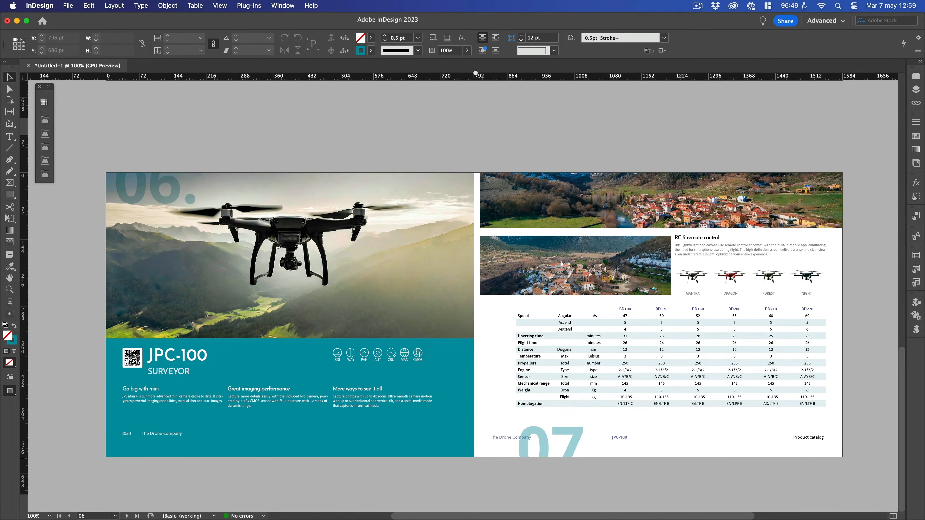
Review the catalog spreads and compare the Page A and Page B parent layouts they are built on
scroll(474, 413, "up", 10)
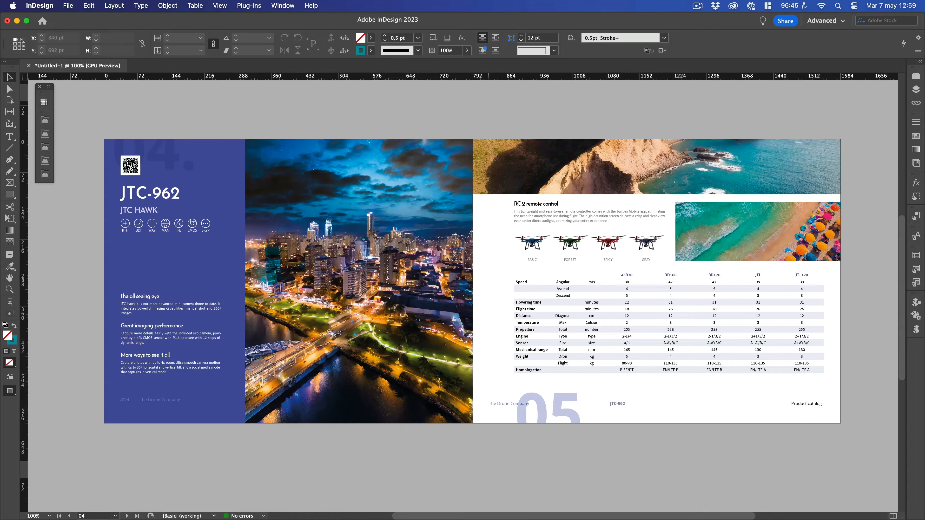
left_click_drag(493, 92, 488, 464)
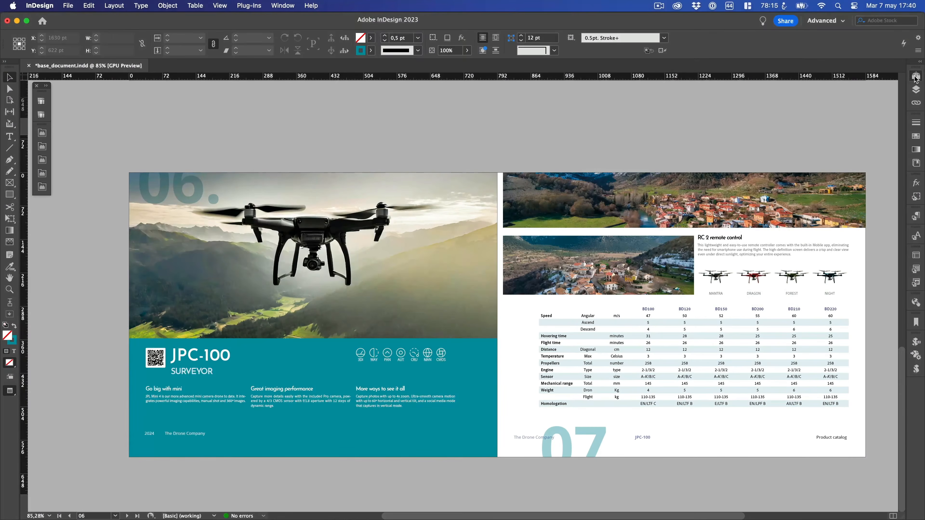
left_click(916, 77)
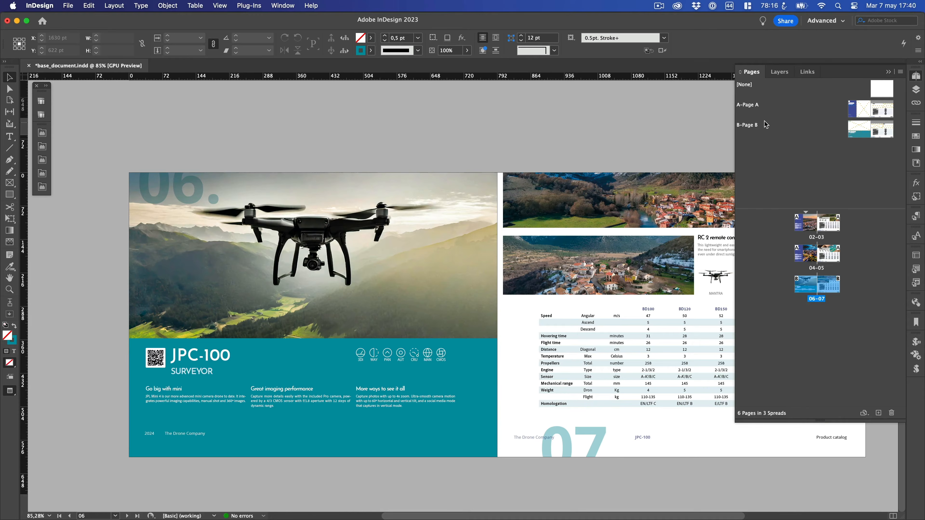
left_click(751, 108)
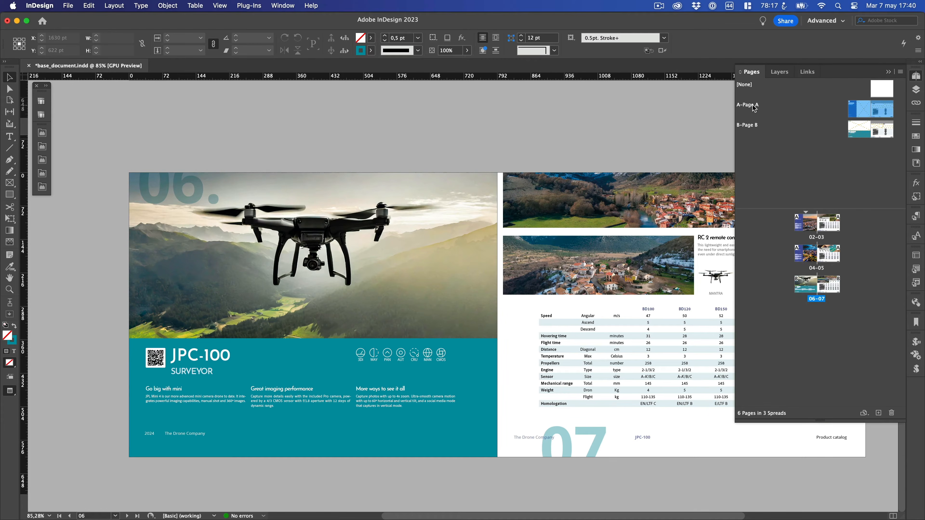
left_click(750, 127)
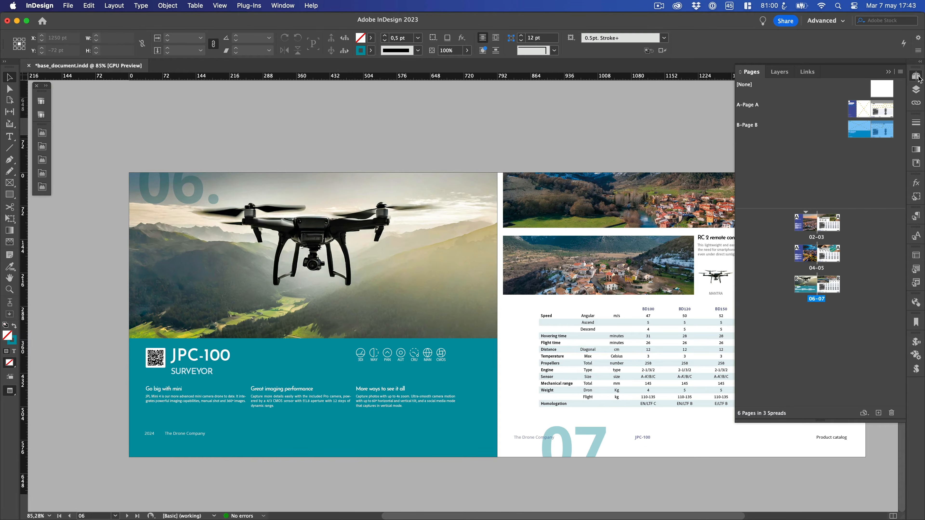
left_click(916, 76)
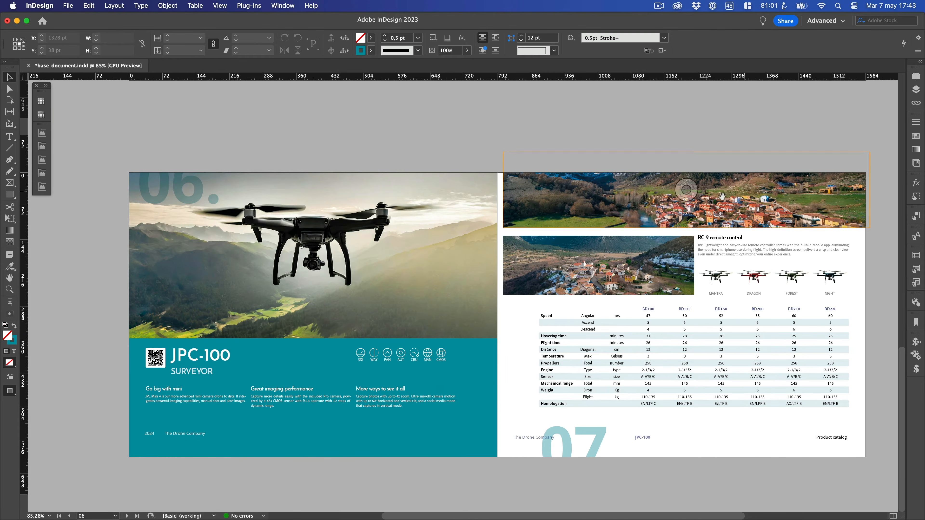
Examine spread 06-07 up close, covering the images, color variants, specification table and feature texts of JPC-100
left_click_drag(722, 197, 612, 197)
left_click(455, 291, "super")
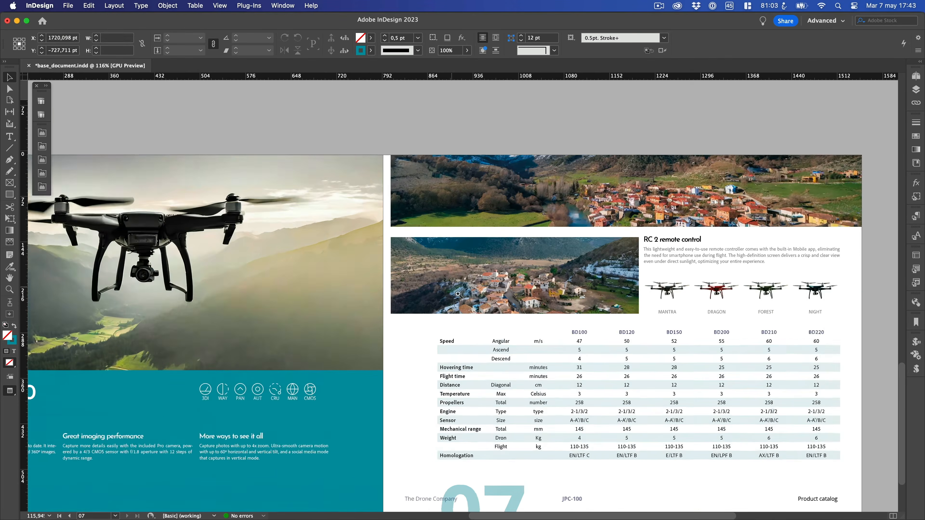
left_click_drag(458, 294, 542, 328)
left_click_drag(597, 332, 425, 187)
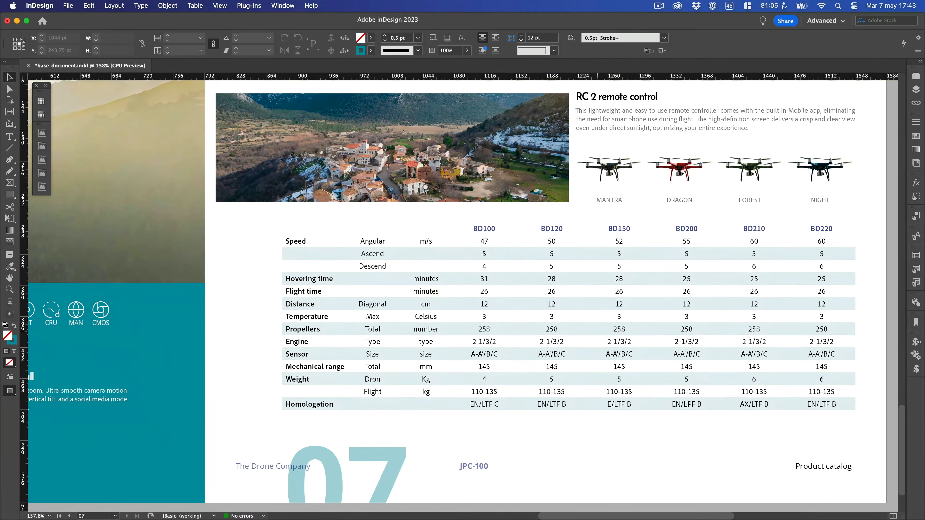
left_click_drag(260, 253, 714, 212)
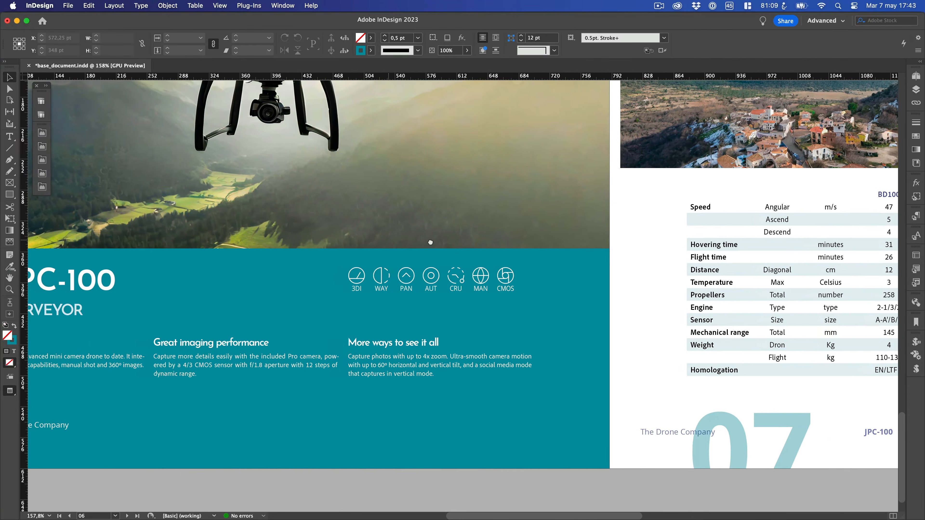
left_click_drag(430, 242, 479, 248)
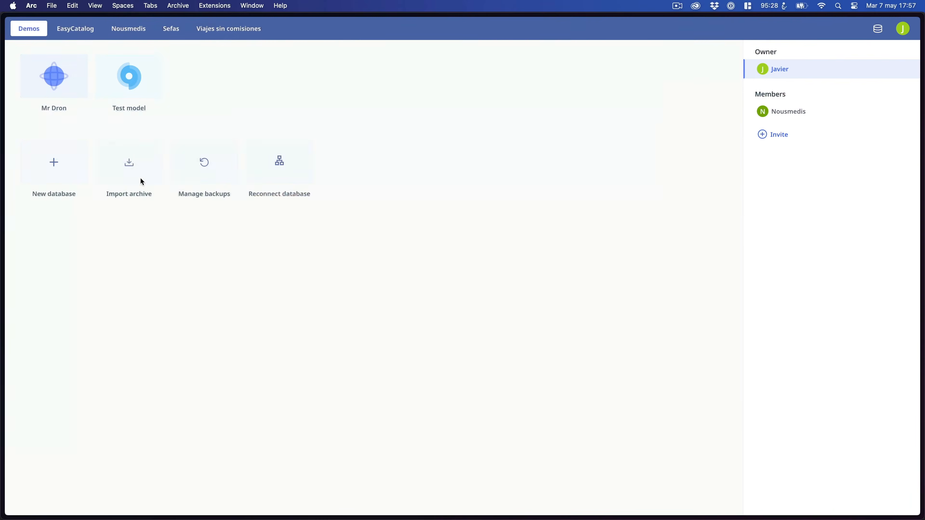
Switch to Ninox, open the Mr Dron database and look through its Products, Series and Colors tables
left_click(60, 85)
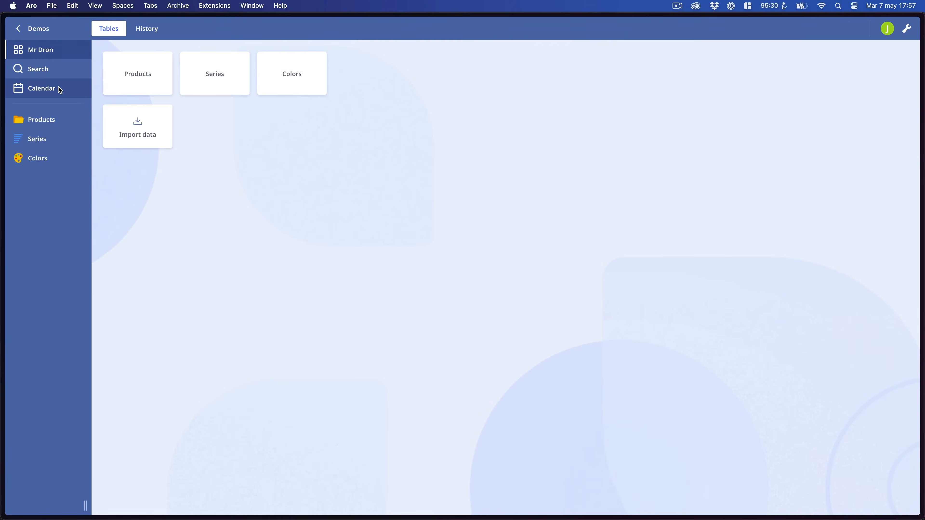
left_click(52, 124)
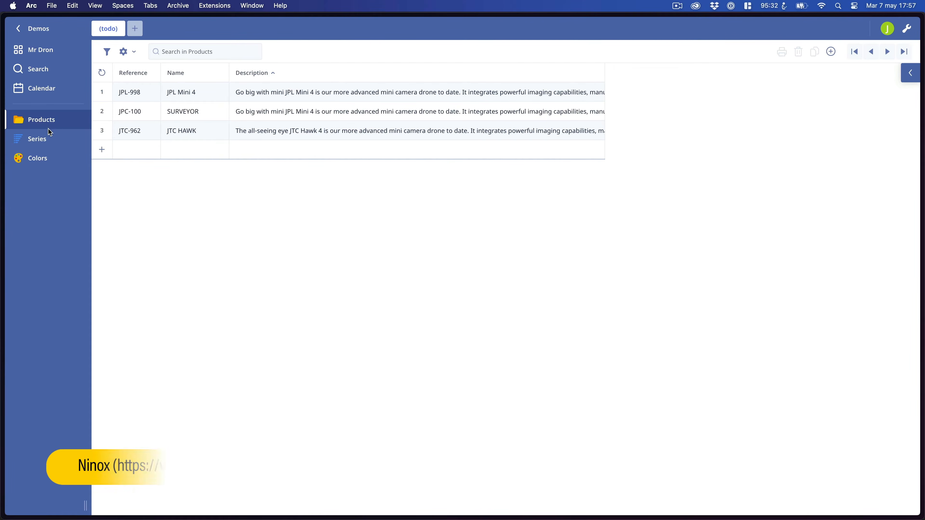
left_click(47, 140)
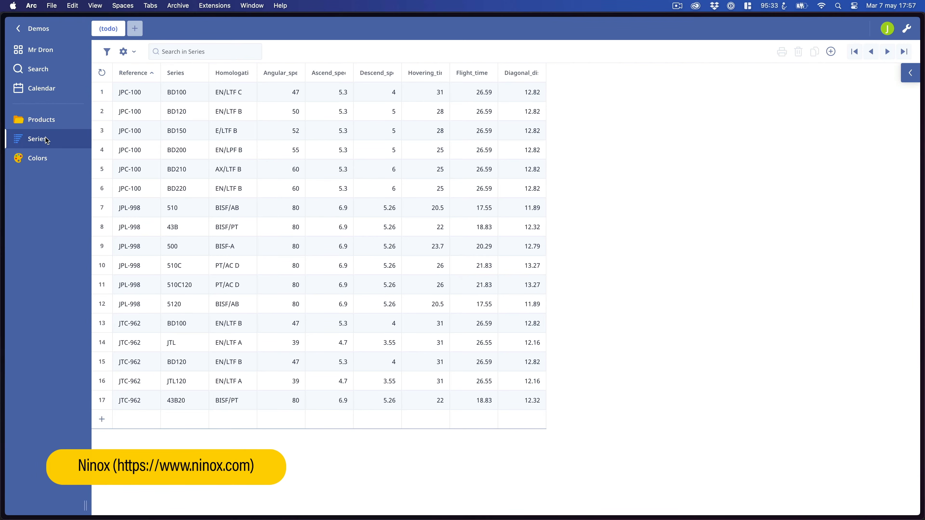
left_click(44, 161)
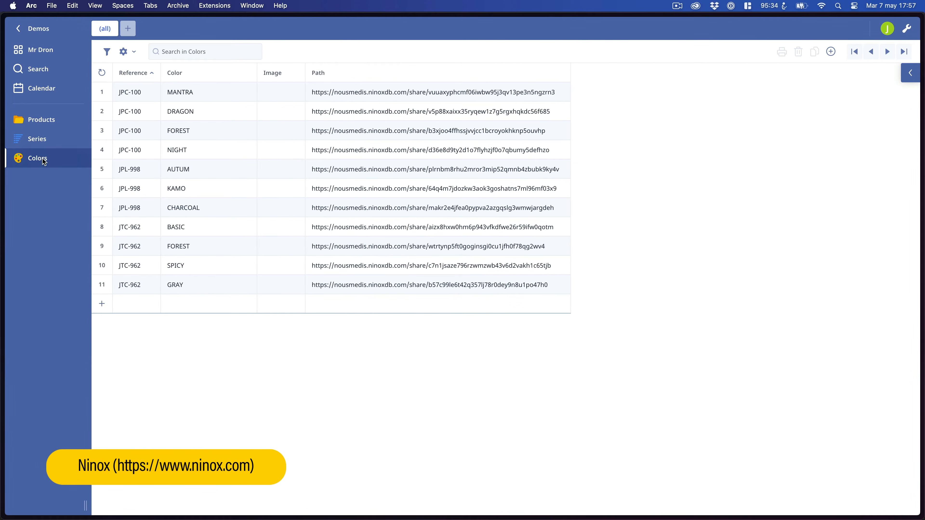
Open the JPL-998 product record in a wider view and inspect its page model options and multimedia images
left_click(43, 121)
left_click(128, 96)
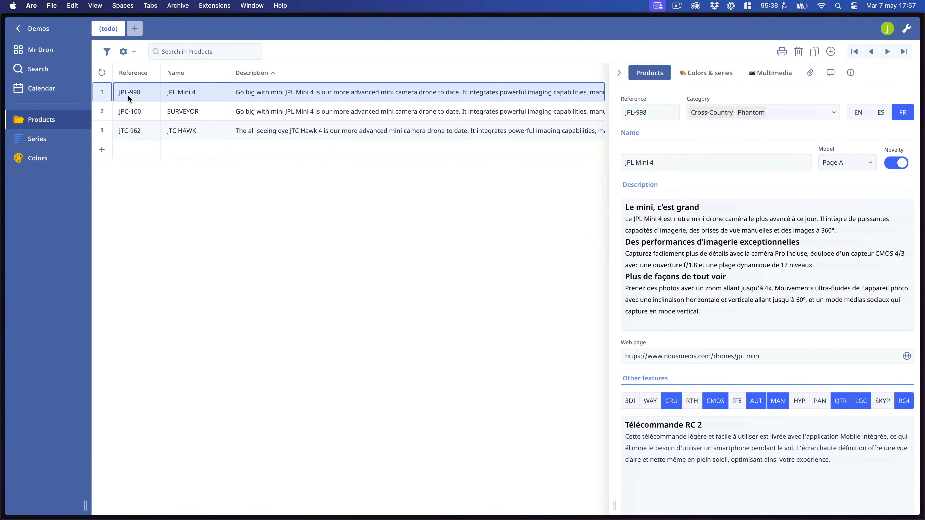
left_click_drag(596, 142, 457, 142)
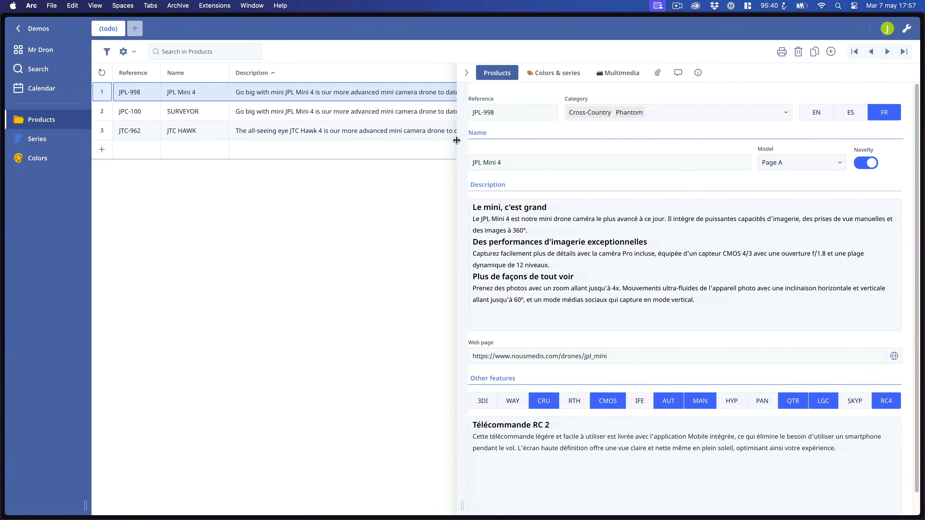
left_click(817, 161)
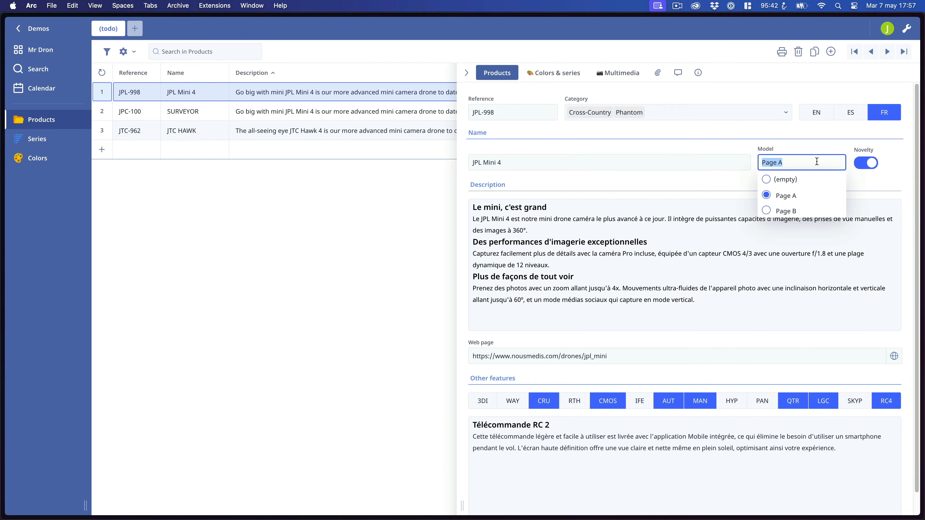
left_click(796, 162)
left_click(561, 75)
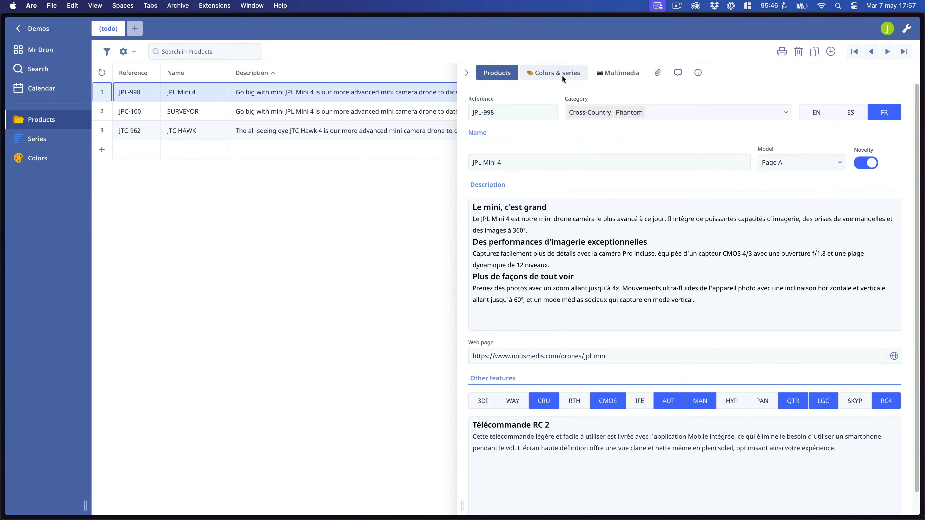
left_click(617, 75)
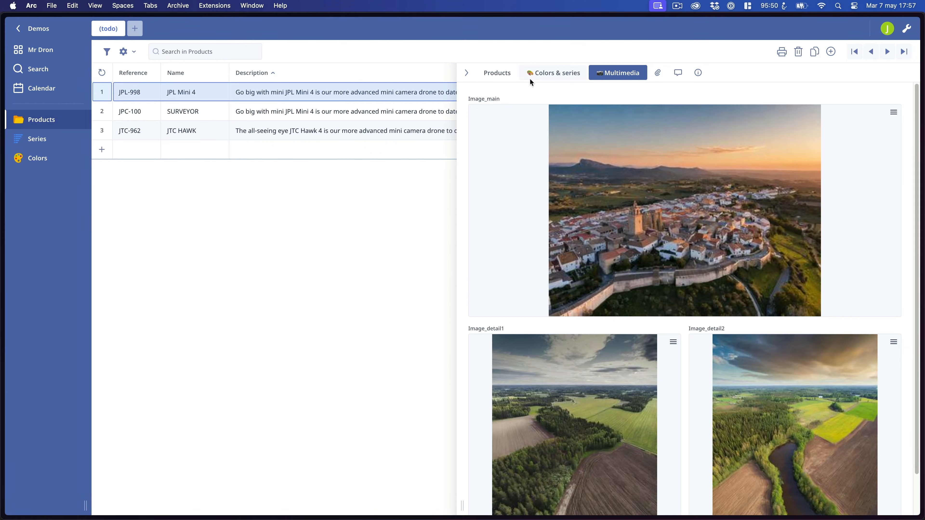
left_click(468, 73)
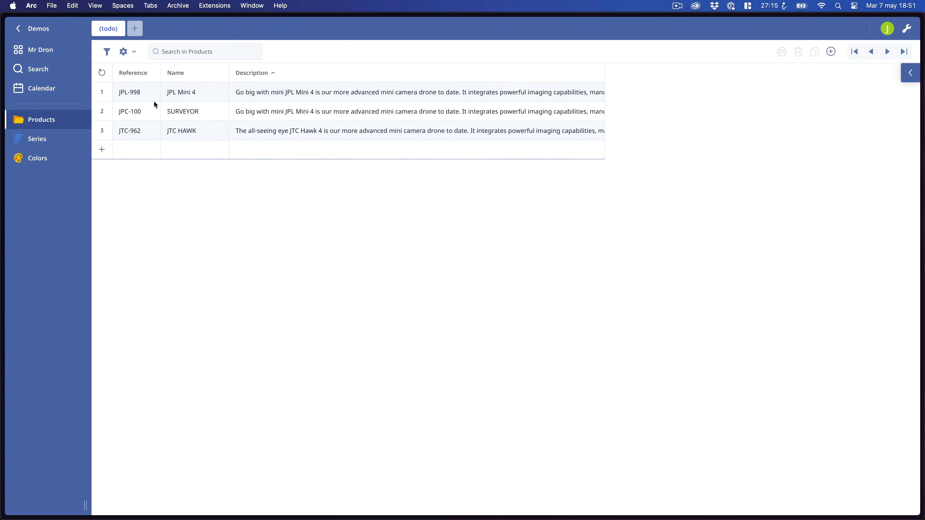
Inspect the JPL-998 product record, then the first record of the Series table and of the Colors table
left_click(148, 94)
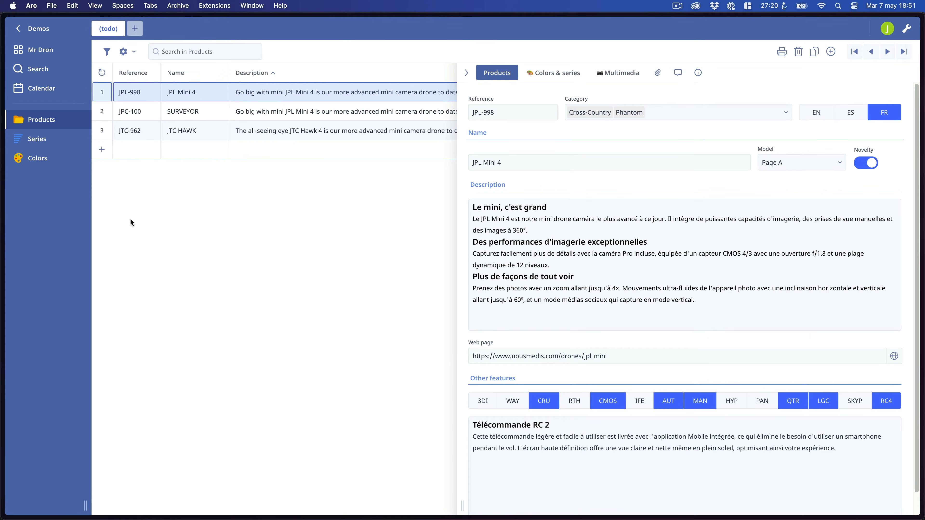
left_click(51, 143)
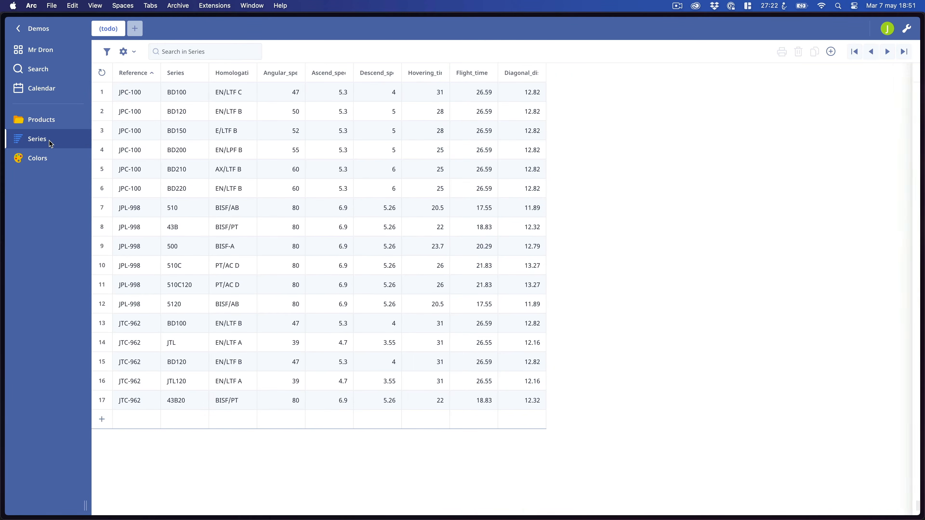
left_click(134, 95)
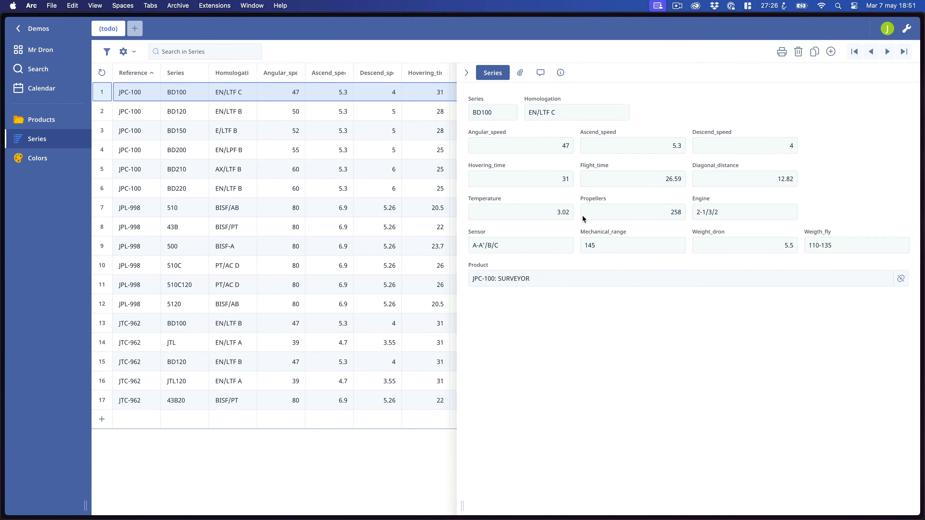
left_click(50, 159)
left_click(140, 98)
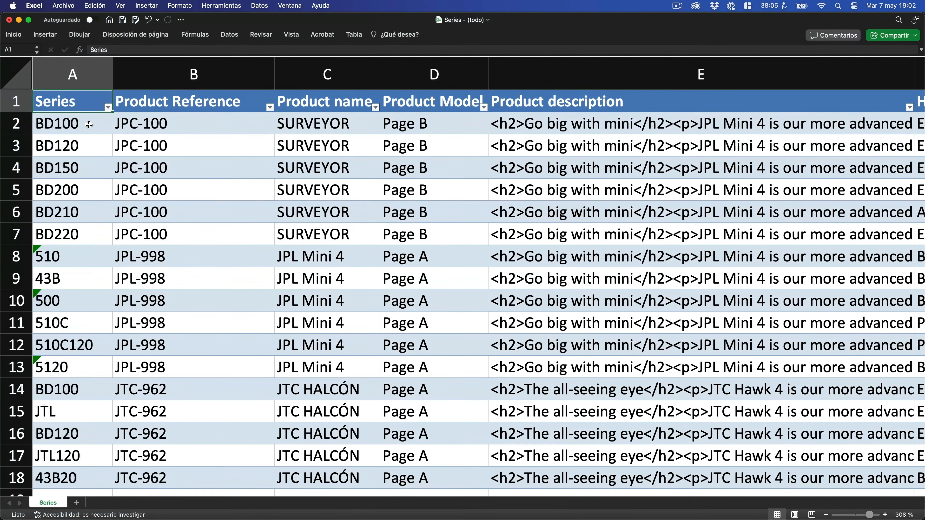
In the Excel series sheet, change the product name in C2 to "SURVEYOR N 1" and fill it as a series through C7
left_click(57, 128)
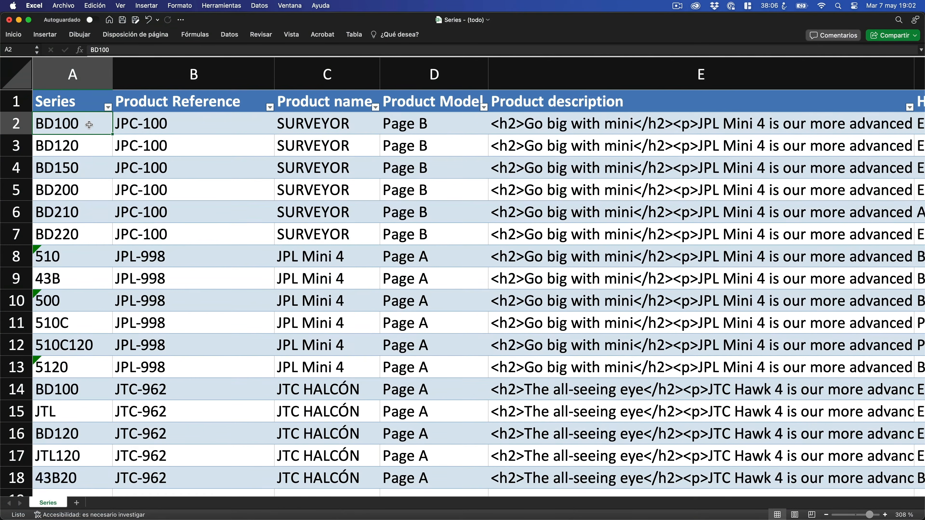
left_click_drag(16, 123, 21, 229)
left_click(303, 125)
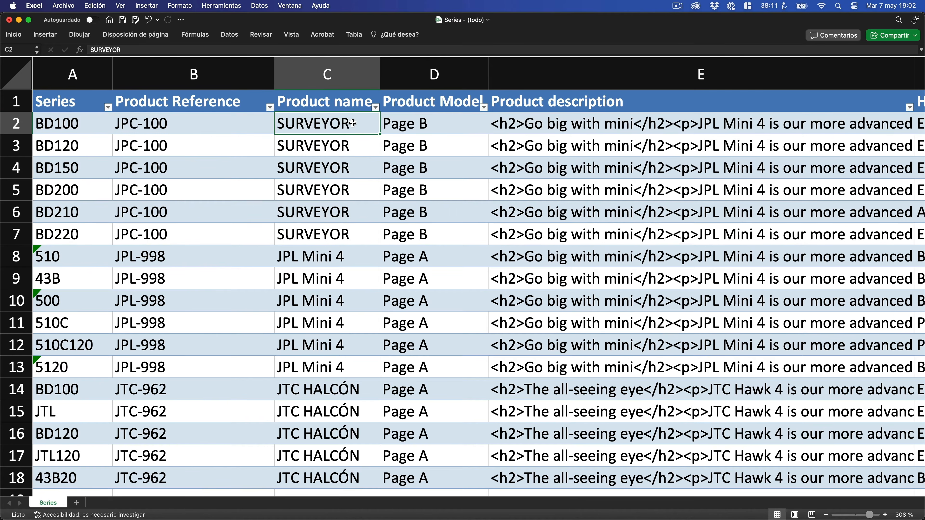
double_click(352, 123)
type("N")
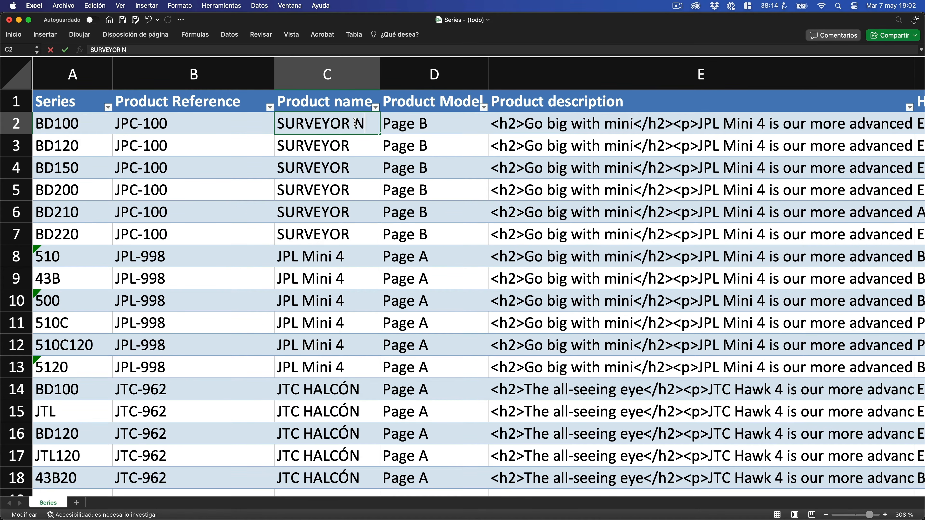
type(" 1")
left_click_drag(380, 135, 368, 239)
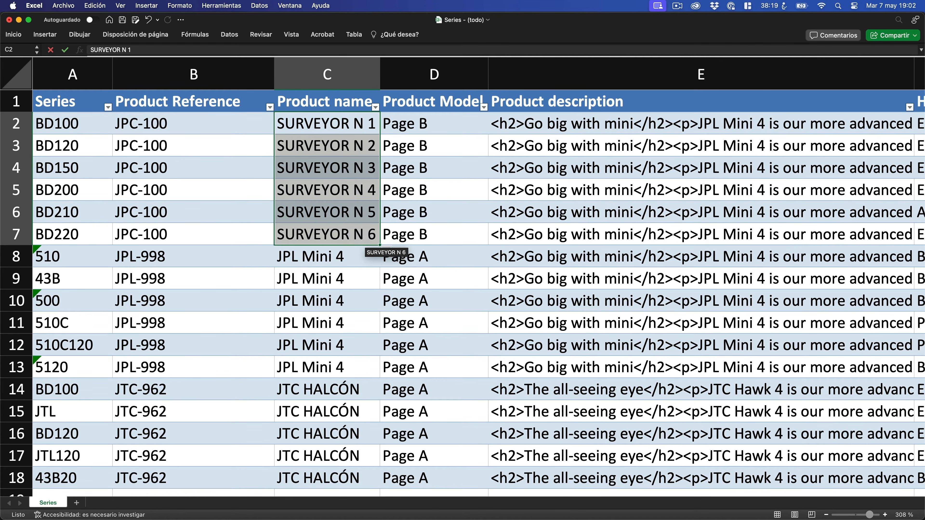
left_click(389, 252)
left_click(406, 268)
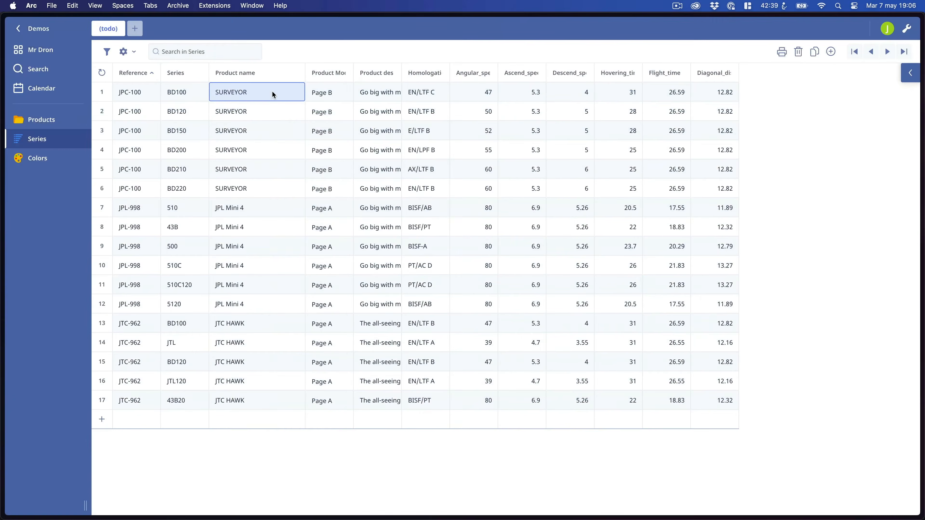
In Ninox, rename product JPC-100 as "SURVEYOR N1" in the Products table and check its product names in the Series table
left_click_drag(273, 95, 269, 193)
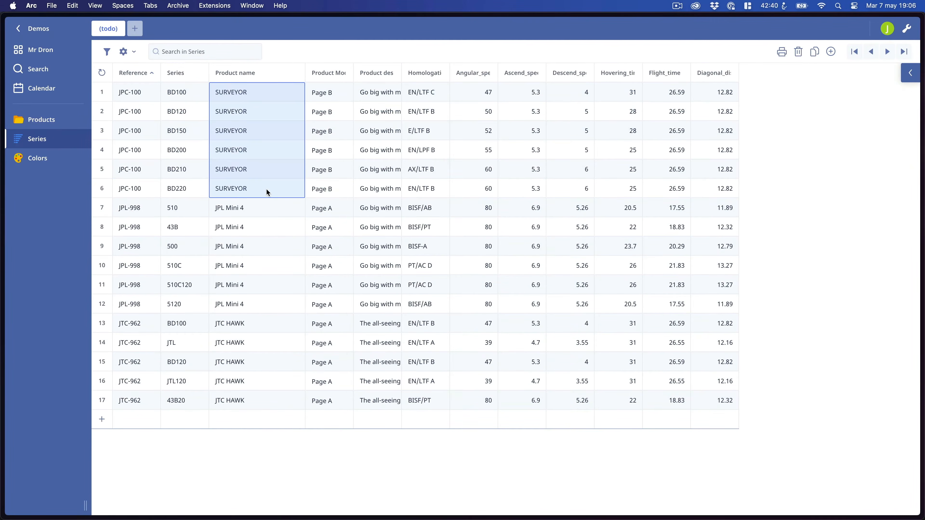
left_click(53, 122)
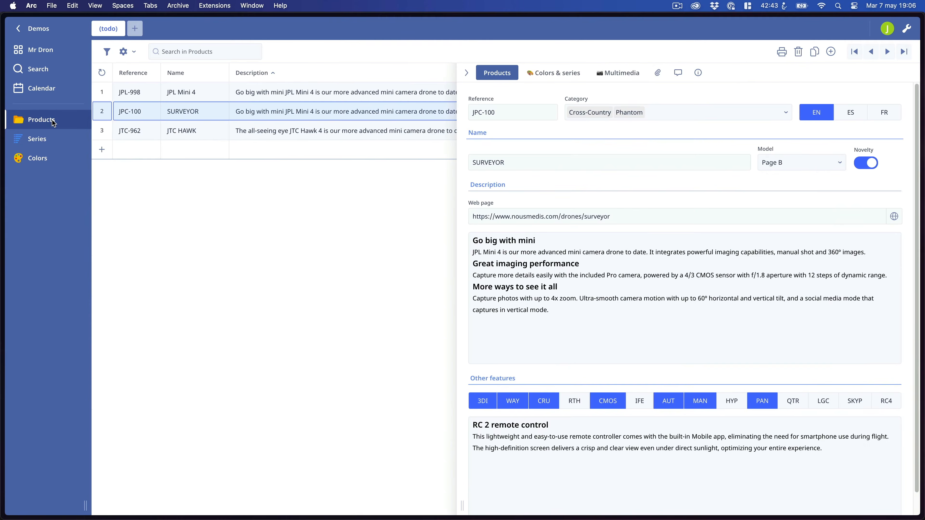
left_click(510, 162)
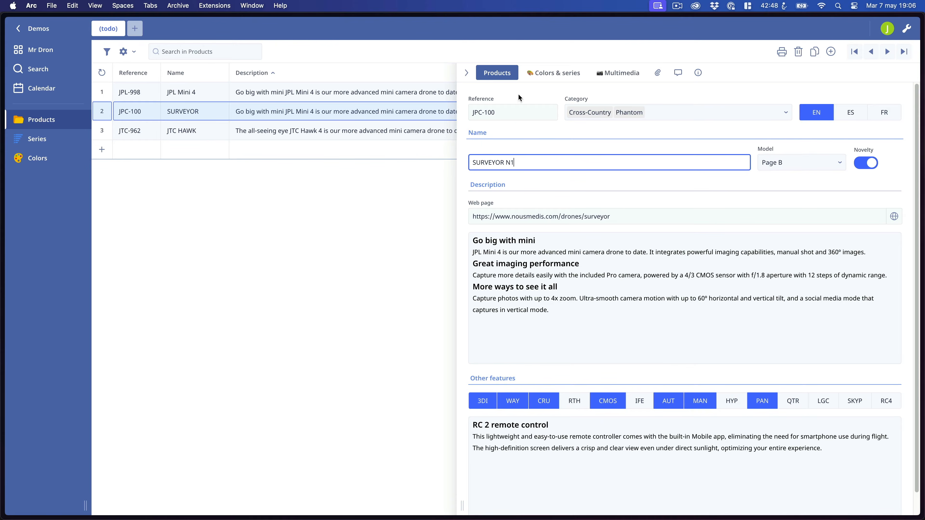
left_click(420, 153)
left_click(69, 146)
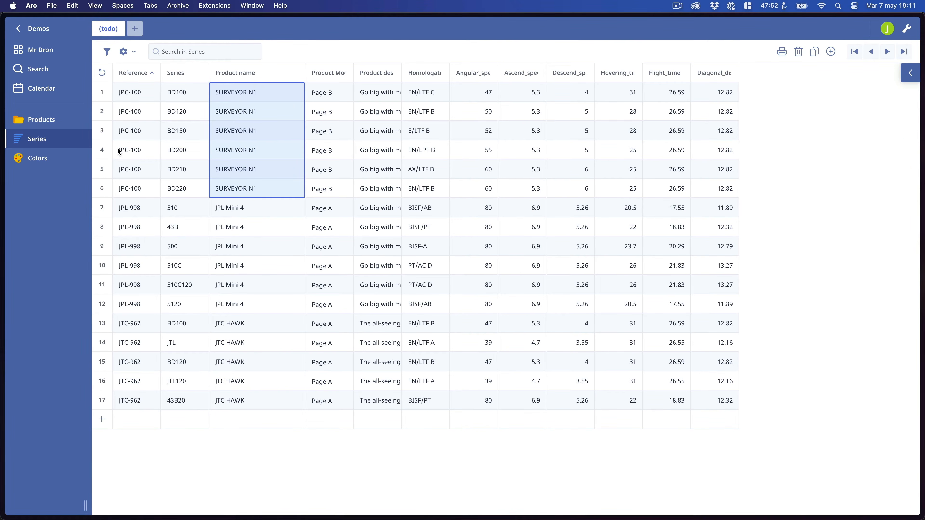
Review the colors and series linked to the JPC-100 product record
left_click(52, 126)
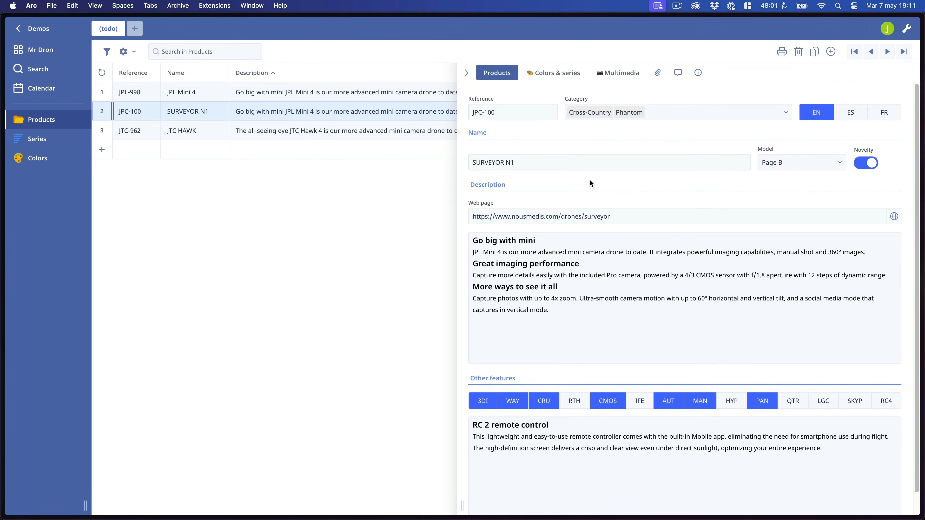
left_click(566, 78)
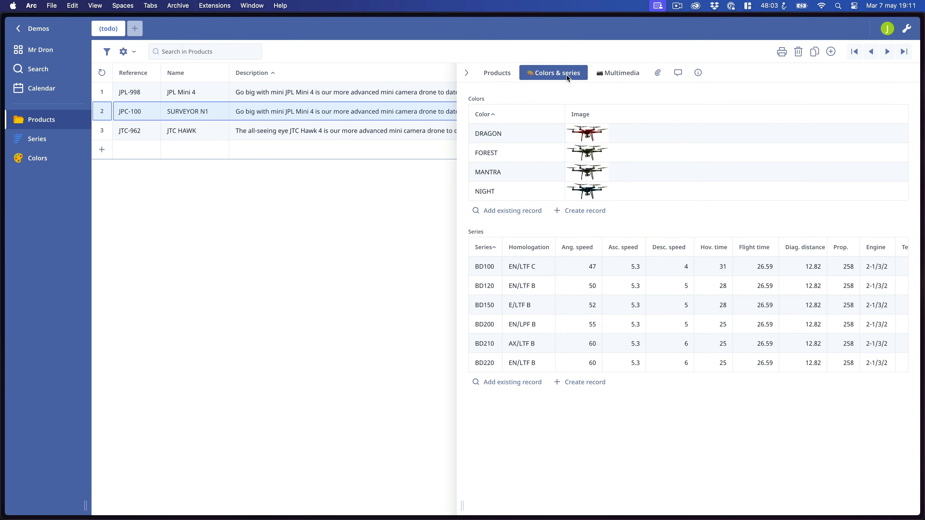
Review the main and detail images stored in the JPC-100 product's multimedia
left_click(619, 72)
scroll(635, 325, "down", 2)
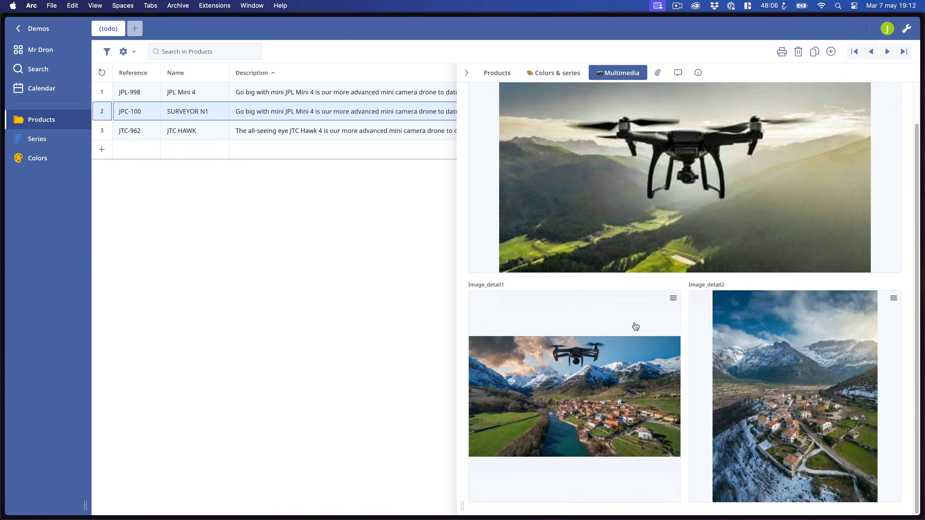
scroll(636, 326, "up", 2)
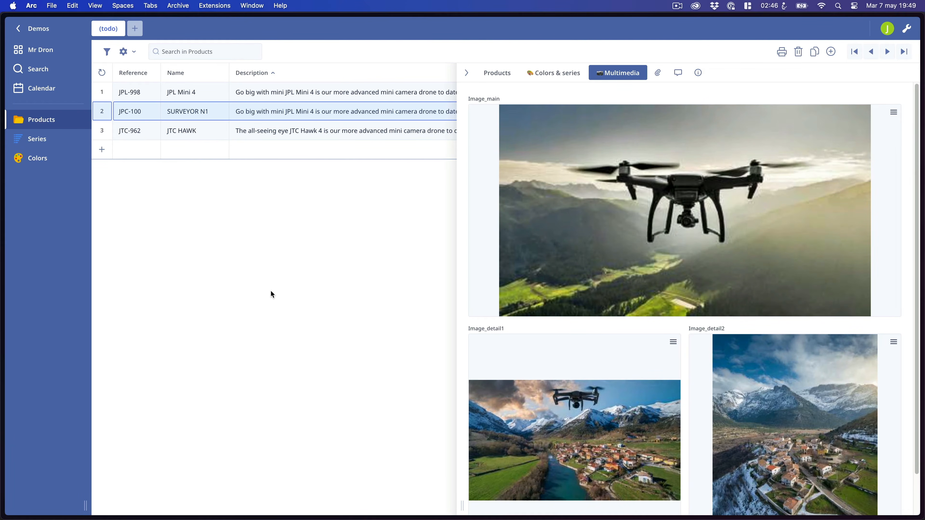
In the Ninox settings' integrations, check the role options of the first API key and copy that key
left_click(887, 29)
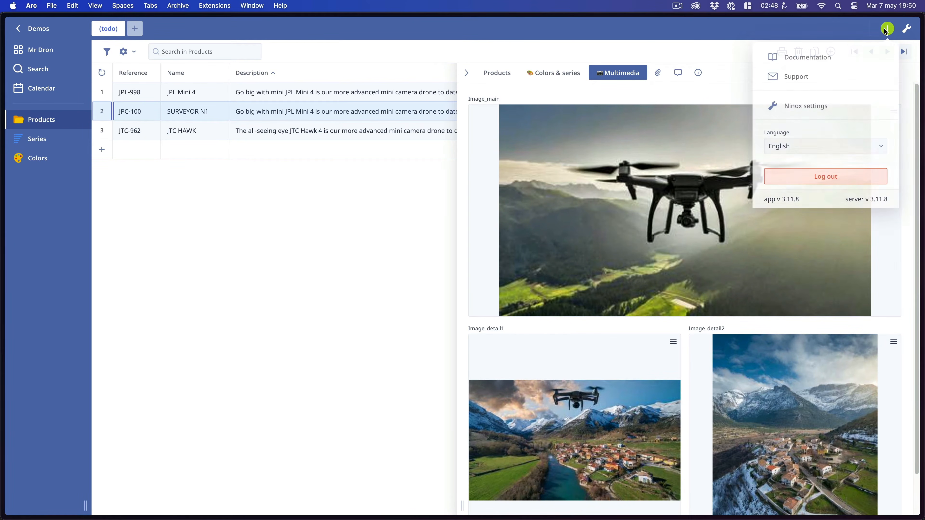
left_click(813, 107)
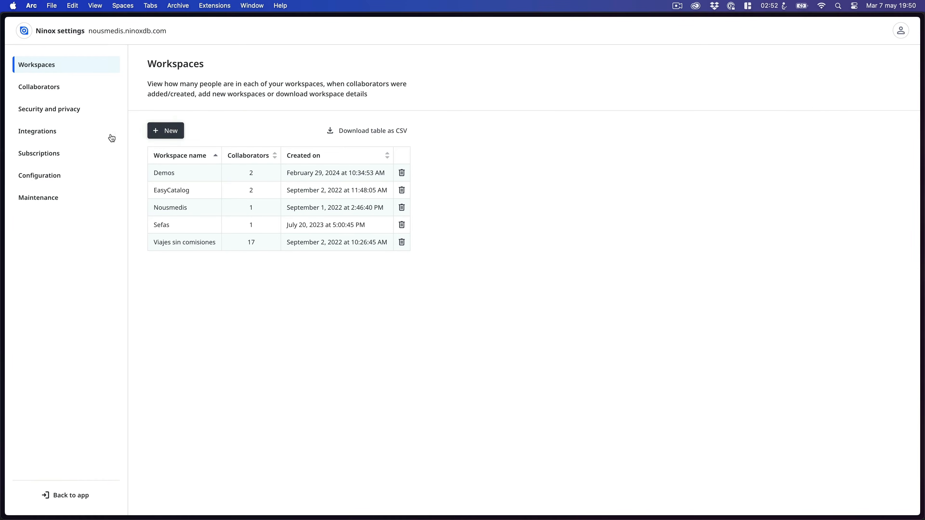
left_click(38, 134)
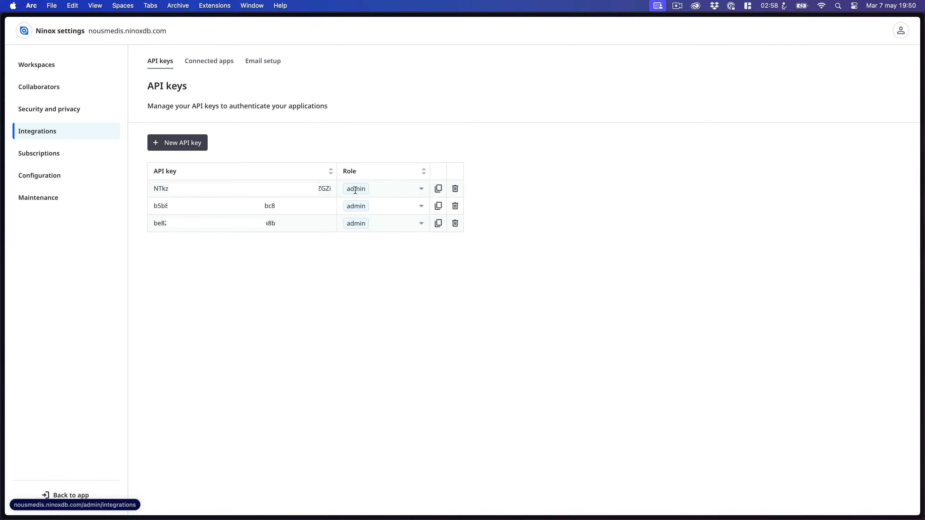
left_click(422, 190)
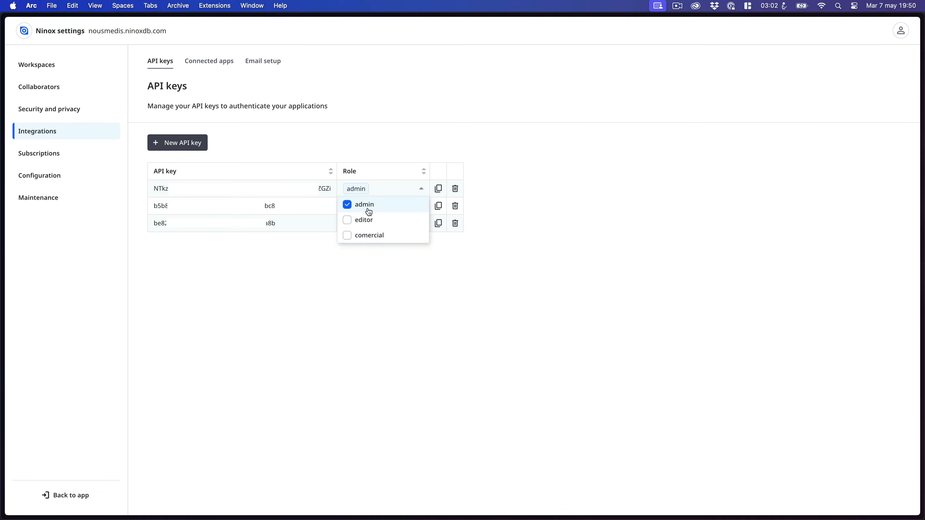
left_click(422, 191)
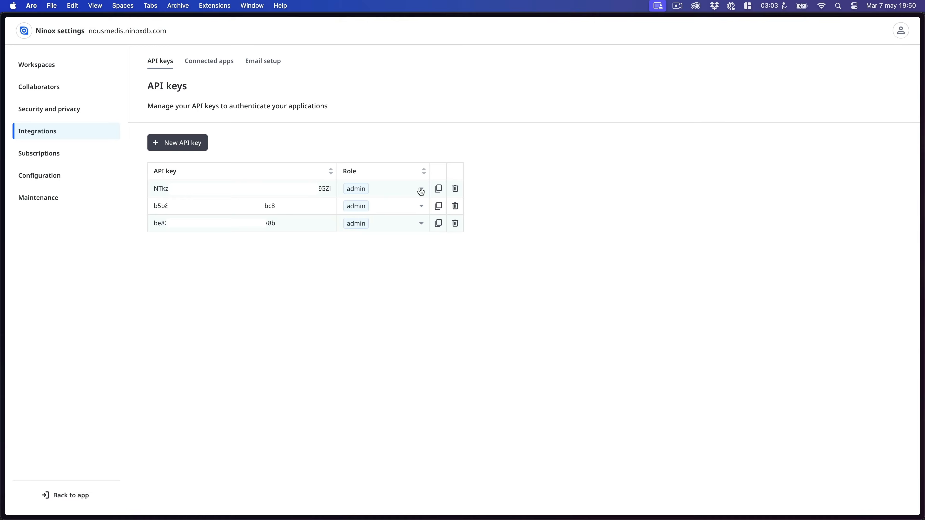
left_click(440, 190)
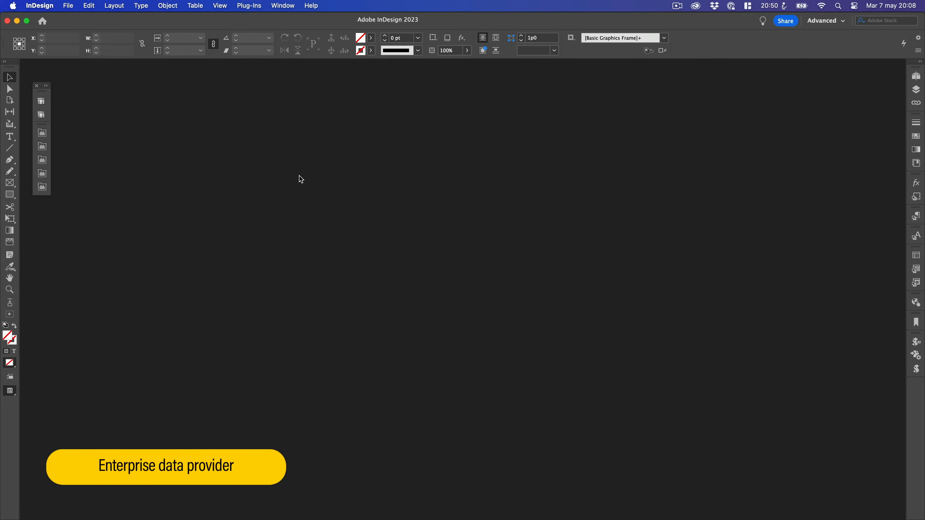
left_click(70, 6)
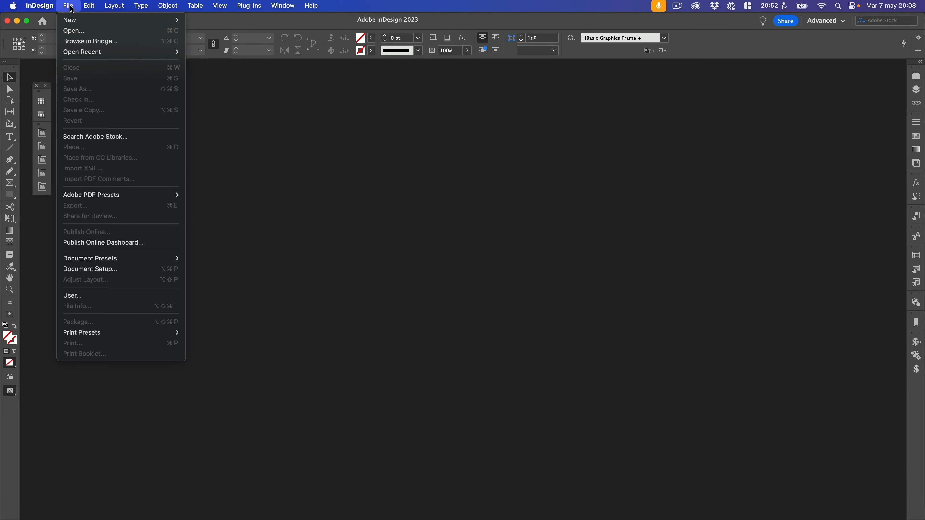
mouse_move(75, 20)
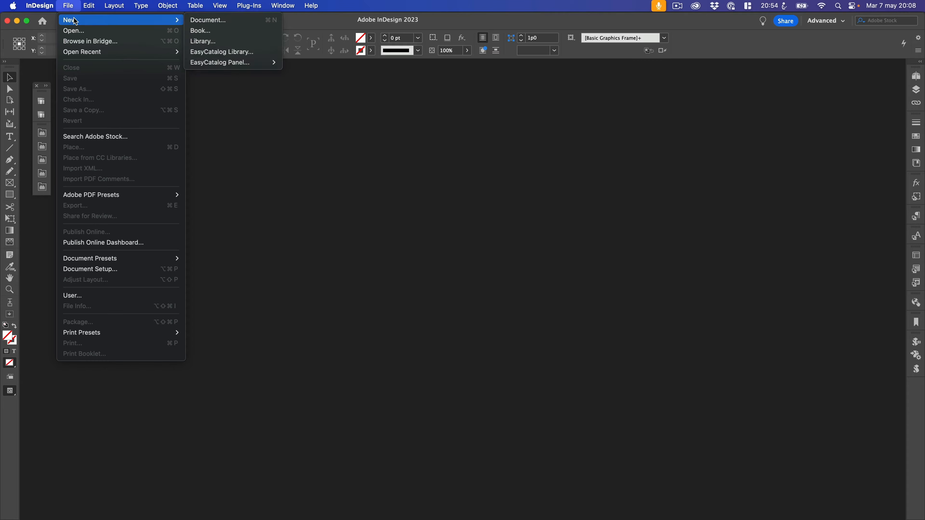
mouse_move(229, 63)
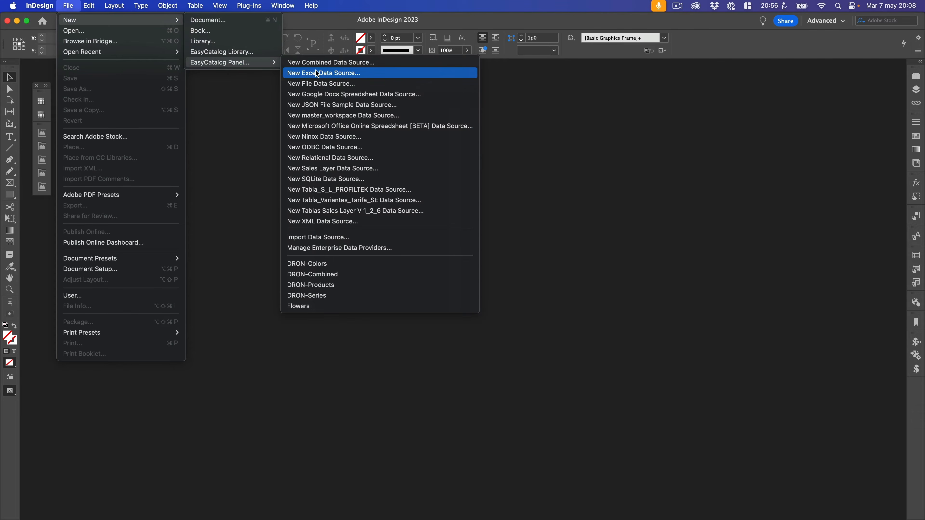
left_click(316, 136)
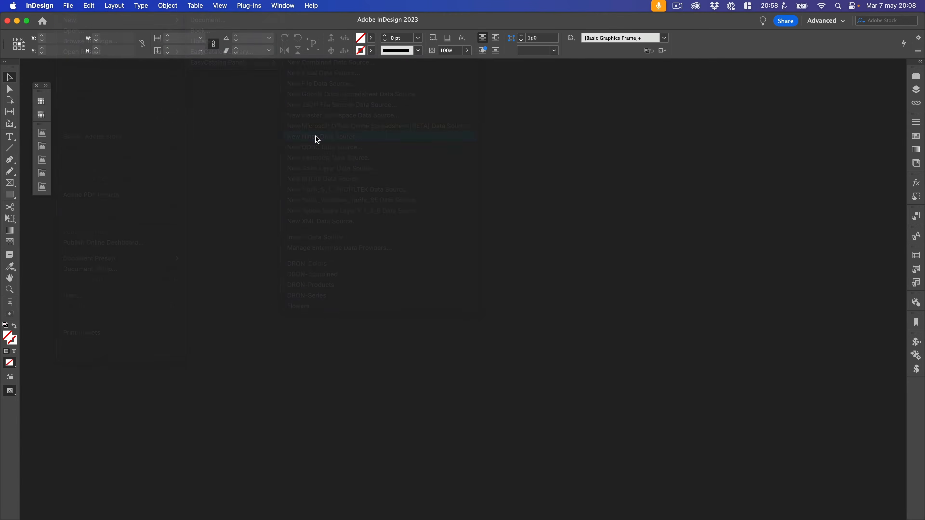
left_click_drag(452, 207, 454, 195)
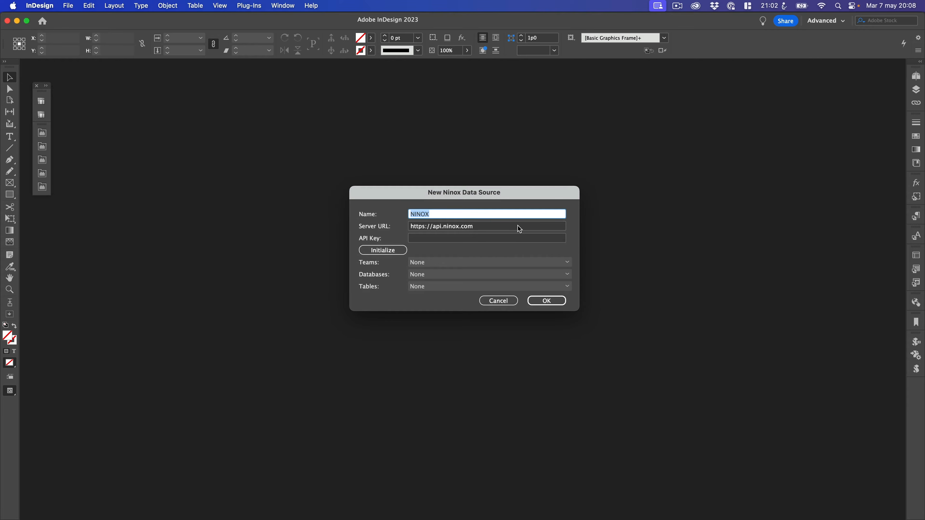
left_click(497, 301)
Look up the Ninox provider among the installed and available EasyCatalog enterprise data providers
left_click(68, 6)
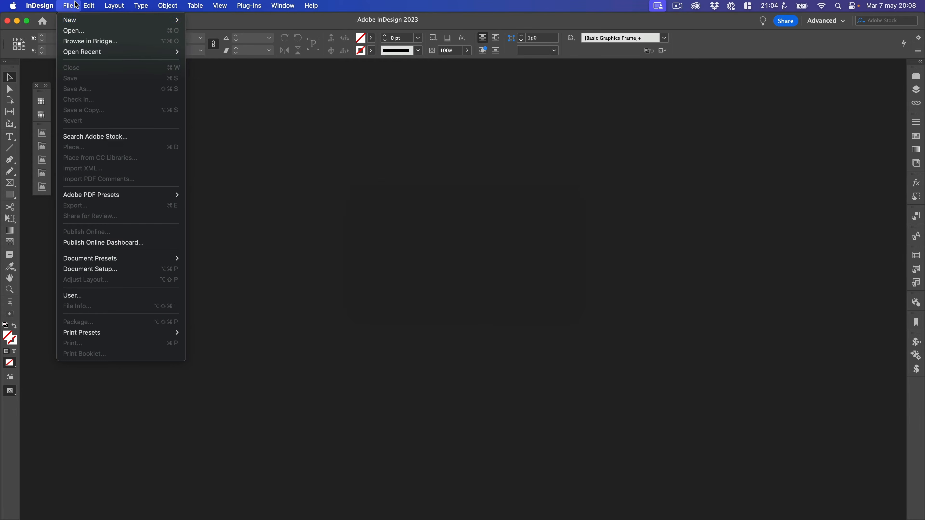
mouse_move(78, 20)
mouse_move(240, 65)
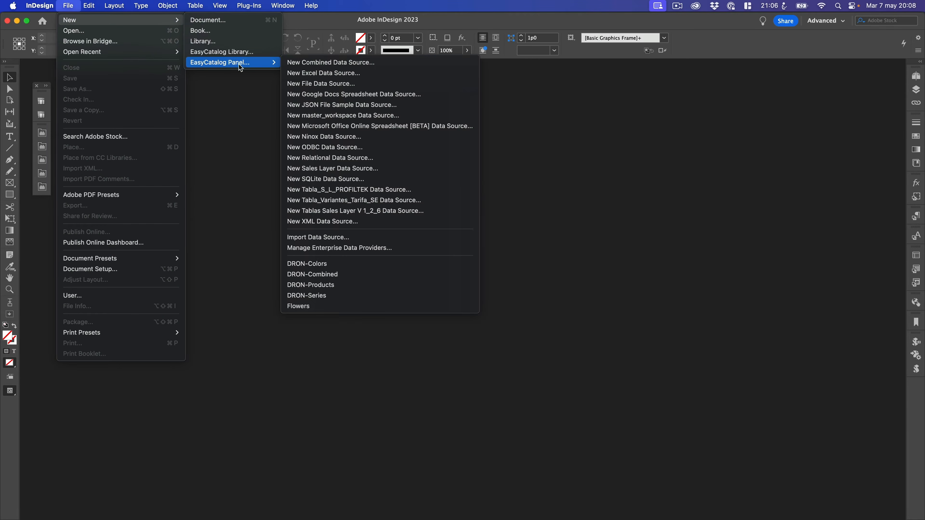
left_click(345, 249)
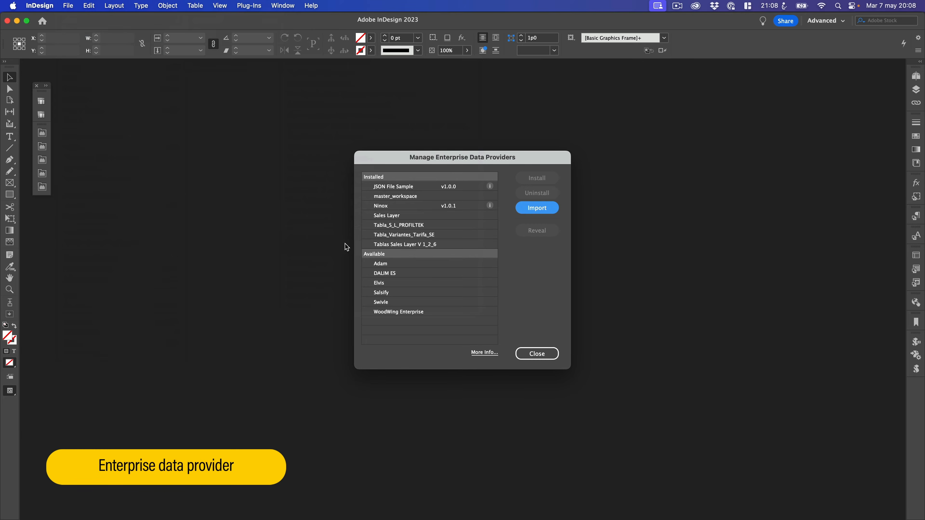
scroll(421, 321, "down", 5)
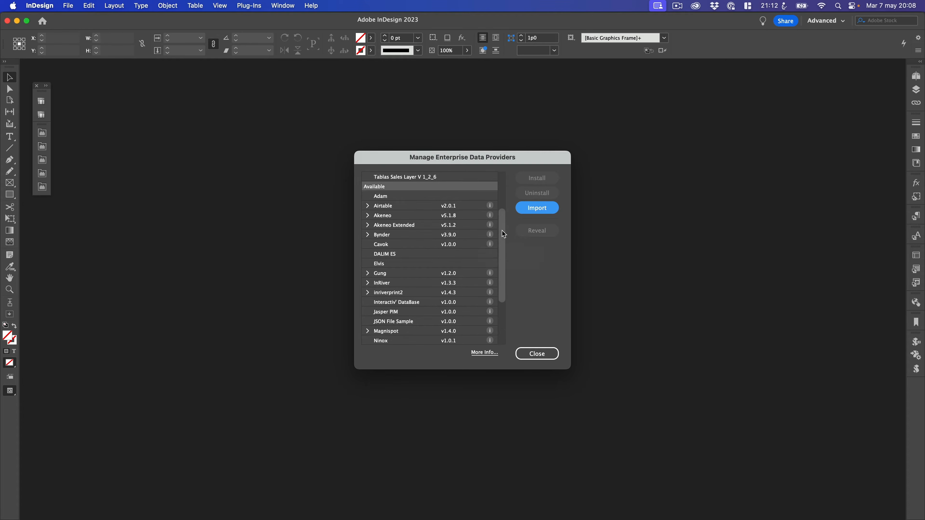
left_click_drag(502, 230, 502, 245)
left_click(412, 311)
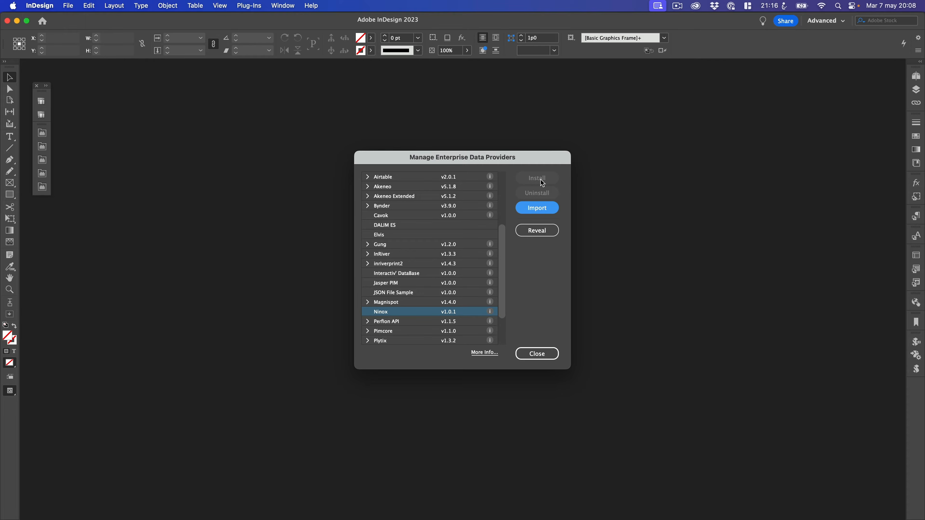
left_click(537, 354)
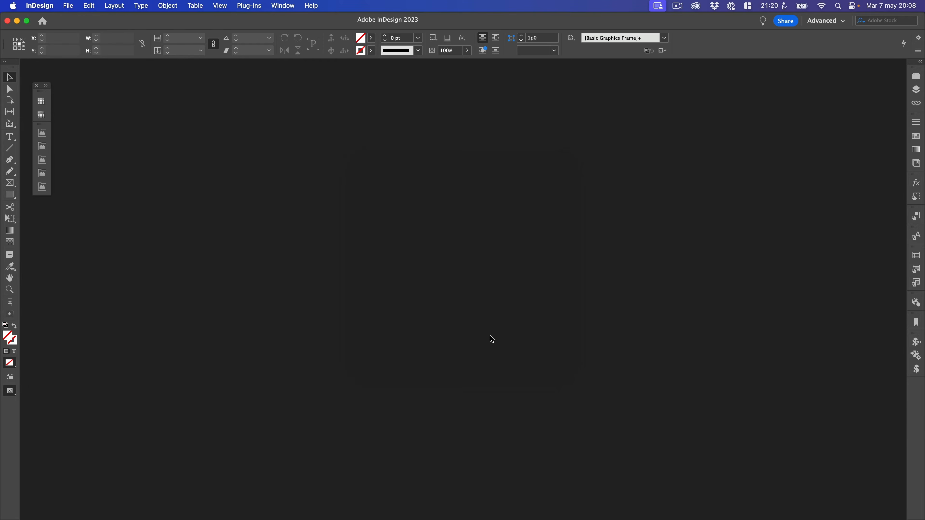
left_click(67, 6)
mouse_move(65, 21)
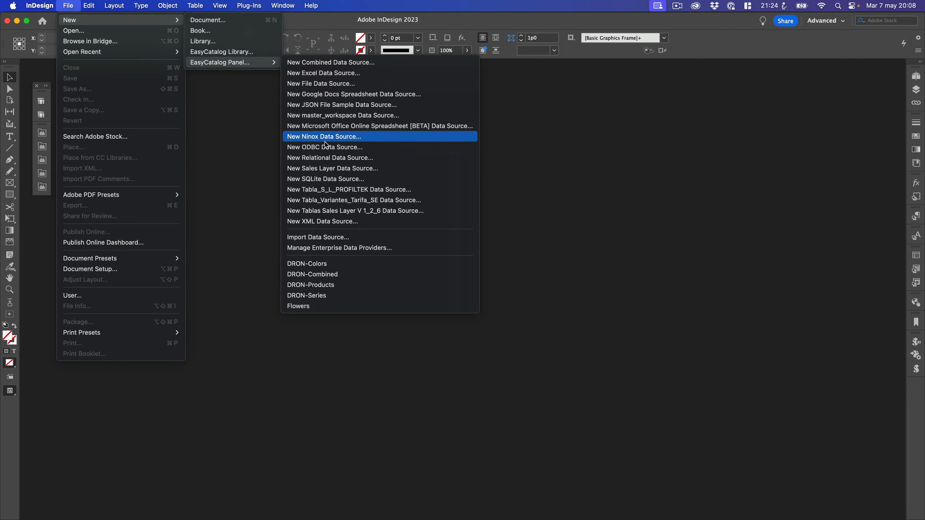
left_click(321, 138)
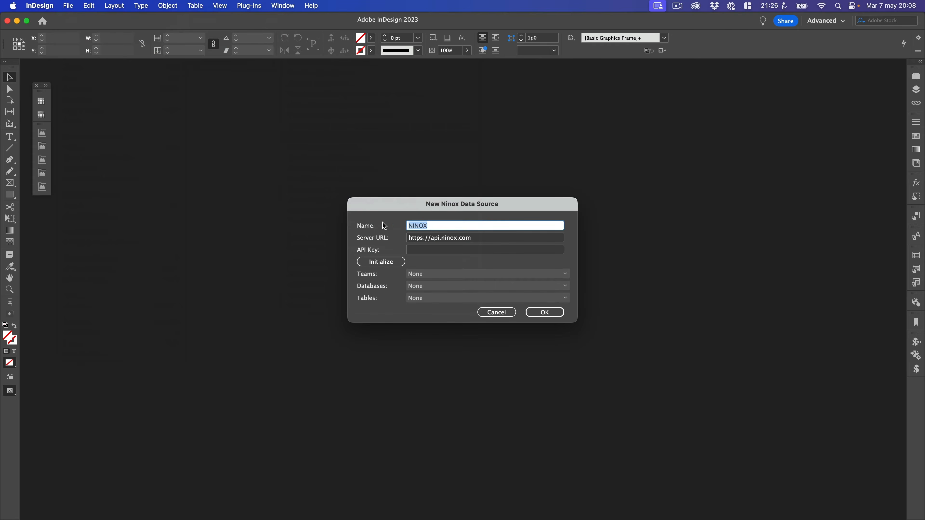
left_click(439, 239)
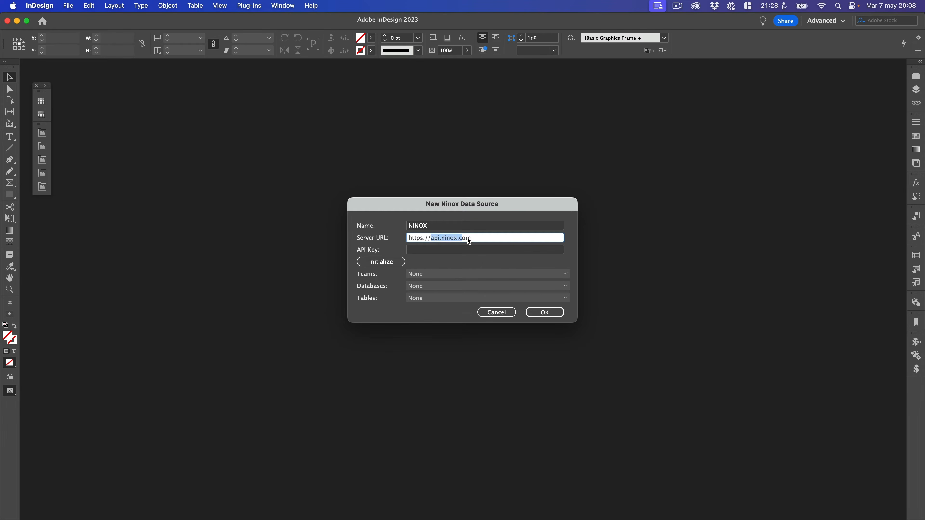
type("nousmedis.ninoxdb.com")
key("Tab")
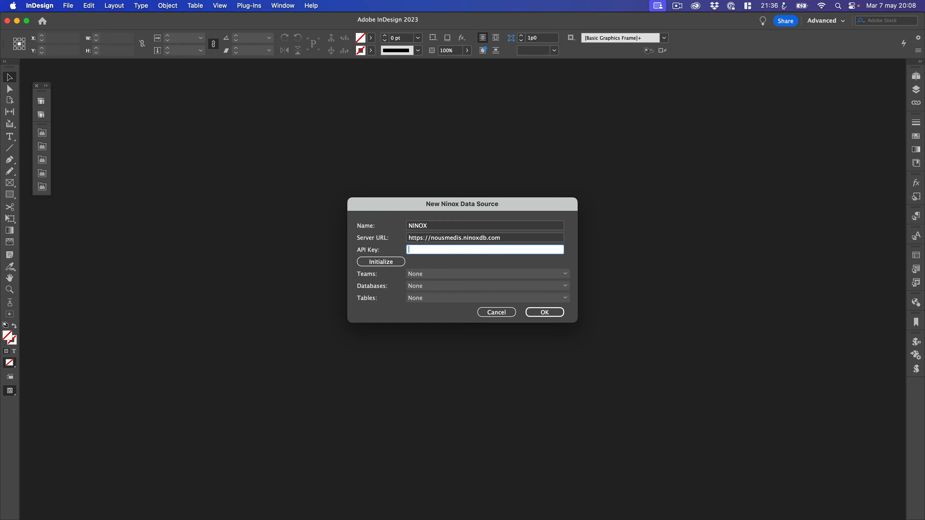
key("super+v")
left_click(391, 261)
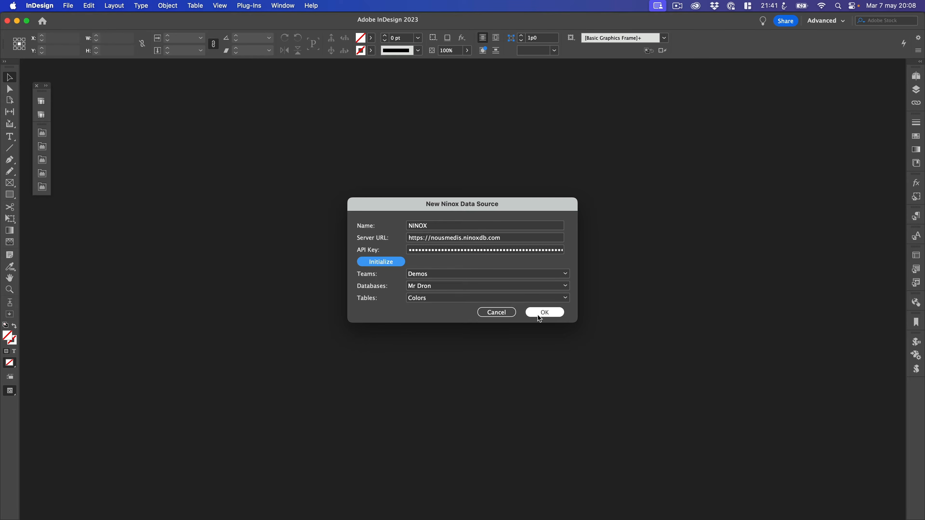
Create the NINOX data source from the Colors table of the Mr Dron database, and reposition and enlarge its panel
left_click(543, 298)
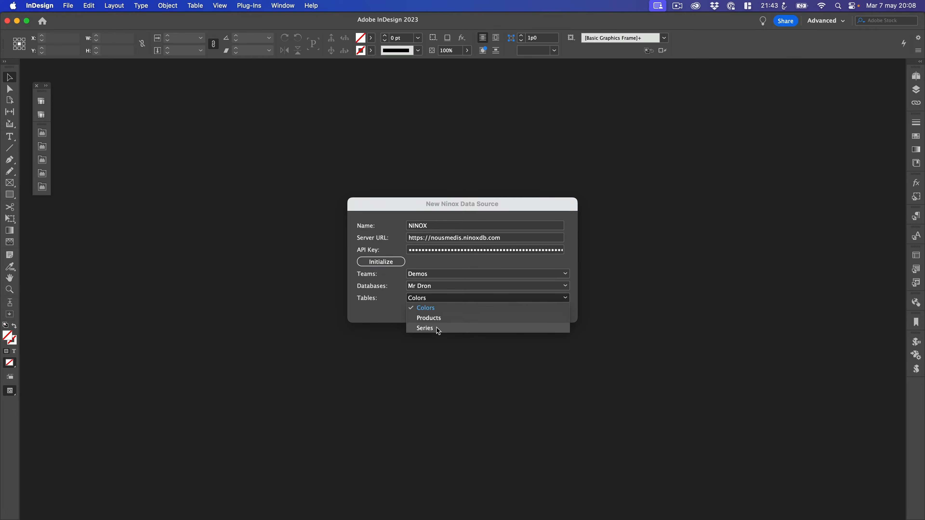
left_click(393, 309)
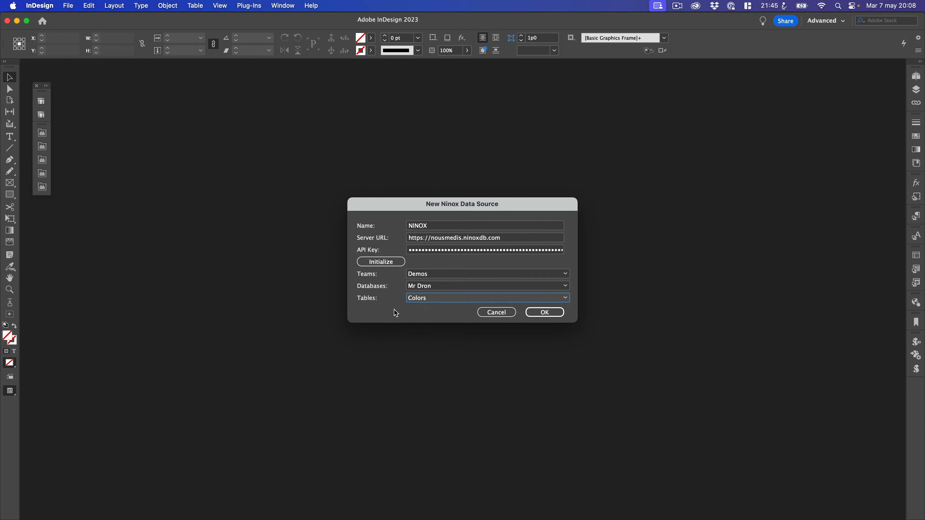
left_click(532, 311)
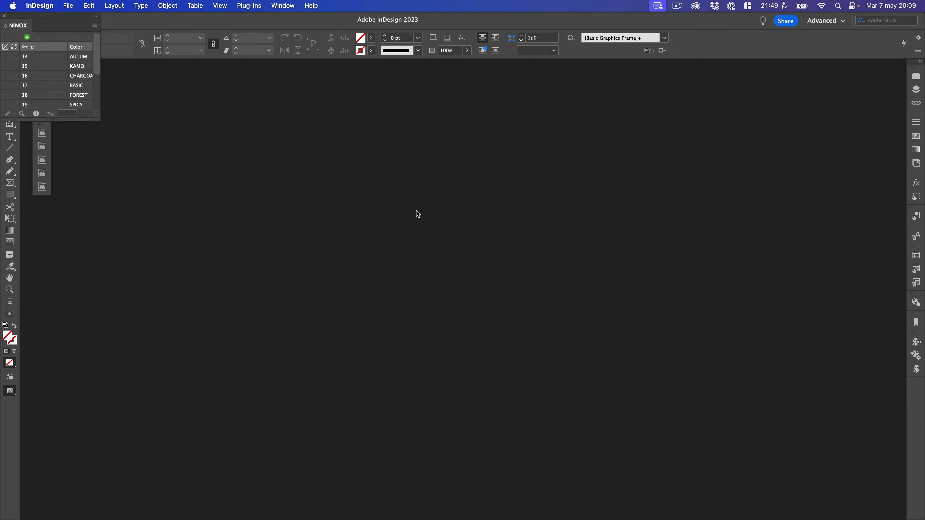
left_click_drag(436, 214, 265, 176)
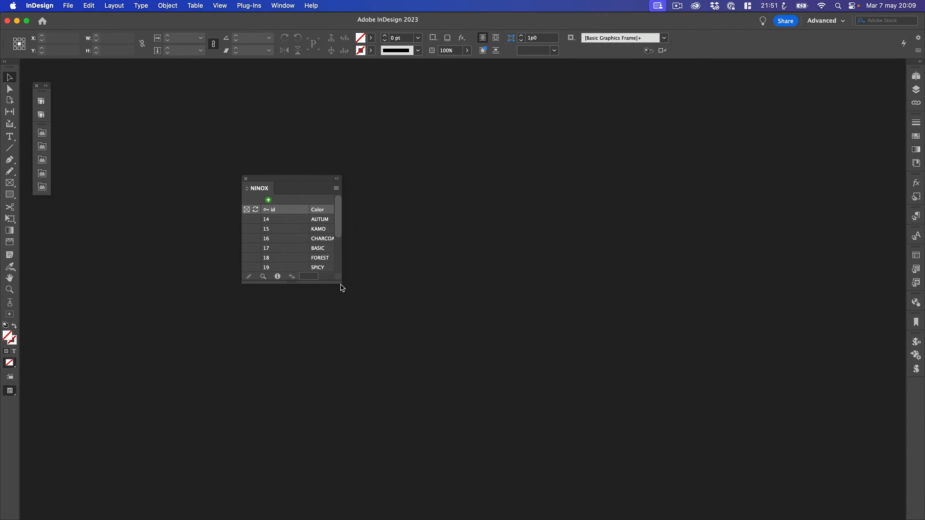
left_click_drag(339, 282, 448, 343)
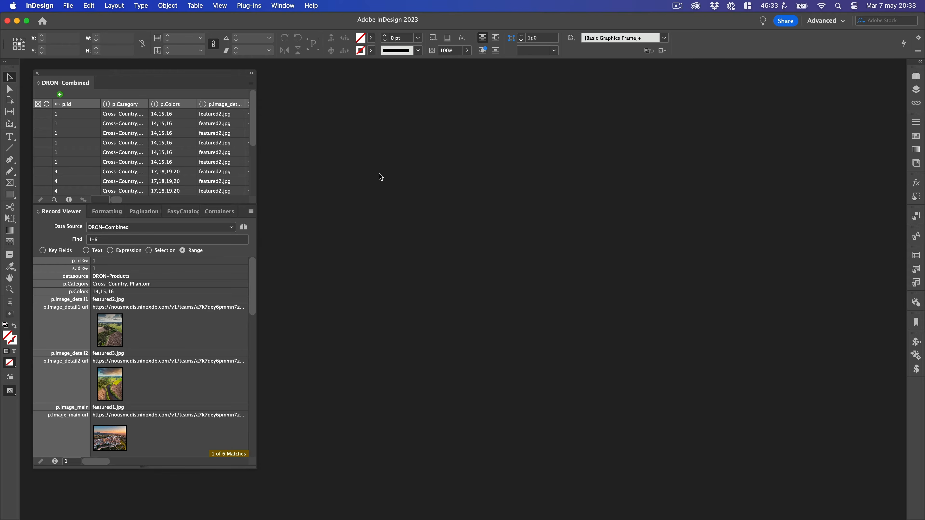
Group the DRON-Combined records by p.product_name_en and within that by s.Series
left_click(251, 82)
left_click(277, 134)
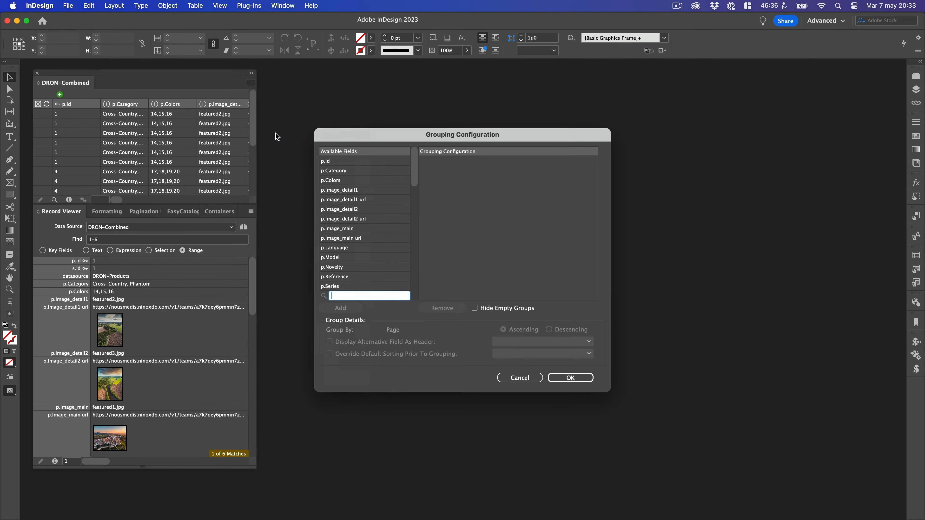
left_click_drag(411, 169, 415, 254)
double_click(364, 267)
double_click(360, 277)
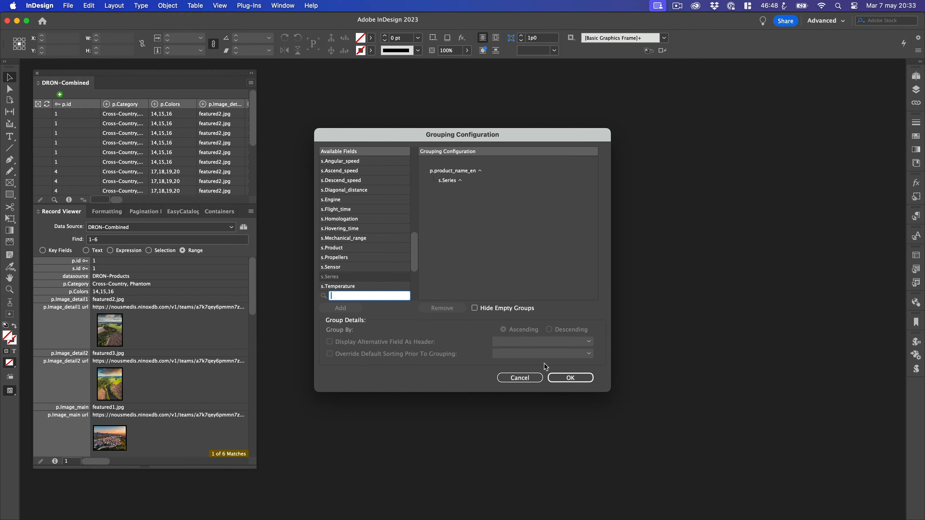
left_click(565, 379)
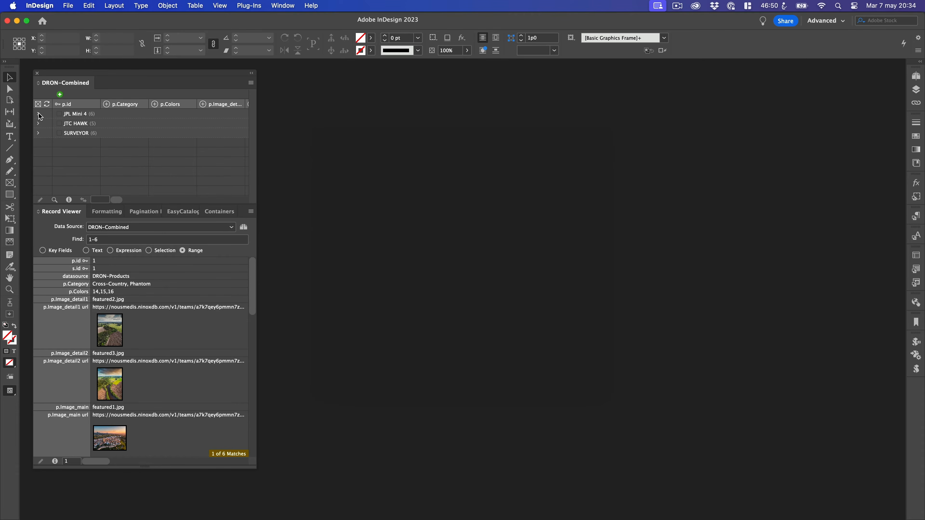
Expand the JPL Mini 4 group and its 438 series, and inspect the record's fields in the Record Viewer
left_click(39, 114)
left_click(38, 124)
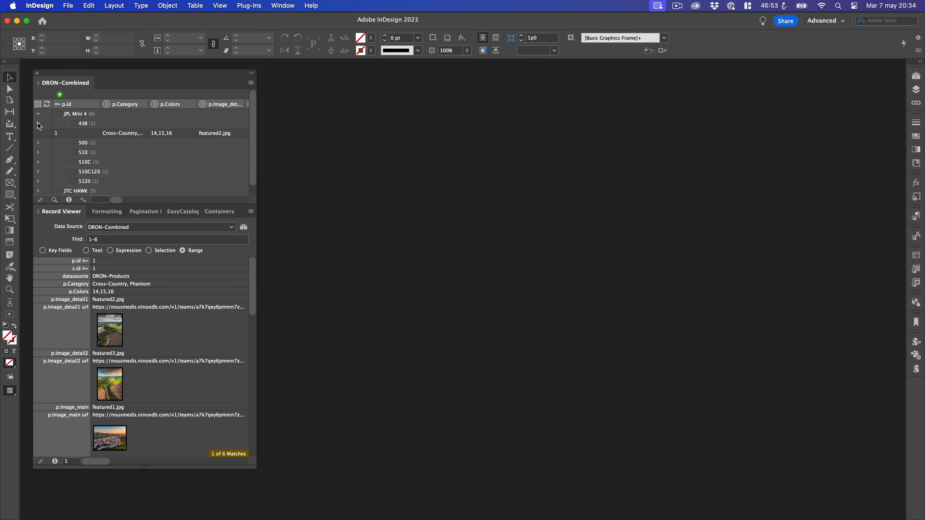
left_click(44, 136)
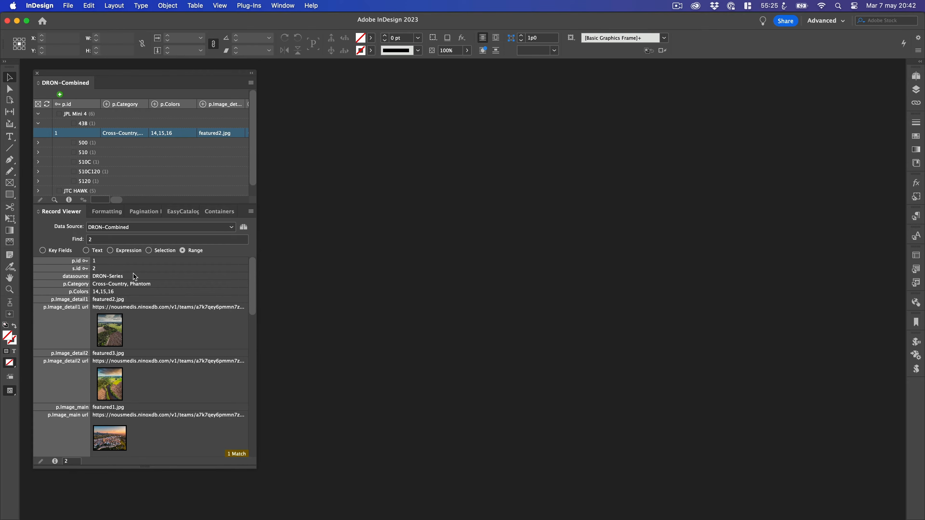
left_click(80, 294)
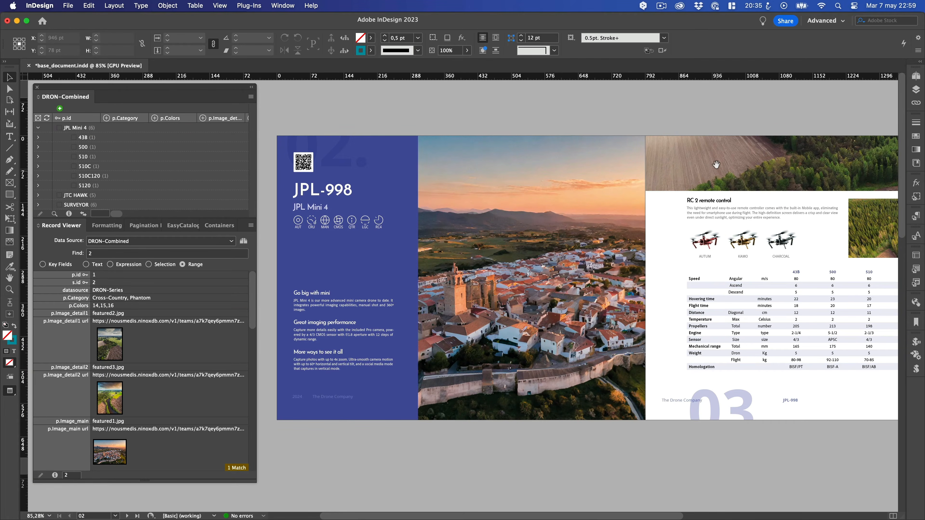
Review the catalog's JPL-998, JTC-962 and JPC-100 product spreads, including their photos, color variants and specification tables
left_click_drag(716, 163, 525, 170)
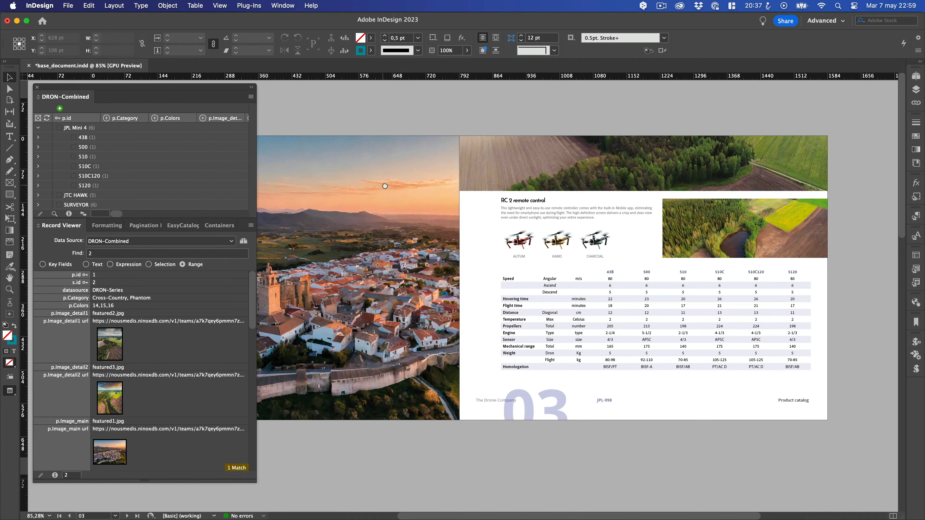
left_click_drag(382, 184, 550, 192)
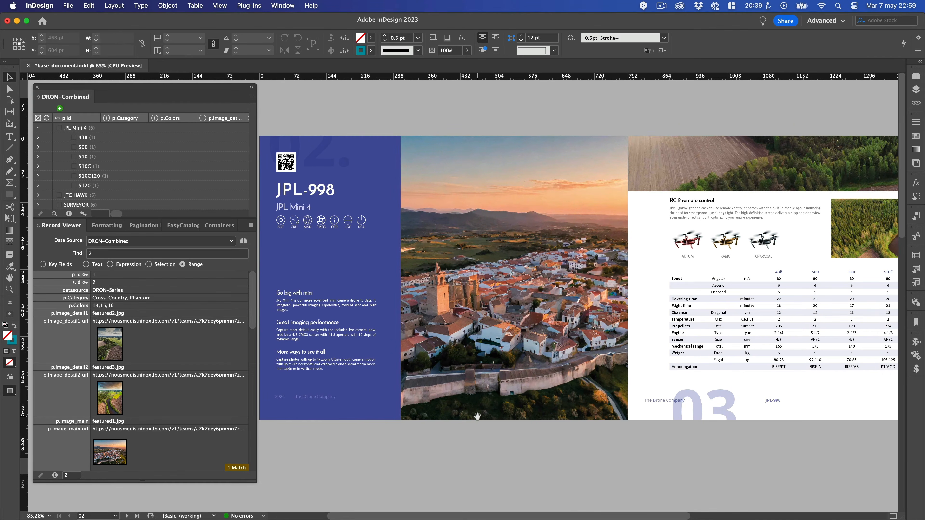
left_click_drag(479, 409, 495, 82)
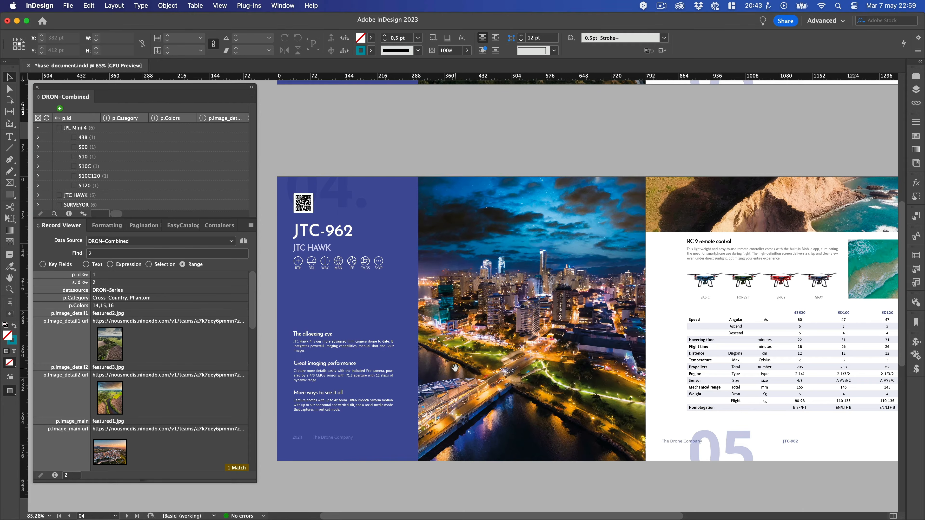
scroll(454, 368, "down", 10)
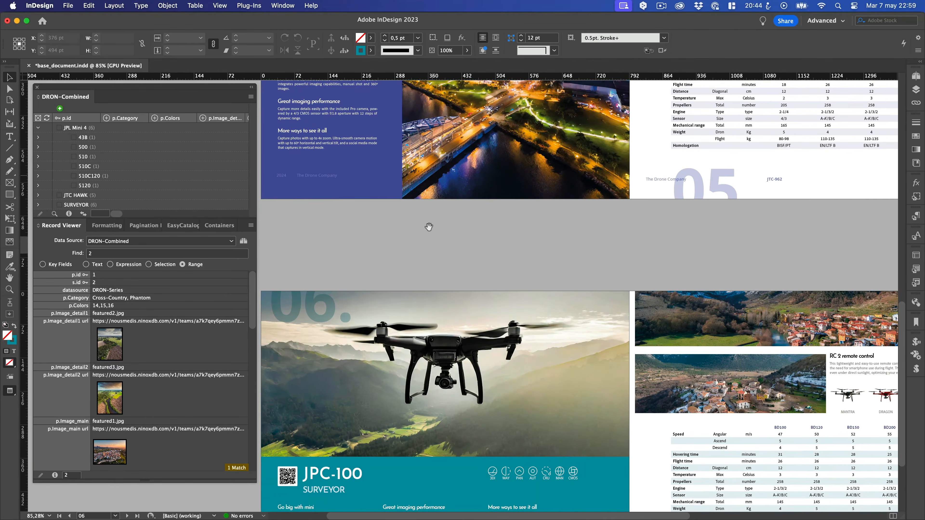
left_click_drag(423, 307, 433, 175)
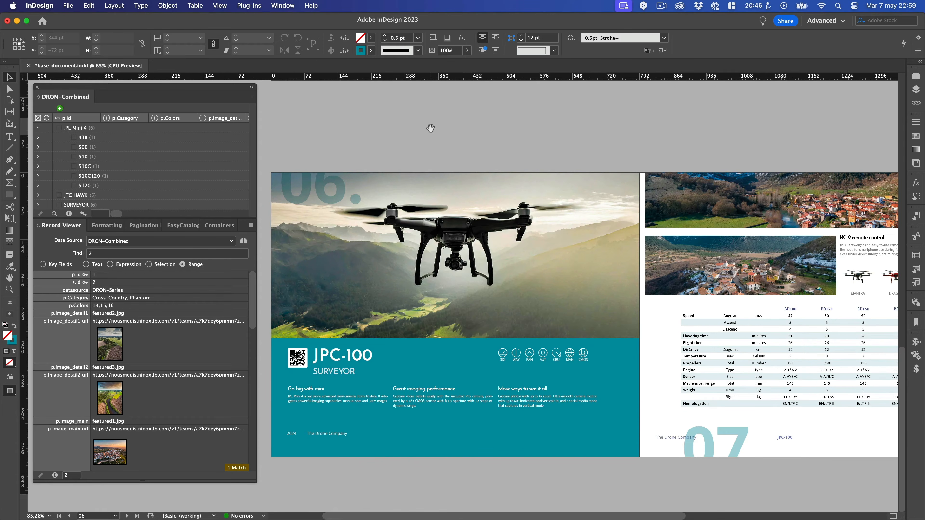
scroll(430, 127, "up", 11)
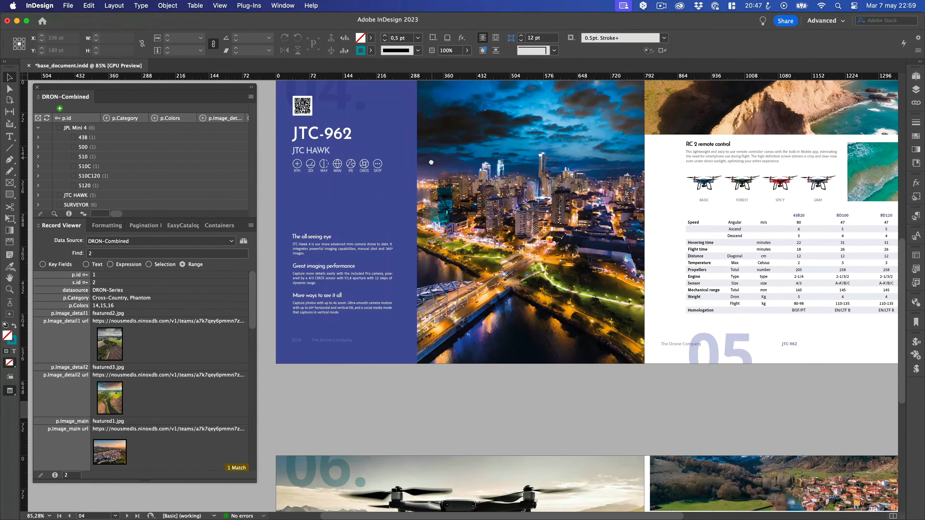
scroll(431, 162, "up", 12)
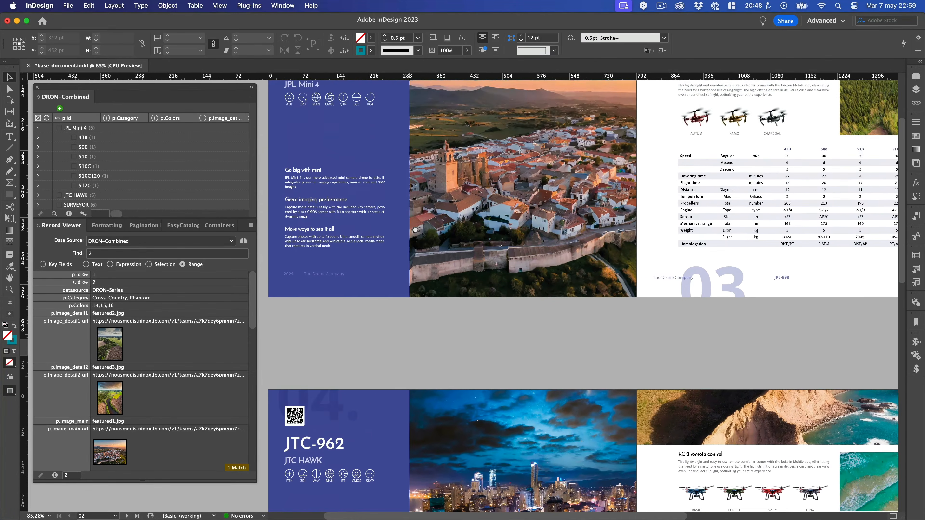
scroll(415, 230, "up", 4)
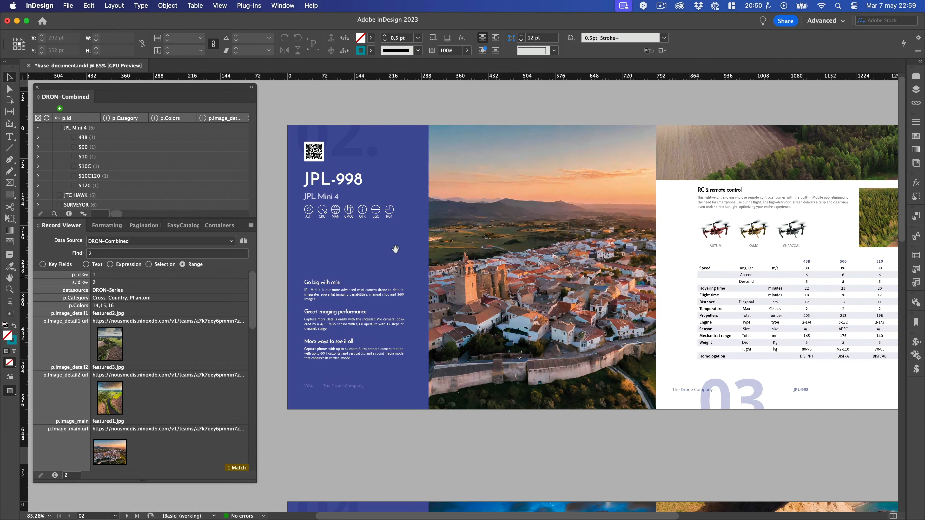
Set the format of the p.Web page field to Barcode with the QR Code barcode type
left_click_drag(274, 112, 419, 177)
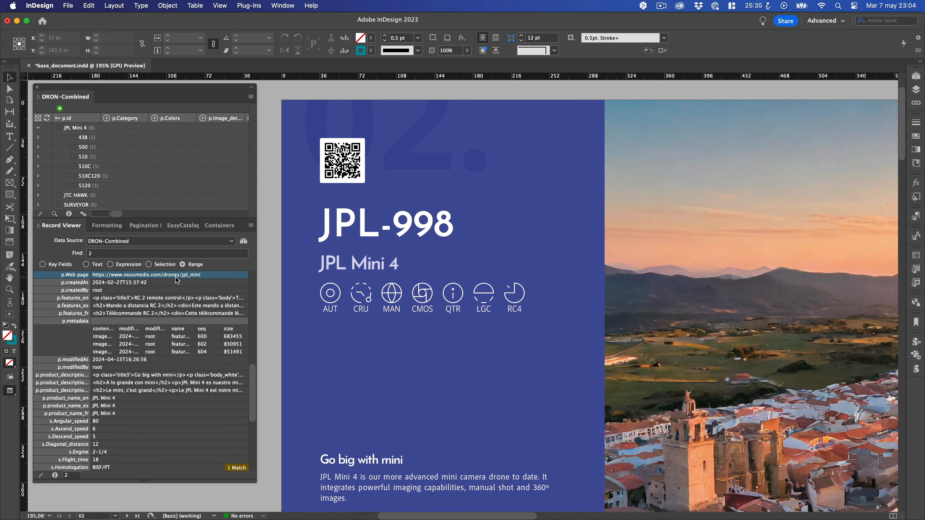
right_click(149, 278)
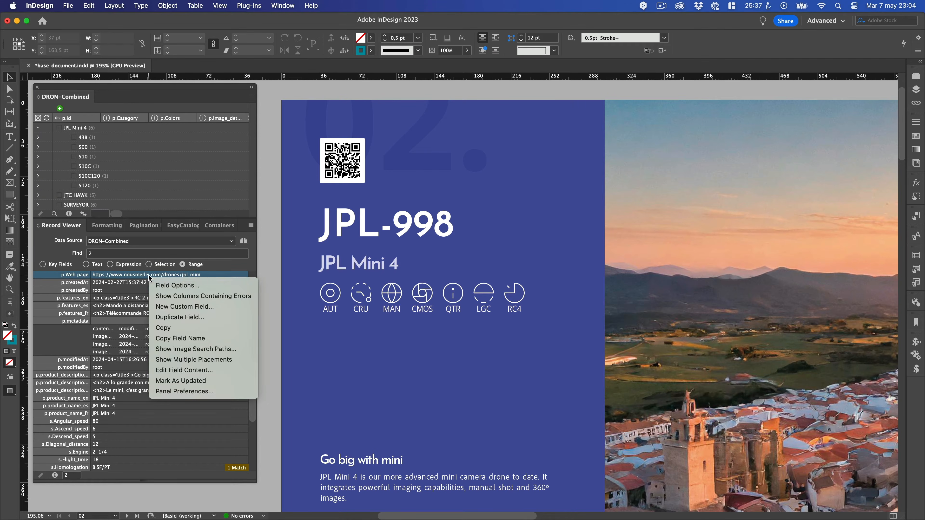
left_click(165, 288)
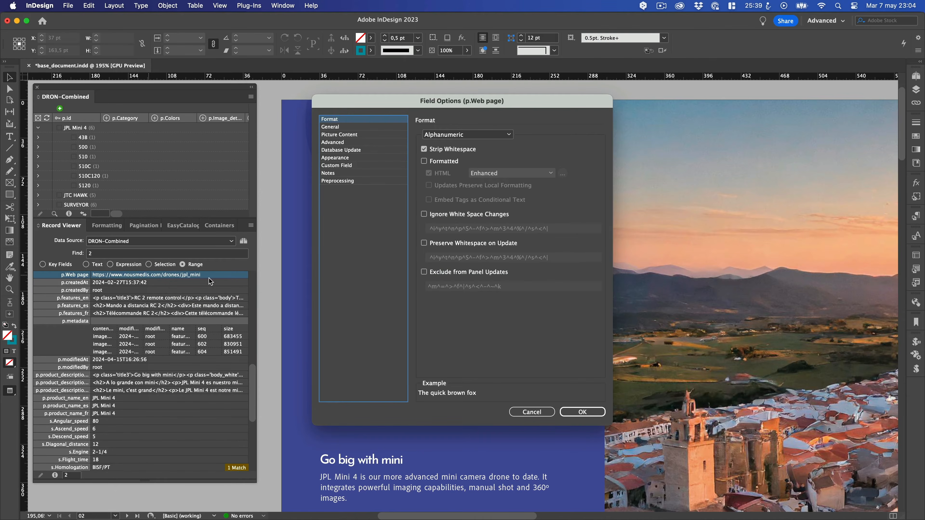
left_click(456, 139)
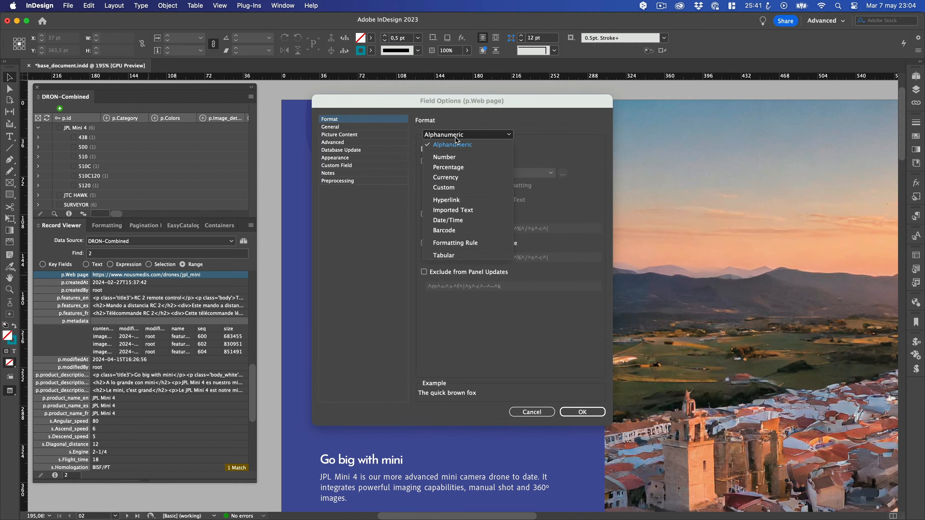
left_click(446, 230)
left_click(518, 153)
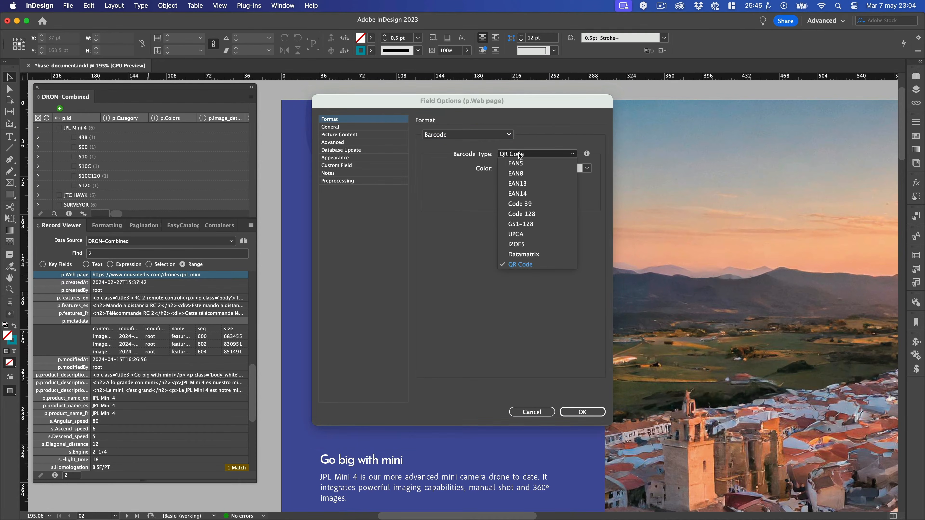
left_click(523, 265)
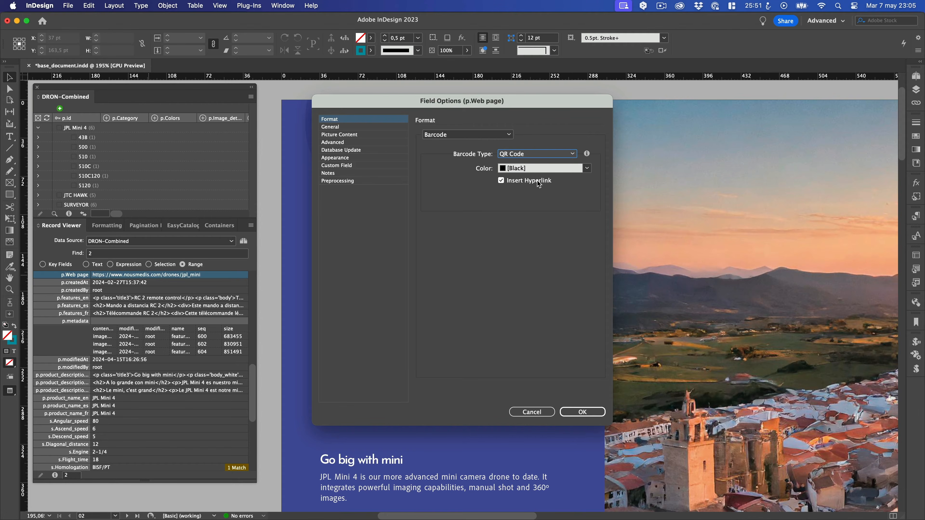
left_click(589, 411)
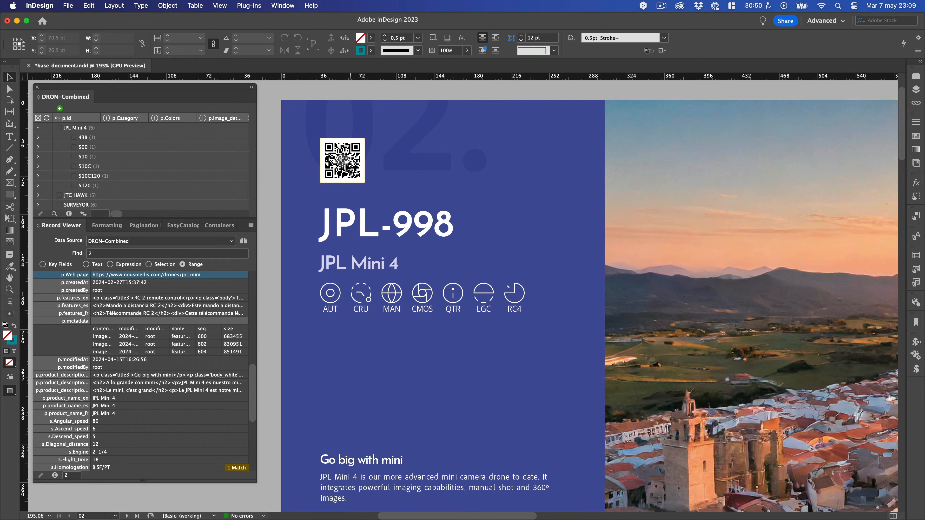
Delete the existing QR code, insert the p.Web page field specifier in the white frame, and leave preview mode
left_click(342, 161)
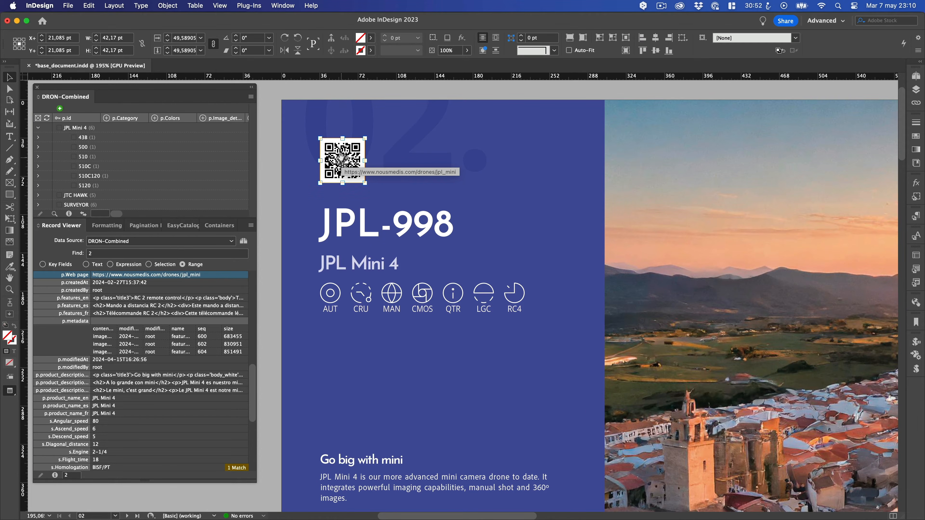
key("BackSpace")
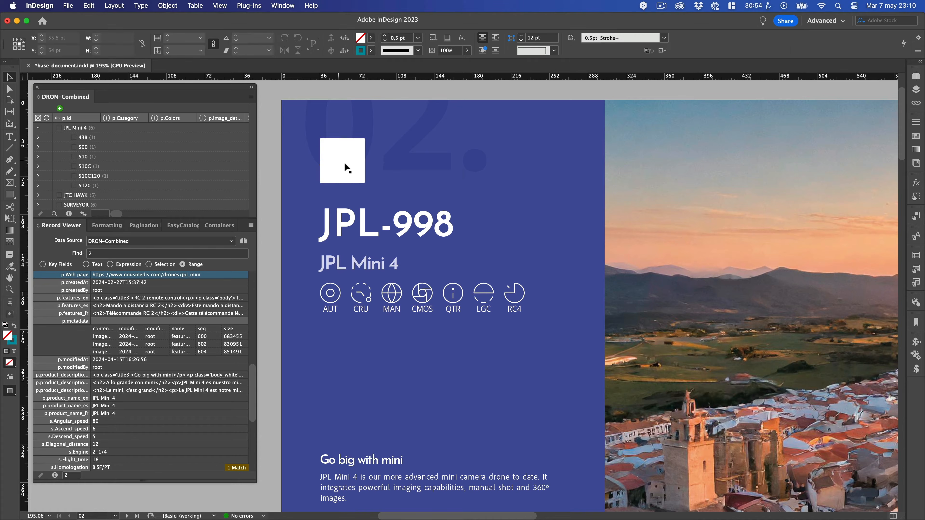
left_click(348, 152)
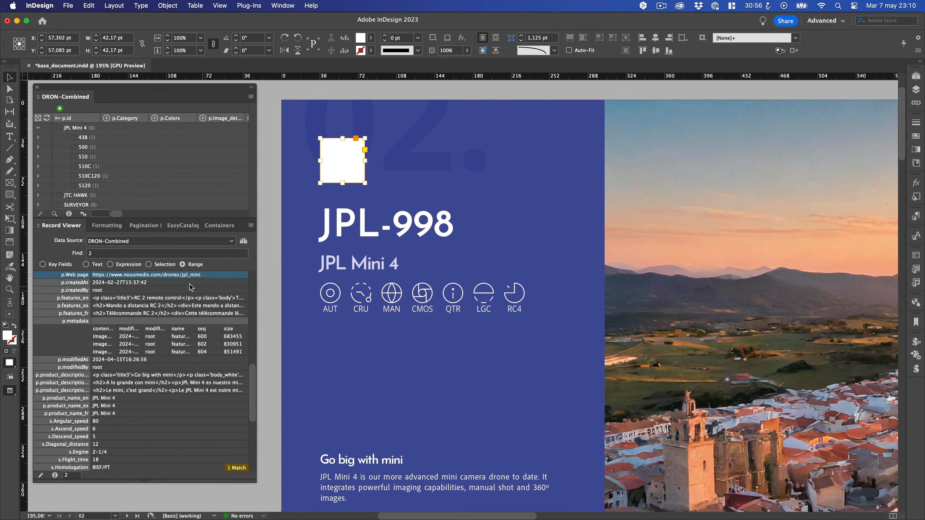
right_click(175, 279)
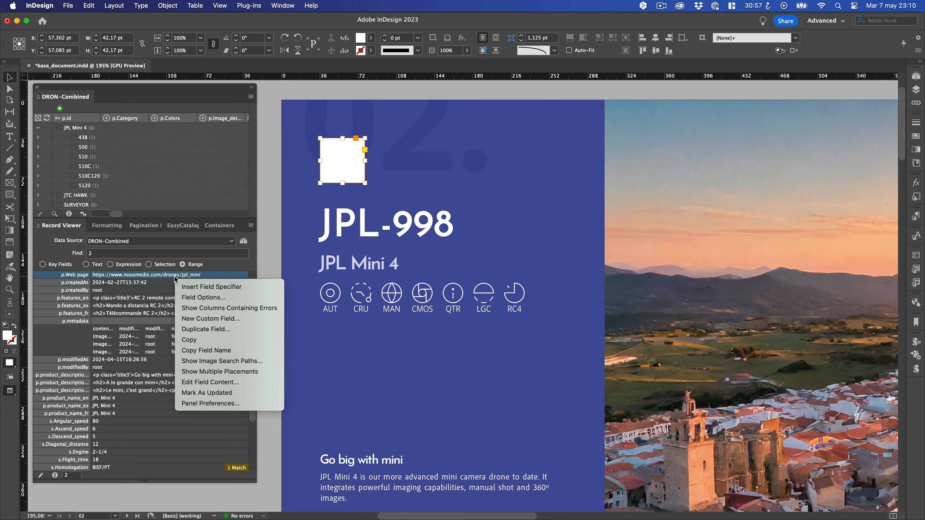
left_click(202, 287)
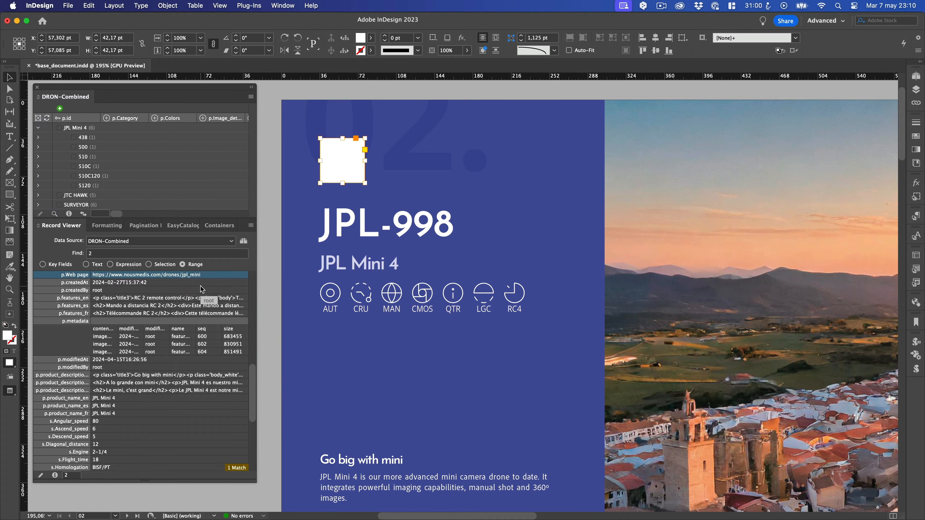
key("w")
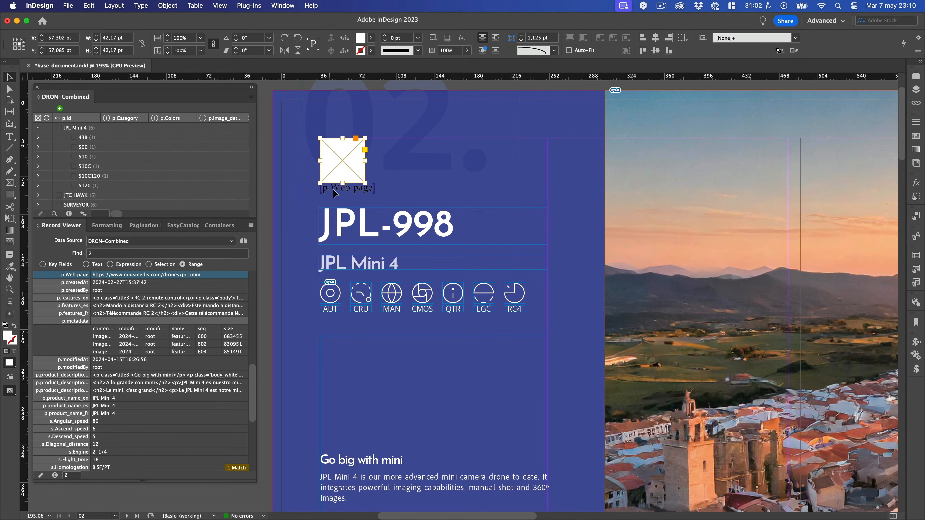
Populate the white frame with the JPL Mini 4 group's data and display the document's hyperlinks to check the generated link
left_click(48, 130)
left_click_drag(48, 134, 340, 157)
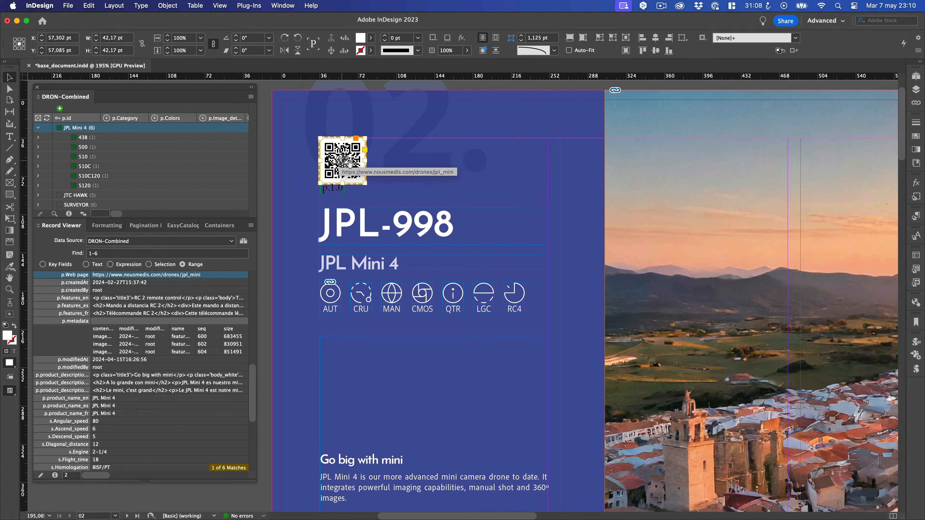
left_click(283, 6)
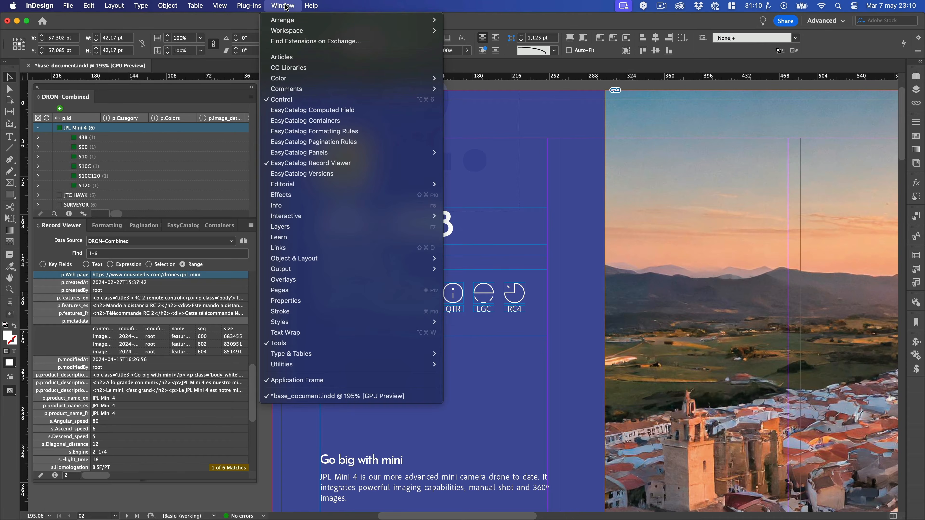
mouse_move(291, 215)
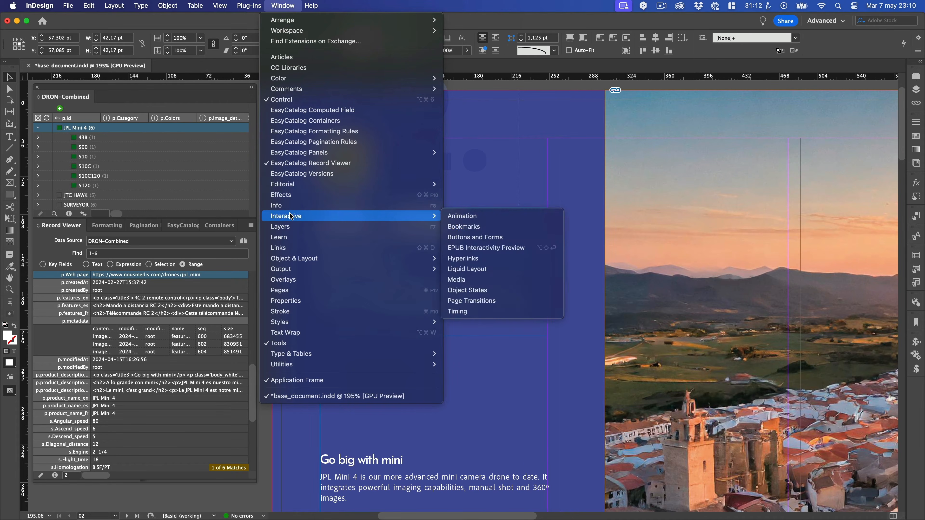
left_click(470, 258)
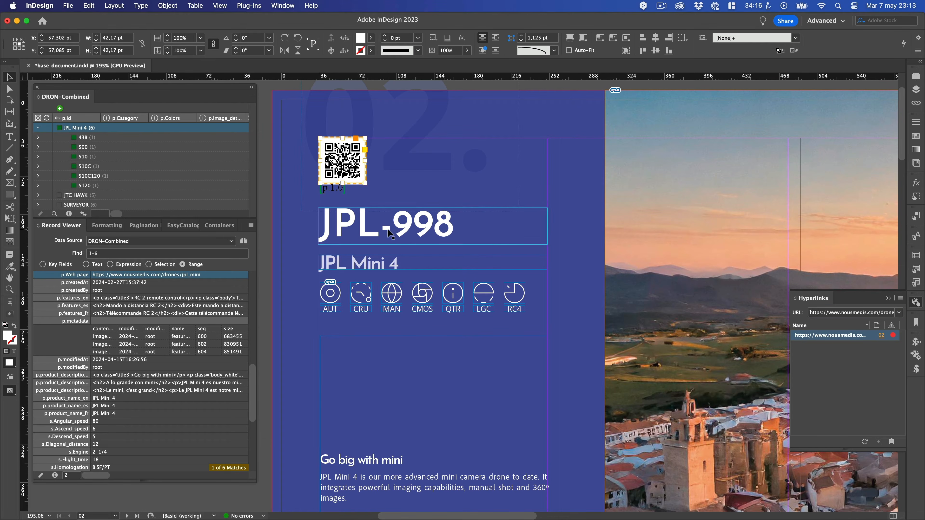
Replace the JPL-998 heading text with the p.Reference field specifier
left_click(360, 228)
triple_click(360, 228)
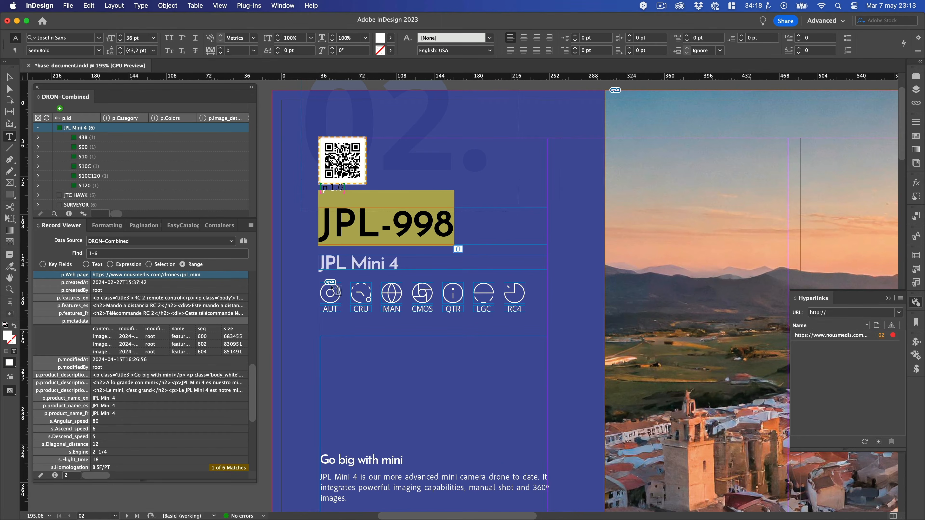
left_click_drag(255, 385, 264, 314)
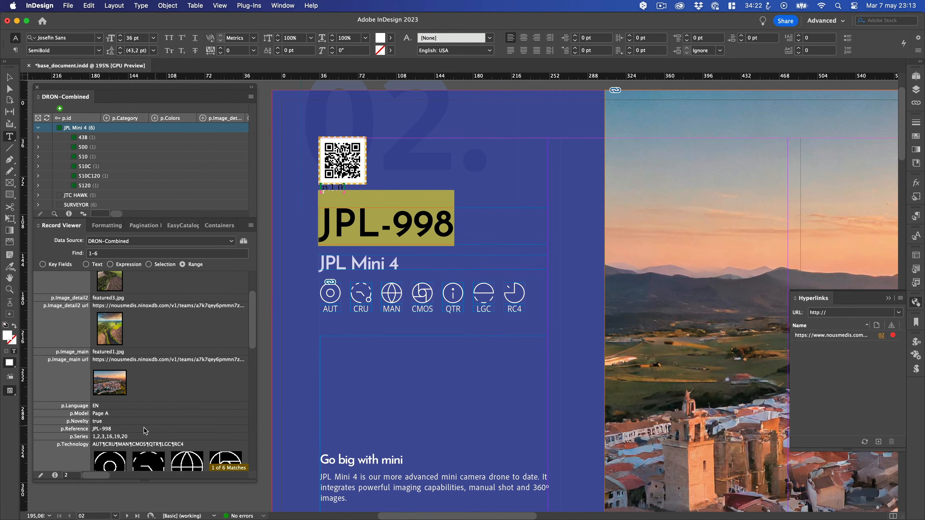
right_click(133, 429)
left_click(173, 393)
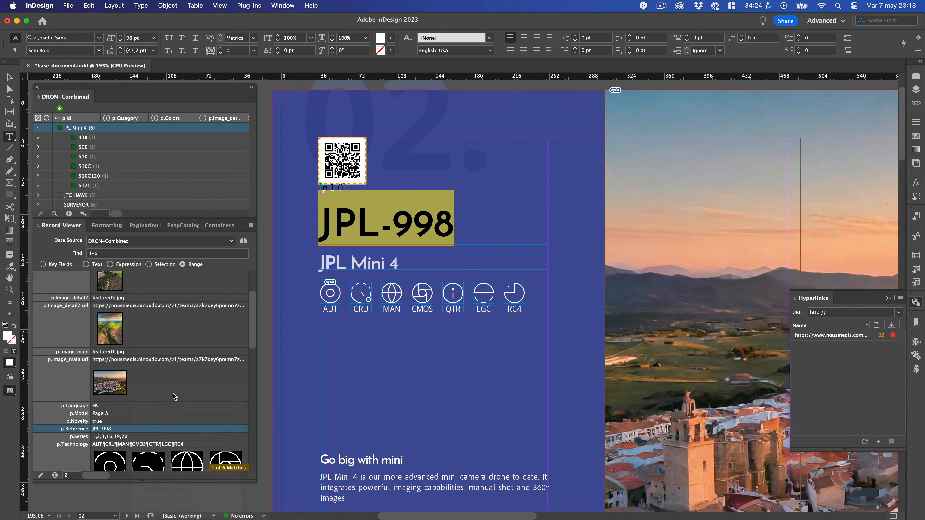
Replace the JPL Mini 4 subtitle with the p.product_name_en field specifier and populate both headings from the JPL Mini 4 group
triple_click(344, 265)
left_click_drag(255, 313, 247, 392)
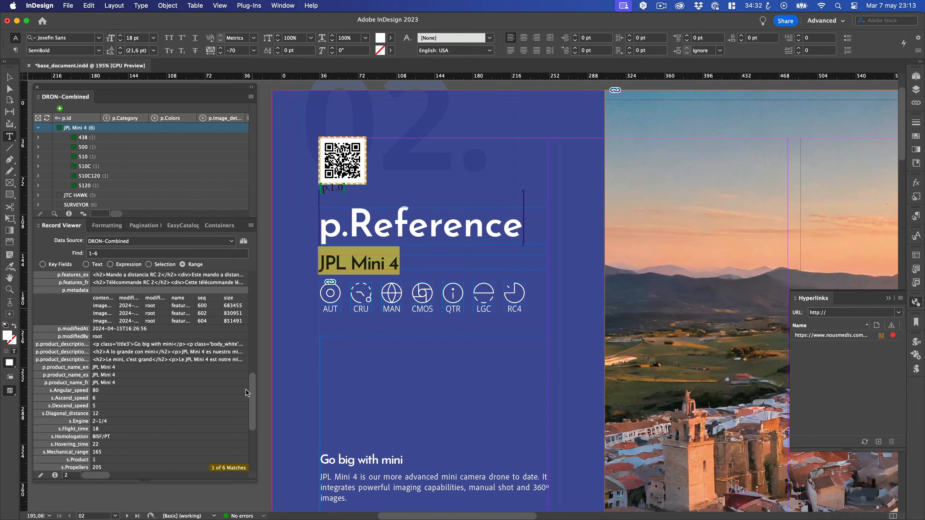
left_click(128, 367)
right_click(128, 368)
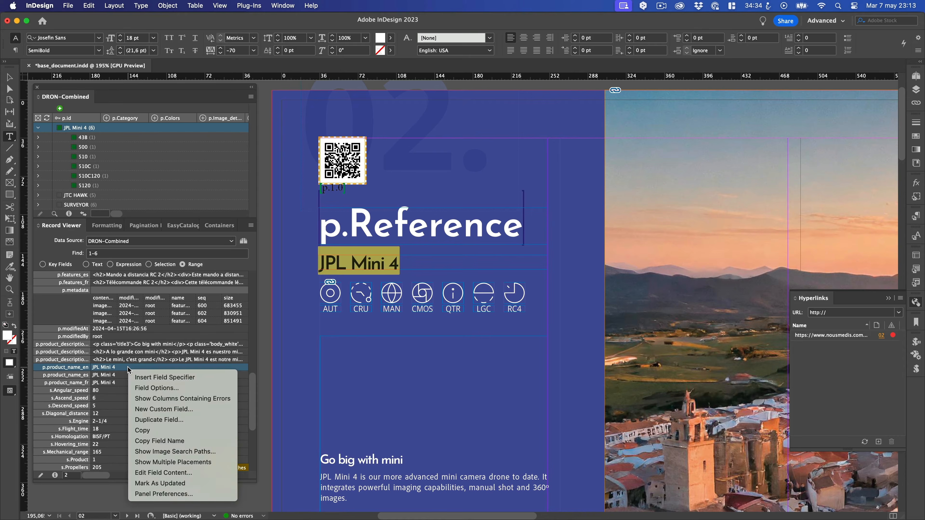
left_click(162, 377)
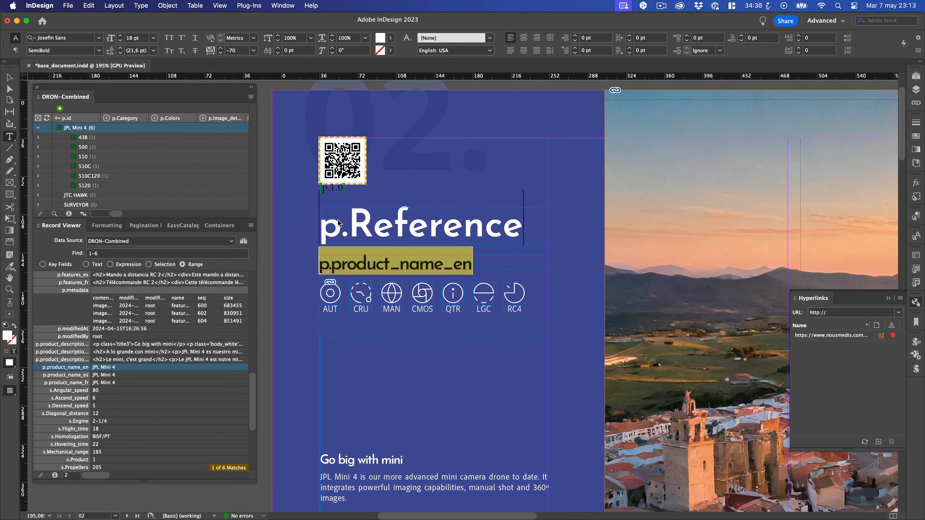
left_click(333, 221)
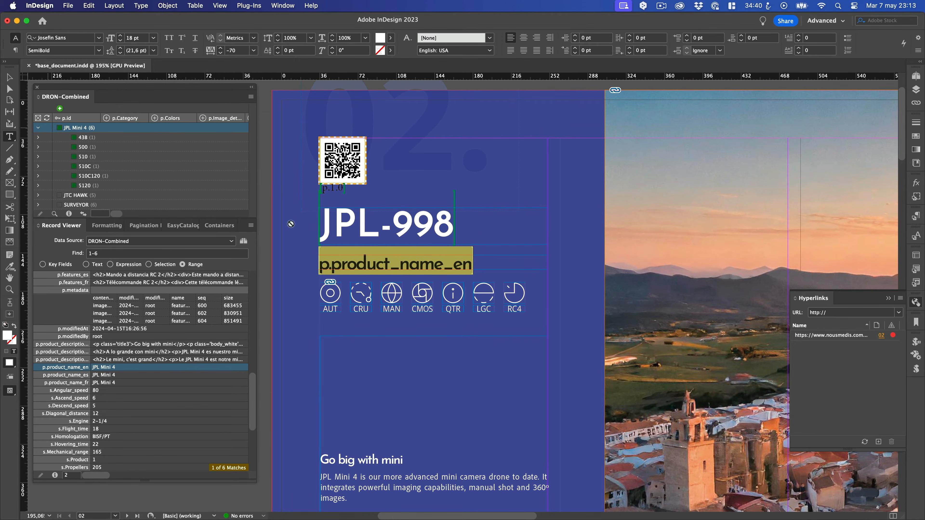
left_click(350, 263)
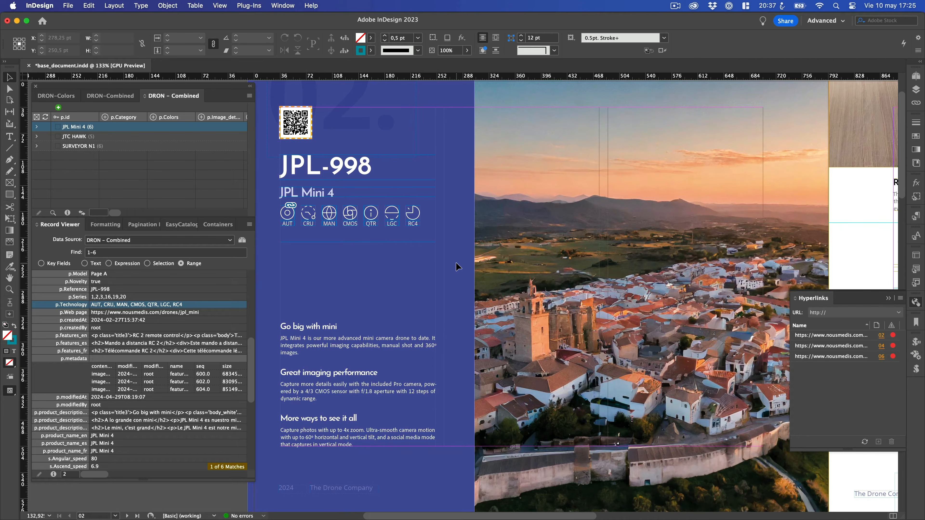
Set the picture content location of the p.Technology field to the icons folder inside Tutorial4
left_click(388, 223)
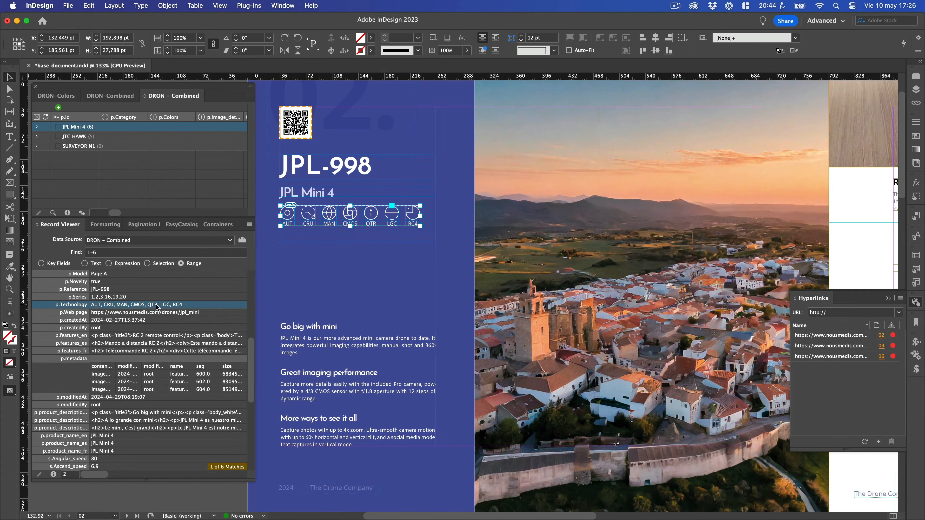
right_click(190, 307)
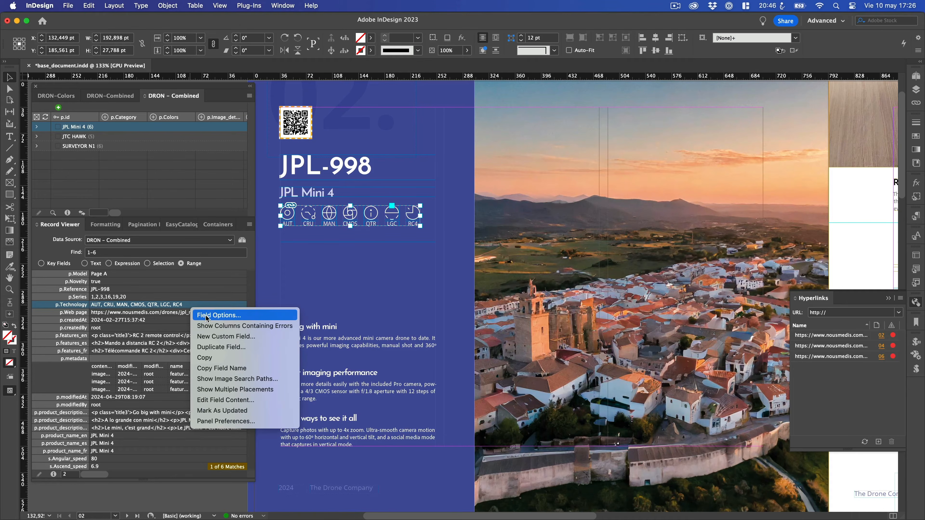
left_click(205, 314)
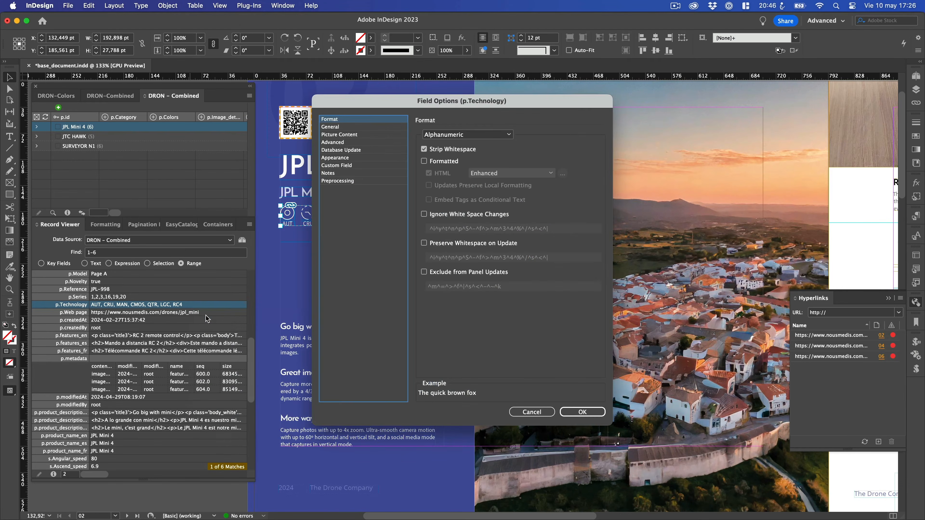
left_click(329, 135)
left_click(476, 283)
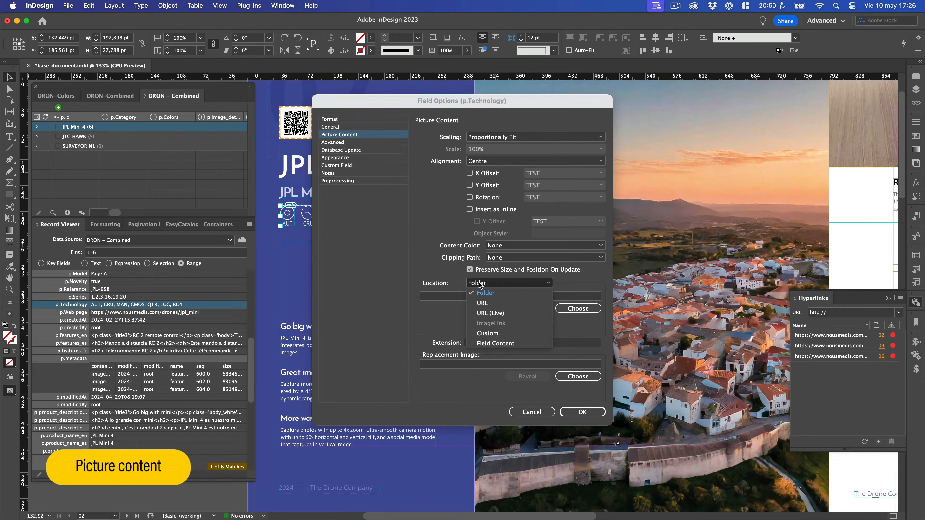
left_click(480, 293)
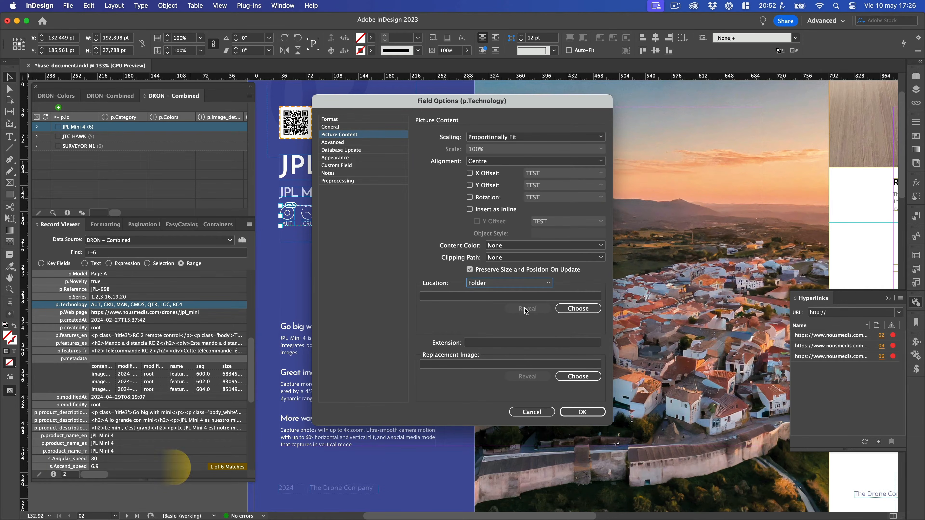
left_click(567, 309)
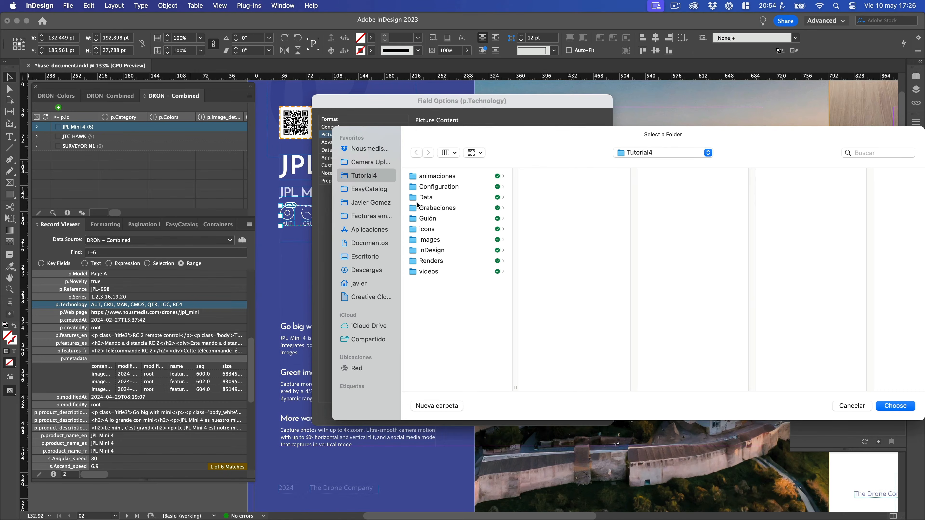
left_click(420, 231)
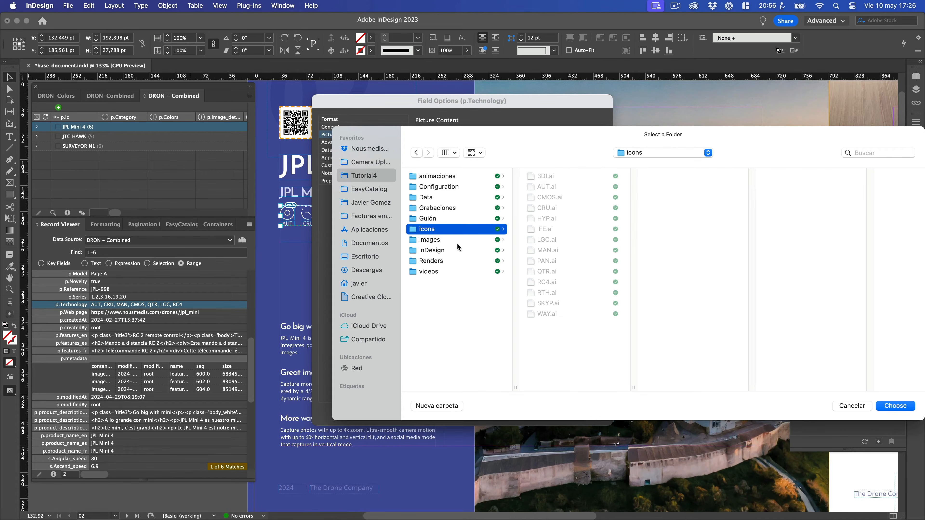
left_click(886, 408)
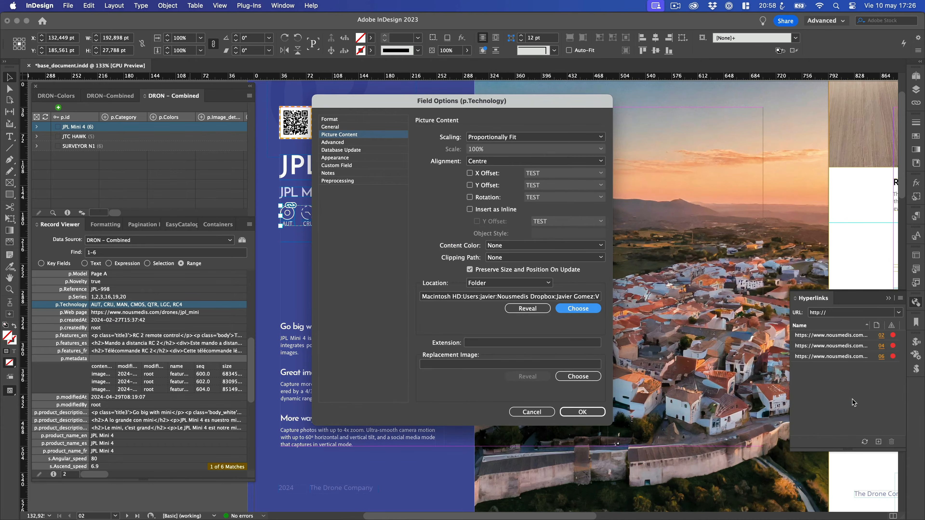
Set the picture content extension of the p.Technology field to .ai; and apply the field options
left_click(469, 343)
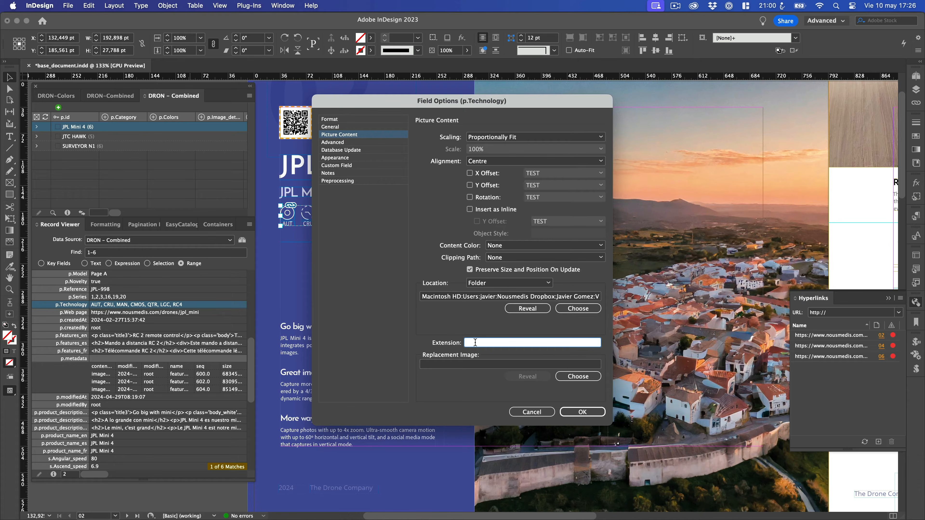
type(".ai;")
left_click(575, 412)
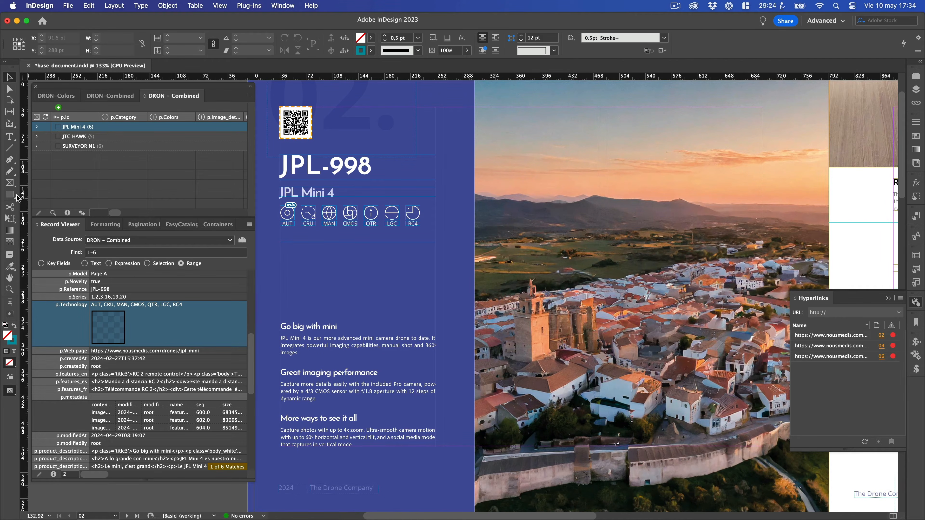
Draw an empty frame about 70 × 73 pt below the technology icons and insert the p.Technology field specifier in it
left_click(9, 183)
left_click_drag(307, 252, 357, 303)
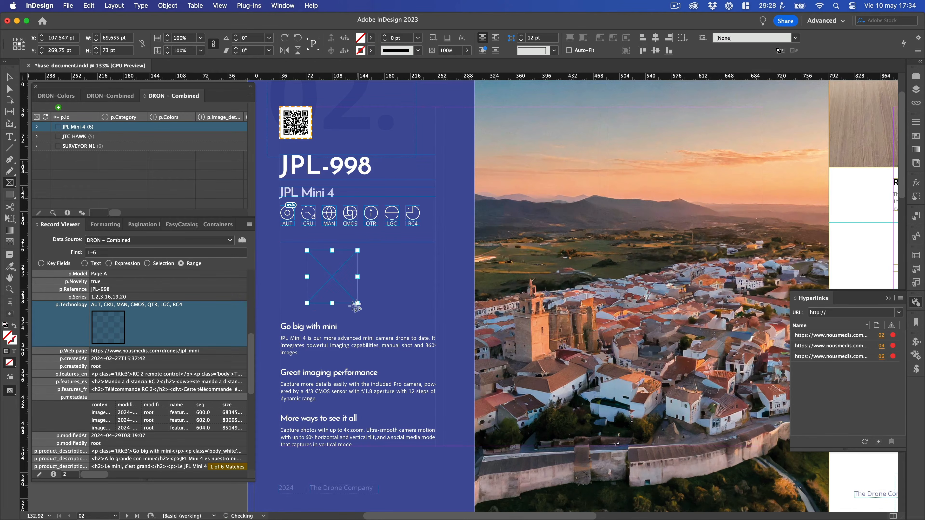
right_click(106, 309)
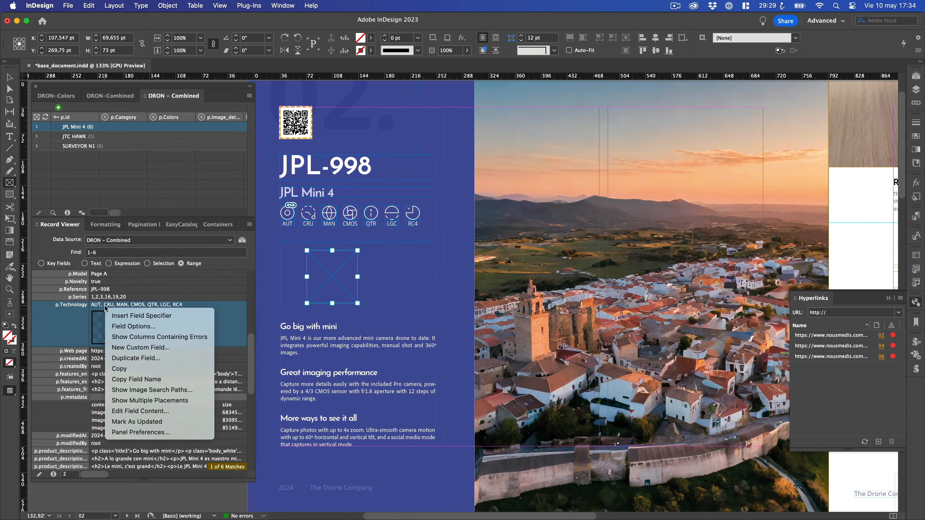
left_click(138, 316)
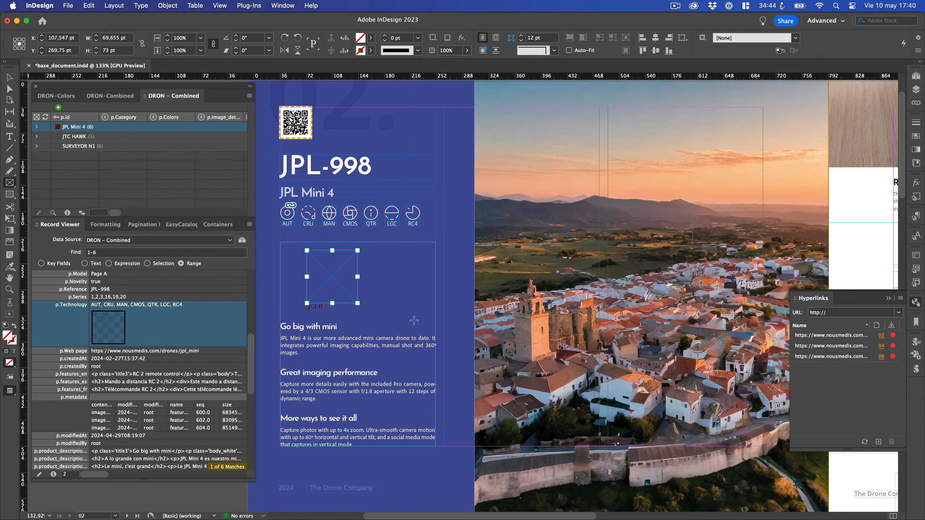
Add a text cleansing option to the p.Technology field that changes each comma to an end of paragraph (^p)
right_click(155, 308)
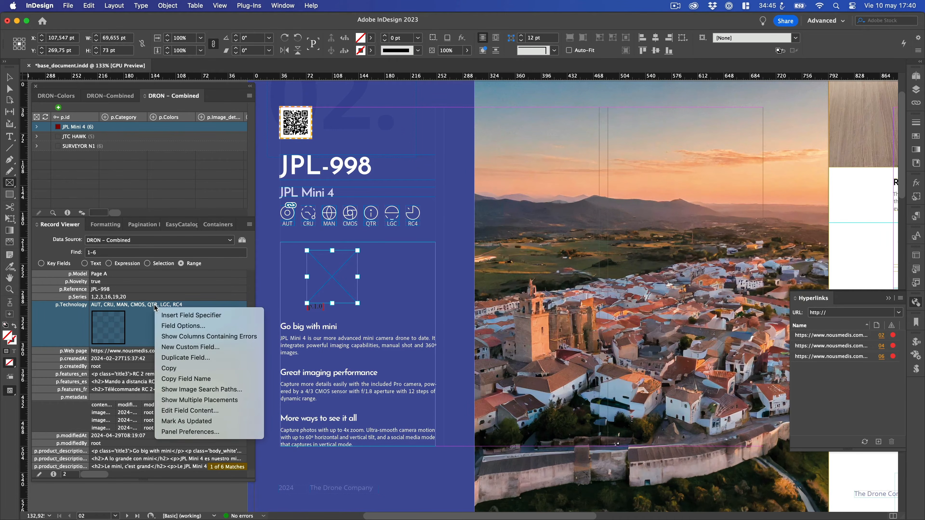
left_click(167, 326)
left_click(330, 127)
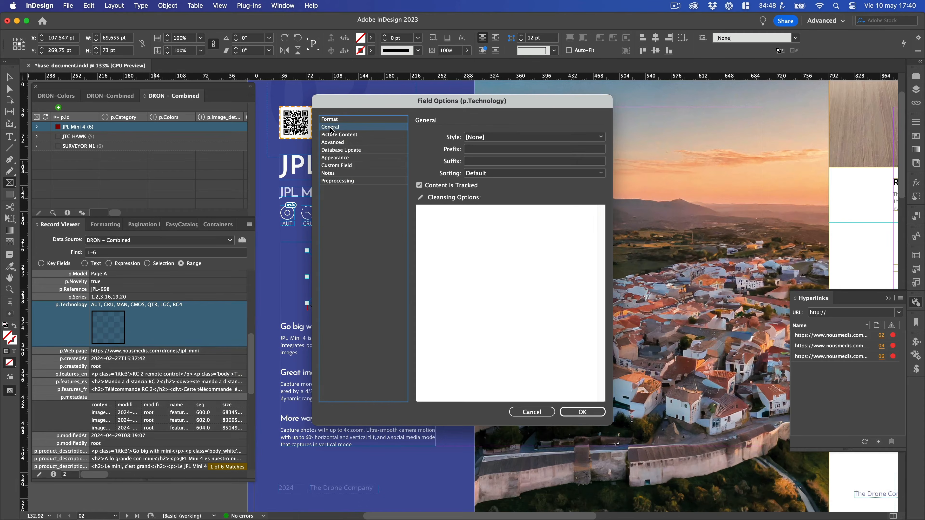
left_click(420, 199)
left_click(605, 196)
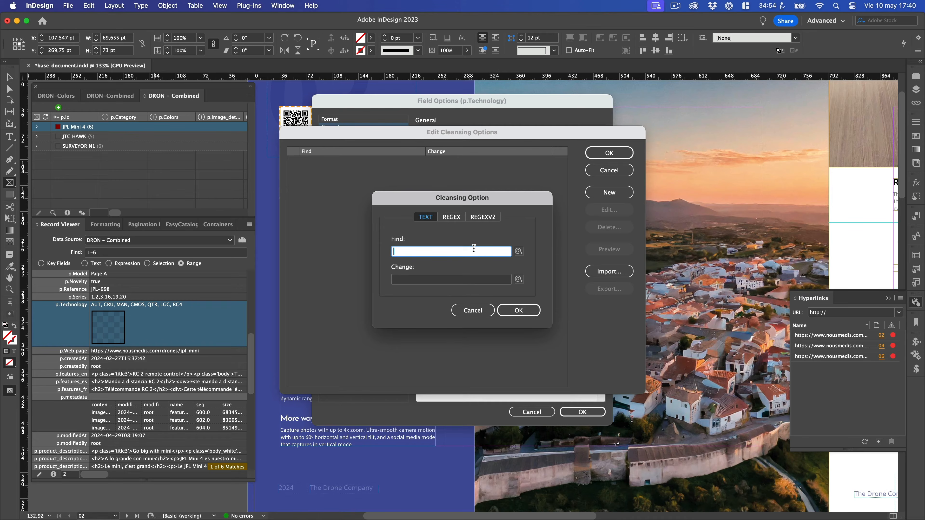
left_click(445, 279)
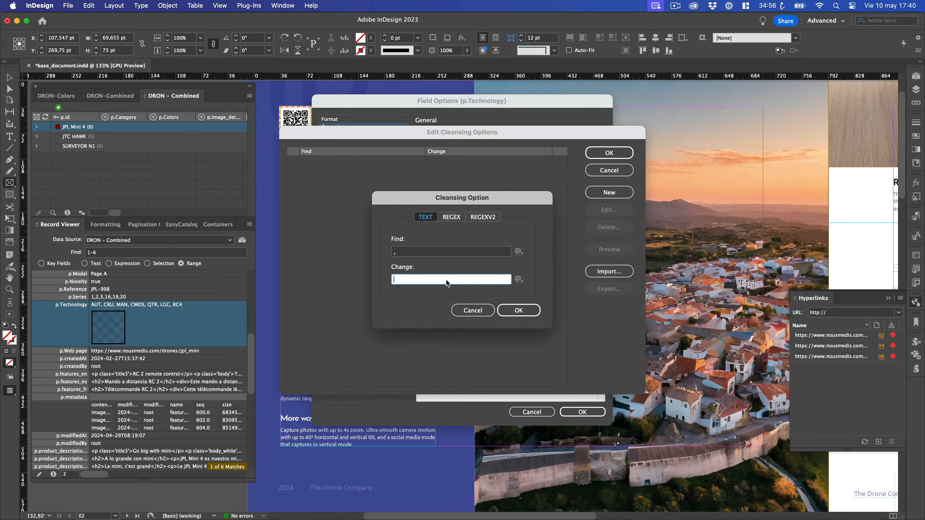
left_click(519, 280)
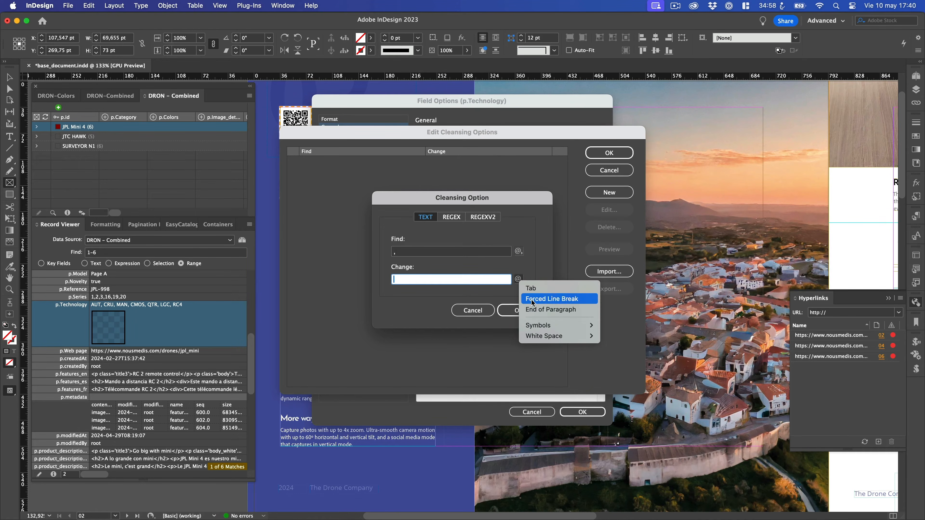
left_click(532, 310)
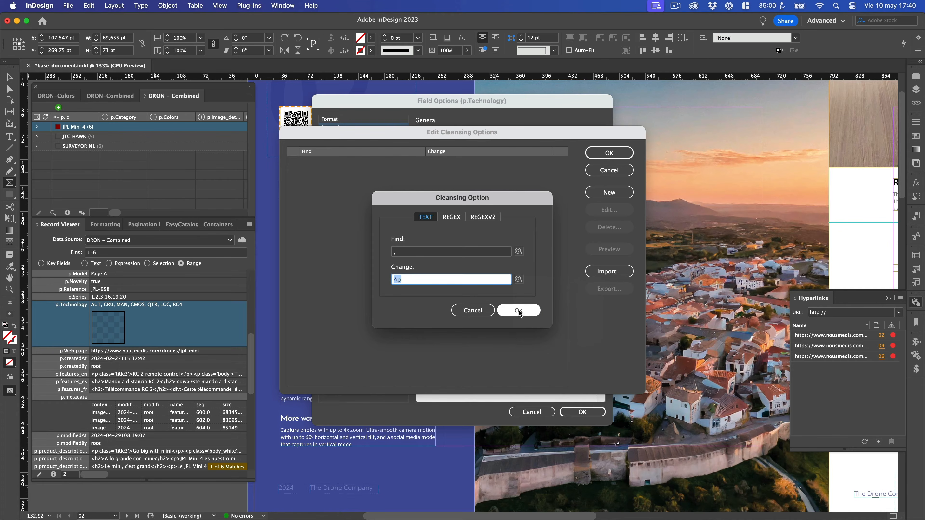
left_click(524, 311)
left_click(614, 154)
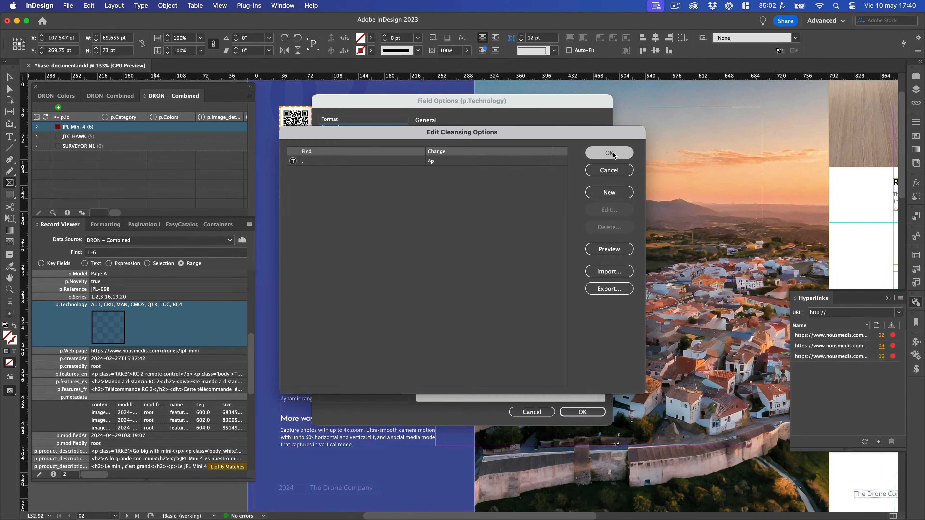
left_click(581, 412)
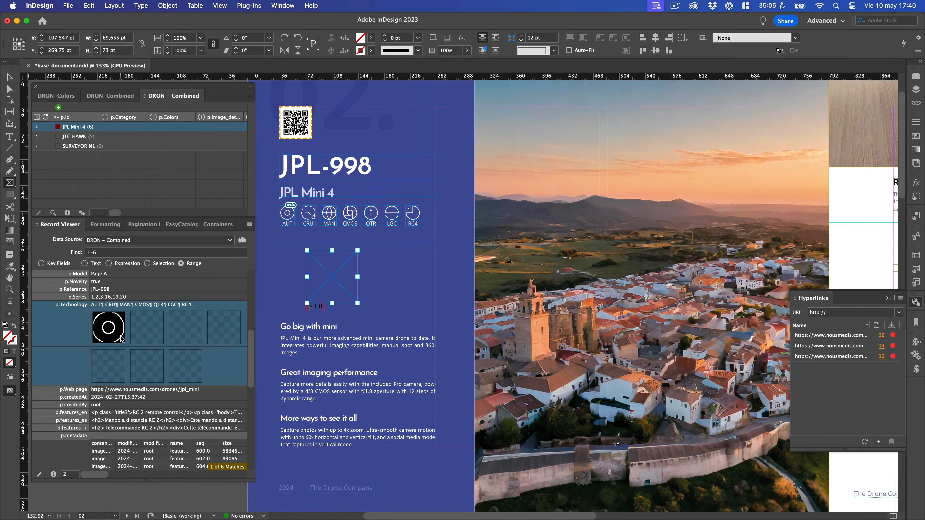
Add a second text cleansing option to the p.Technology field that replaces spaces with nothing
mouse_move(109, 330)
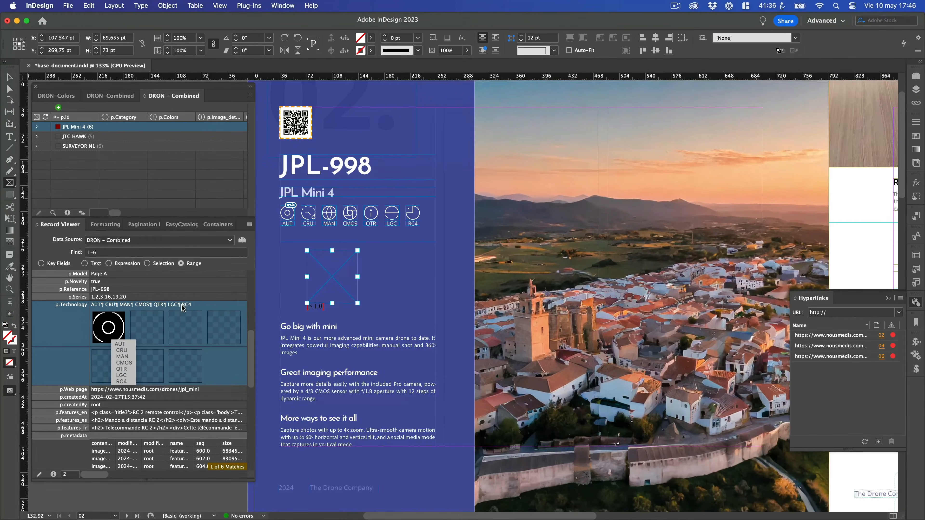
right_click(159, 307)
left_click(184, 325)
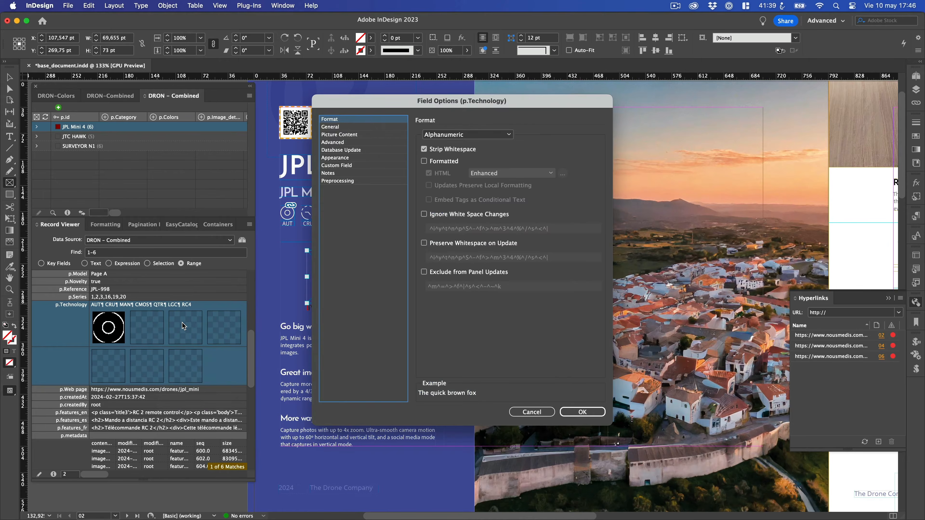
left_click(343, 127)
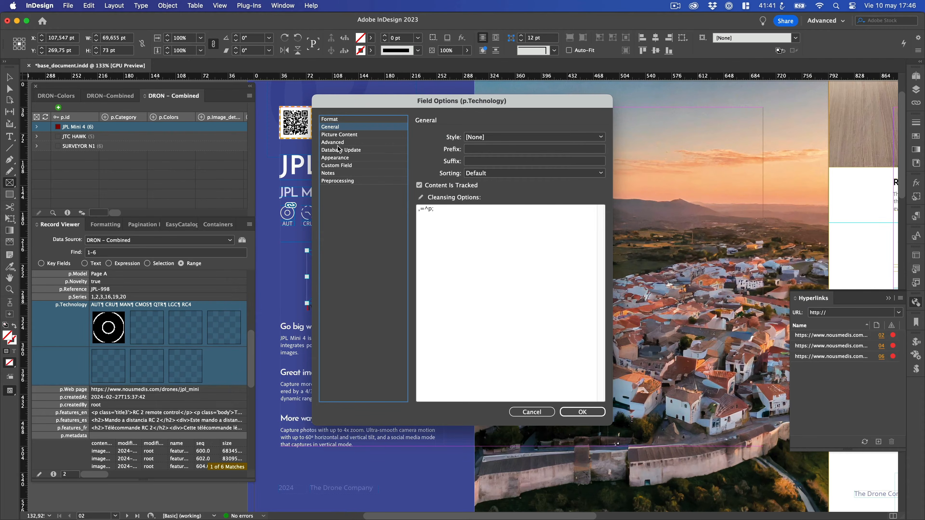
left_click(422, 198)
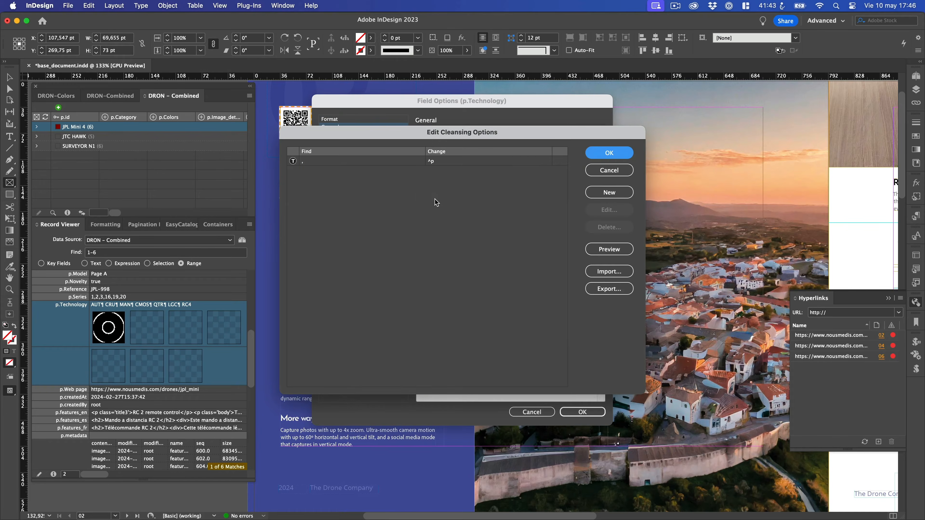
left_click(616, 192)
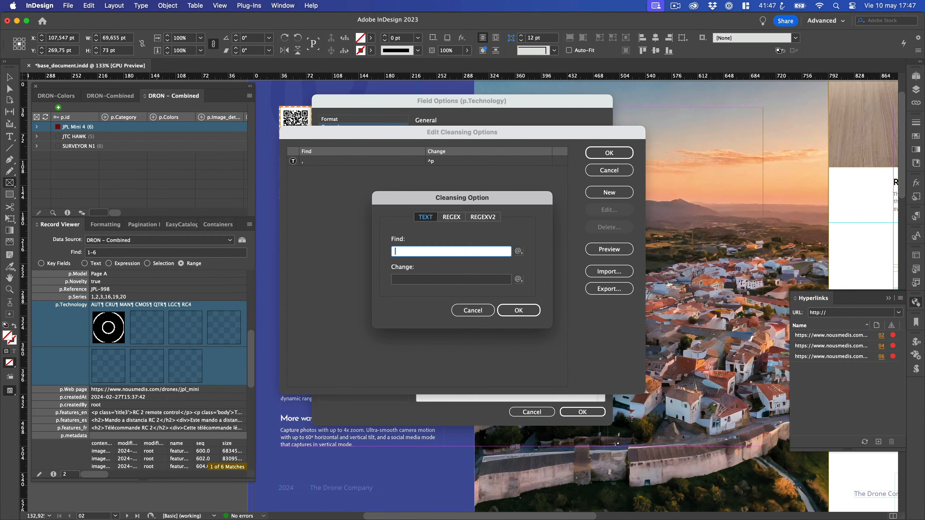
left_click(516, 310)
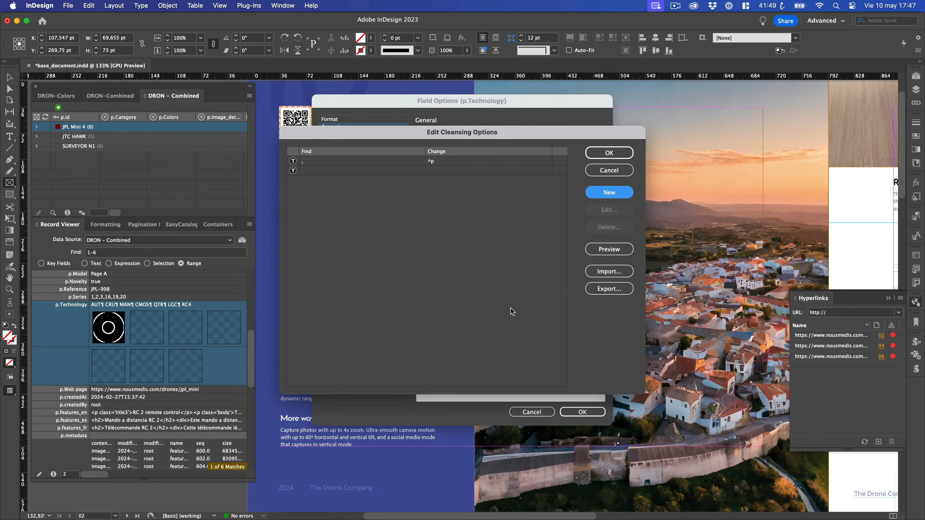
left_click(608, 153)
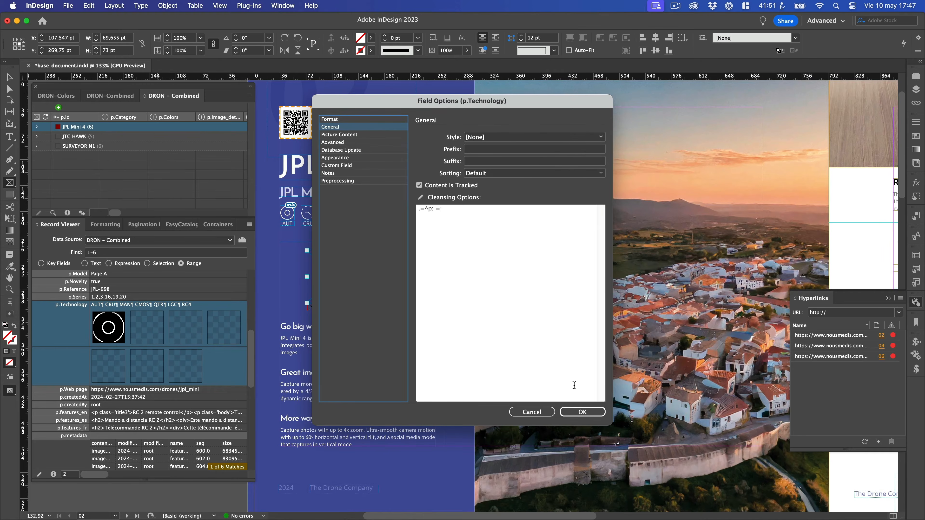
left_click(571, 411)
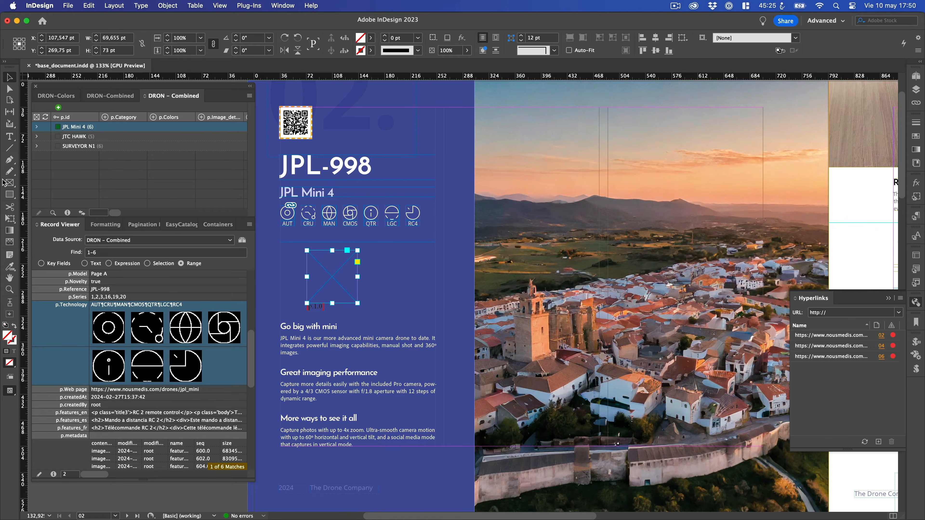
Draw a second frame about 76 × 73 pt beside the empty one, assign it p.Technology, and populate it from the JPL Mini 4 group
left_click(9, 183)
left_click_drag(365, 252, 421, 306)
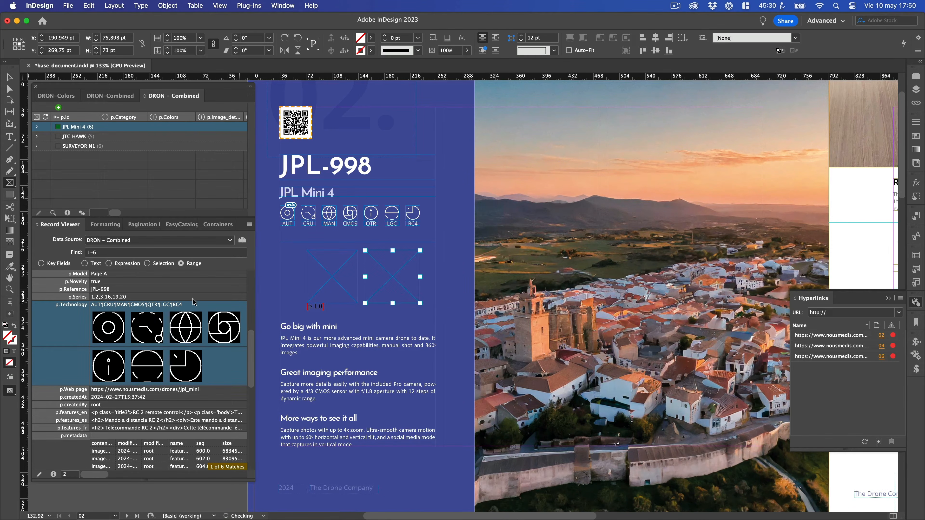
right_click(164, 307)
left_click(196, 315)
left_click_drag(42, 127, 381, 270)
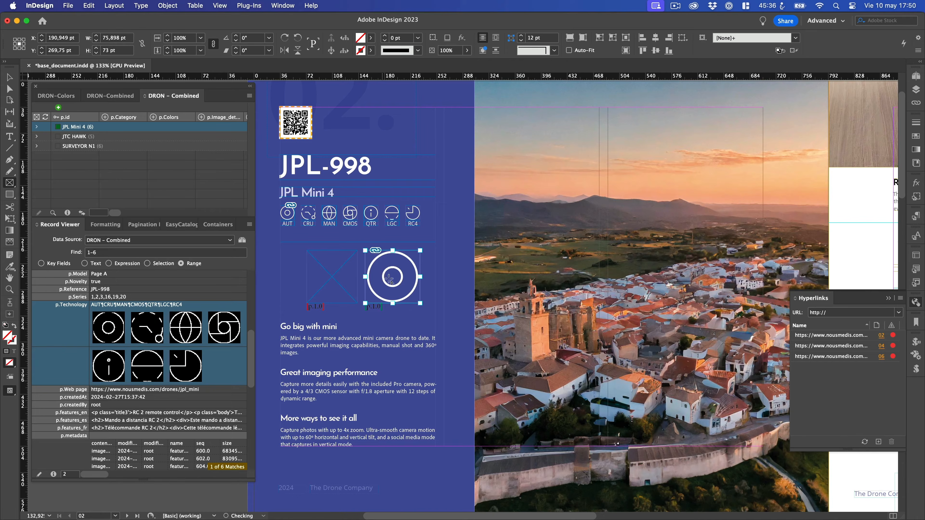
Delete the empty p.Technology frame beside the populated icon
key("v")
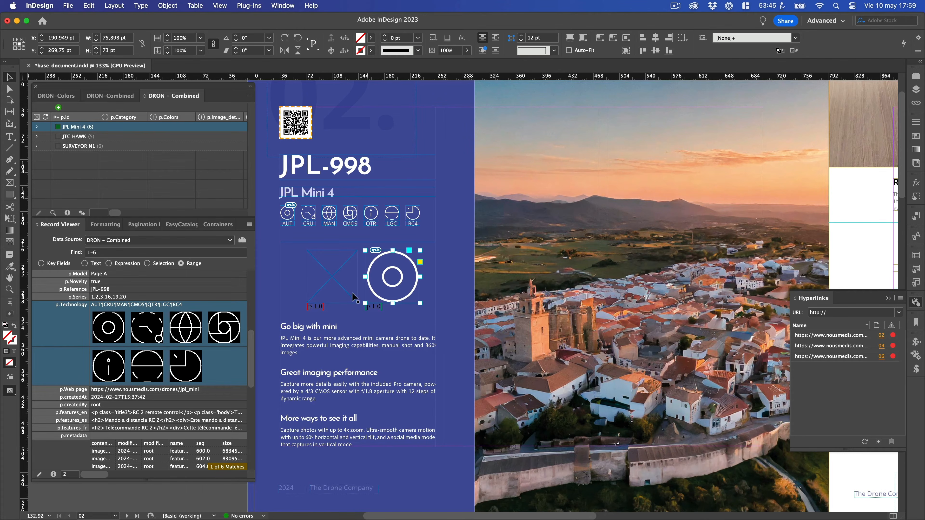
left_click(331, 275)
key("Delete")
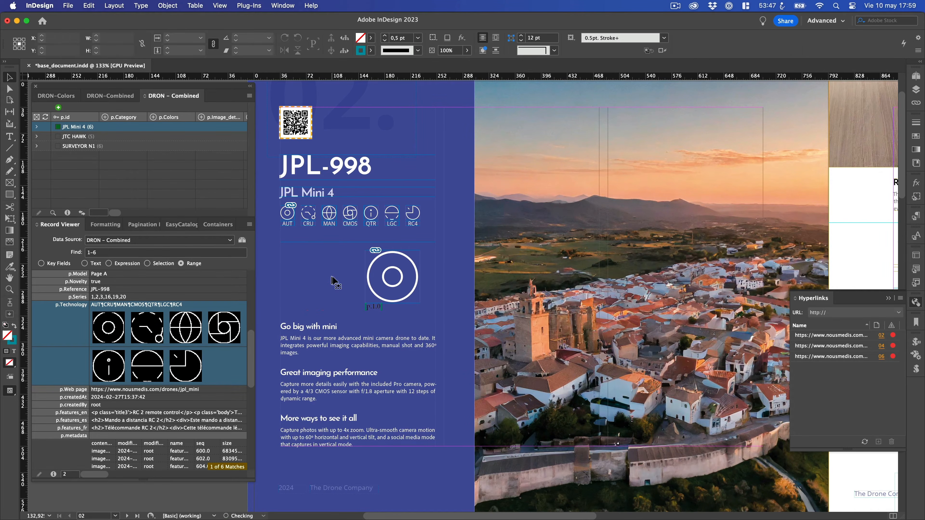
Draw a small text frame directly beneath the large technology icon and insert the p.Technology field specifier in it
left_click(10, 137)
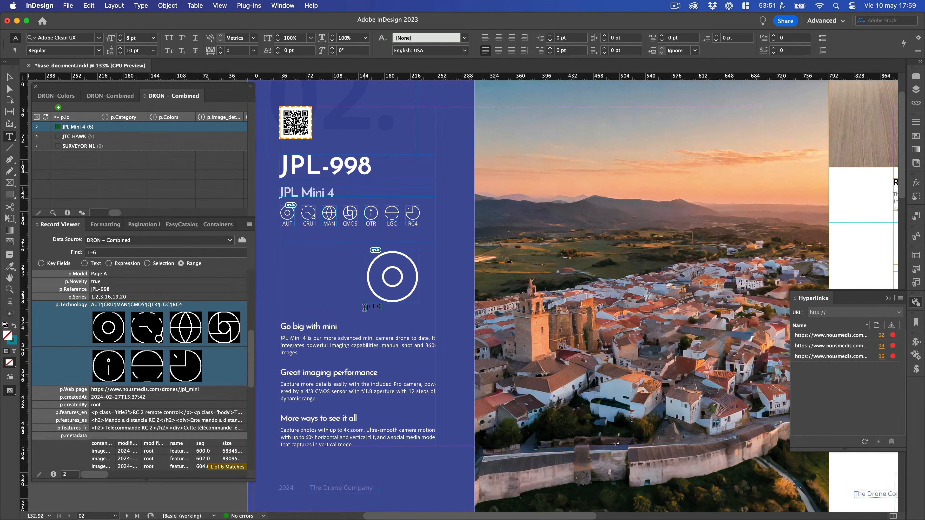
triple_click(309, 326)
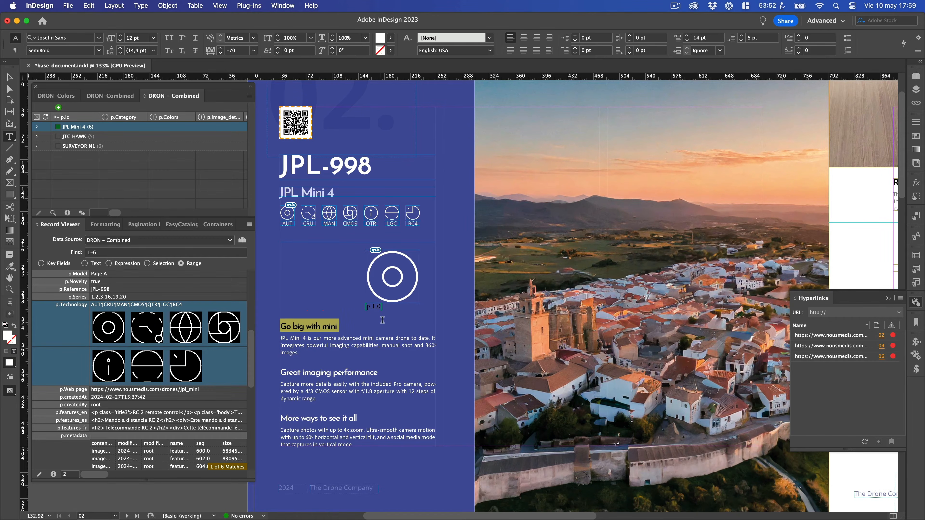
left_click(444, 298)
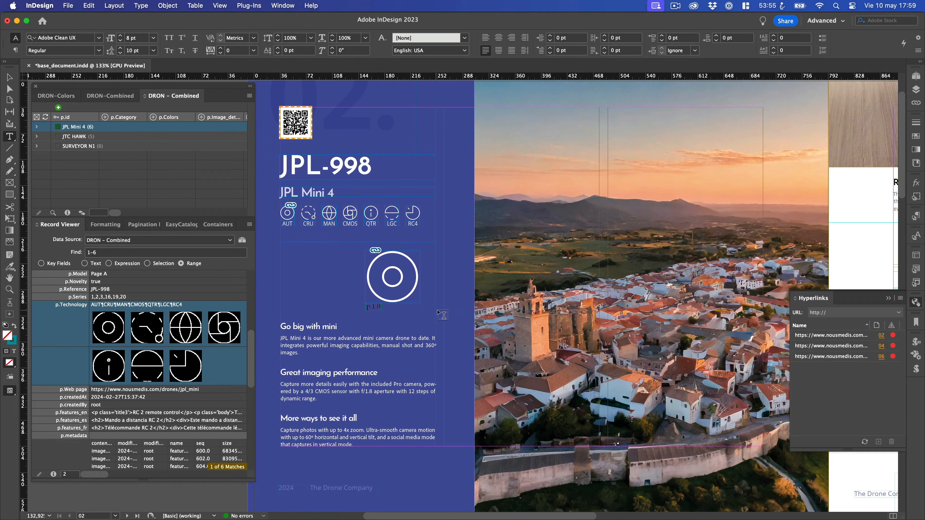
left_click_drag(438, 310, 369, 324)
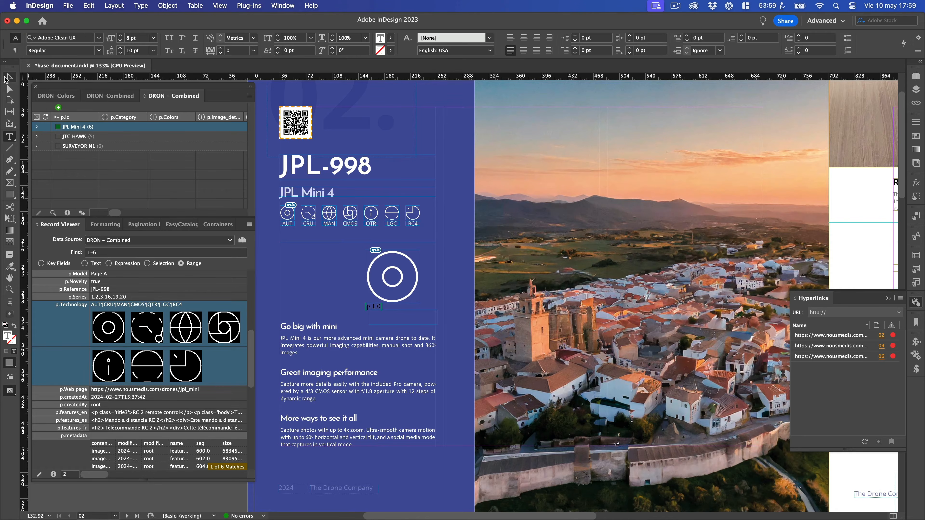
key("Escape")
left_click_drag(428, 323, 419, 327)
double_click(387, 314)
right_click(169, 311)
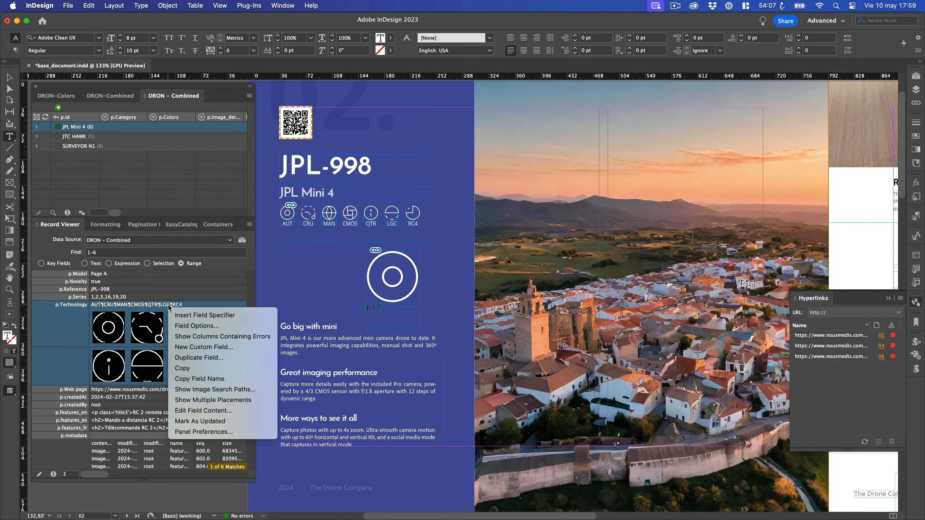
left_click(196, 315)
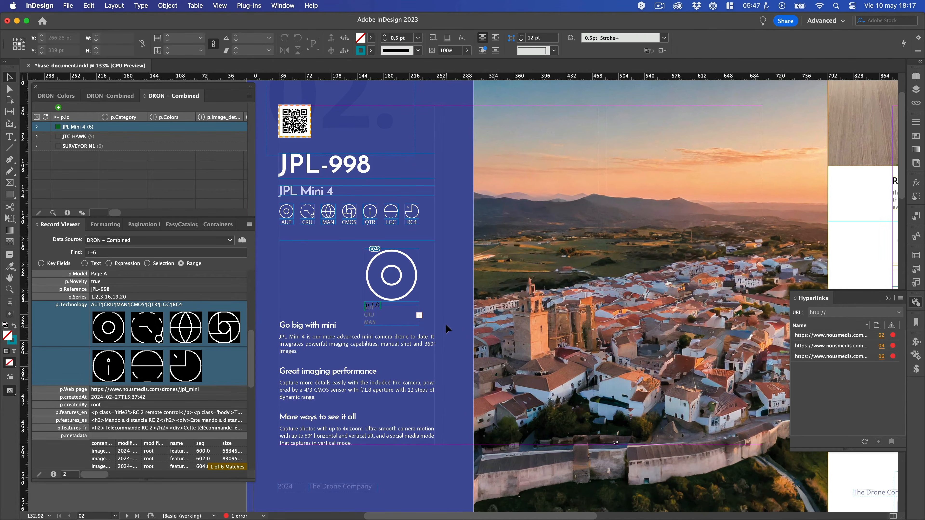
Delete the large technology icon frame and the code text frame beneath it
left_click(401, 291)
key("Delete")
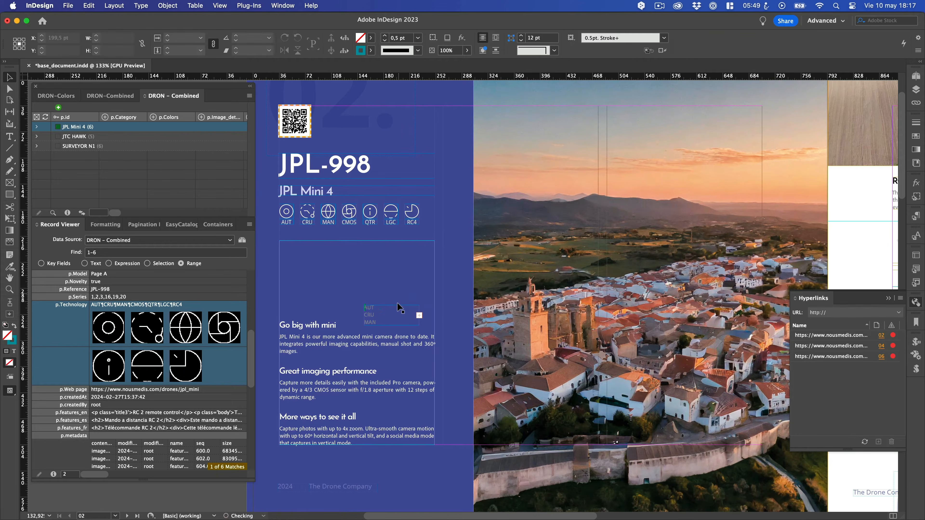
left_click(396, 310)
key("Delete")
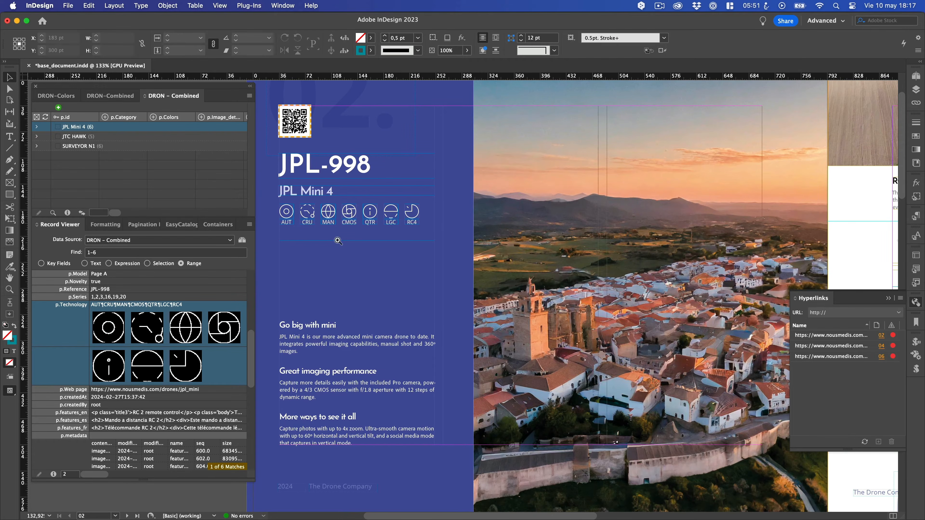
Delete the AUT icon graphic from the first technology frame under the JPL Mini 4 heading, keeping its frame
left_click_drag(272, 188, 524, 391)
left_click_drag(486, 366, 524, 275)
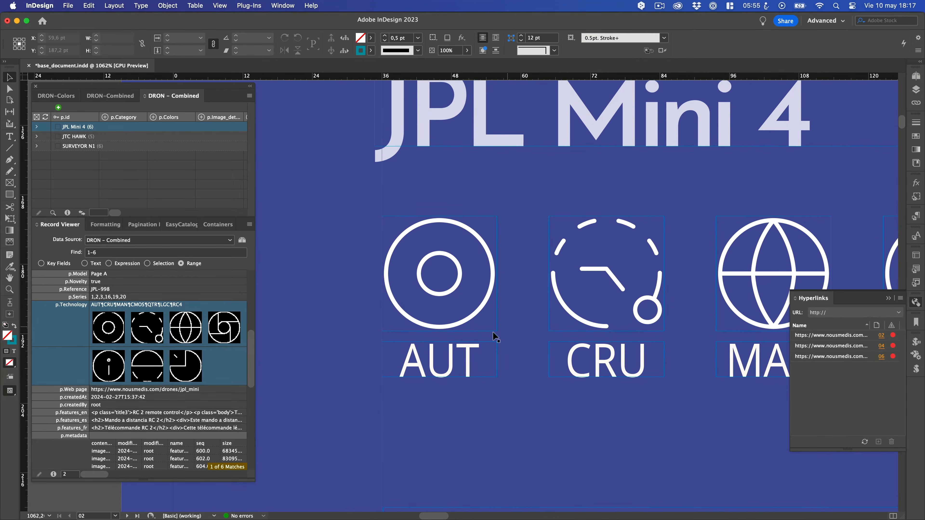
left_click(440, 273)
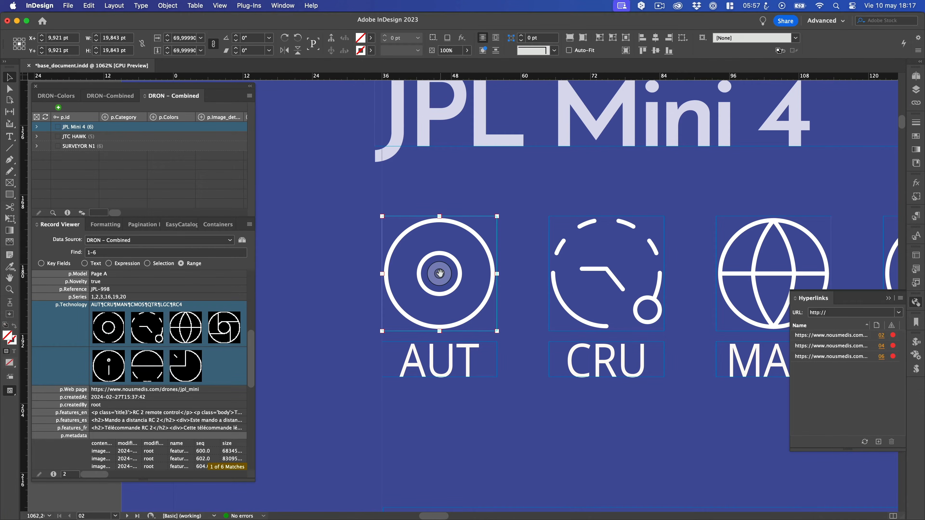
key("Delete")
Replace the AUT label text under the empty icon frame with the p.Technology field specifier
left_click(438, 359)
double_click(438, 359)
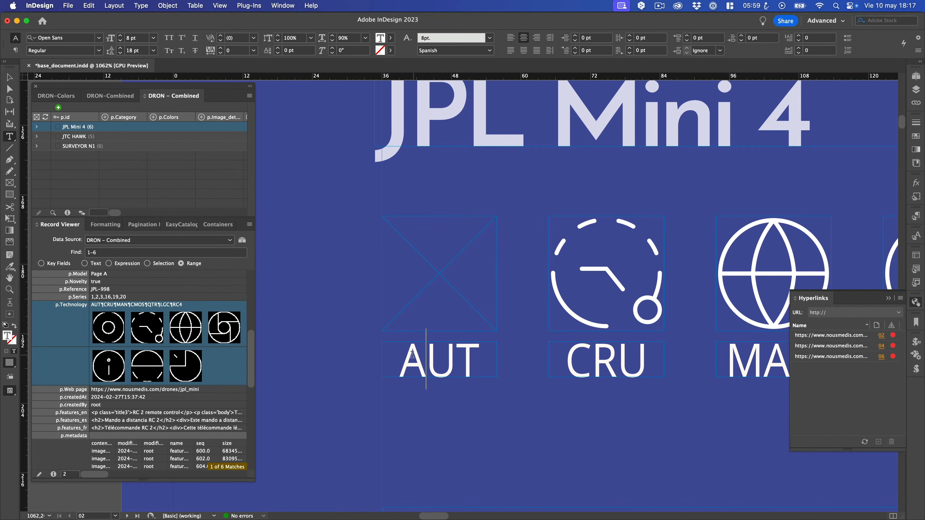
left_click_drag(400, 359, 478, 352)
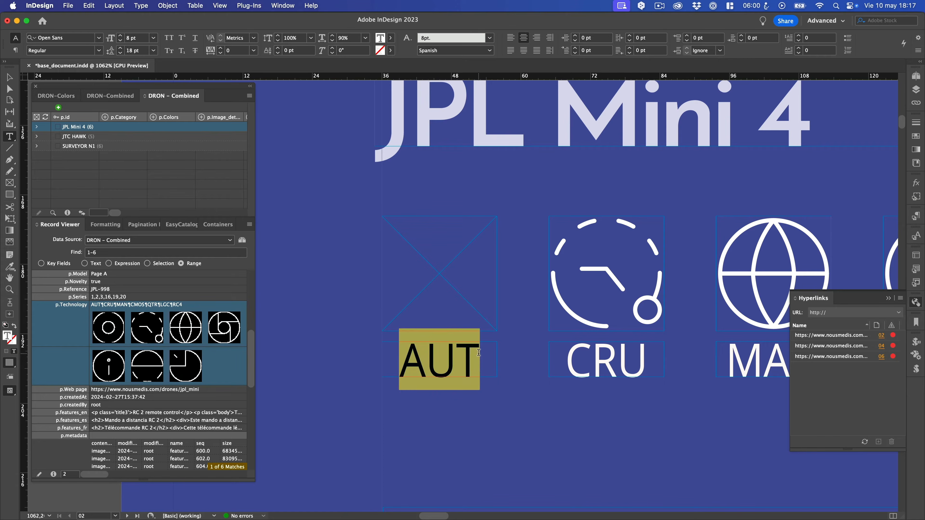
right_click(164, 307)
left_click(187, 315)
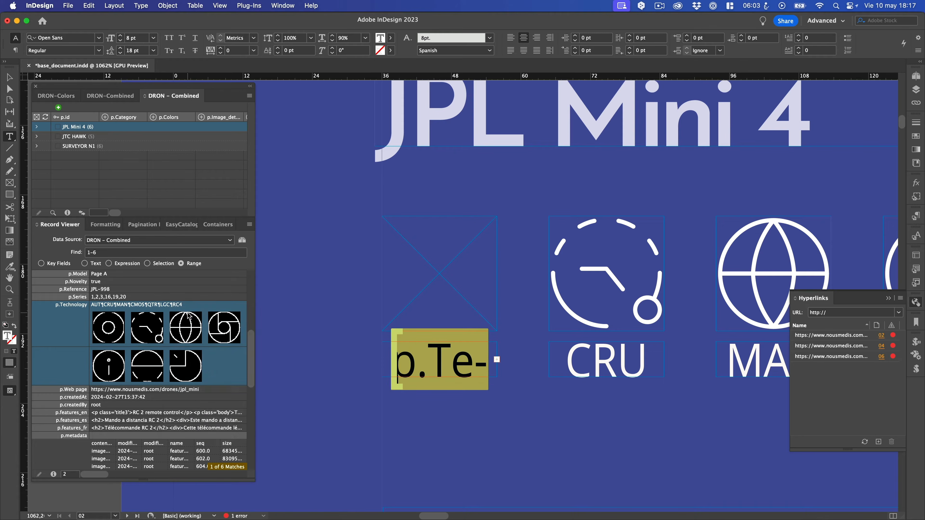
left_click(9, 77)
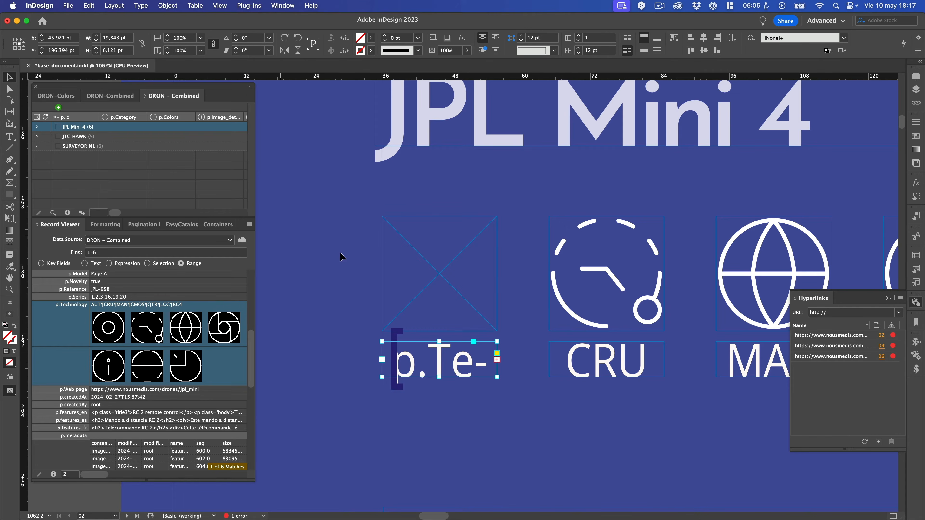
Assign the p.Technology field specifier to the empty icon frame above the label
left_click(420, 258)
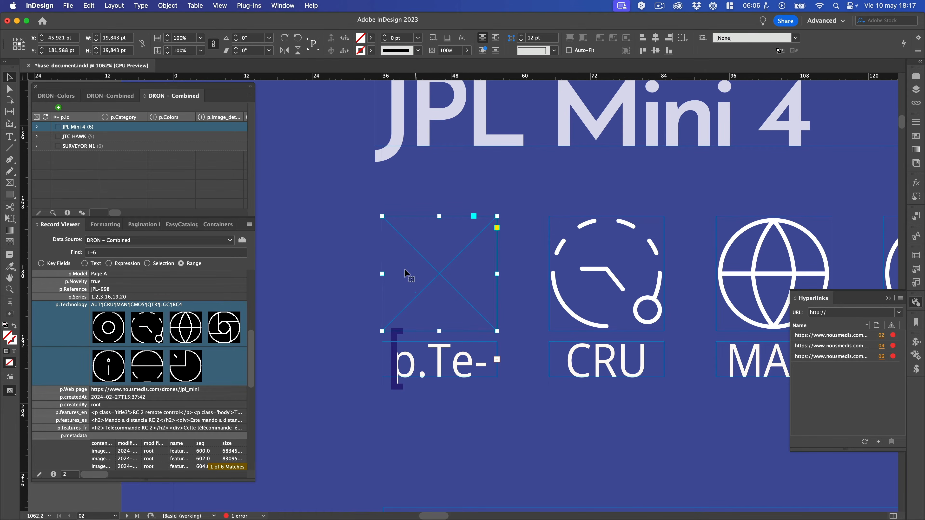
right_click(113, 308)
left_click(142, 319)
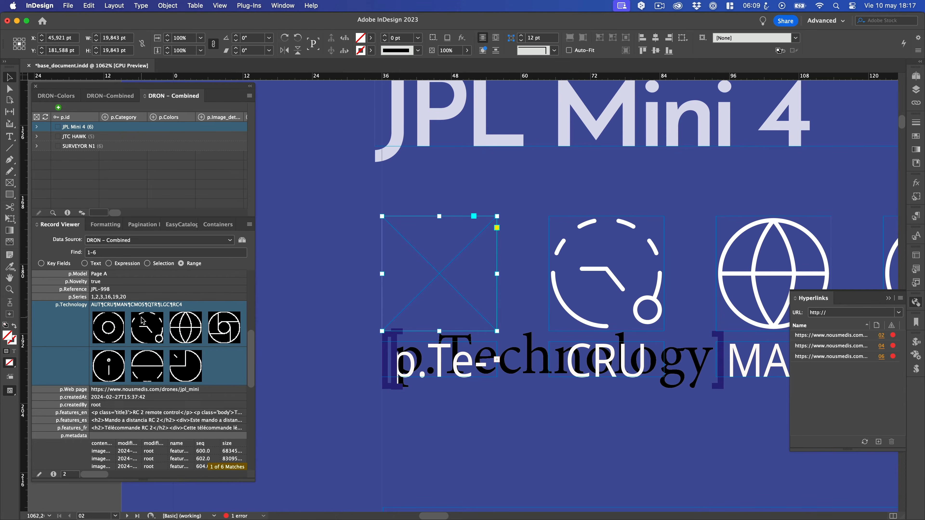
Group the empty icon frame with its p.Technology label frame
left_click(412, 345, "shift")
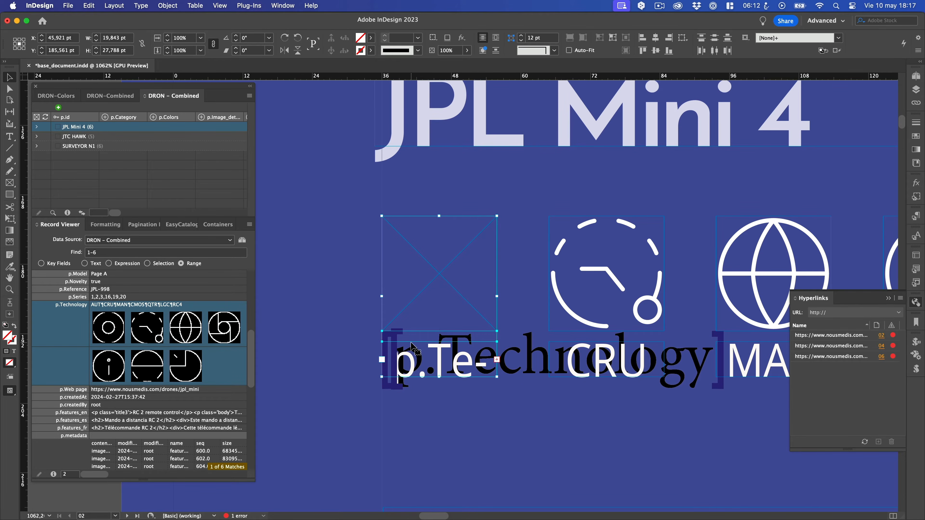
left_click(170, 7)
left_click(166, 67)
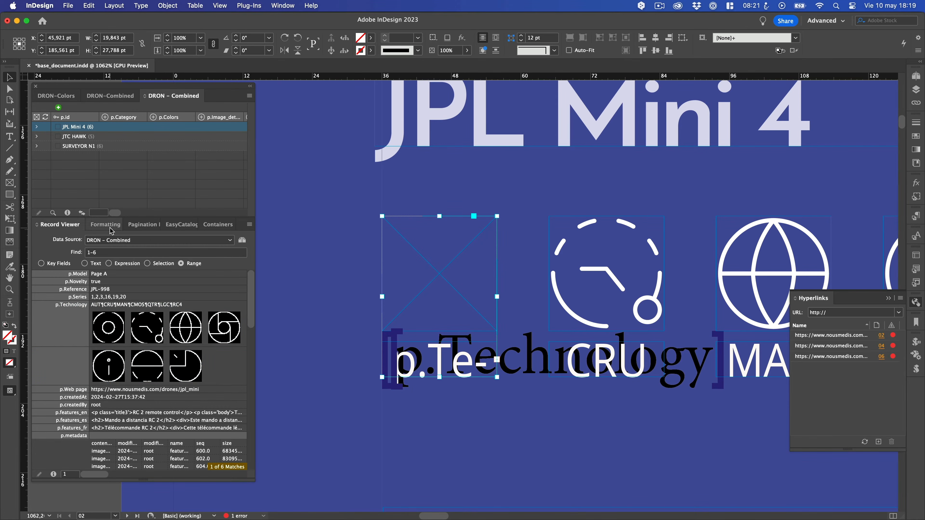
Create a formatting rule from the grouped icon and label frames and name it Technology, with DRON-Combined as data source
left_click(110, 228)
left_click_drag(439, 276, 92, 281)
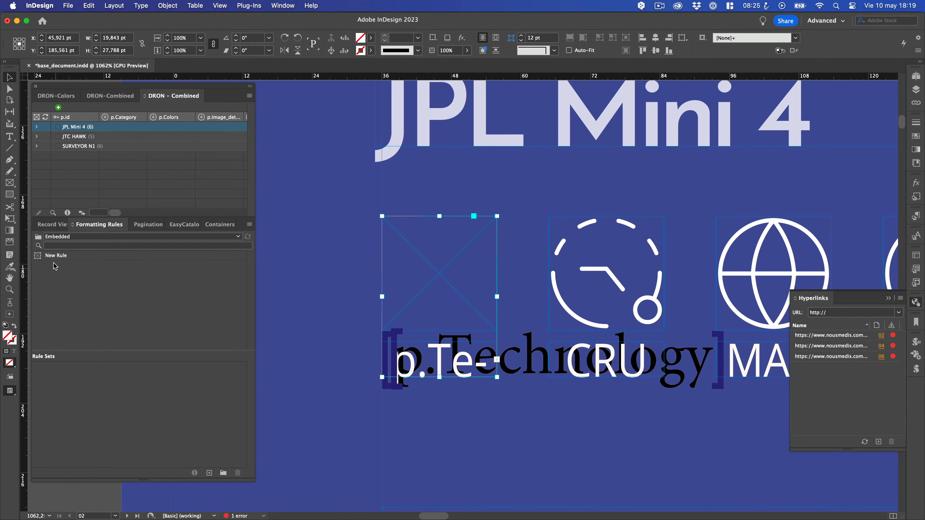
double_click(54, 257)
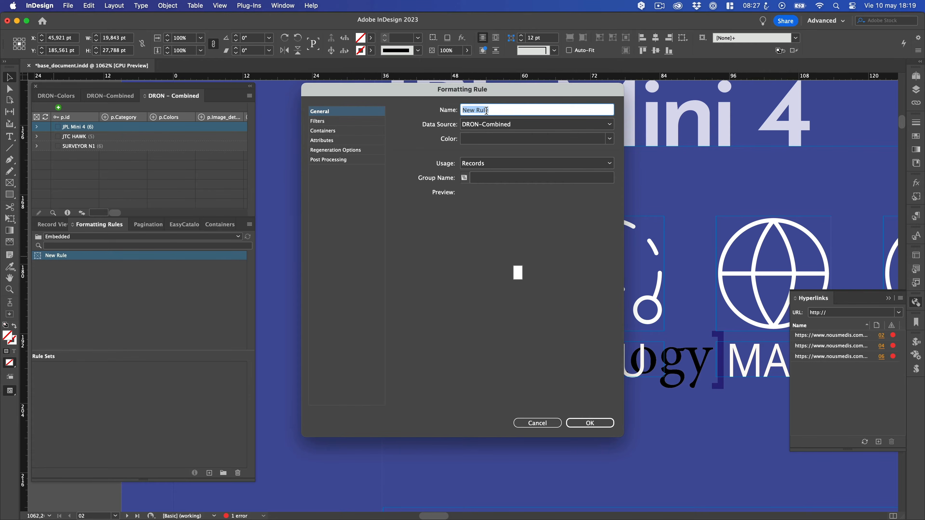
type("Technology")
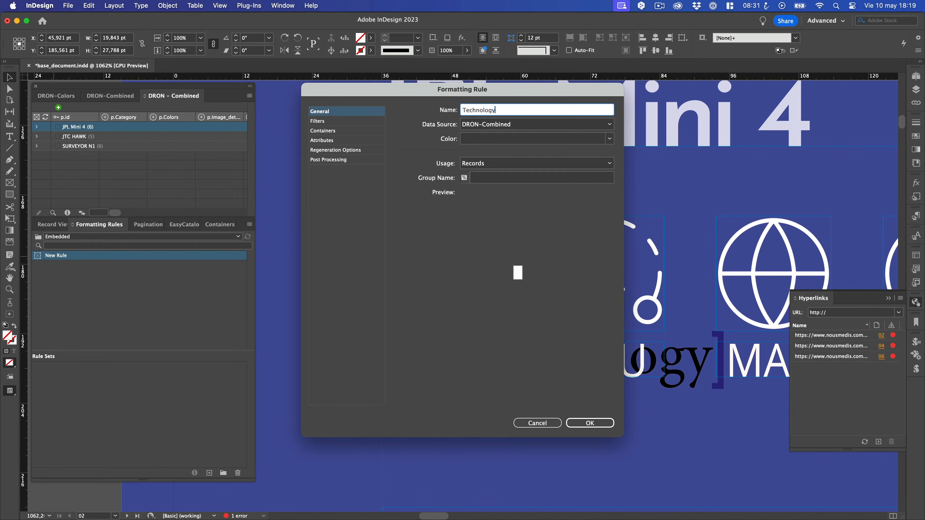
left_click(591, 423)
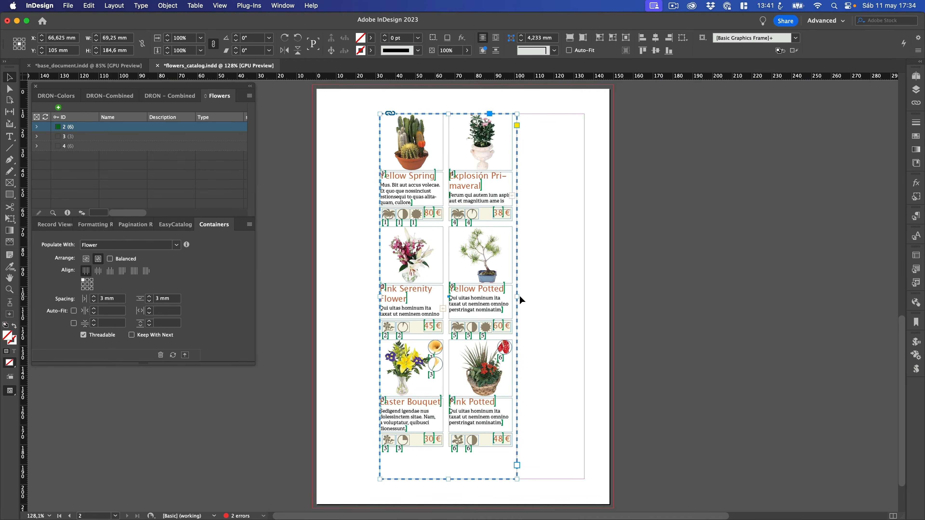
Widen the flower container to 103.3 mm, try a height of about 115 mm, and stretch it back down to the bottom margin
left_click_drag(517, 296, 586, 283)
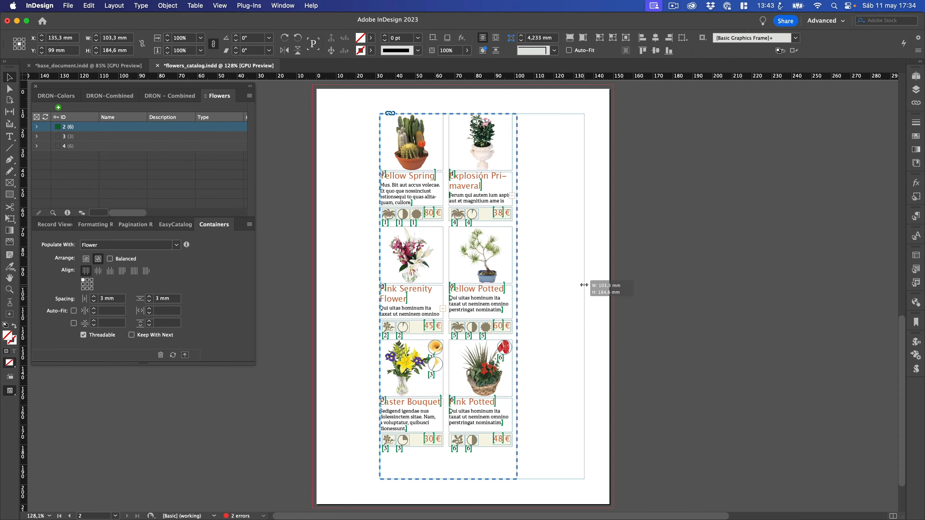
left_click_drag(483, 479, 489, 355)
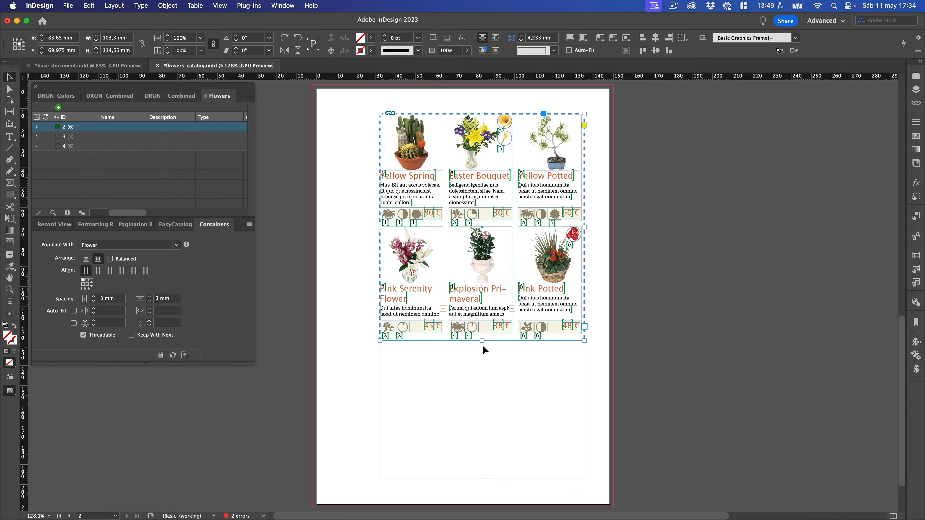
left_click_drag(481, 341, 481, 479)
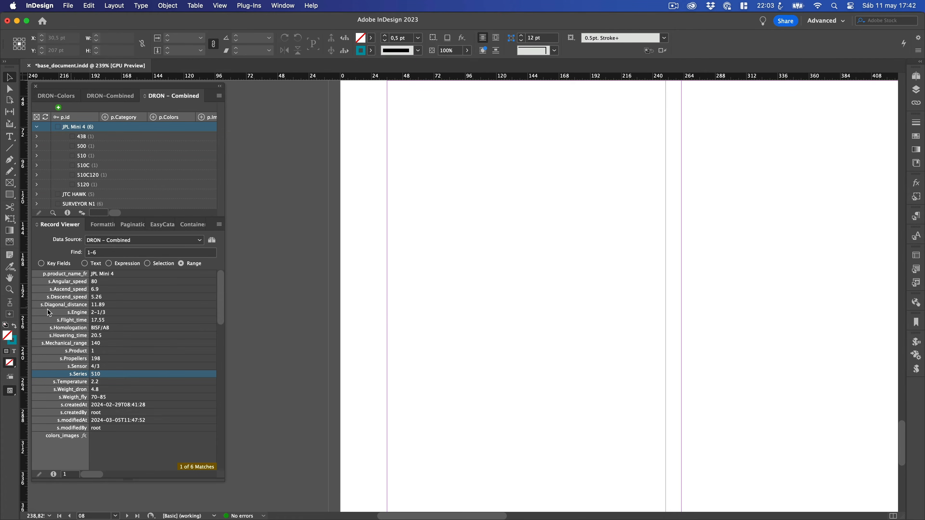
Draw an EasyCatalog container about 214 × 130 pt between the left column guides on page 08 of base_document
left_click(9, 314)
left_click_drag(386, 145, 660, 317)
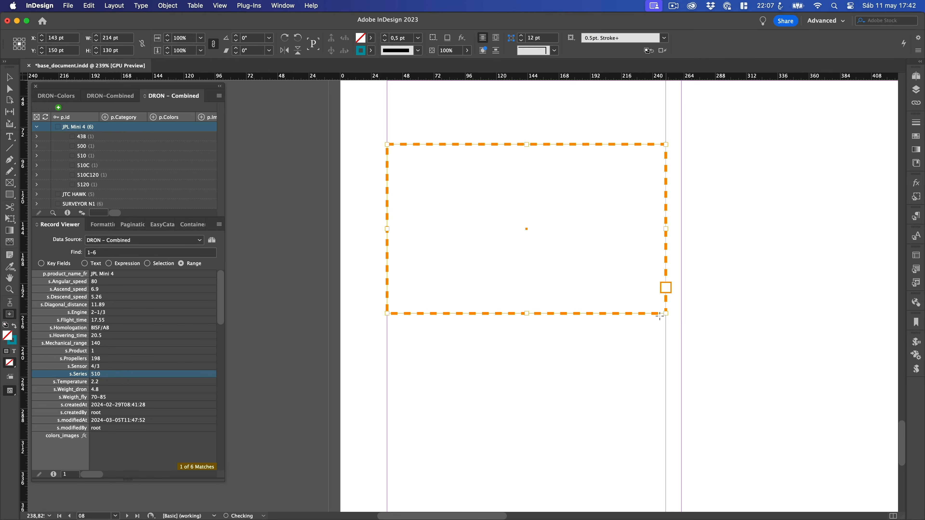
Draw a text frame about 100 × 30.5 pt below the container and insert the s.Series field specifier
left_click(9, 136)
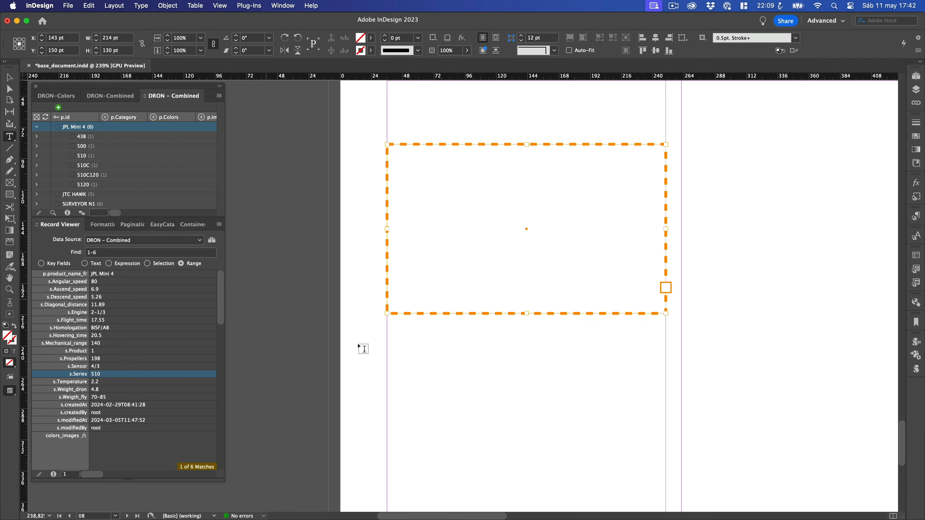
left_click_drag(387, 337, 518, 376)
right_click(110, 379)
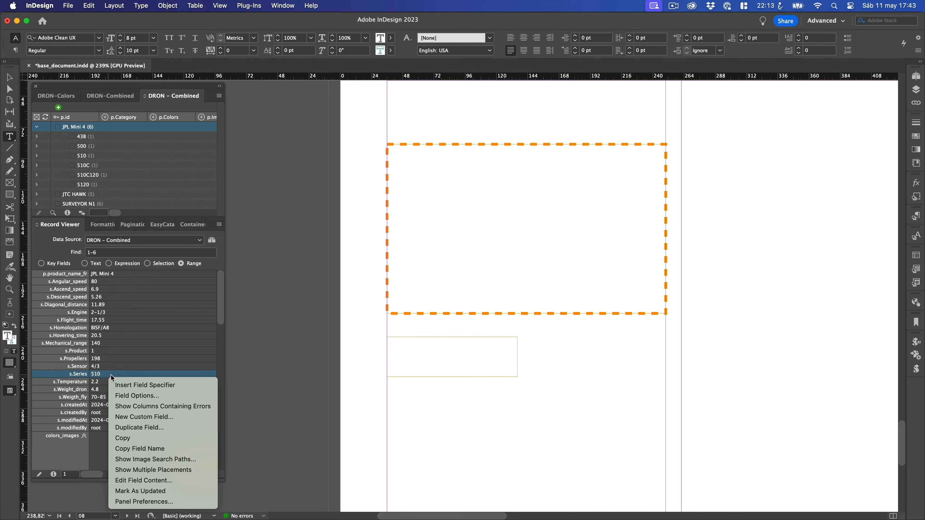
left_click(120, 383)
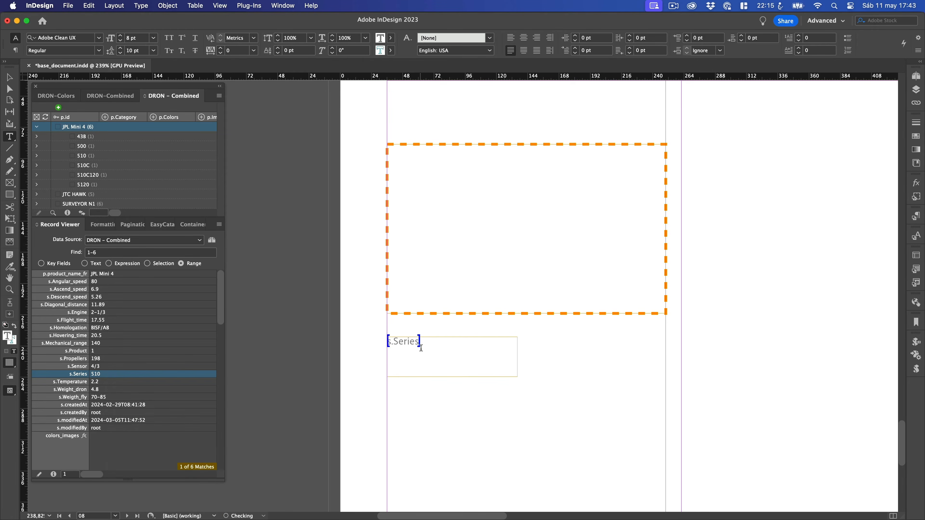
Set the s.Series text color to white (ffffff)
double_click(415, 343)
double_click(9, 337)
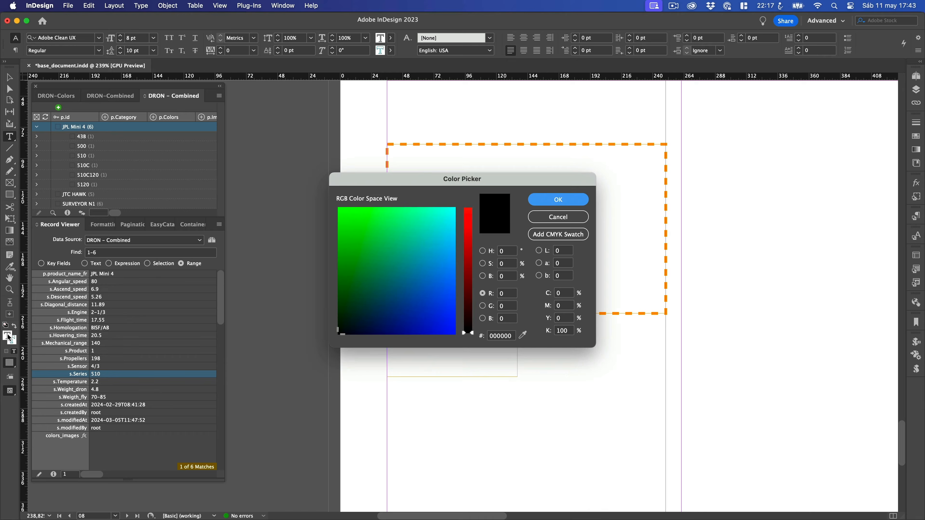
left_click(418, 258)
left_click(468, 208)
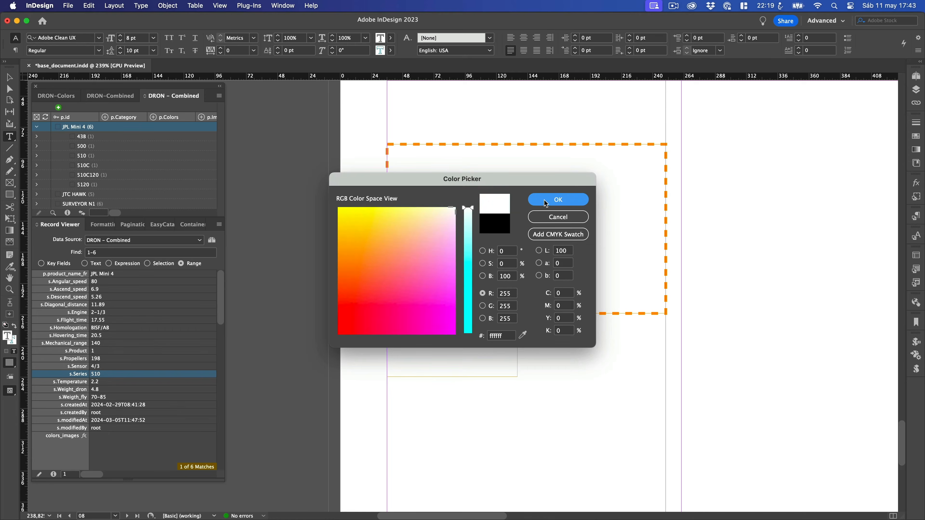
left_click(558, 200)
Fill the s.Series text frame with red
left_click(10, 77)
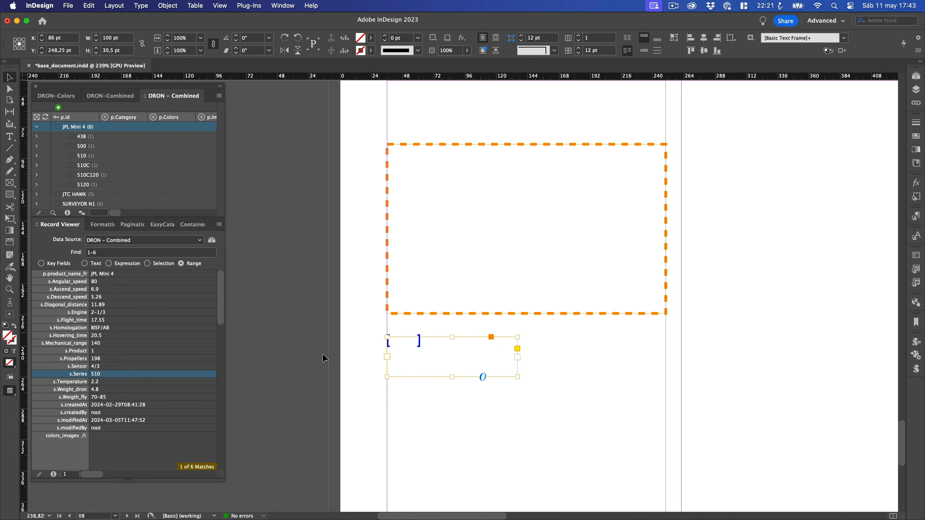
double_click(9, 335)
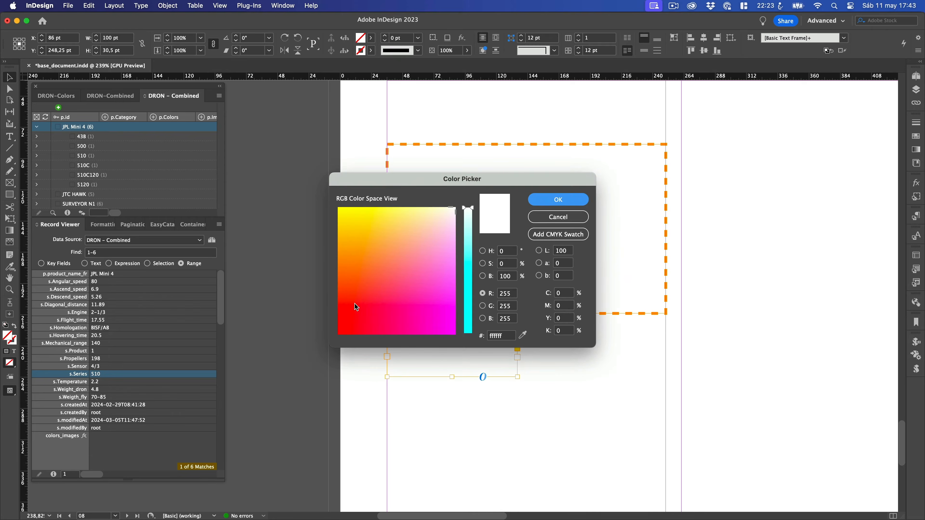
left_click(338, 331)
left_click(557, 200)
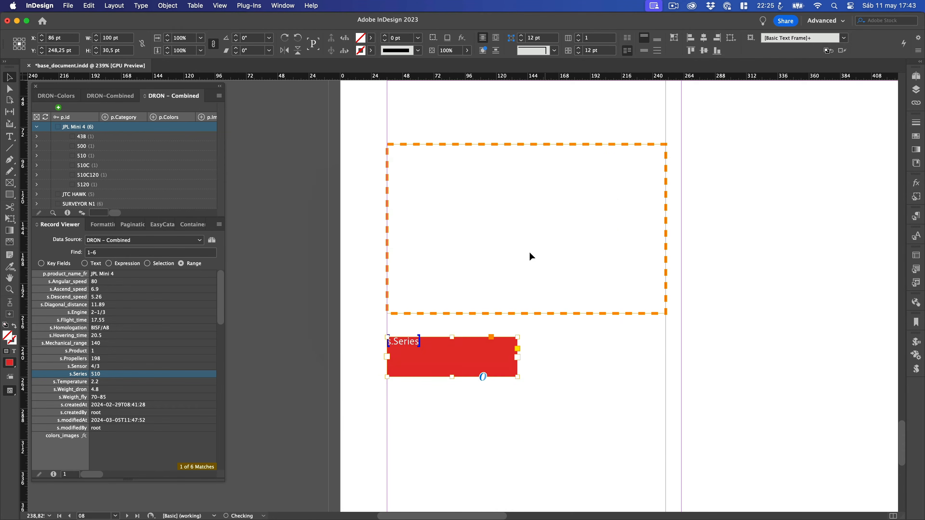
Center the s.Series text vertically and horizontally in its red frame and shrink the frame to about 53 × 17.5 pt
key("super+b")
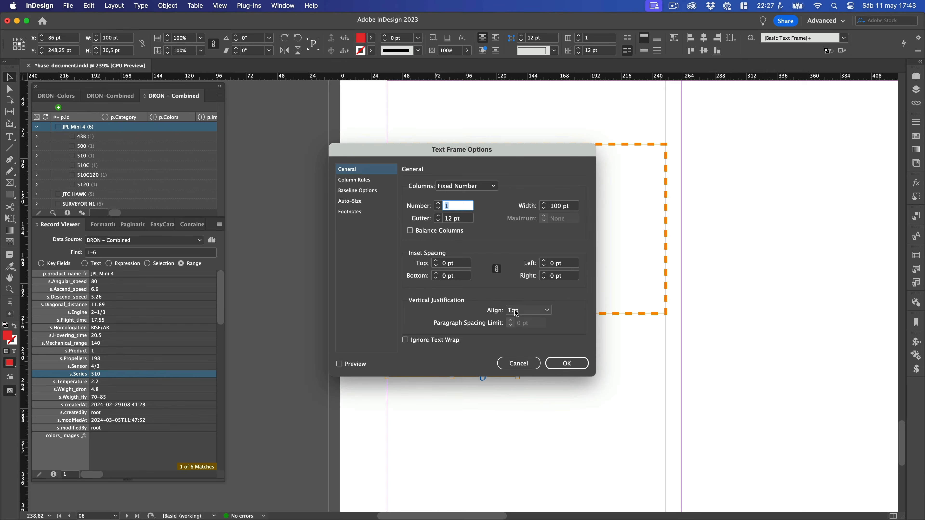
left_click(528, 310)
left_click(519, 327)
left_click(567, 364)
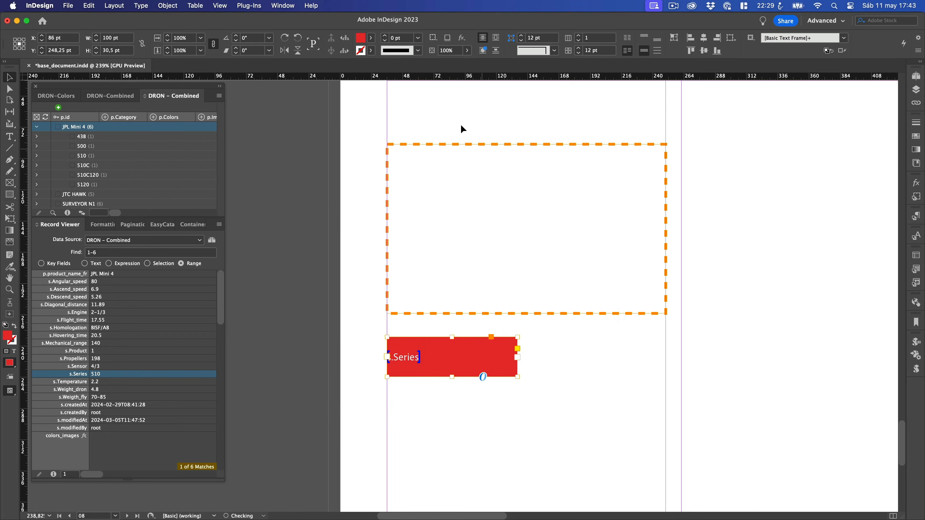
double_click(402, 357)
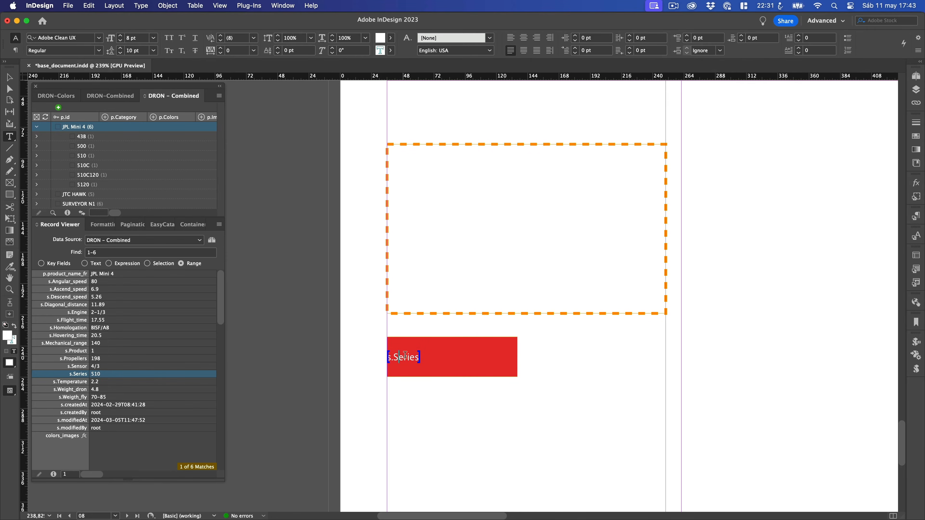
left_click(523, 38)
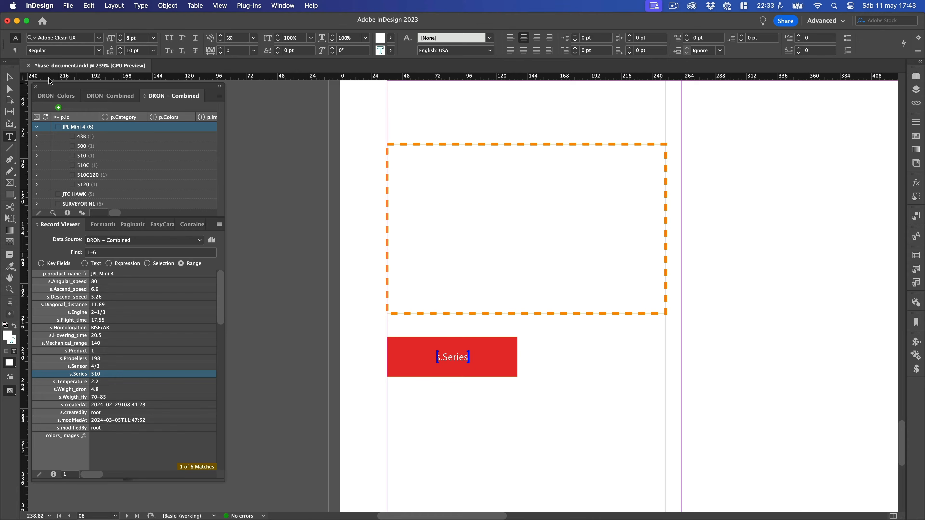
left_click(10, 78)
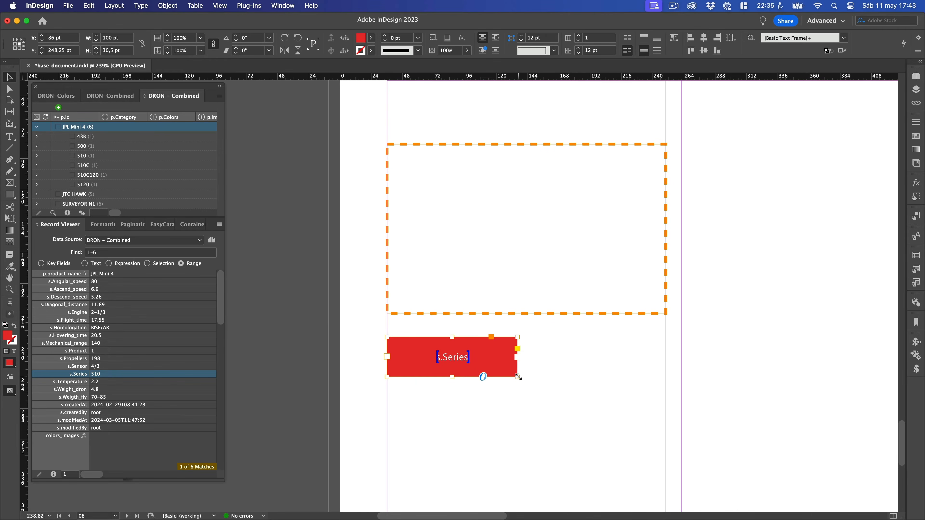
left_click_drag(519, 377, 456, 360)
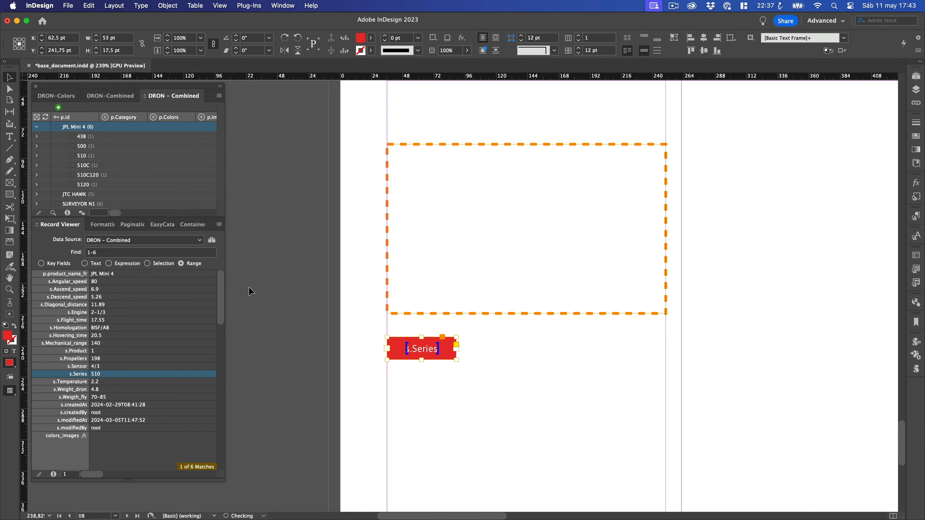
Save the red s.Series frame as an embedded formatting rule named series and delete the frame from the page
left_click(101, 224)
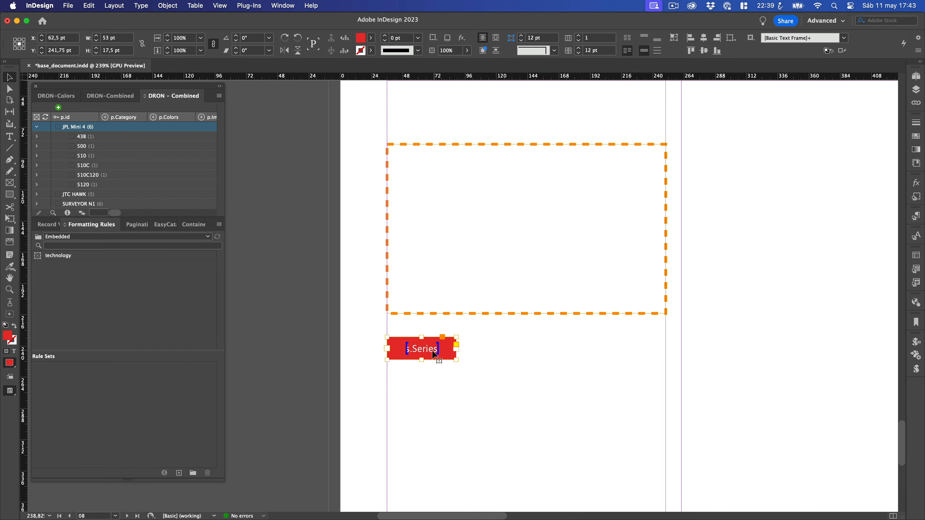
left_click_drag(435, 354, 120, 303)
left_click_drag(75, 281, 75, 280)
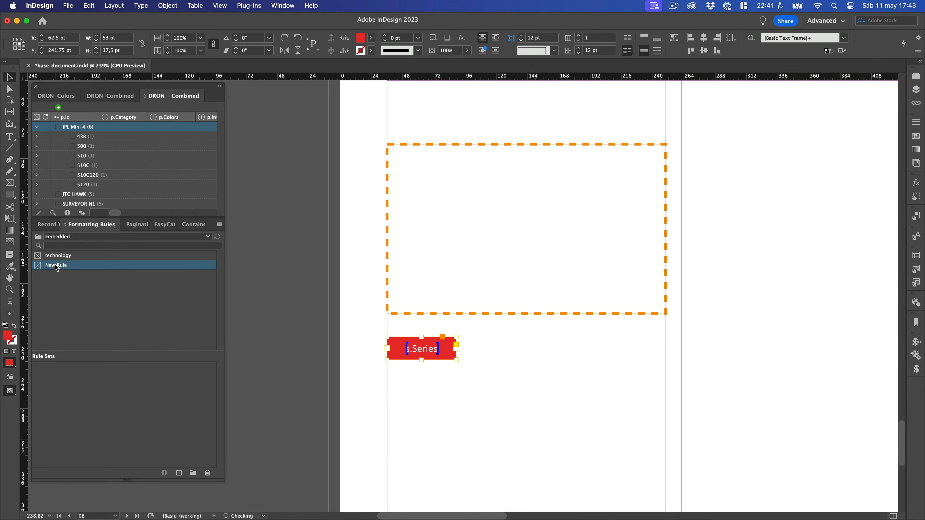
type("series")
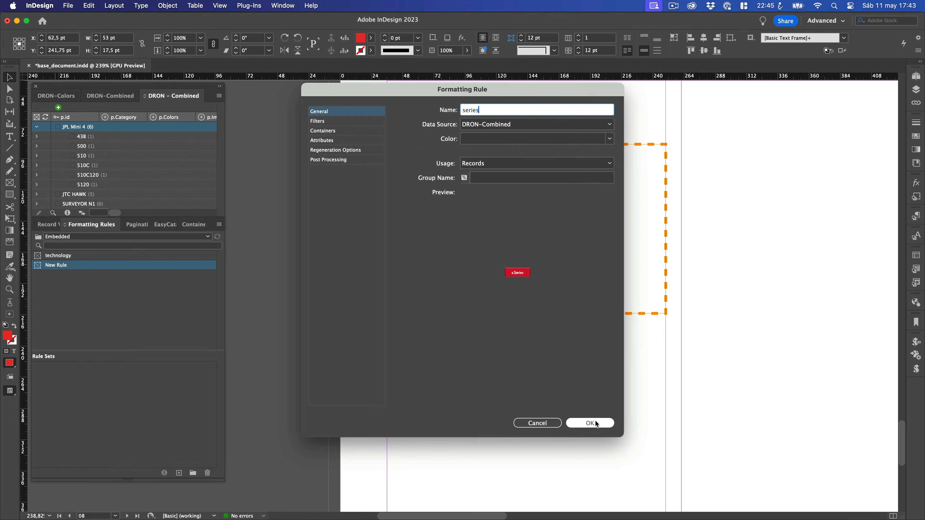
left_click(594, 421)
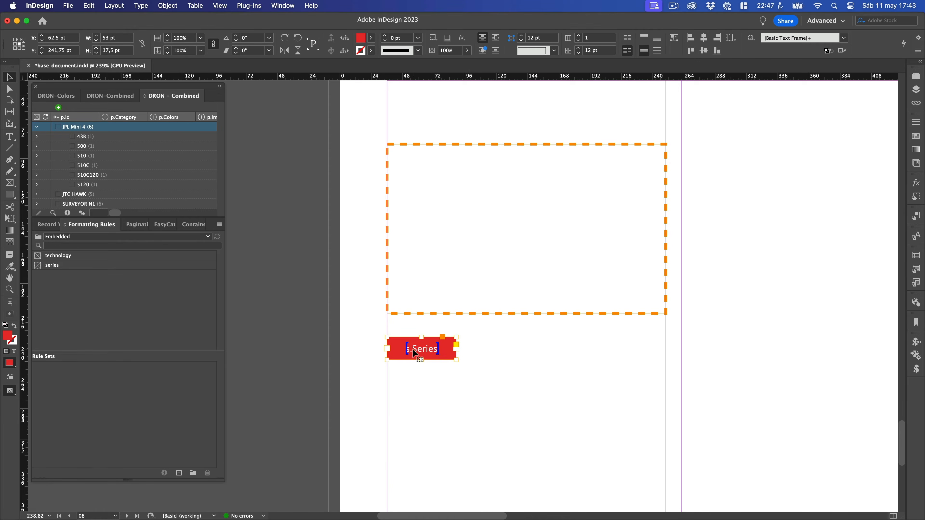
key("Delete")
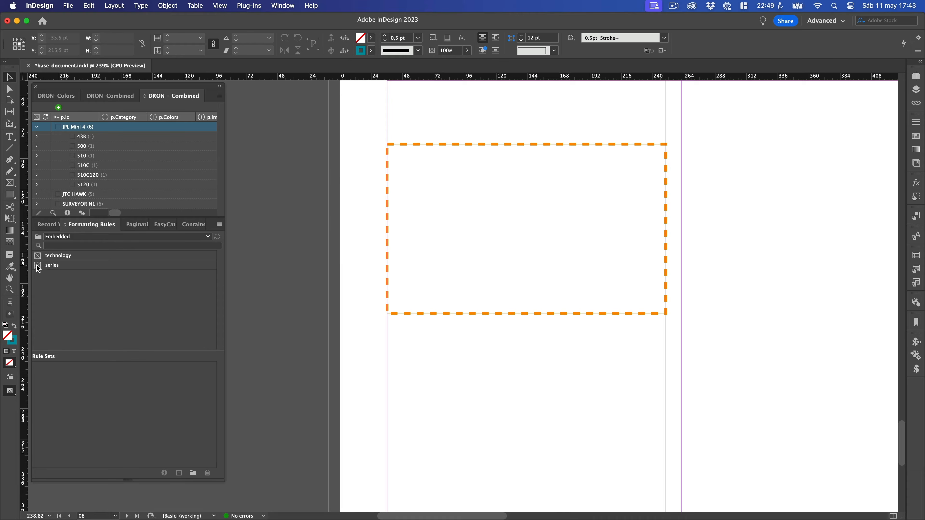
Assign the series formatting rule to the dashed container and populate it with the JPL Mini 4 records
left_click_drag(46, 269, 436, 185)
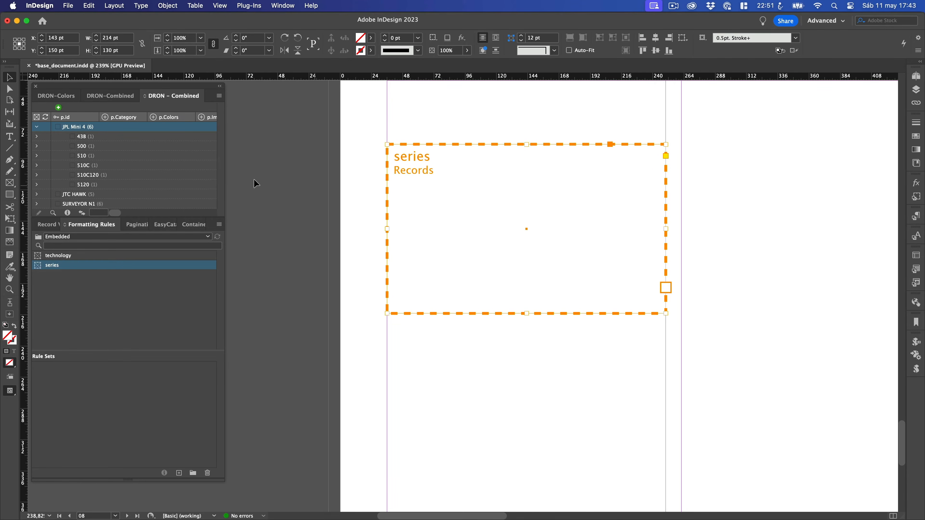
left_click_drag(47, 131, 419, 198)
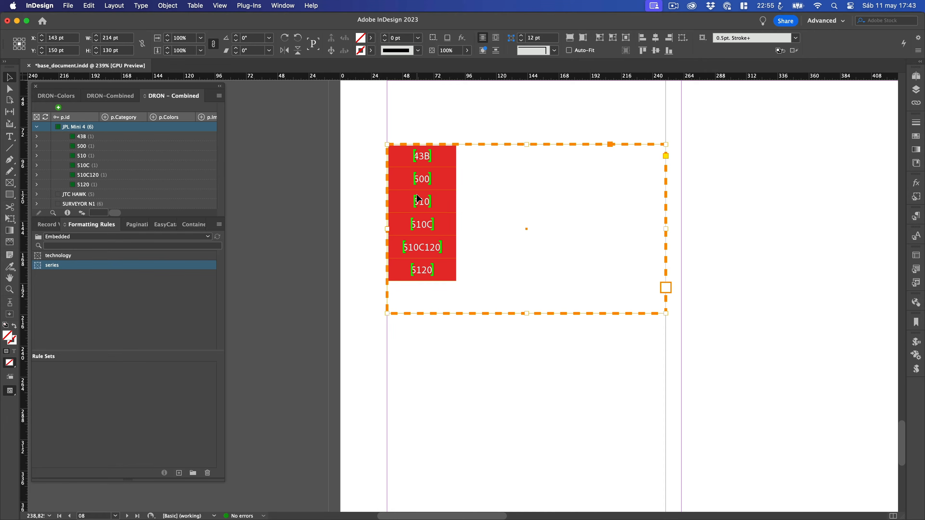
Arrange the container's series items horizontally in rows, try right alignment, and set the alignment back to left
left_click(198, 227)
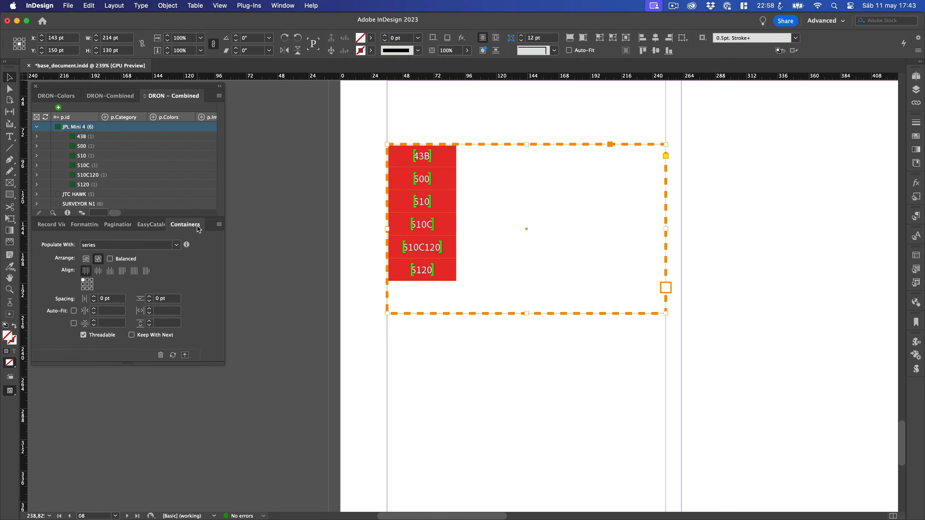
left_click(84, 260)
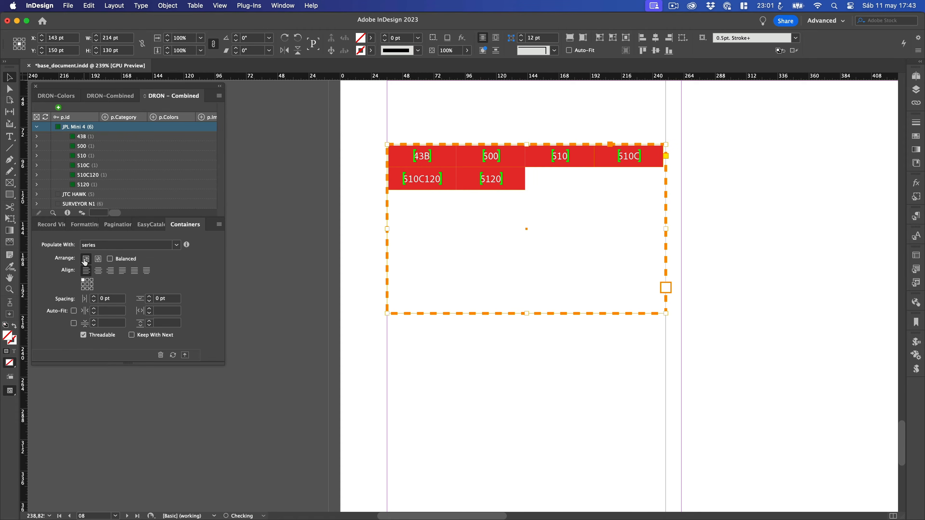
left_click(110, 271)
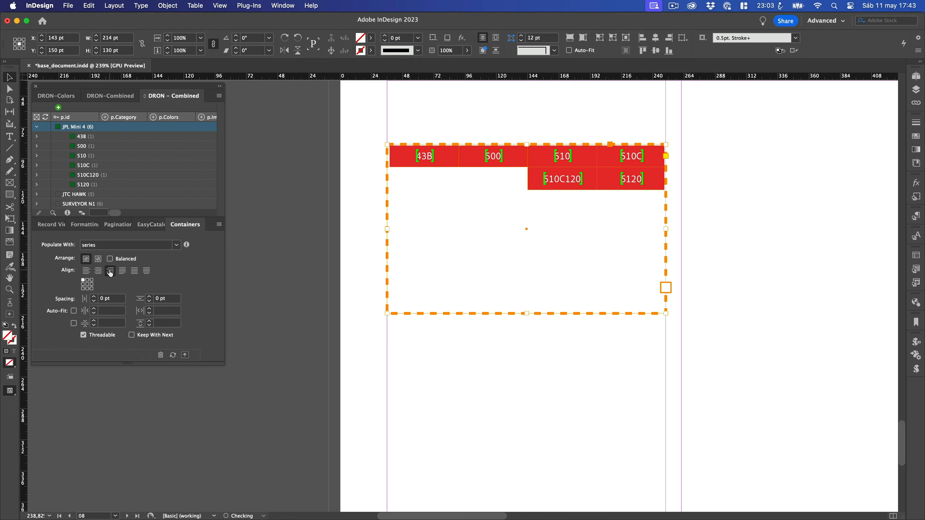
left_click(86, 272)
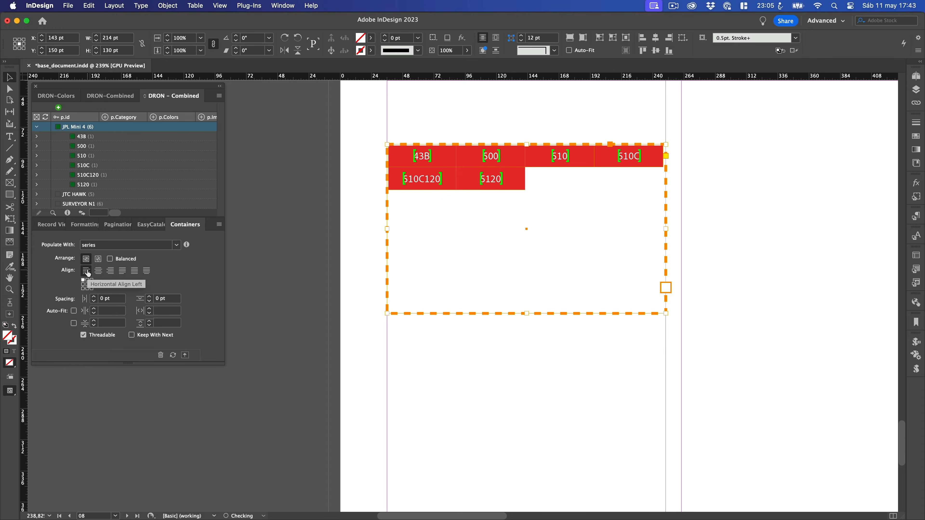
Set the series container's horizontal and vertical item spacing to 6 pt each
left_click(93, 297)
left_click(94, 296)
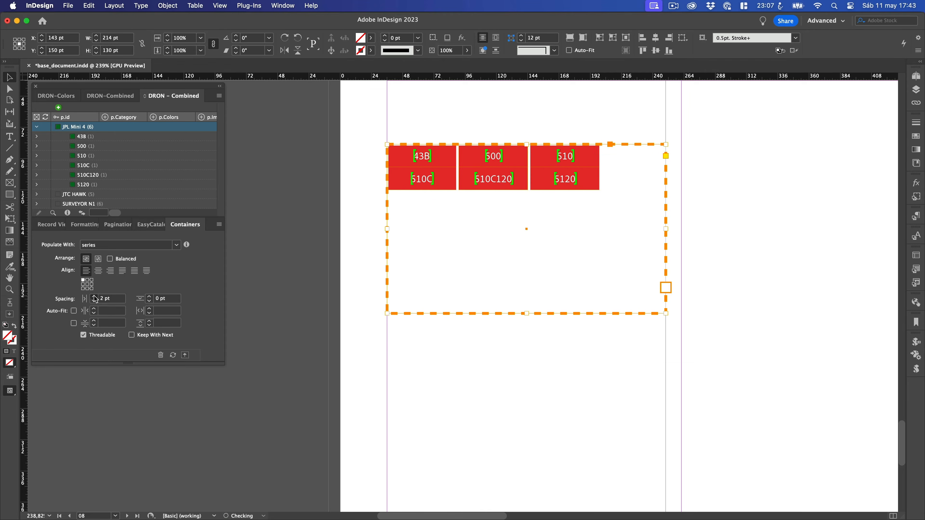
left_click(94, 297)
left_click(94, 296)
left_click(94, 296)
left_click(94, 297)
left_click(150, 296)
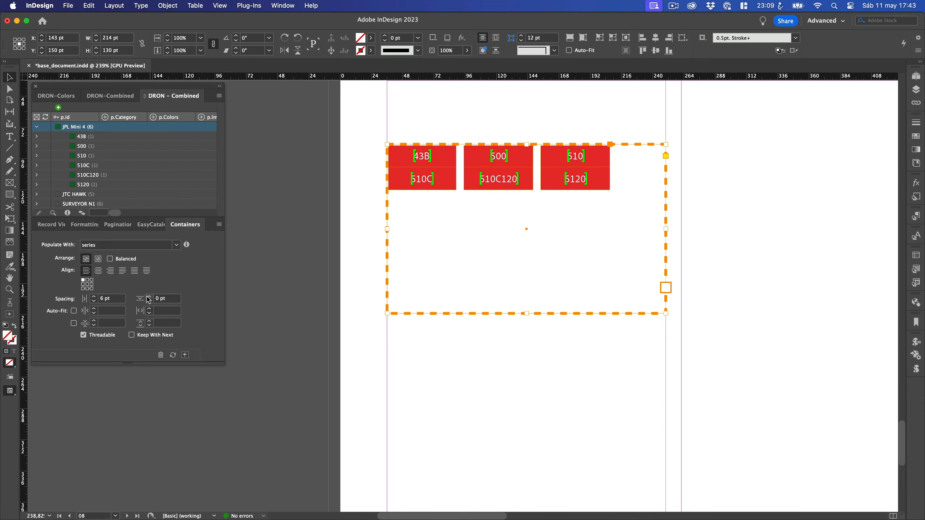
left_click(149, 297)
left_click(150, 296)
left_click(150, 297)
left_click(150, 297)
left_click(149, 297)
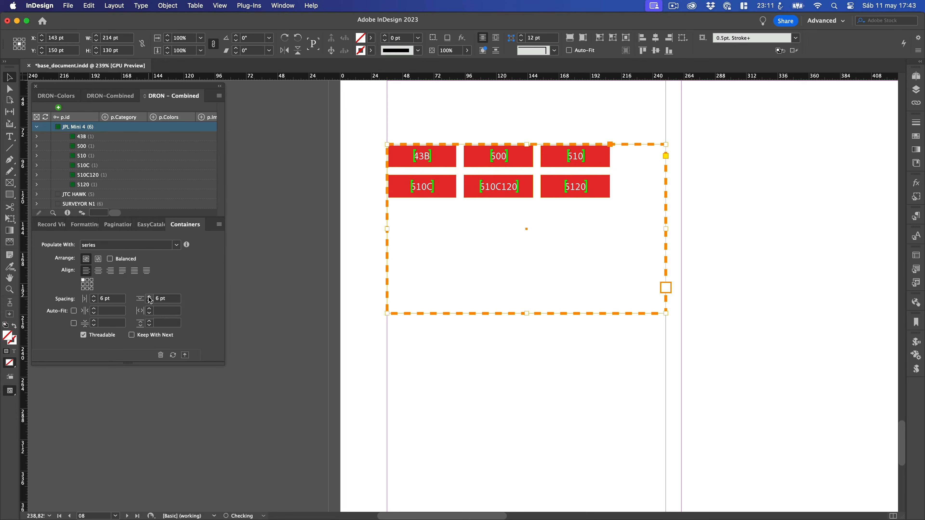
Resize the series container to a narrower width and a reduced height so that its items reflow
left_click_drag(527, 313, 532, 223)
left_click_drag(666, 184, 589, 188)
left_click_drag(488, 222, 485, 257)
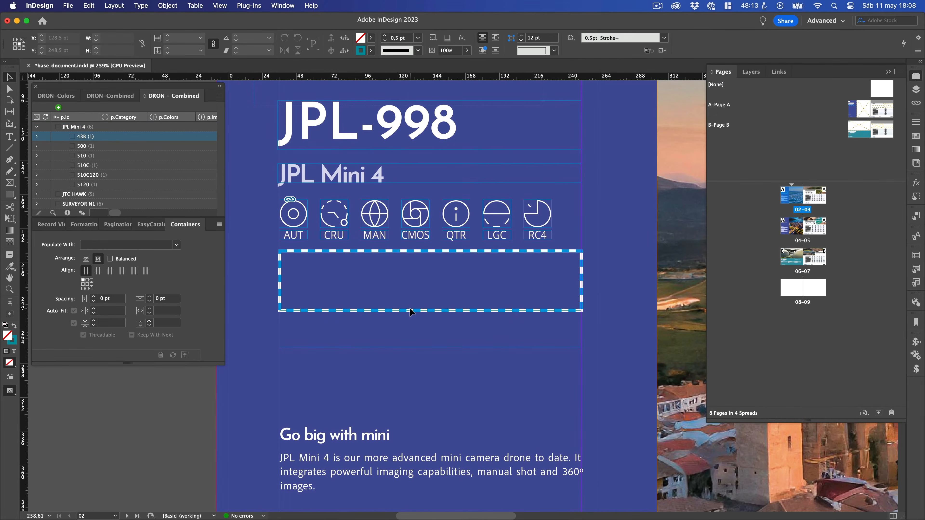
Assign the technology formatting rule to the empty container below the technology icon row on page 02
left_click(410, 311)
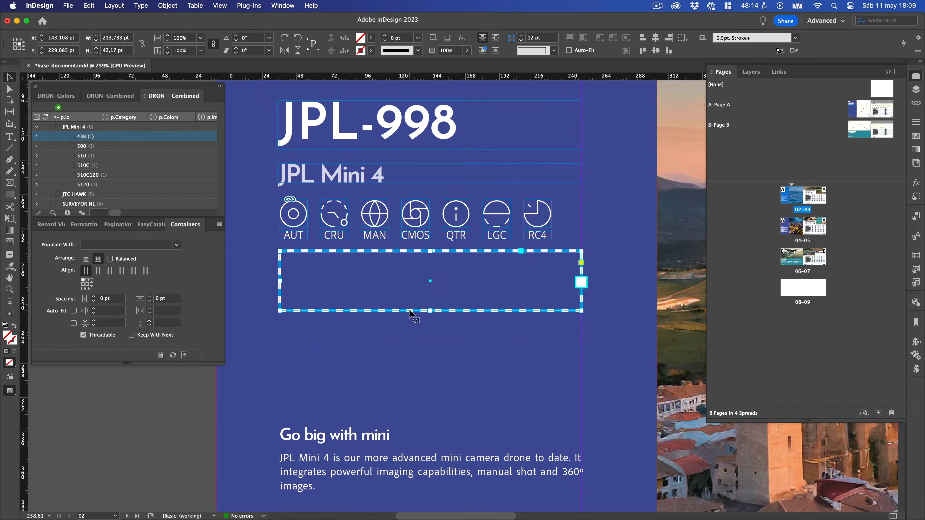
left_click(93, 226)
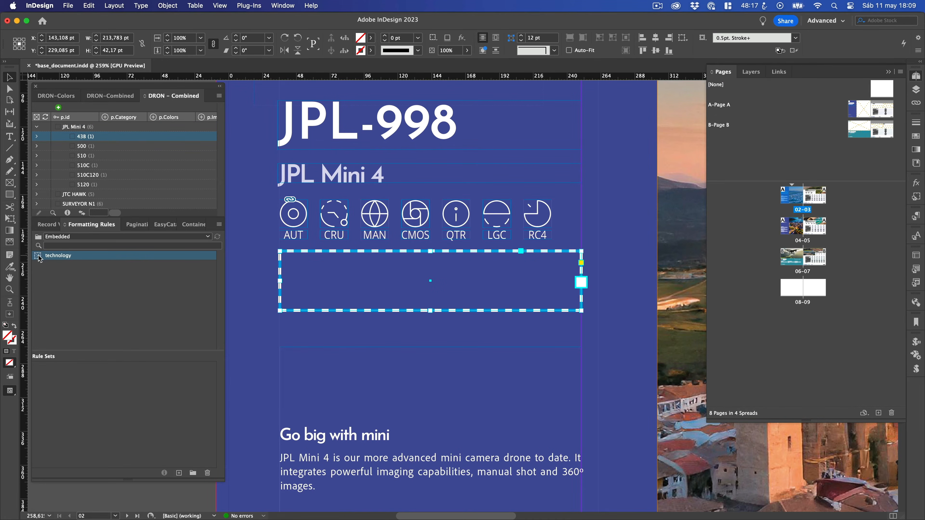
left_click_drag(40, 256, 304, 269)
Set the p.Technology field in the DRON - Combined data source to Contains Multiple Values
left_click(60, 224)
right_click(122, 292)
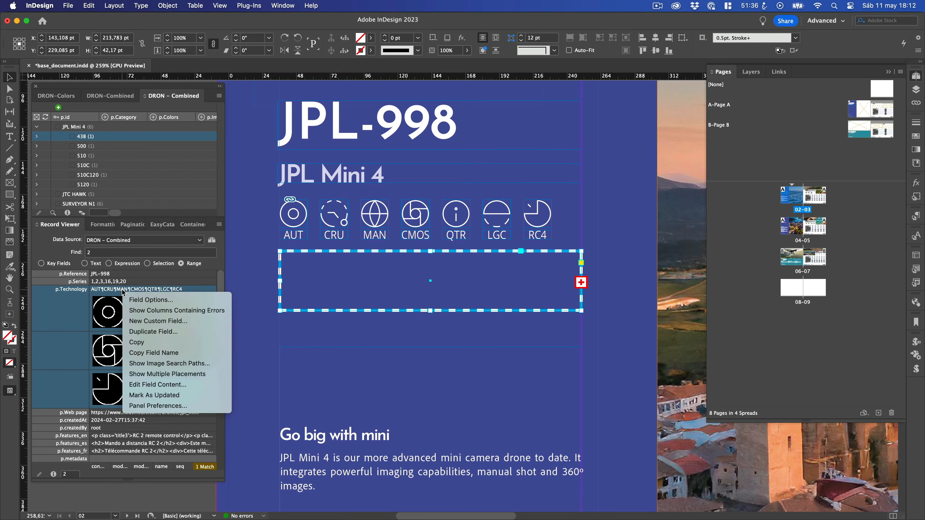
left_click(143, 300)
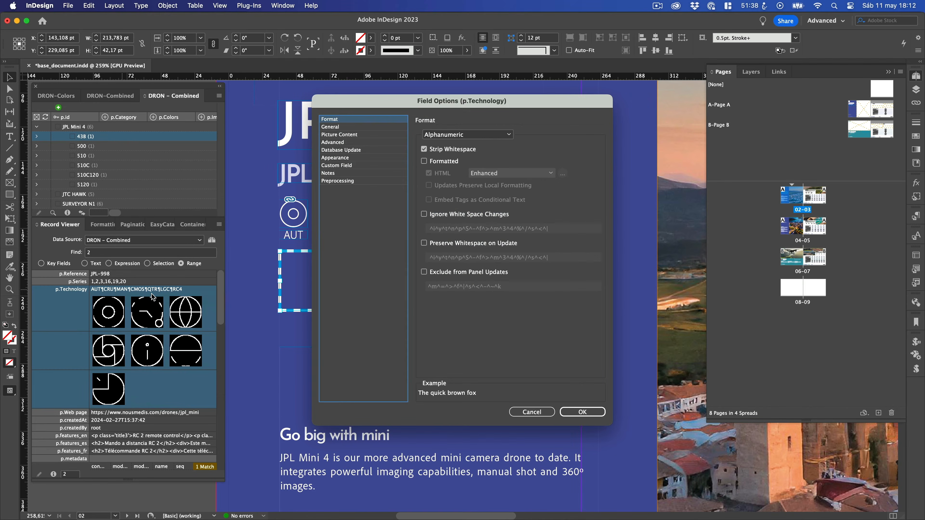
left_click(352, 142)
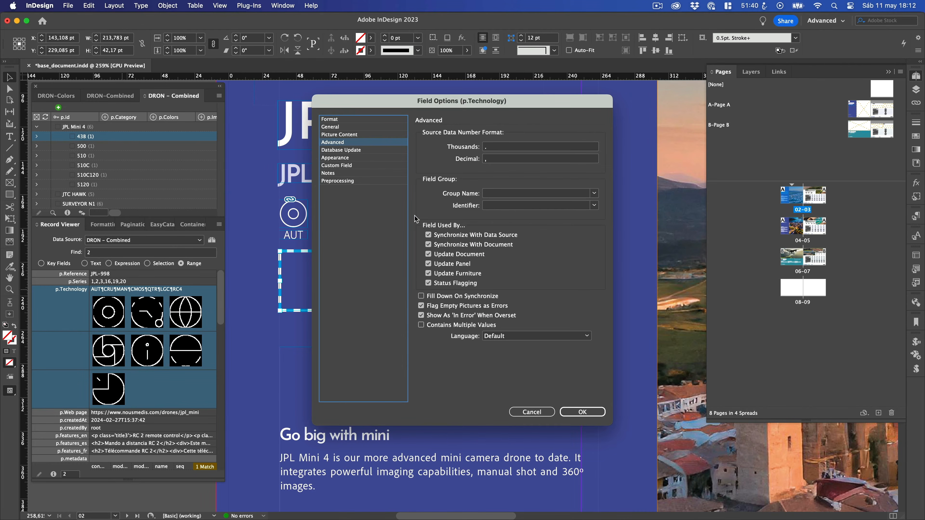
left_click(422, 325)
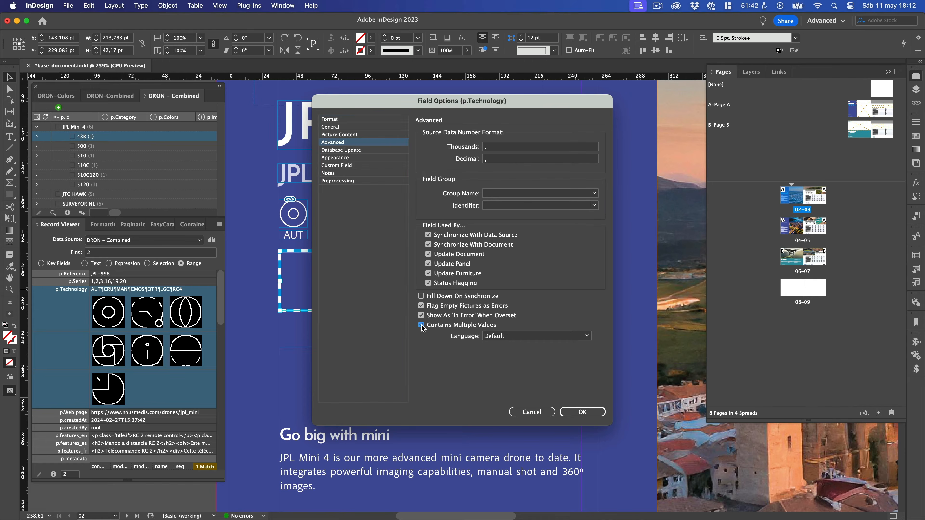
left_click(585, 412)
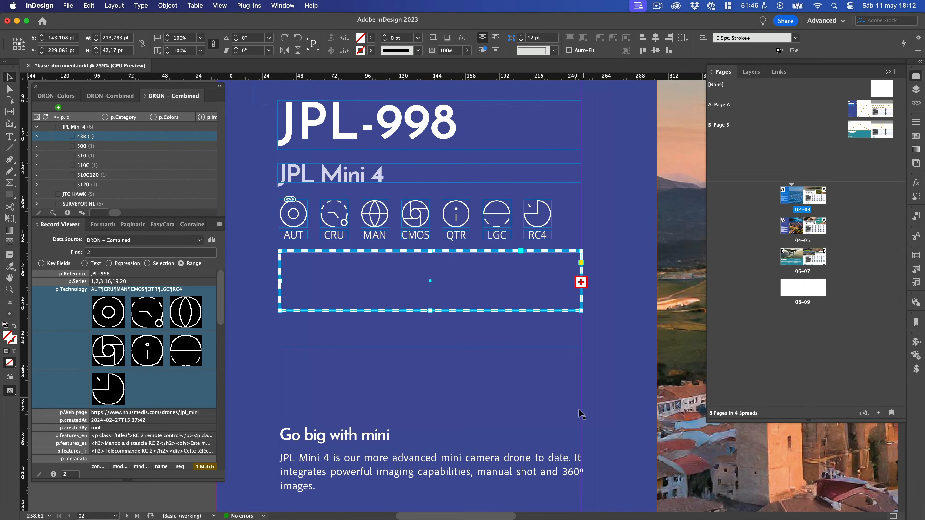
Change the technology formatting rule's usage to Field Values
left_click(101, 224)
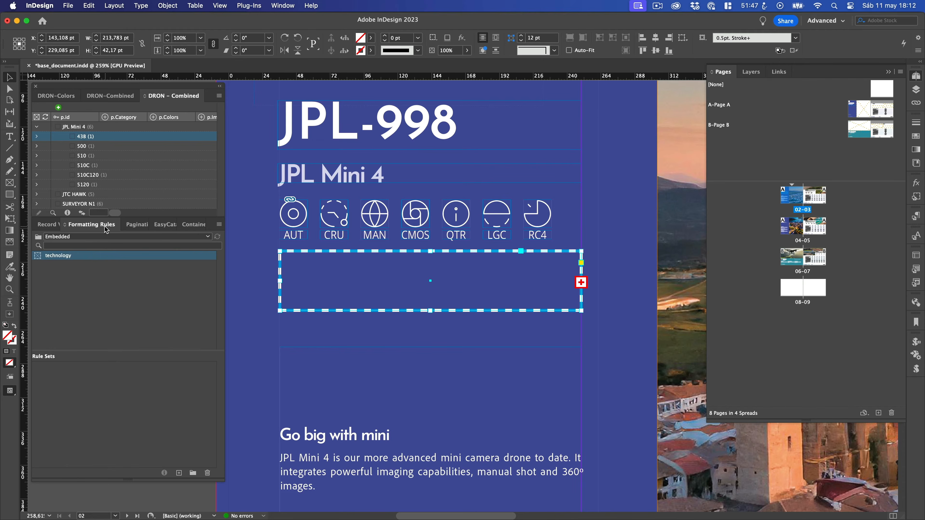
double_click(67, 257)
left_click(473, 163)
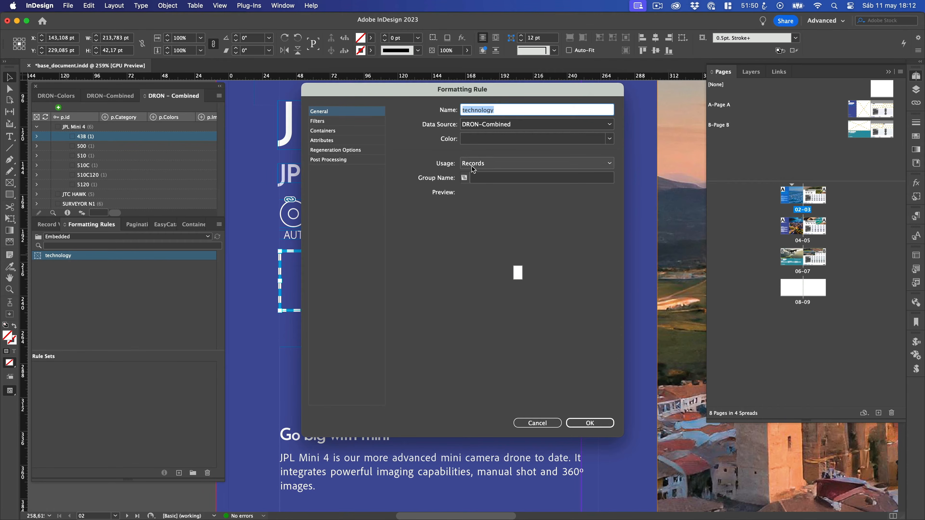
left_click(480, 195)
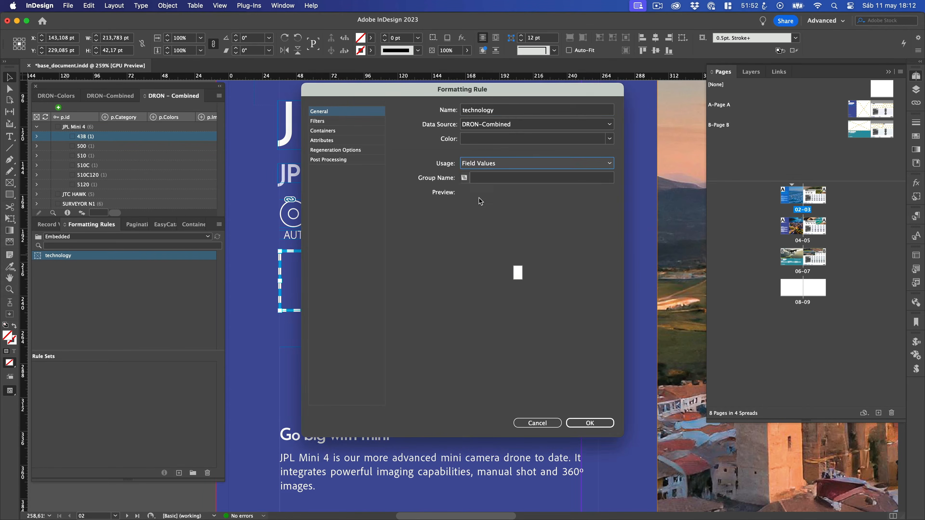
left_click(588, 423)
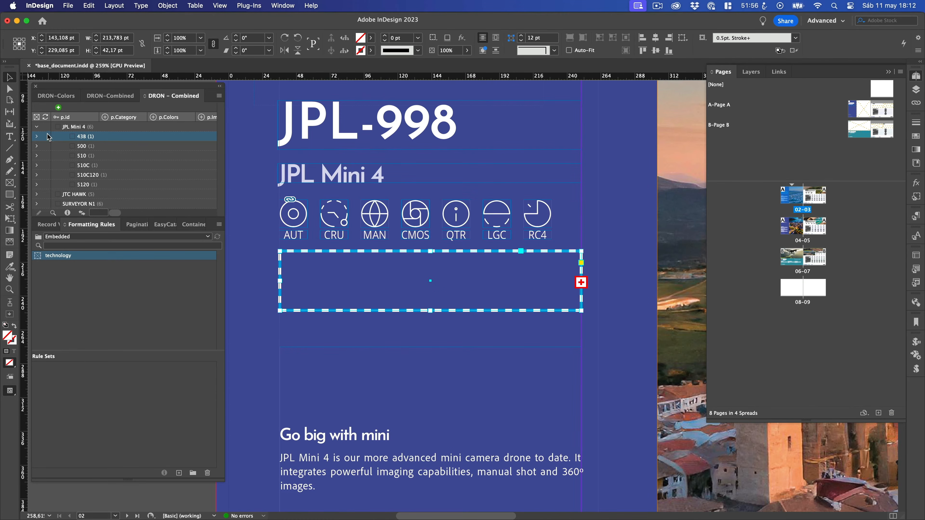
Populate the technology container with the JPL Mini 4 record 43B and set its horizontal item spacing to 4 pt
left_click_drag(46, 139, 340, 273)
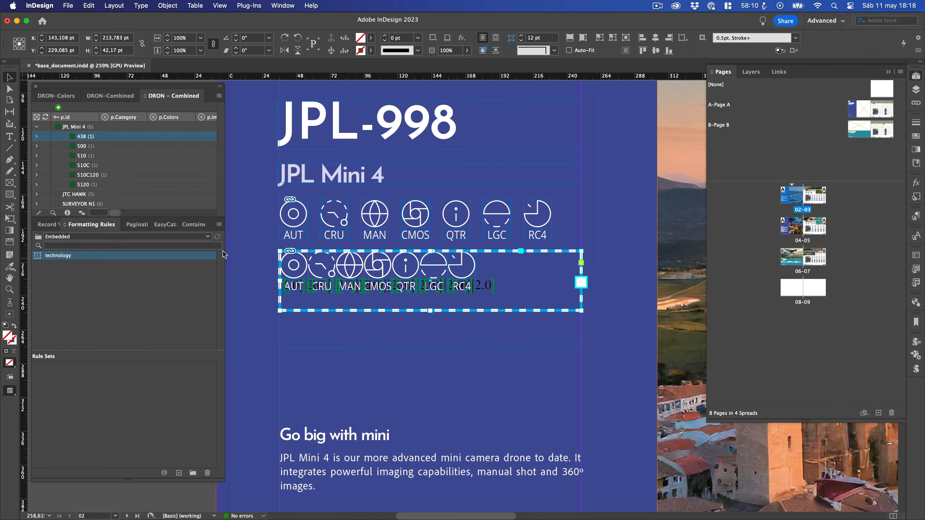
left_click(198, 225)
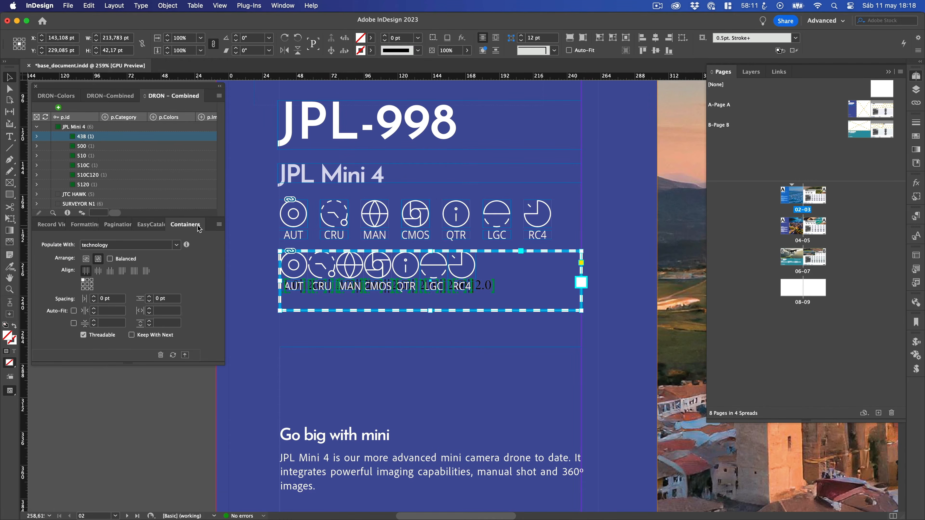
left_click(94, 297)
left_click(95, 297)
left_click(95, 297)
left_click(94, 297)
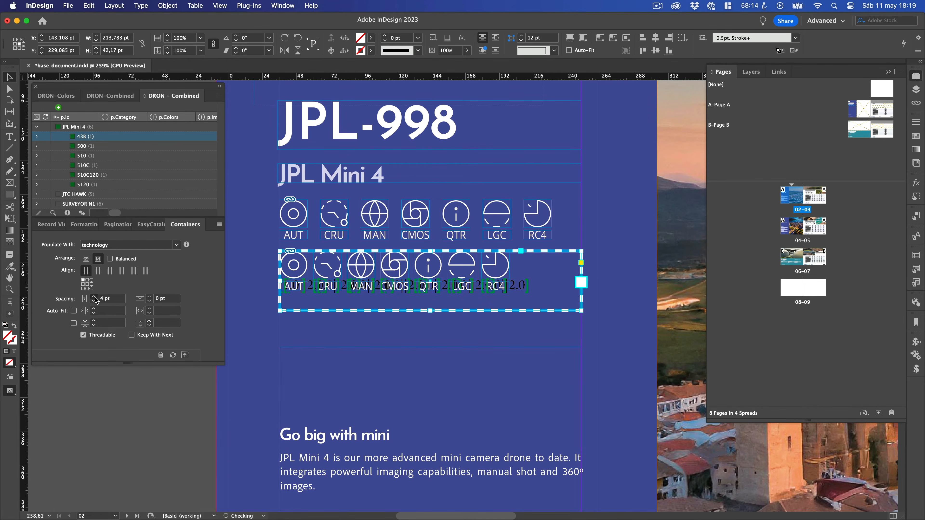
Increase the technology container's horizontal item spacing to 9 pt to match the icon row above
left_click(94, 297)
left_click(94, 297)
left_click(94, 297)
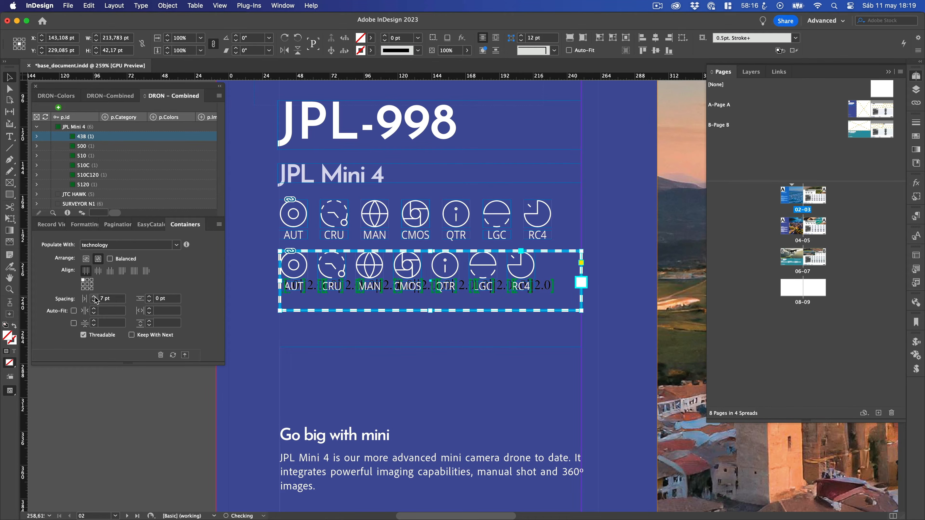
left_click(94, 297)
left_click(94, 297)
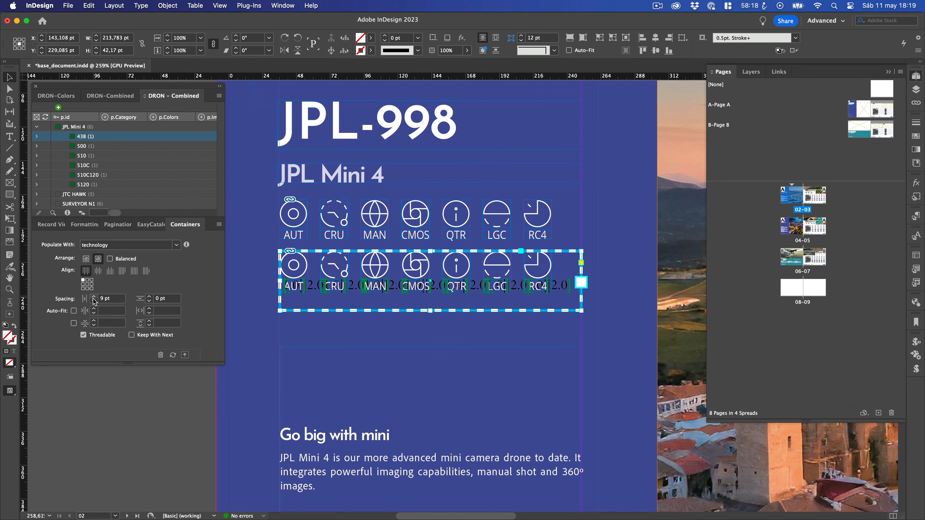
Enable horizontal auto-fit for the technology container and reduce its height to about 27.8 pt
left_click(74, 311)
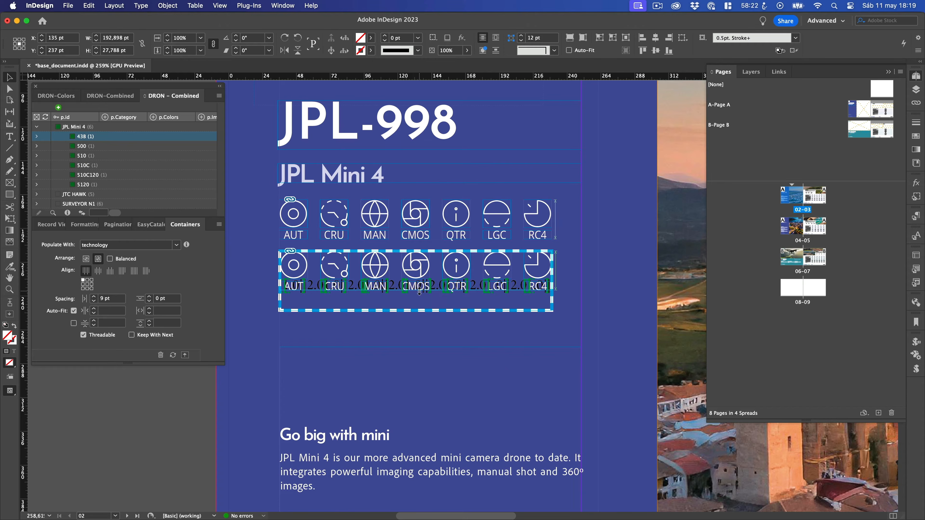
left_click_drag(417, 310, 418, 291)
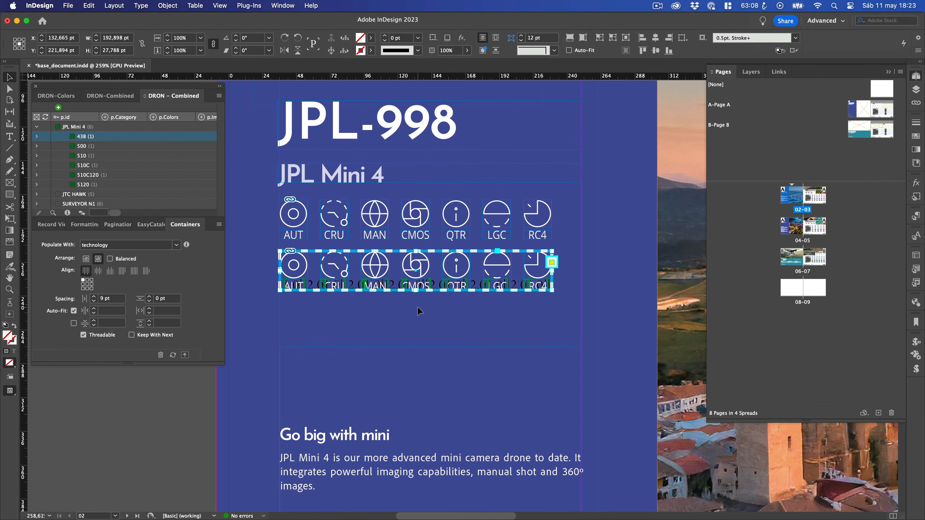
Clear the technology container and populate it with the whole JPL Mini 4 group instead of a single record
left_click(160, 355)
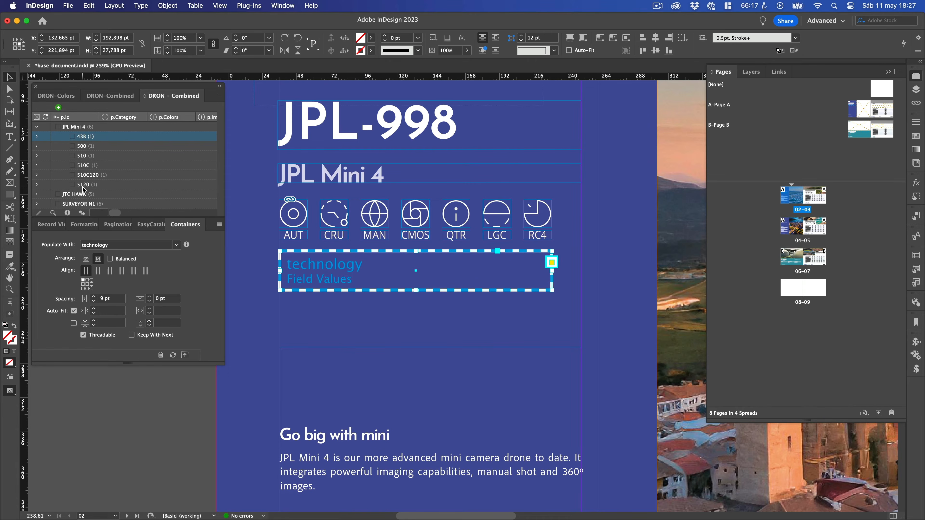
left_click(46, 128)
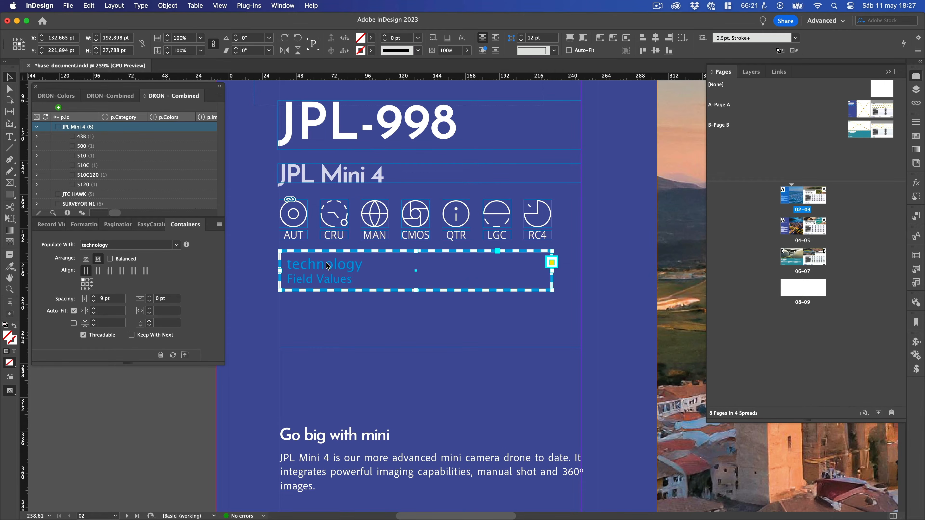
left_click_drag(45, 127, 327, 263)
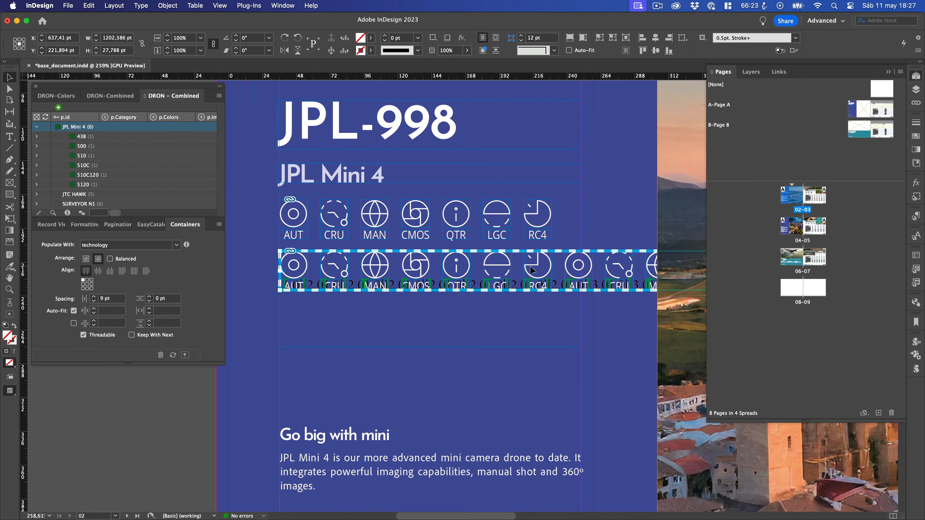
scroll(542, 270, "right", 15)
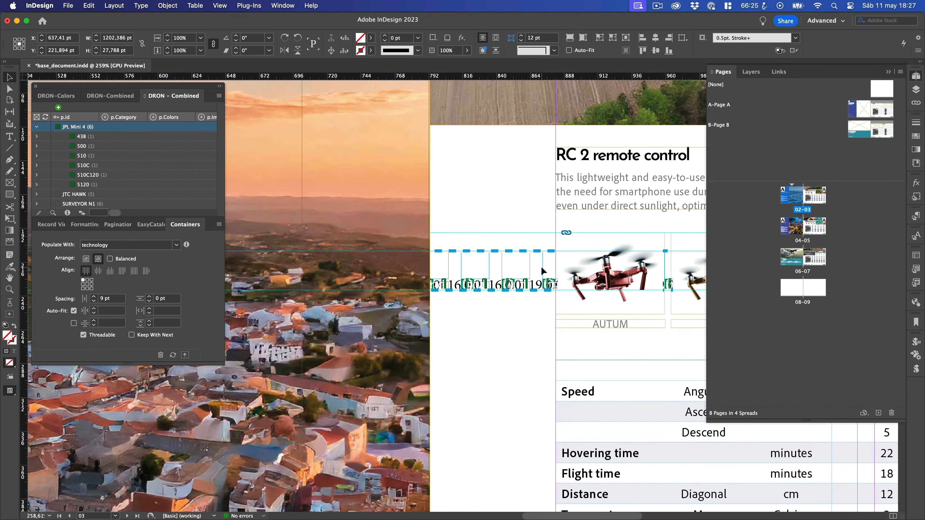
scroll(541, 267, "left", 15)
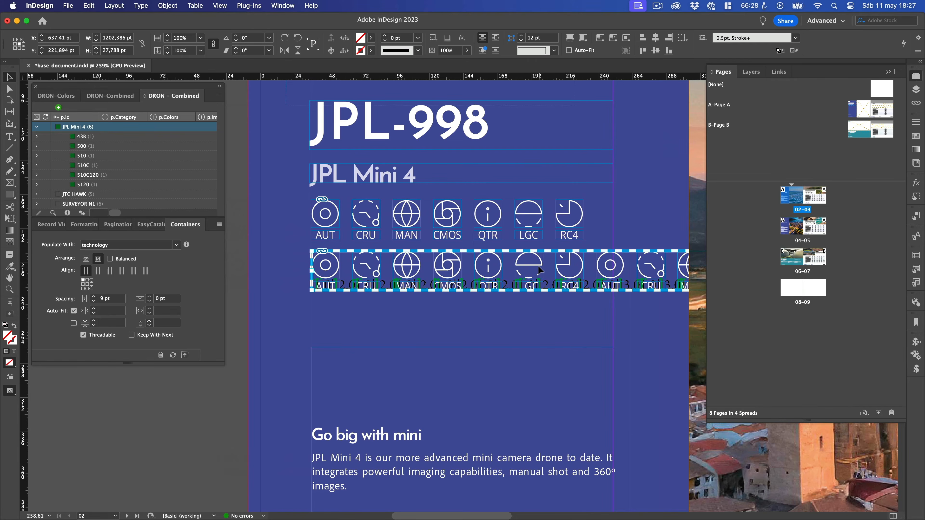
Undo populating the technology container with the JPL Mini 4 group
left_click(90, 6)
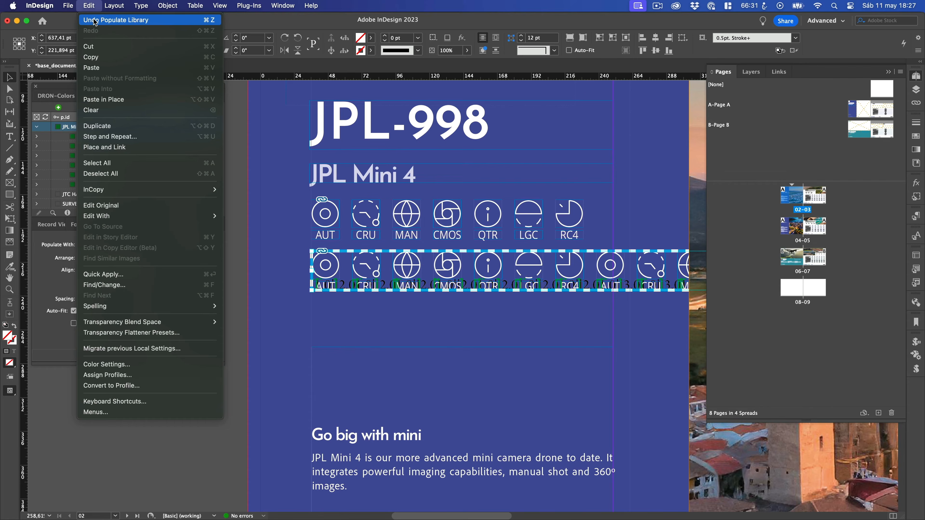
Undo the library population and set the technology container's Paginate rule to Once Per Group
left_click(94, 20)
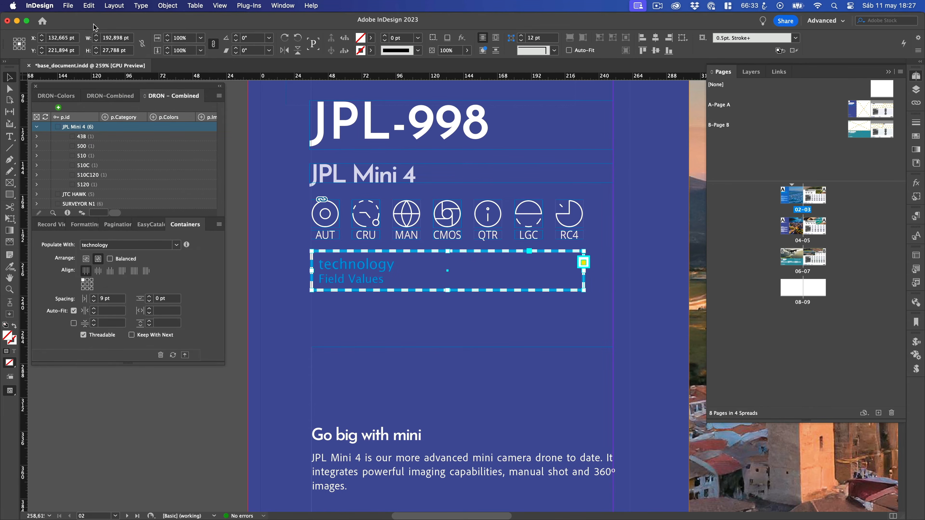
left_click(117, 225)
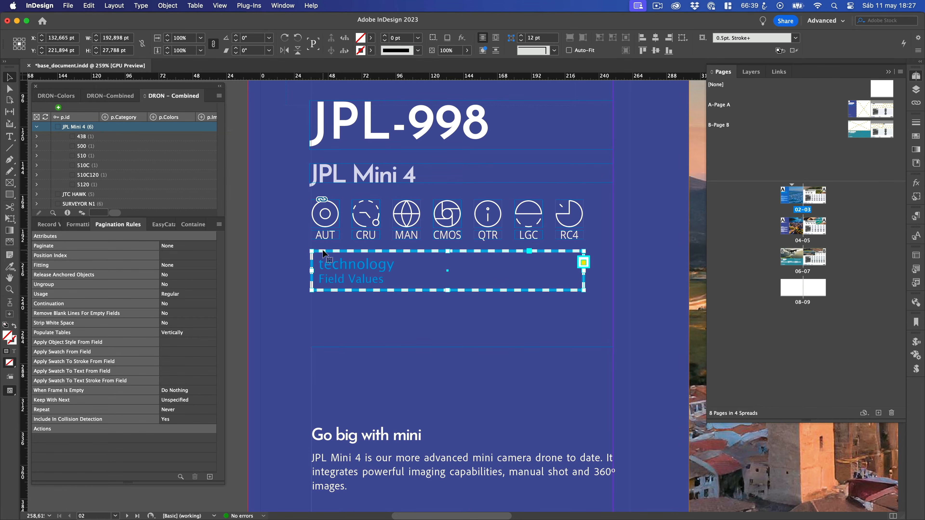
double_click(177, 248)
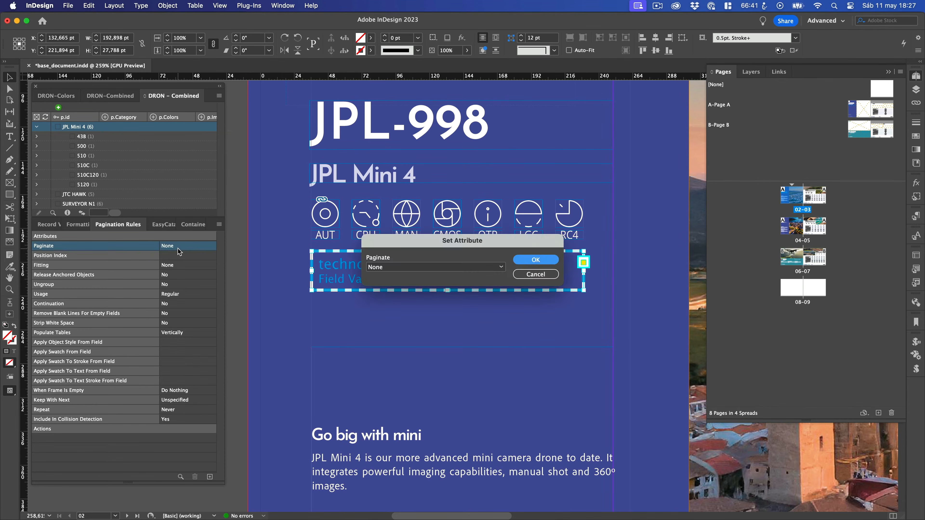
left_click(370, 270)
left_click(393, 286)
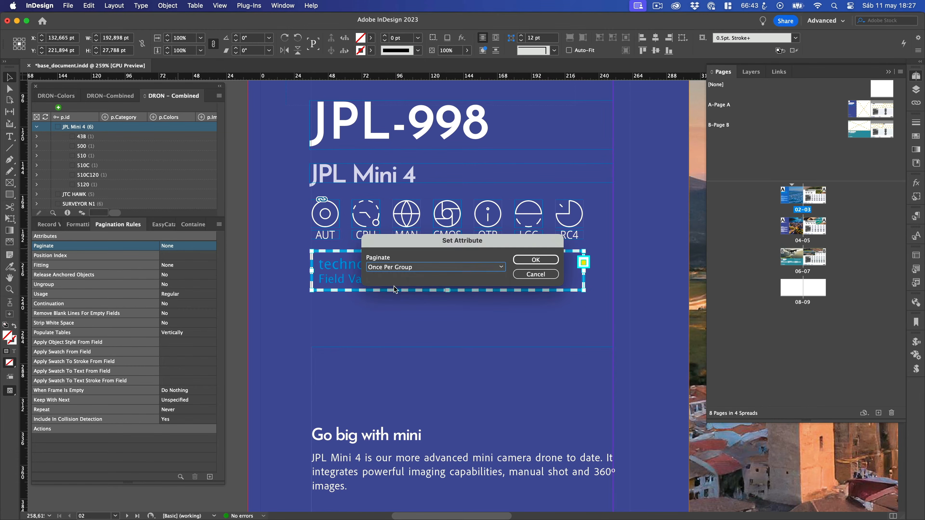
left_click(523, 261)
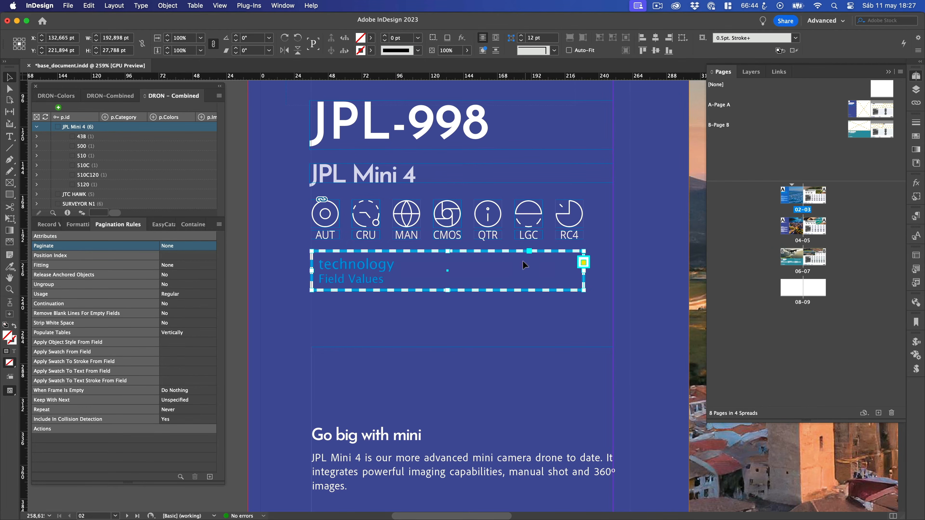
Set the technology container's pagination Group Name to p.product_name_en
double_click(192, 258)
left_click(501, 268)
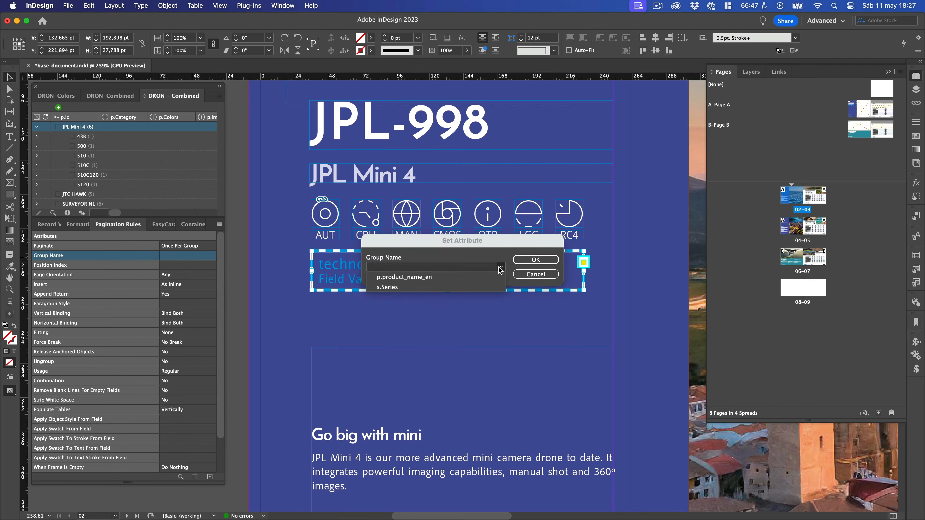
left_click(442, 281)
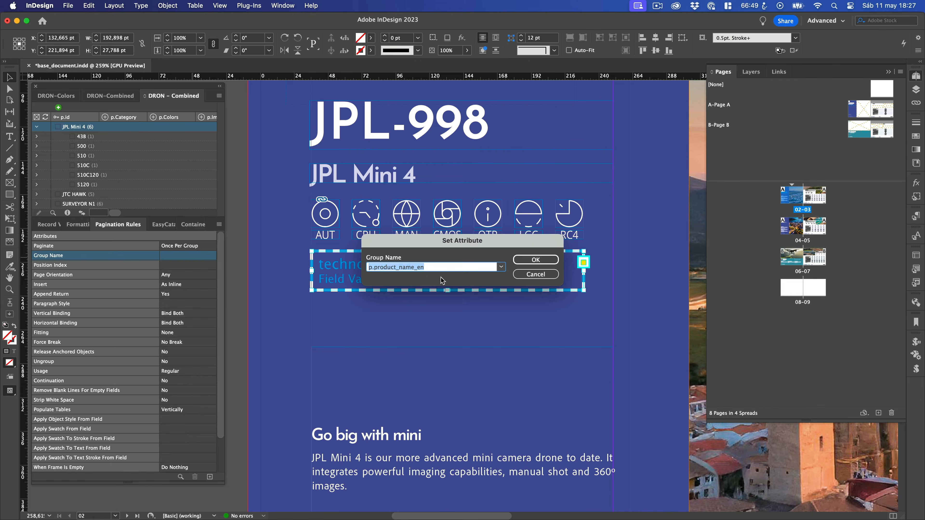
left_click(528, 262)
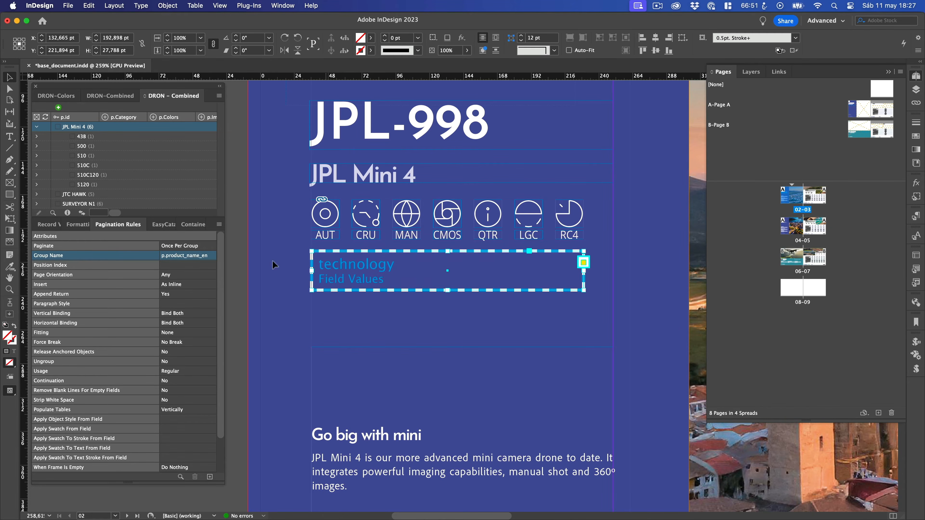
Set the container's Position Index to 1:1 and populate it with the JPL Mini 4 group
double_click(171, 265)
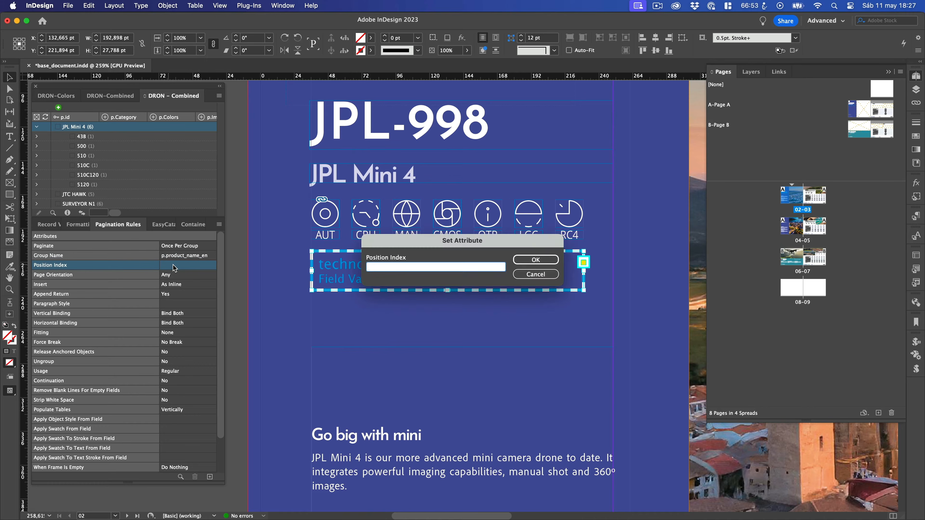
type("1:1")
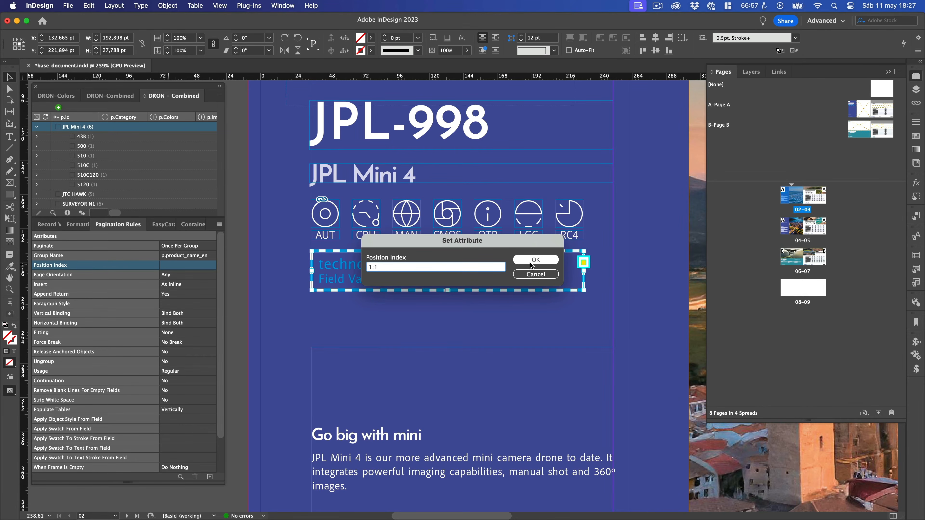
left_click(535, 260)
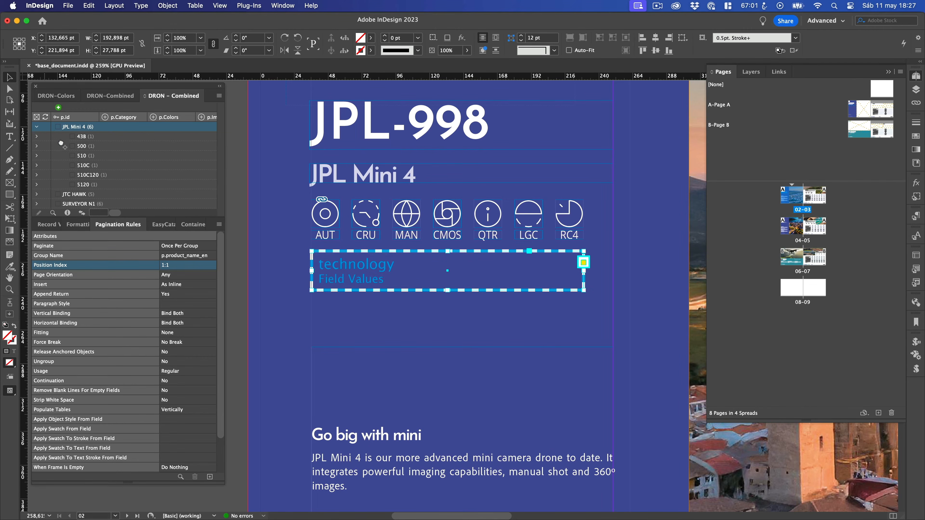
left_click_drag(44, 126, 349, 263)
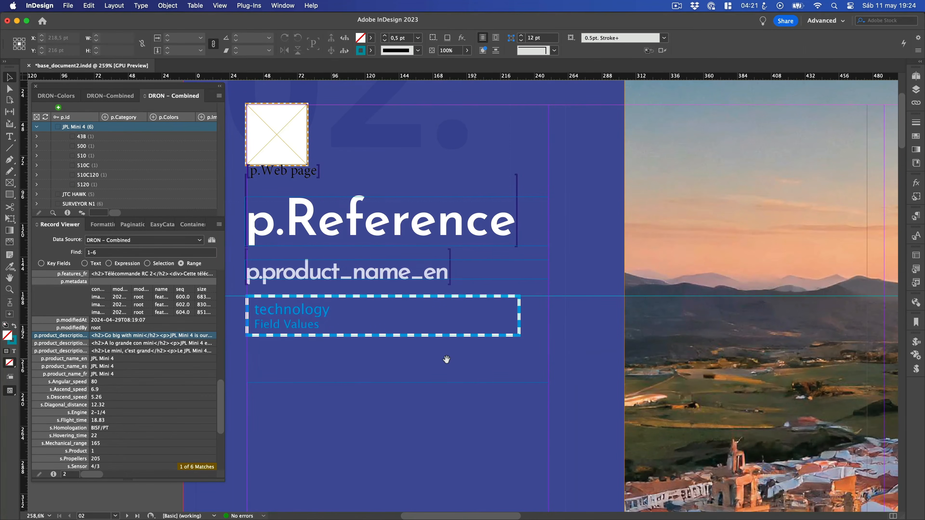
Examine the description text on the page and the heading and paragraph formatting of product_description_fr in the Arc browser's Products table
left_click_drag(355, 386, 386, 232)
scroll(387, 232, "down", 5)
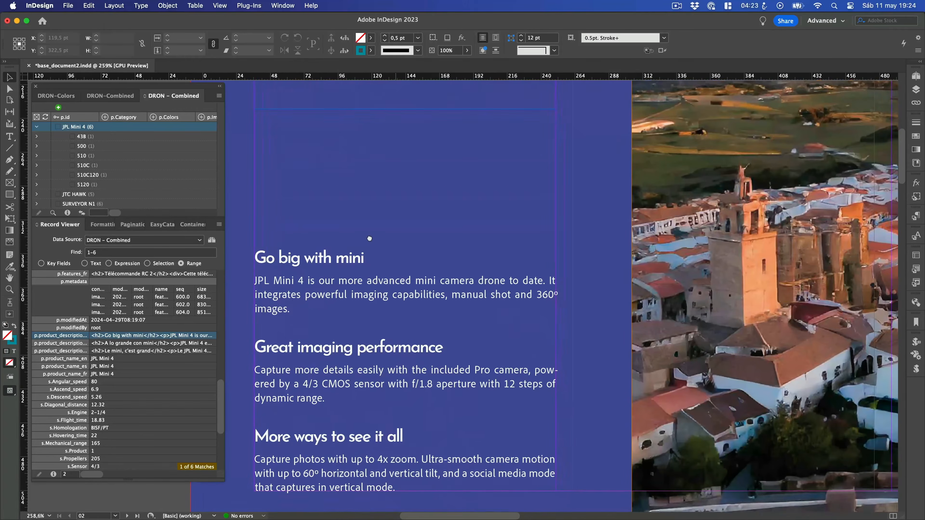
scroll(361, 226, "up", 1)
left_click(356, 258)
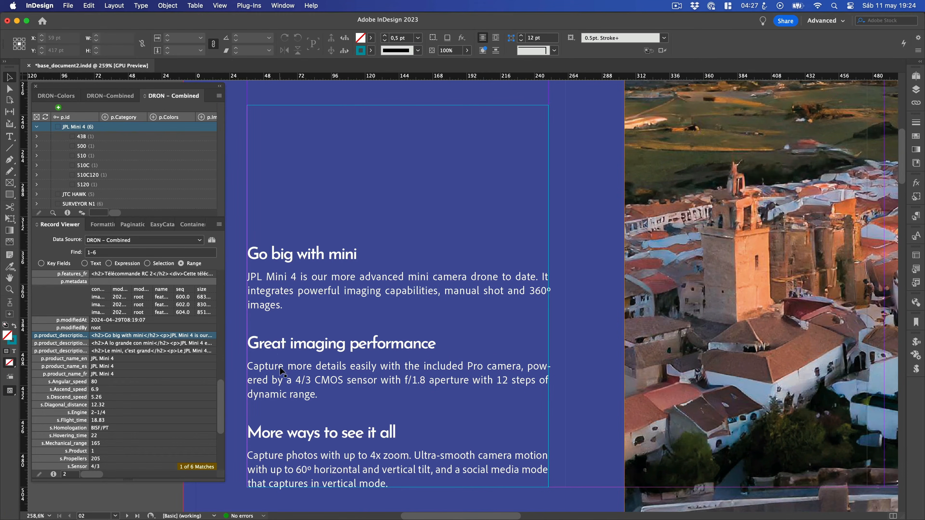
key("super+Tab")
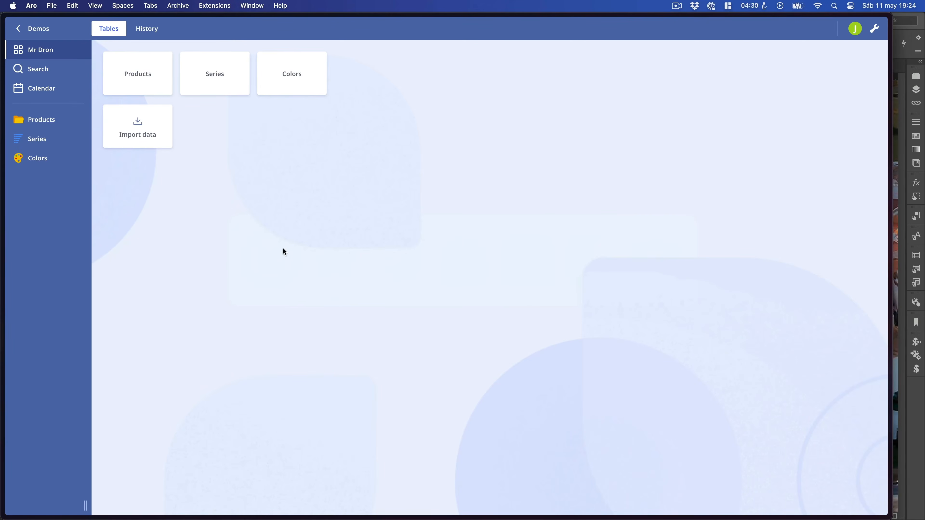
left_click(149, 84)
left_click(540, 235)
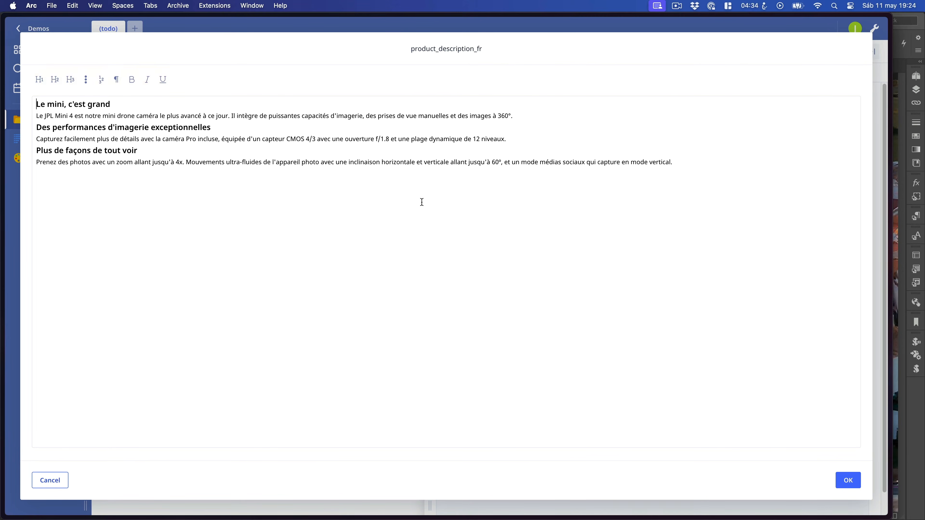
left_click_drag(37, 105, 93, 105)
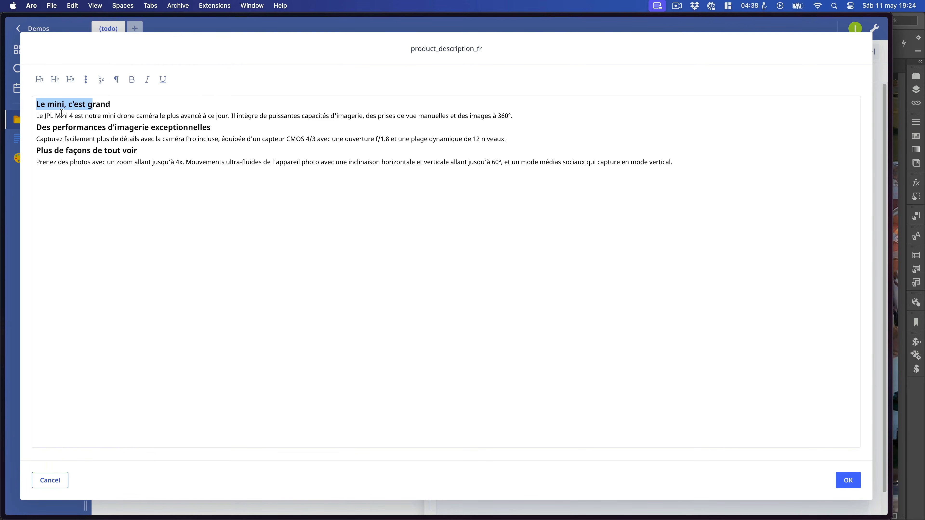
left_click_drag(55, 116, 121, 116)
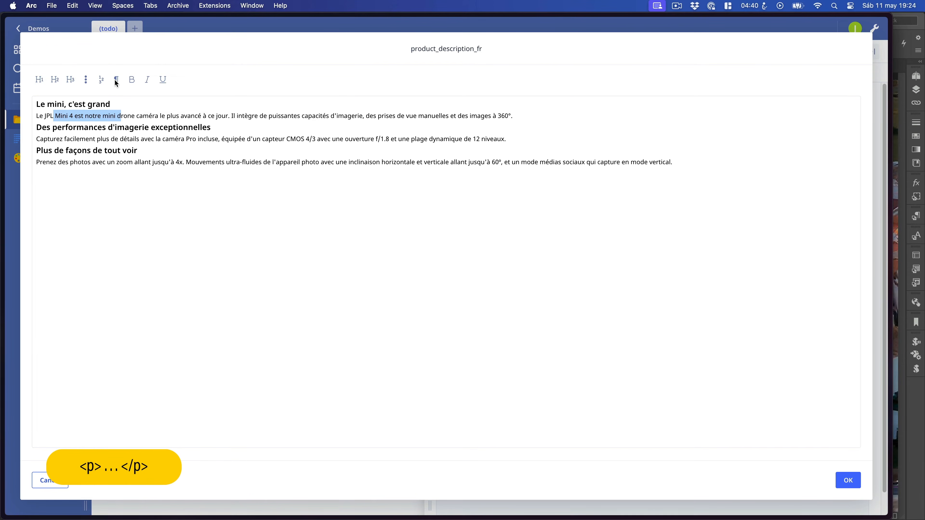
left_click(860, 479)
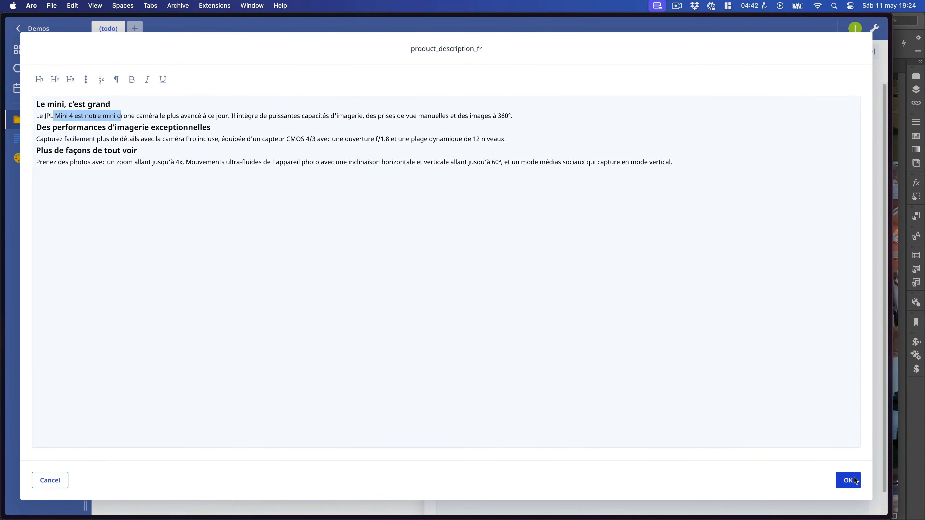
Switch back to InDesign and shorten the description text frame from its upper edge to a height of about 176.5 pt
key("super+Tab")
left_click(326, 265)
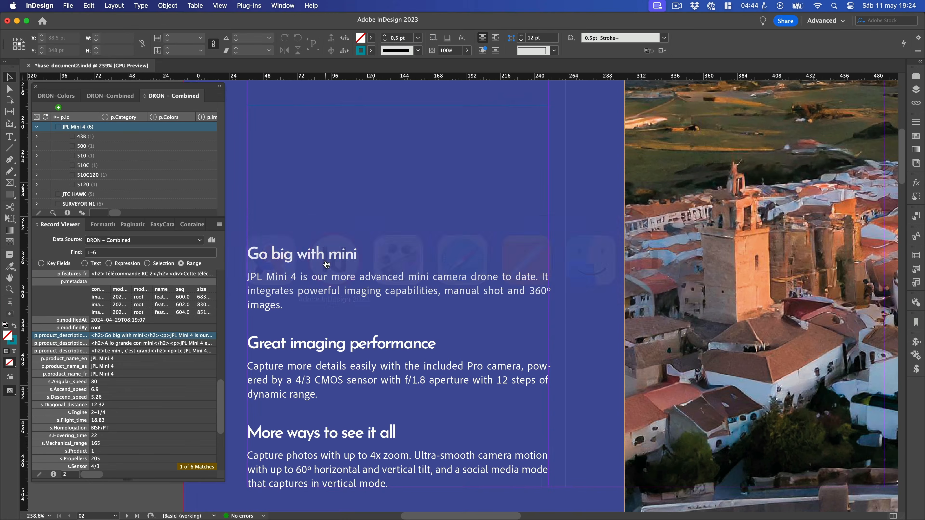
left_click(408, 119)
left_click_drag(397, 105, 393, 238)
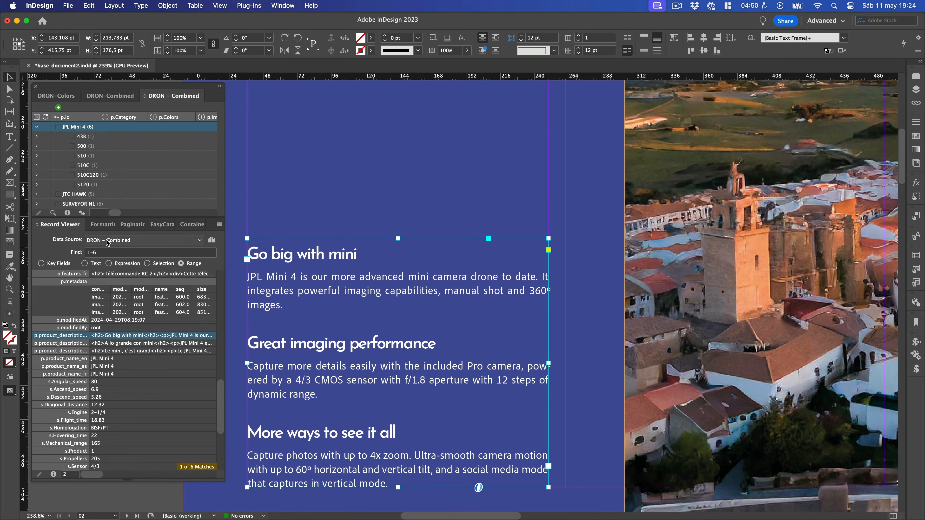
Draw a column-wide text frame above the formatted description and insert the p.product_description_en content of JPL Mini 4 into it
left_click(9, 136)
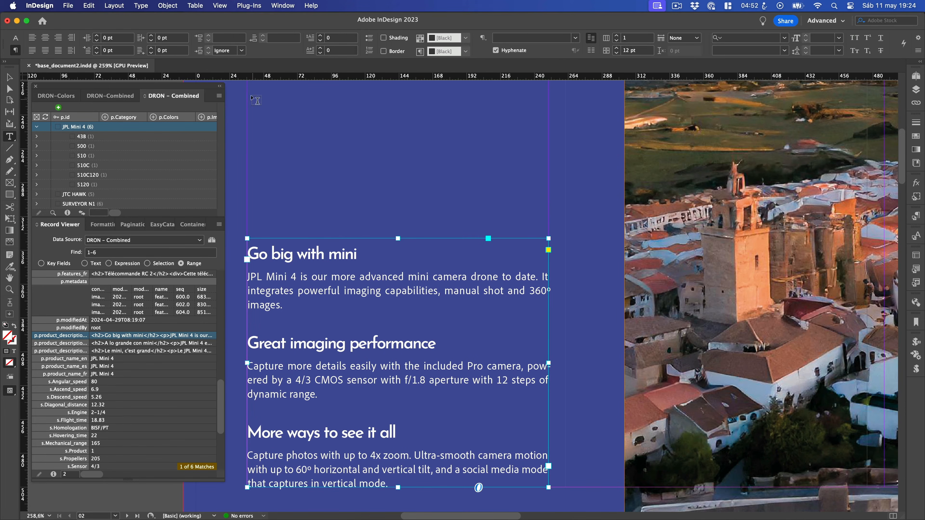
left_click_drag(247, 87, 548, 226)
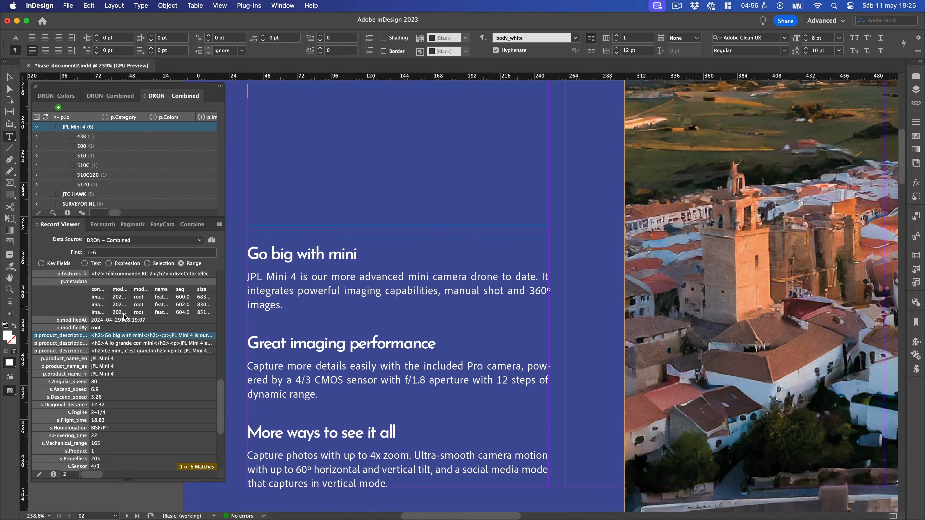
left_click(40, 474)
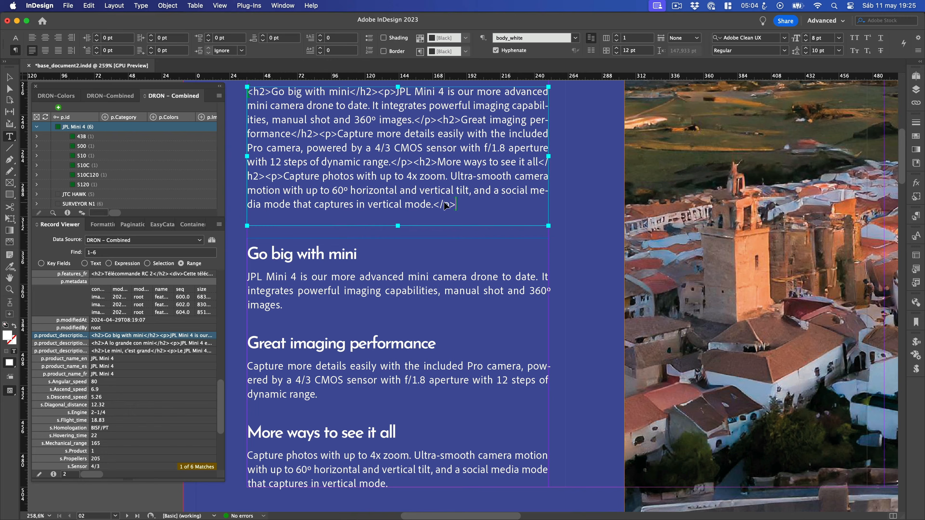
Add a text cleansing option to the p.product_description_en field that changes <h2> to <p class='title3'>
right_click(178, 341)
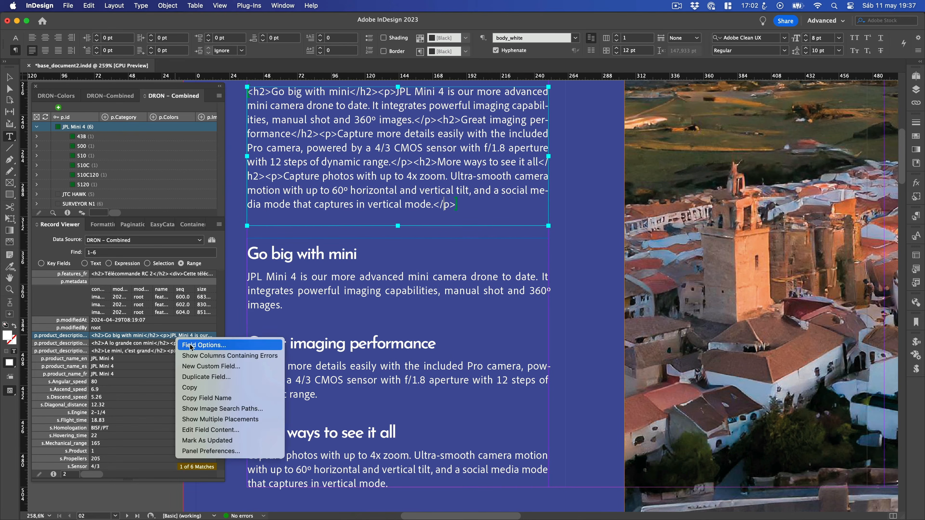
left_click(180, 344)
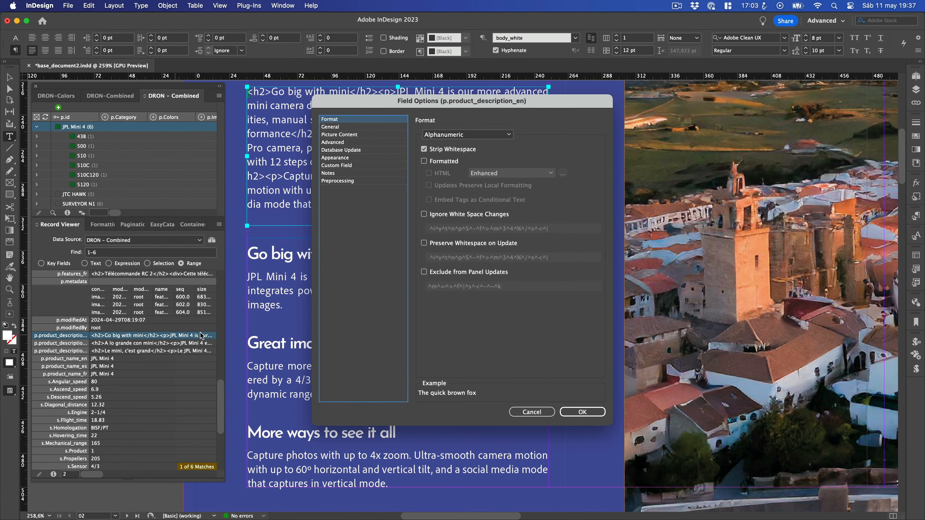
left_click(338, 127)
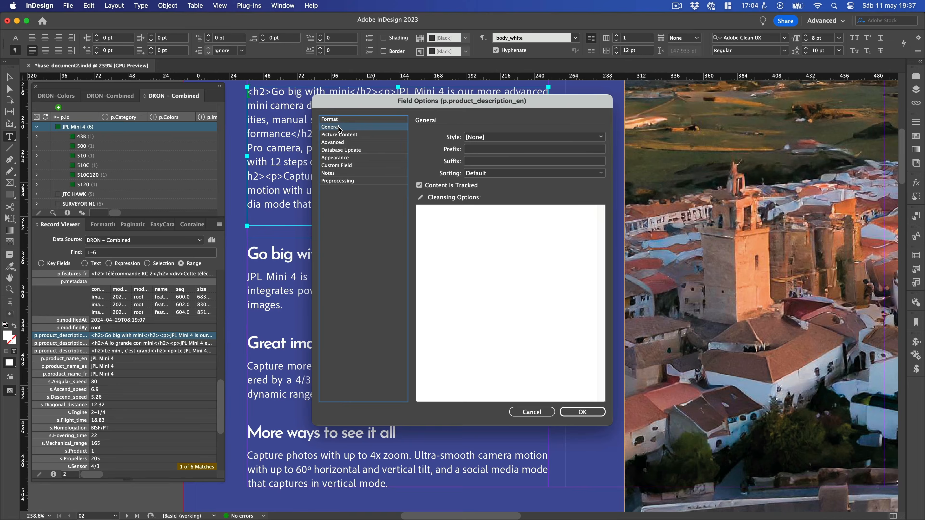
left_click(420, 198)
left_click(603, 195)
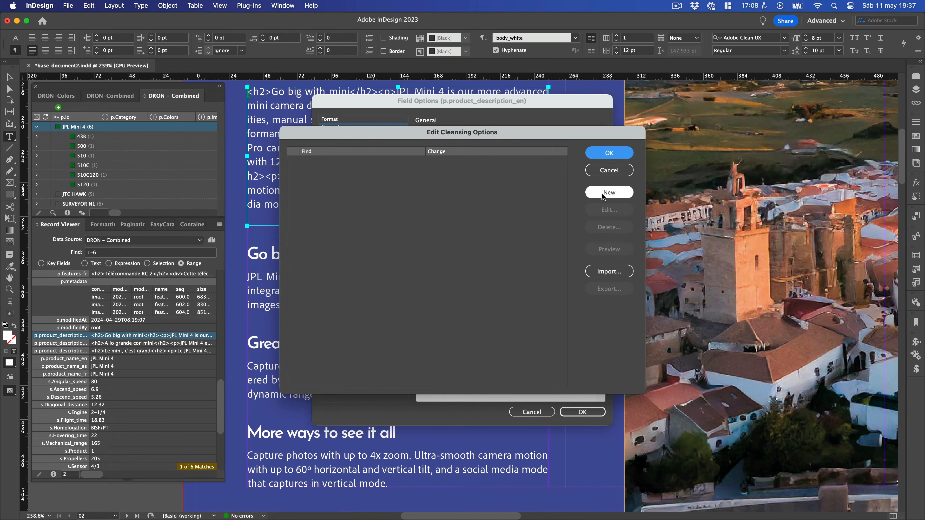
type("<")
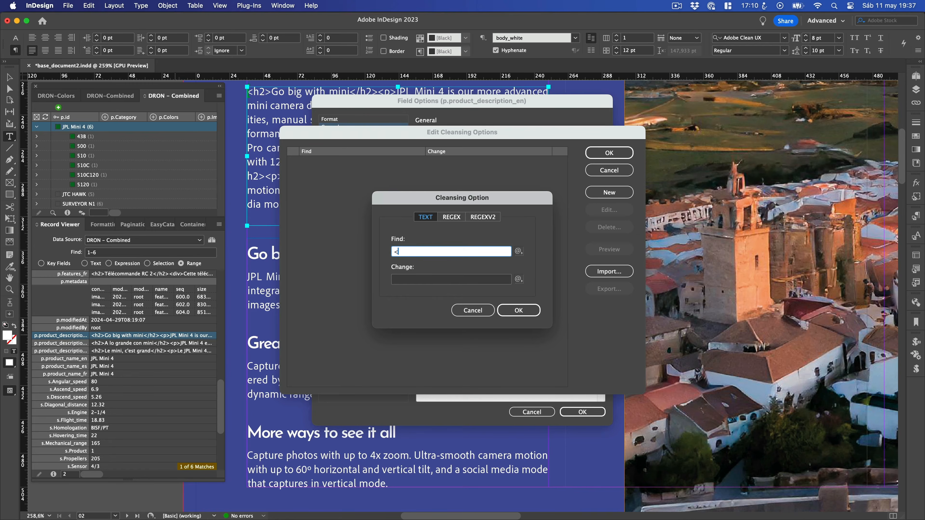
type("h2>")
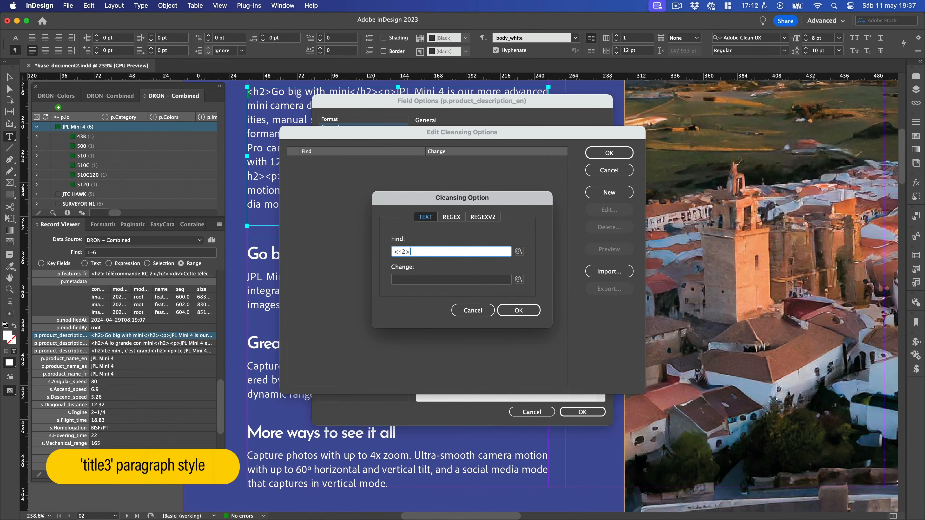
left_click(400, 283)
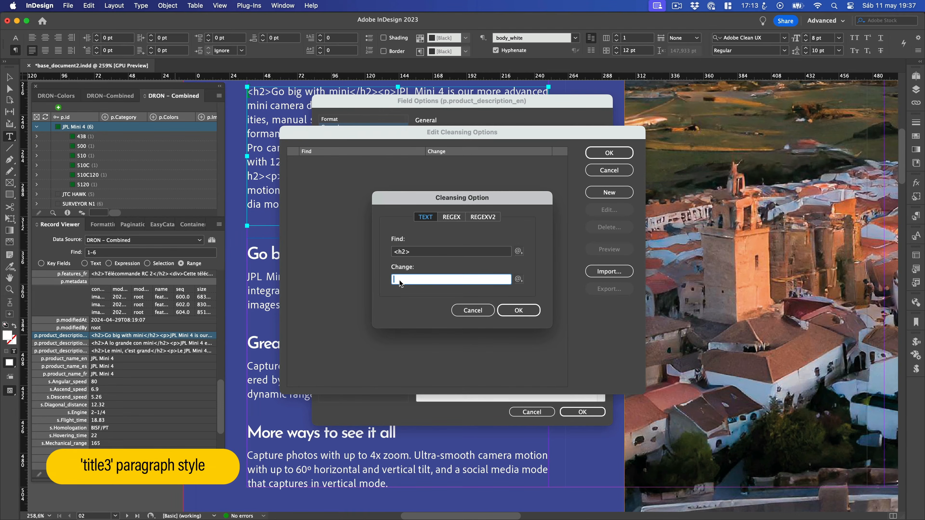
type("<p class")
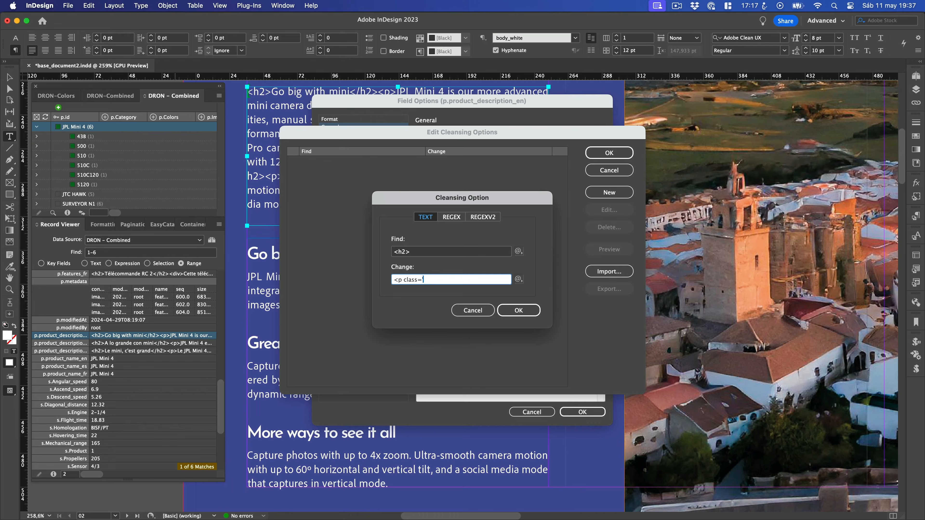
type("='title3'>")
left_click(509, 310)
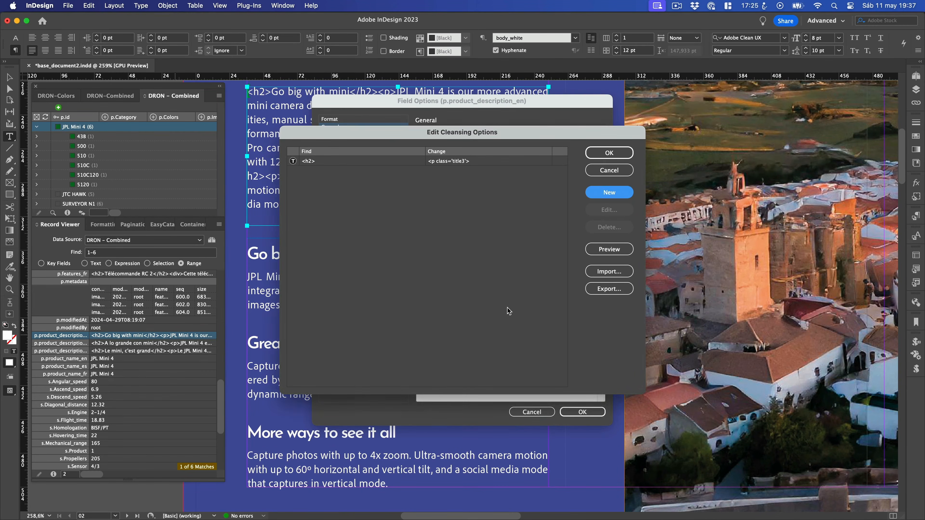
Add a text cleansing option to the p.product_description_en field that changes </h2> to </p>
left_click(599, 193)
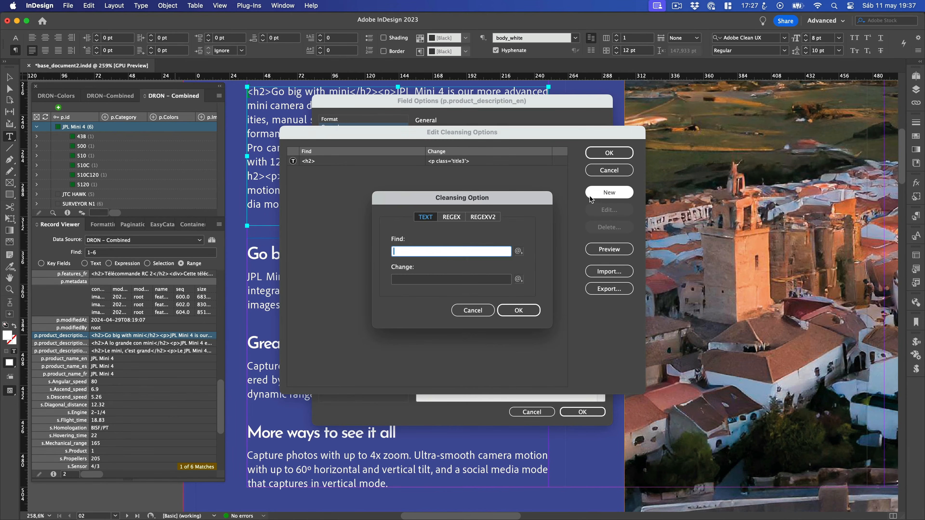
type("</h")
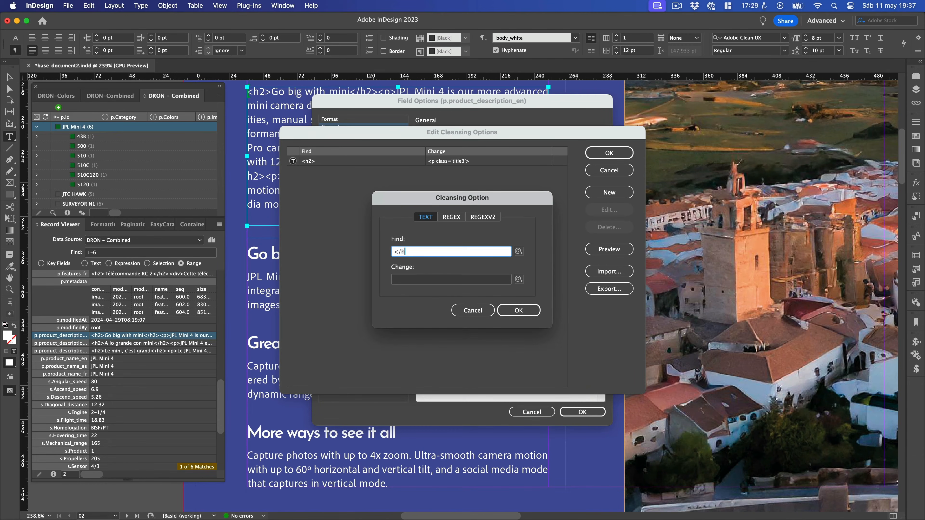
type("2>")
left_click(402, 280)
type("<")
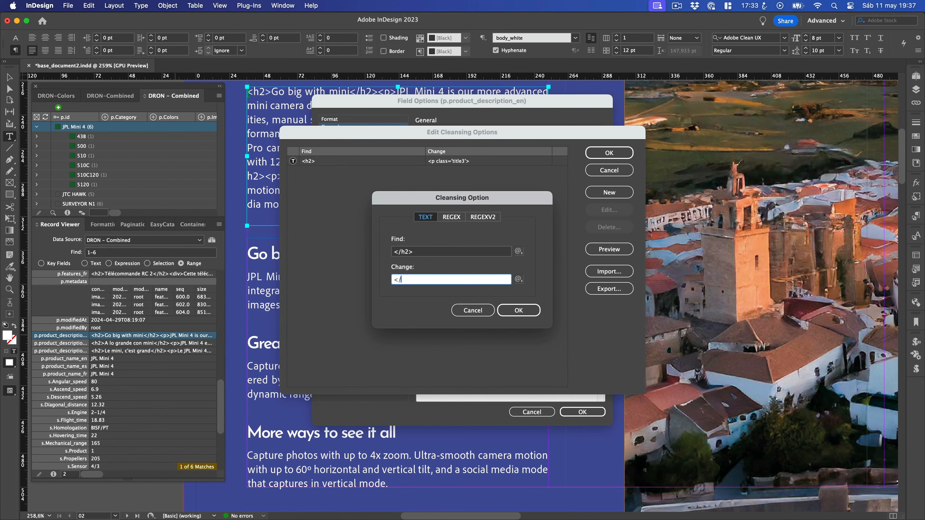
type("/p>")
left_click(519, 310)
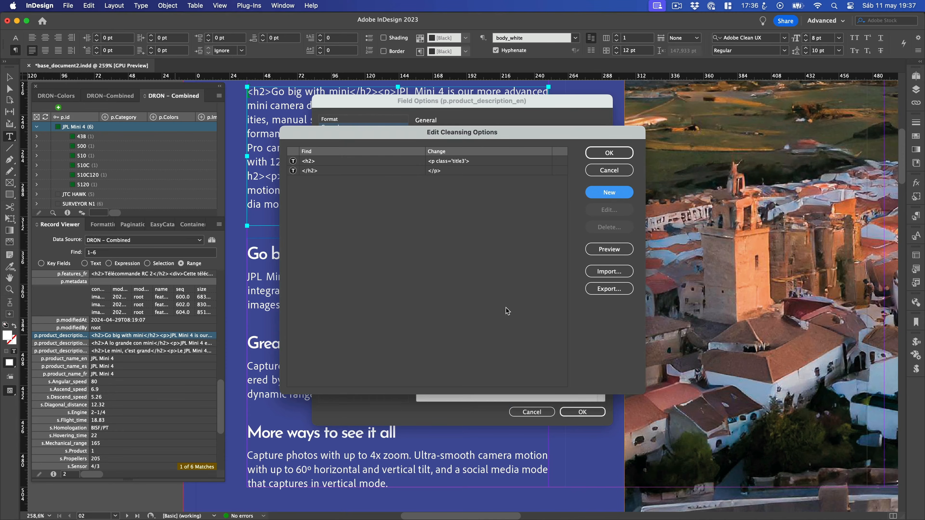
Add a text cleansing option that changes <p> to <p class='body_white'> and apply the p.product_description_en field options
left_click(605, 194)
type("<")
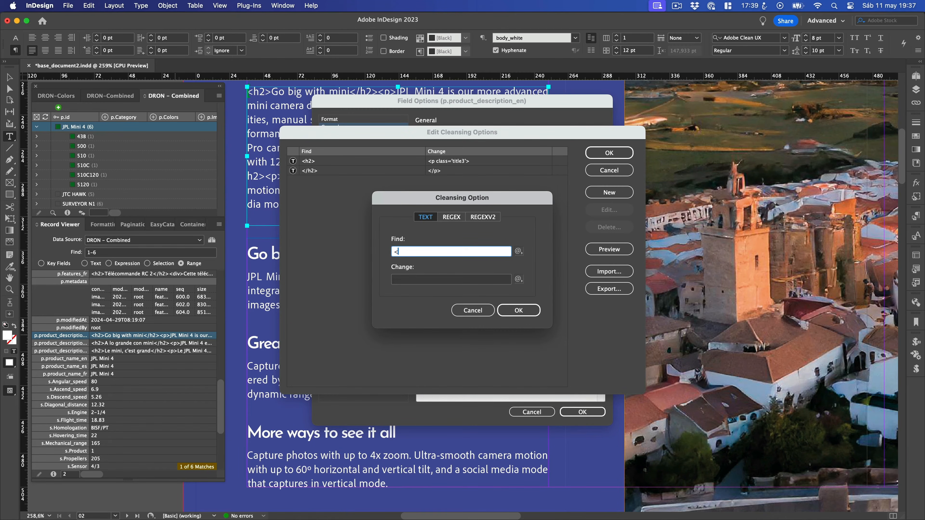
type("p>")
left_click(409, 280)
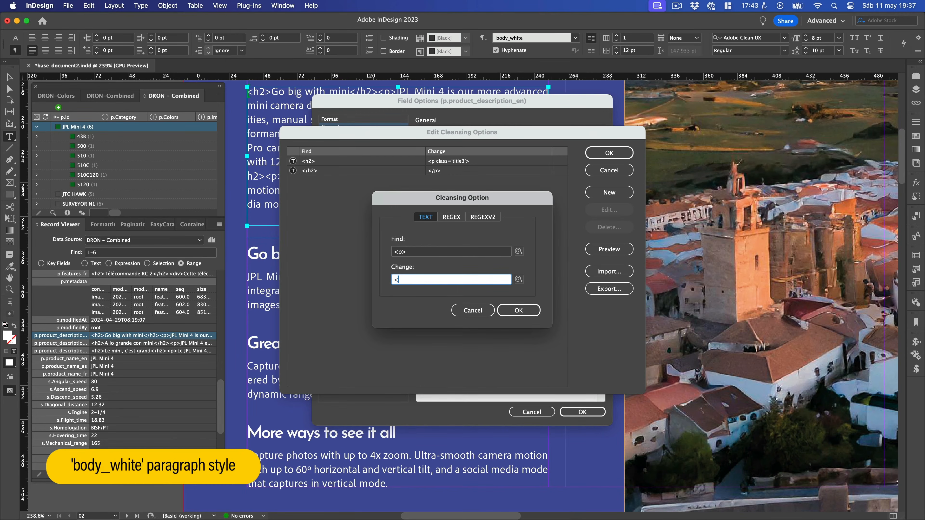
type("<p class='bodfy_wh")
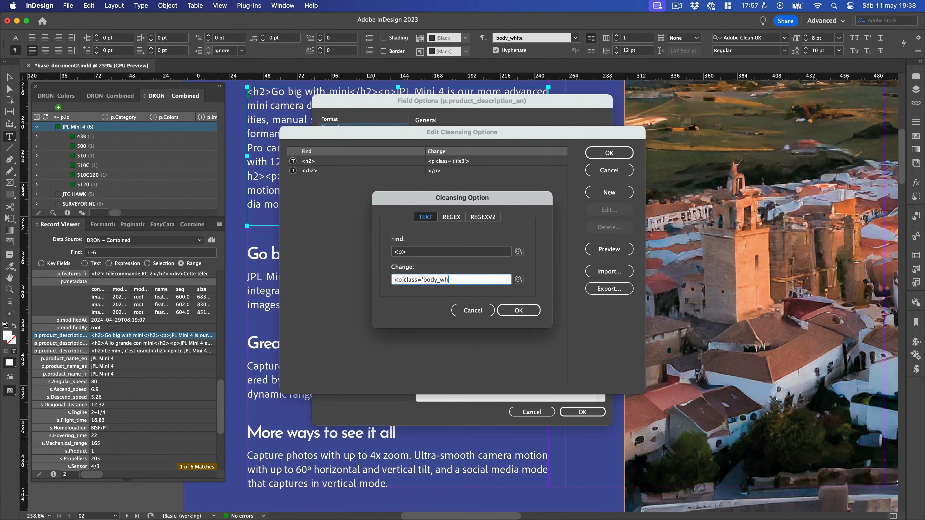
type("ite'>")
left_click(509, 306)
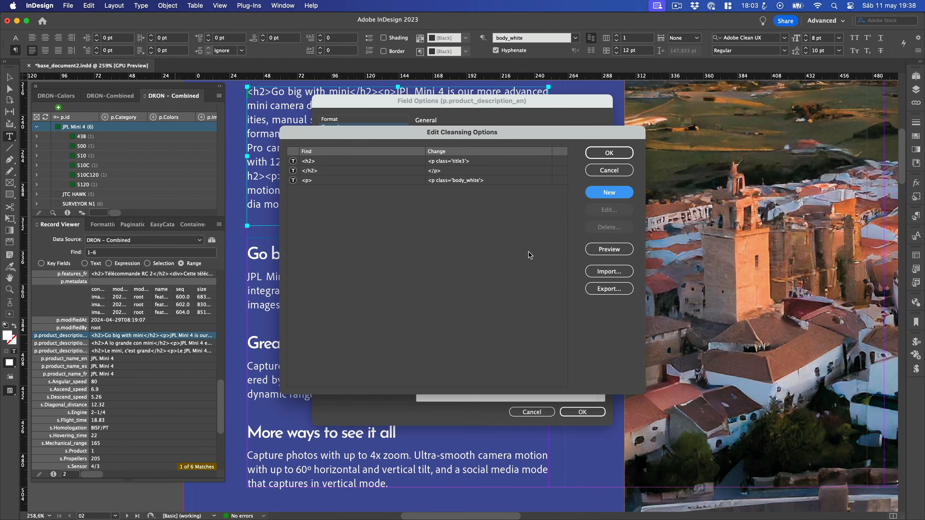
left_click(609, 152)
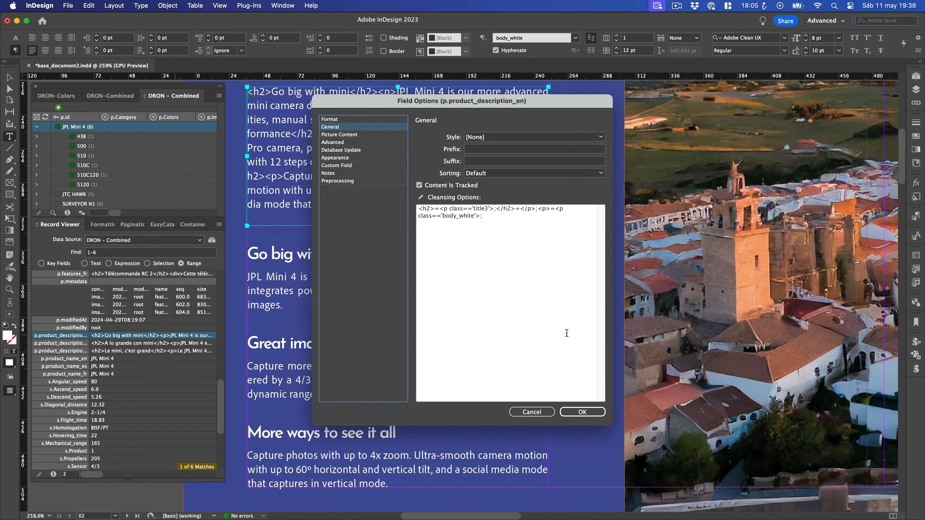
left_click(580, 412)
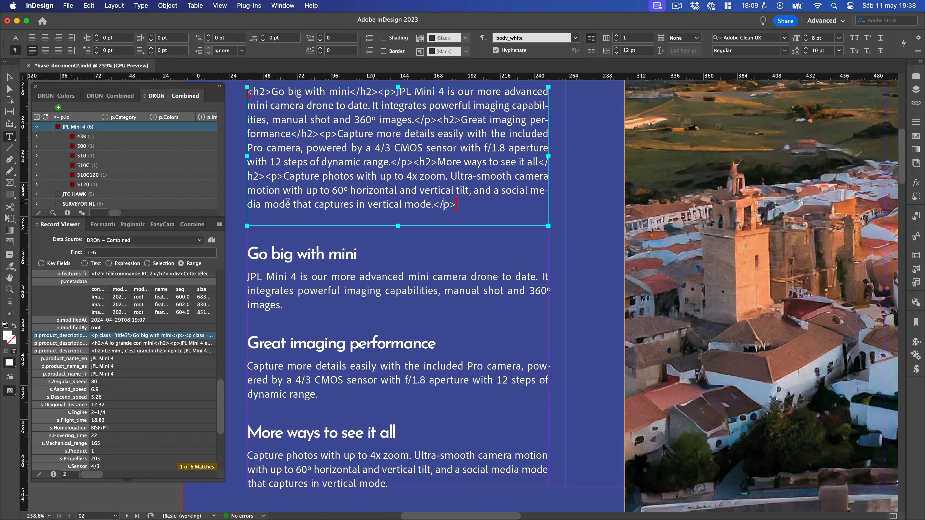
Replace all the raw HTML text in the upper frame with the cleansed p.product_description_en content
left_click_drag(461, 204, 241, 96)
left_click(39, 474)
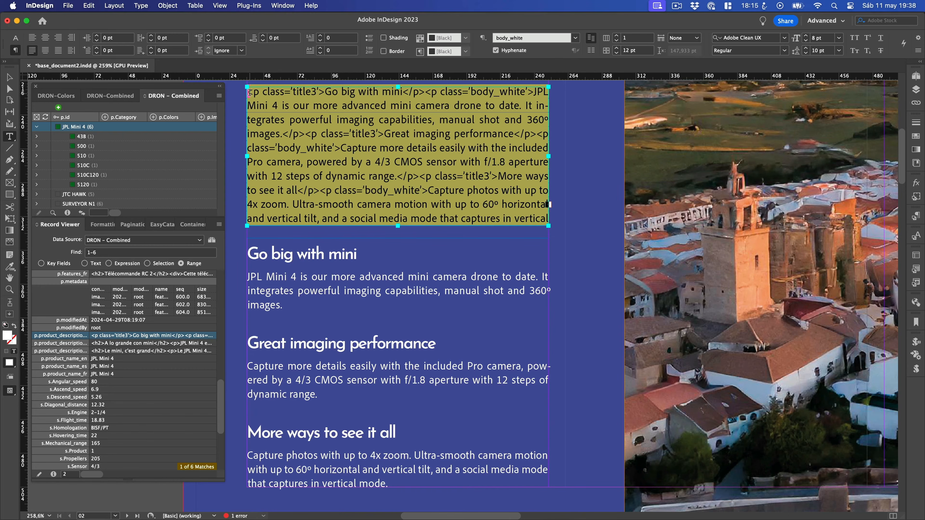
left_click(292, 92)
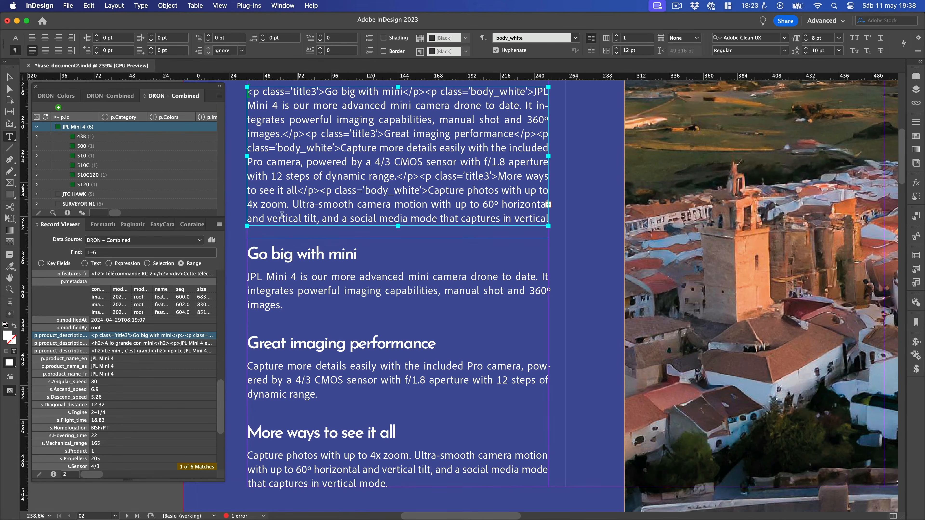
Set the p.product_description_en field's format to Formatted with Enhanced HTML
right_click(60, 338)
left_click(87, 345)
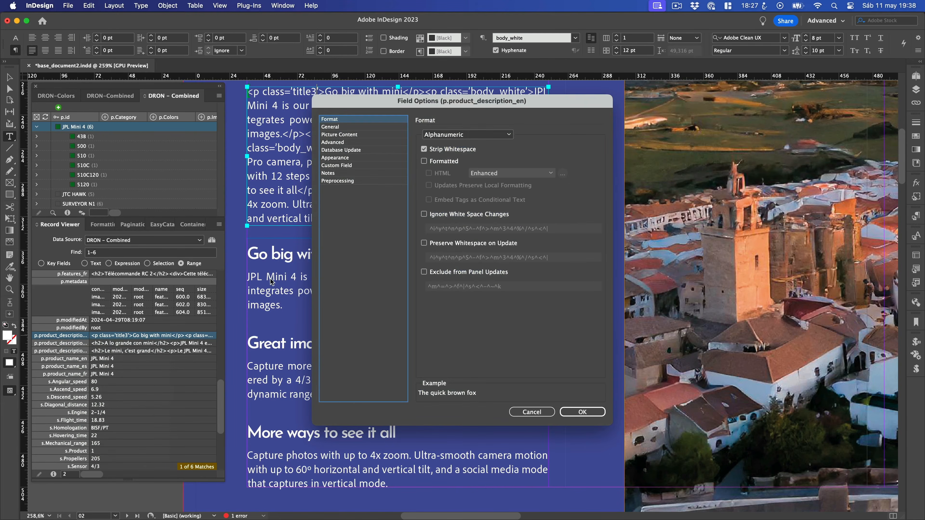
left_click(424, 161)
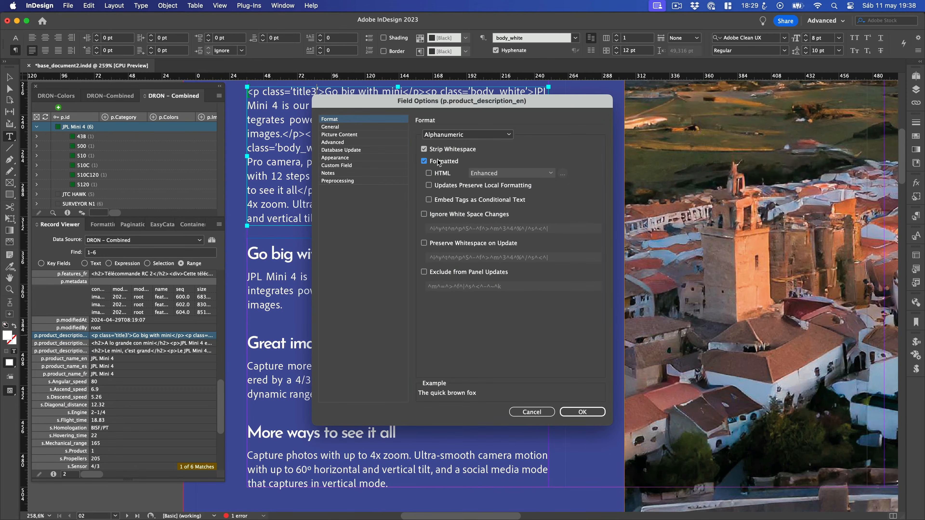
left_click(429, 174)
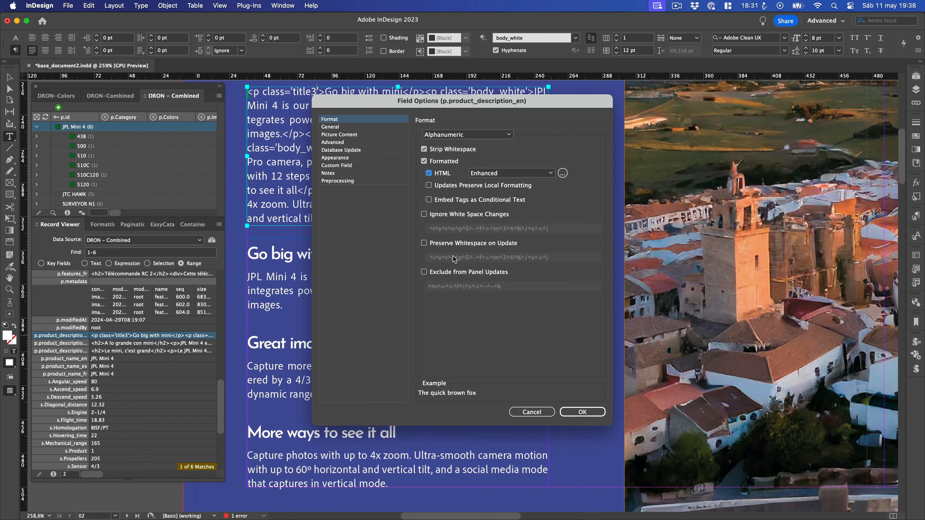
left_click(582, 411)
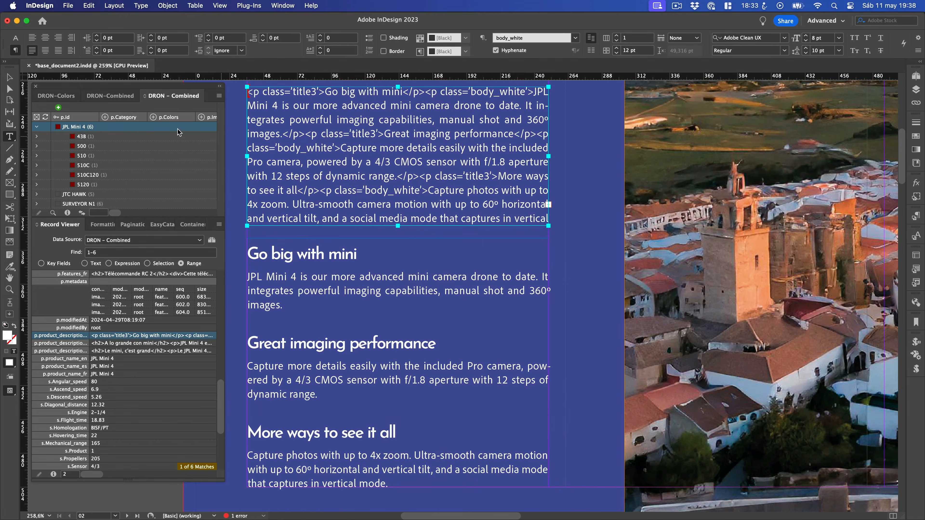
Replace the tagged text in the upper frame with the HTML-formatted p.product_description_en content
left_click(9, 77)
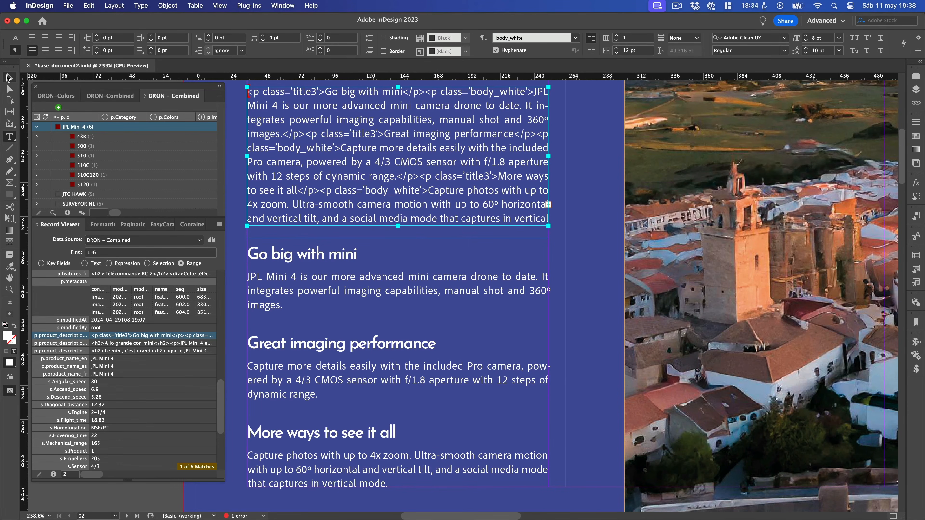
triple_click(314, 160)
left_click(314, 161)
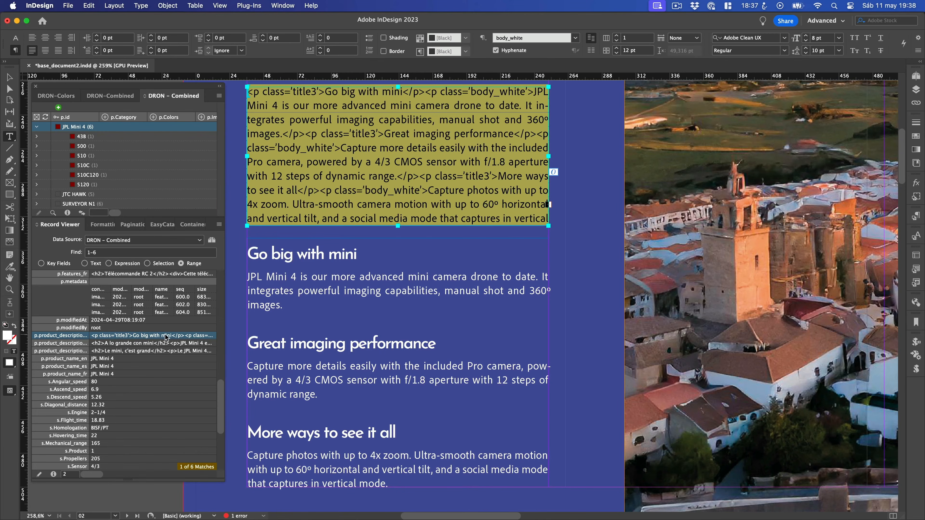
left_click(39, 475)
left_click(357, 131)
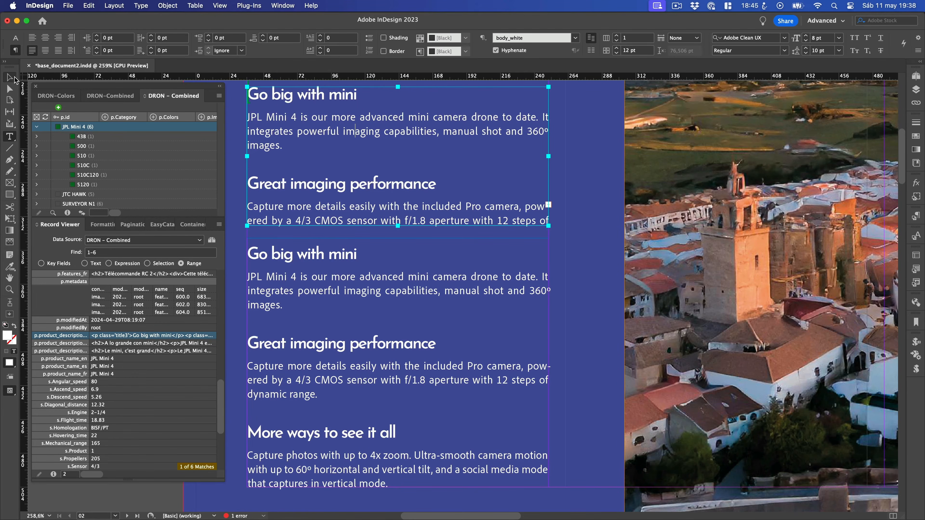
Delete the upper test frame and extend the remaining description frame upwards to a height of 274 pt
left_click(13, 78)
key("Delete")
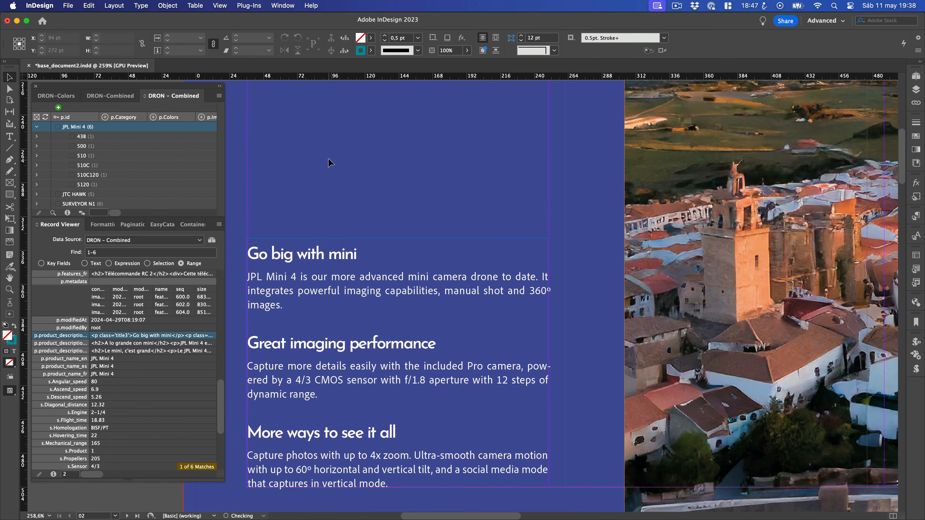
left_click(391, 237)
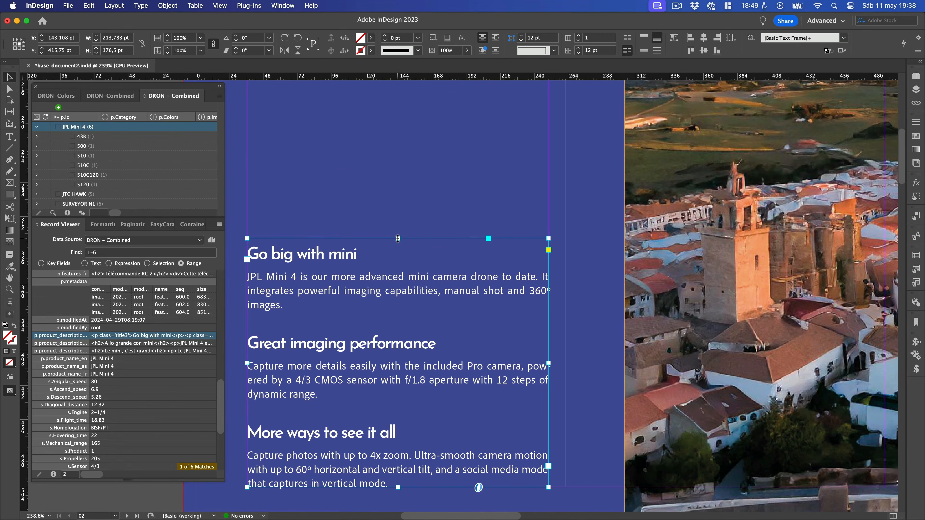
left_click_drag(398, 239, 397, 101)
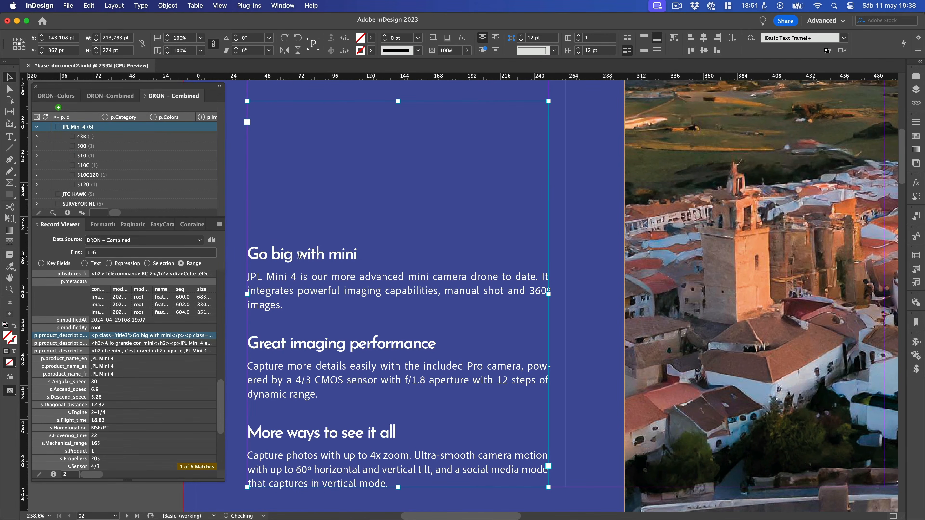
Replace all headings and paragraphs in the description frame with the p.product_description_en field specifier
double_click(298, 256)
left_click_drag(249, 253, 411, 480)
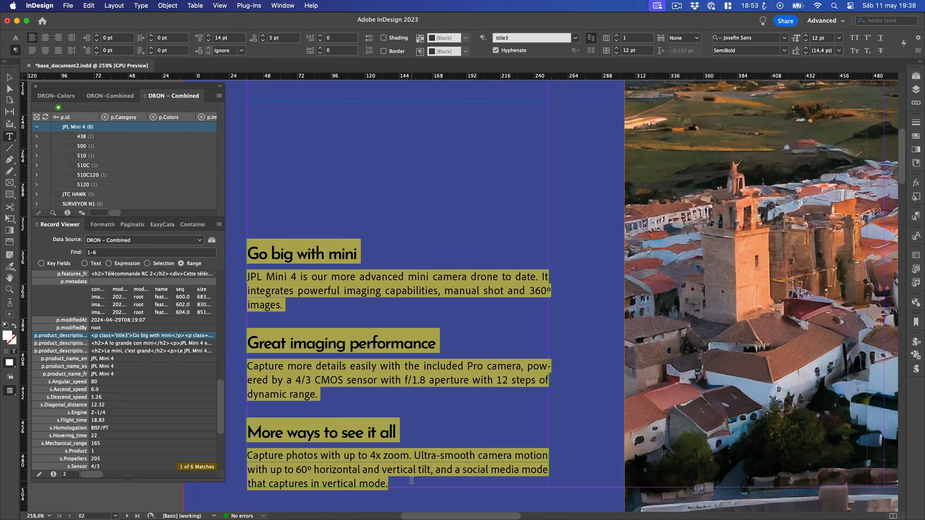
right_click(142, 337)
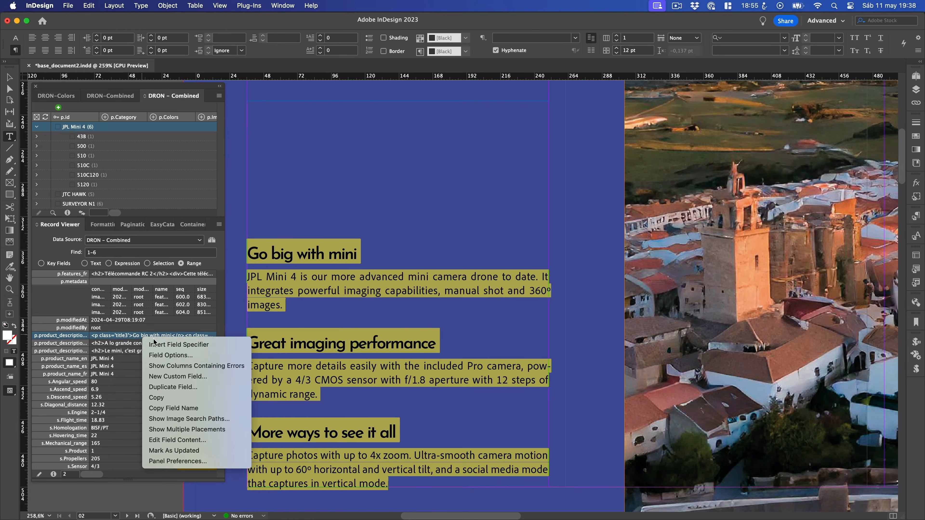
left_click(160, 344)
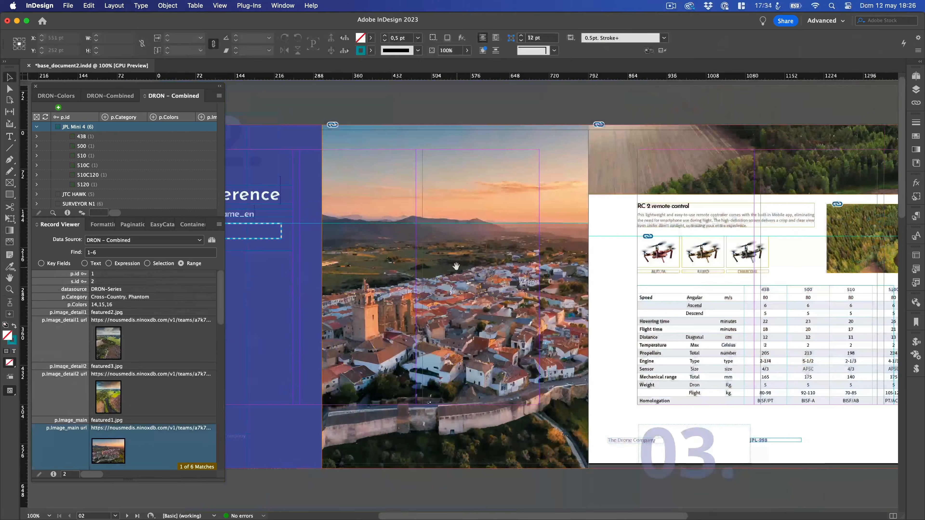
Delete the village photo from its full-page picture frame and assign the p.Image_main url field specifier to the empty frame
left_click_drag(456, 268, 438, 248)
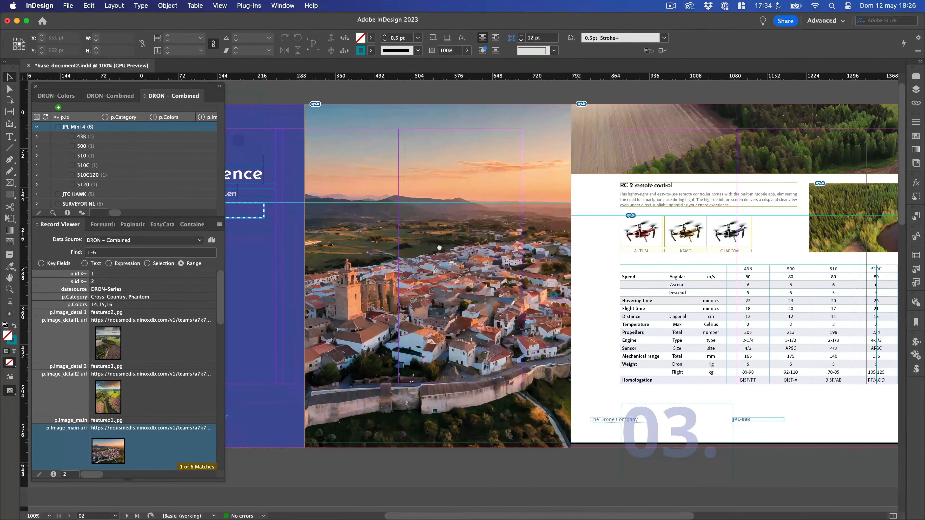
left_click(437, 275)
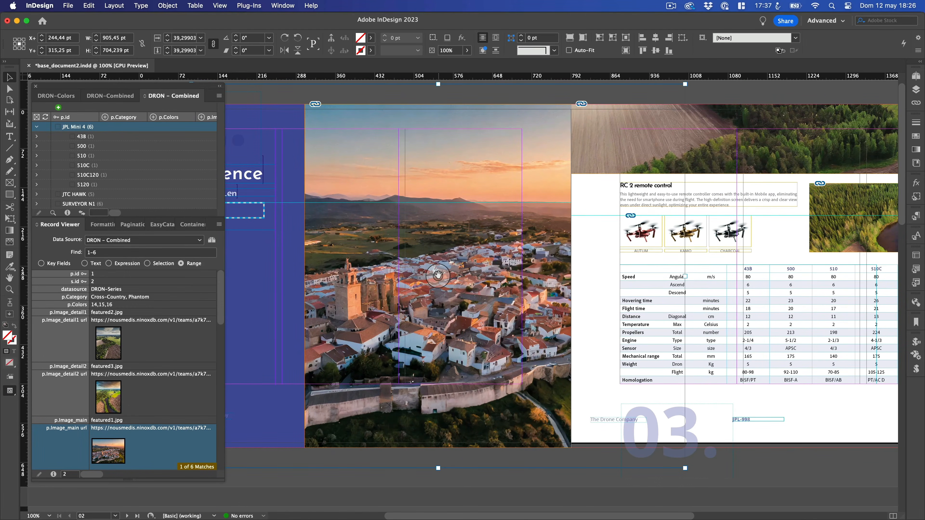
key("Delete")
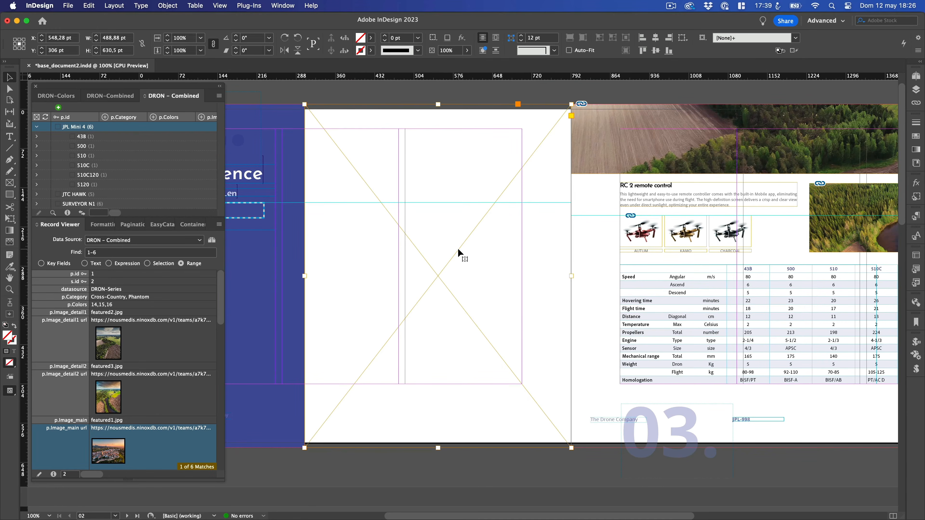
right_click(154, 427)
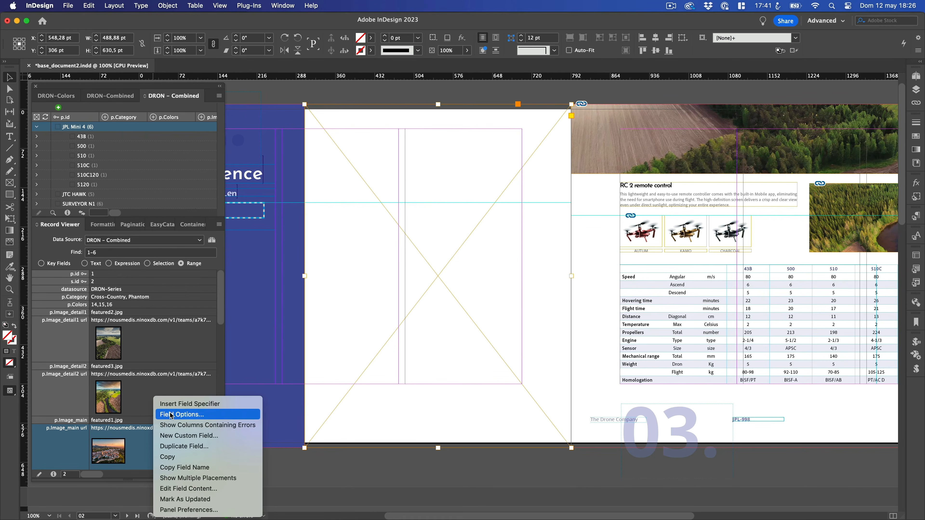
left_click(178, 403)
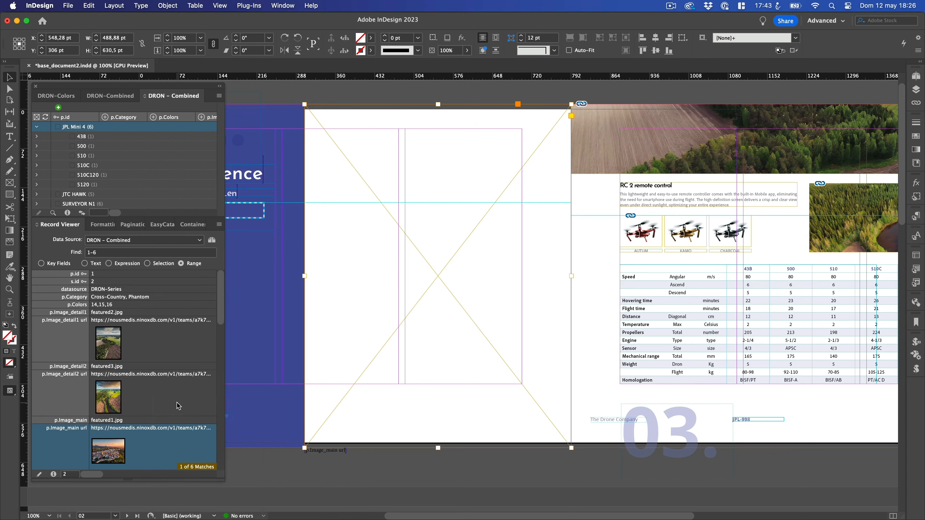
Try populating the full-page picture frame with the JPL Mini 4 main image and undo it
left_click(74, 136)
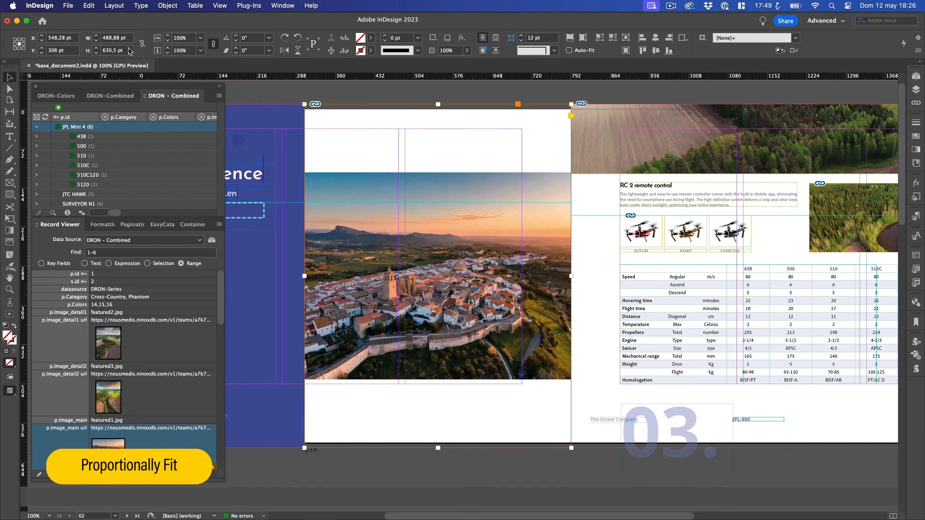
left_click(89, 5)
left_click(93, 20)
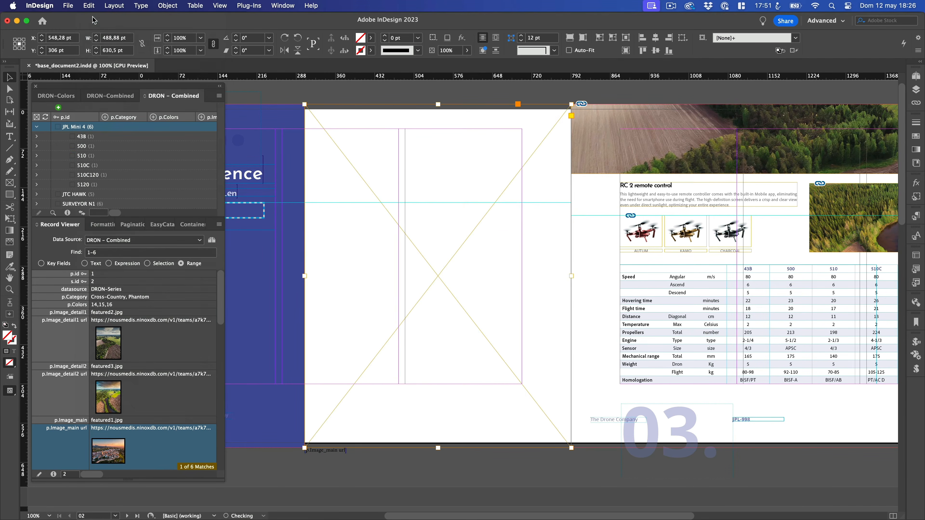
Set the p.Image_main url field's picture scaling to Fill Proportionally and populate the full-page picture frame with the JPL Mini 4 record
right_click(135, 433)
left_click(155, 415)
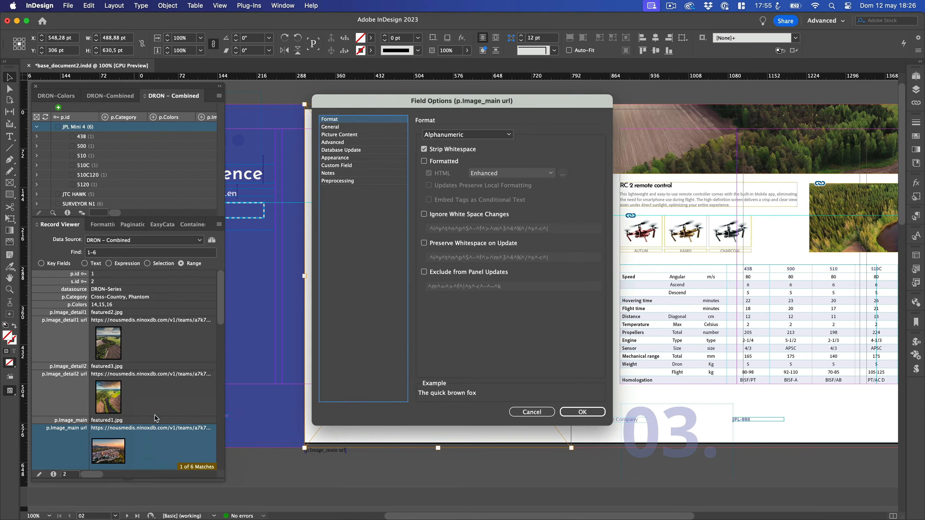
left_click(328, 136)
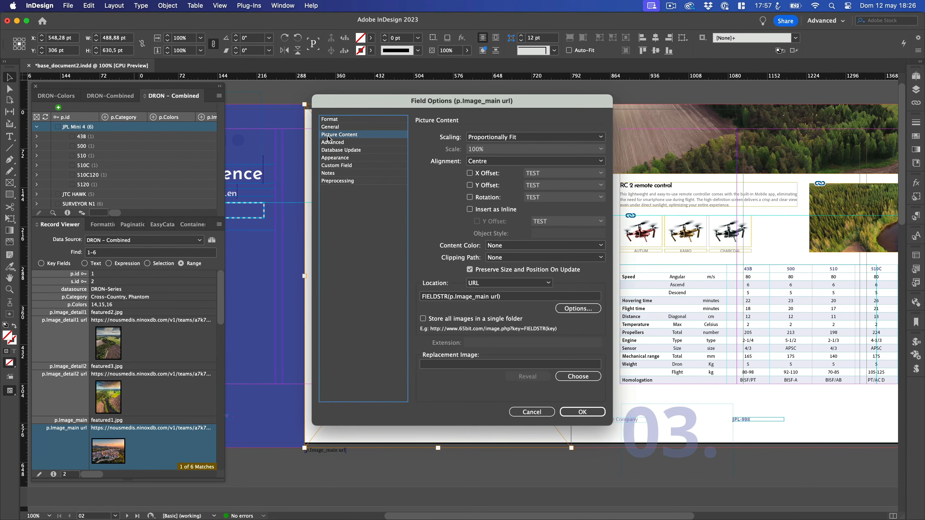
left_click(479, 138)
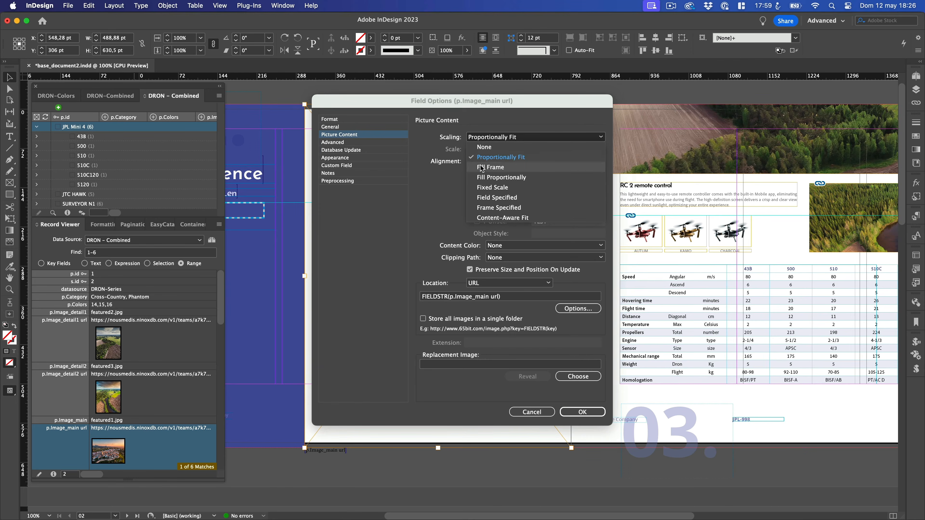
left_click(483, 178)
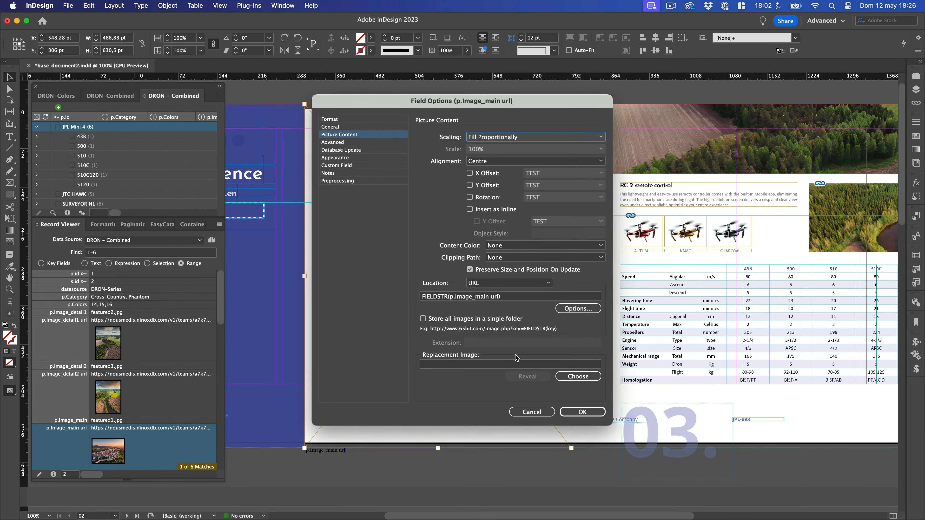
left_click(572, 413)
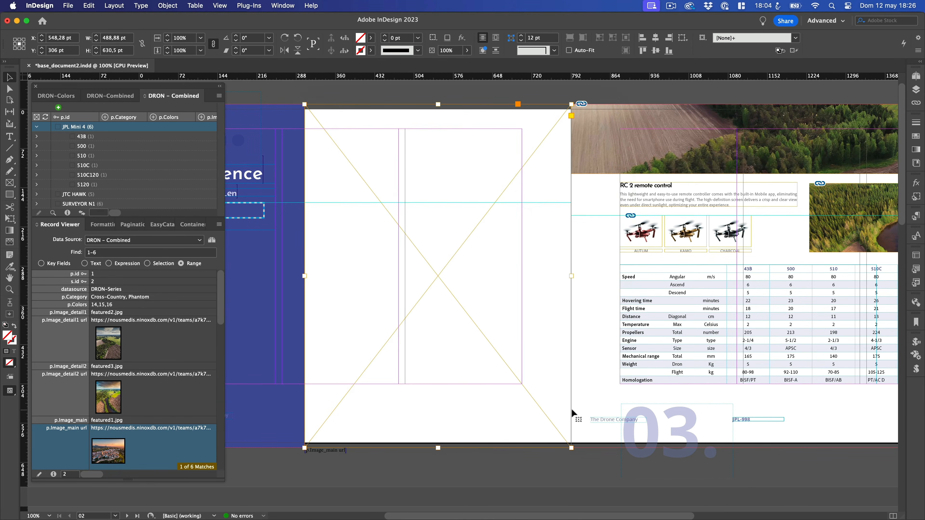
left_click(57, 127)
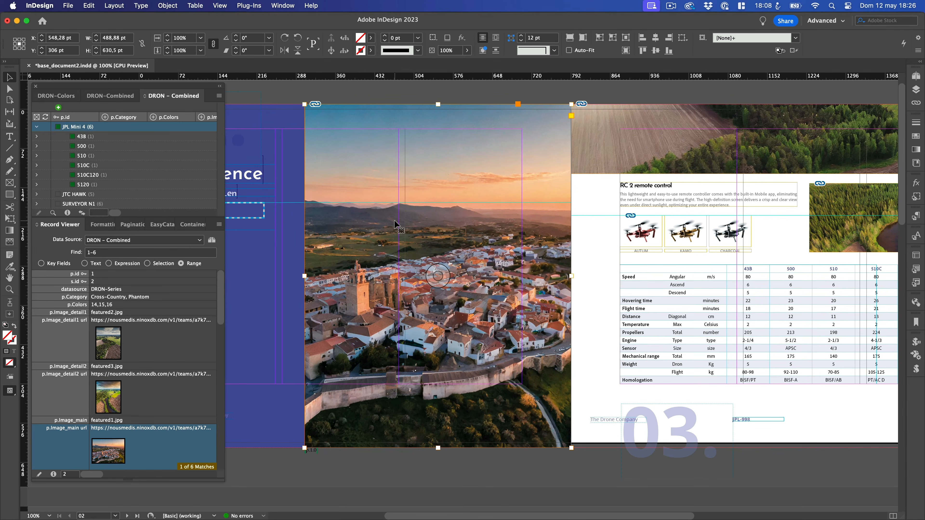
Assign the p.Image_detail1 url field specifier to the wide banner picture frame across the head of page 03
left_click_drag(612, 155, 279, 178)
left_click(708, 207)
double_click(669, 190)
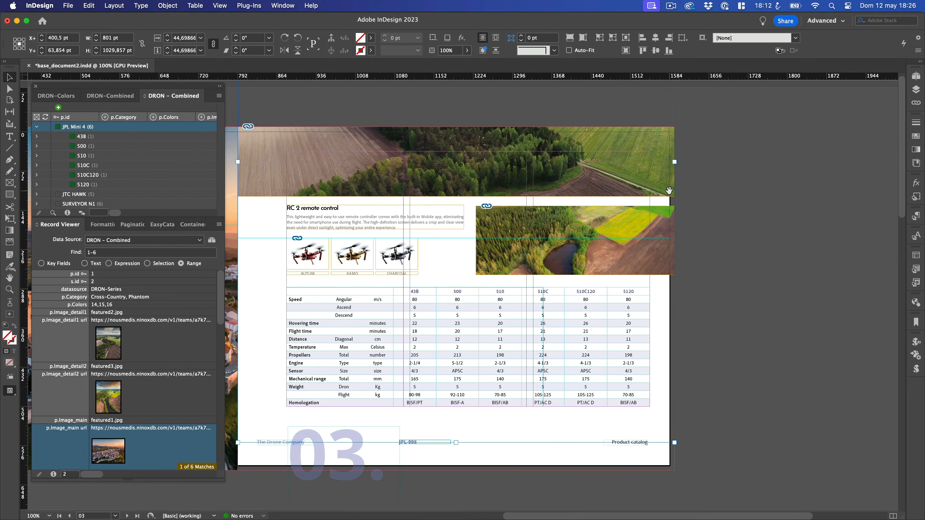
left_click(671, 185)
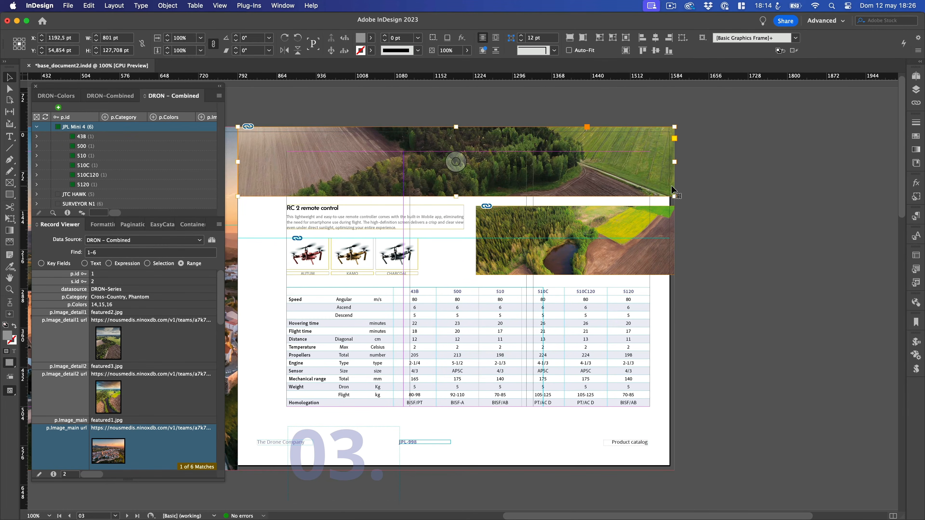
right_click(114, 321)
left_click(142, 330)
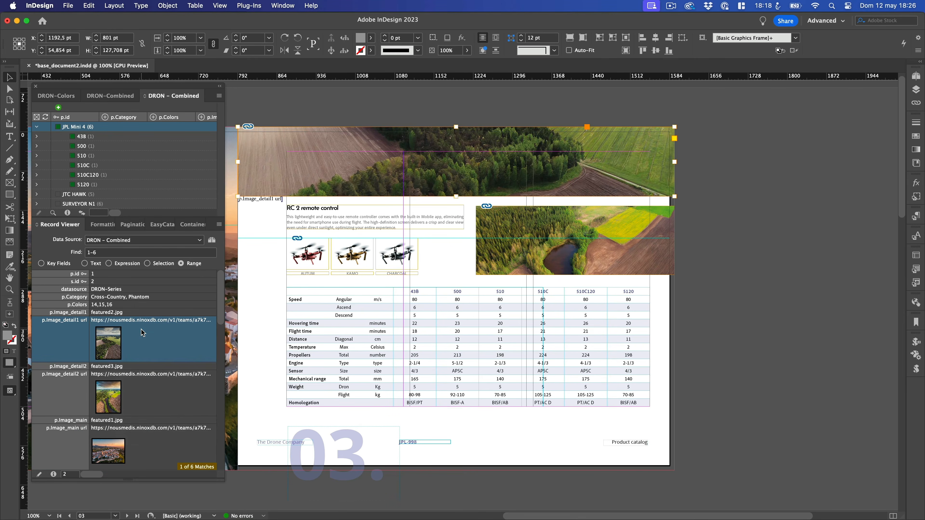
Assign the p.Image_detail2 url field specifier to the smaller landscape picture frame beside the RC 2 remote control text
left_click(701, 259)
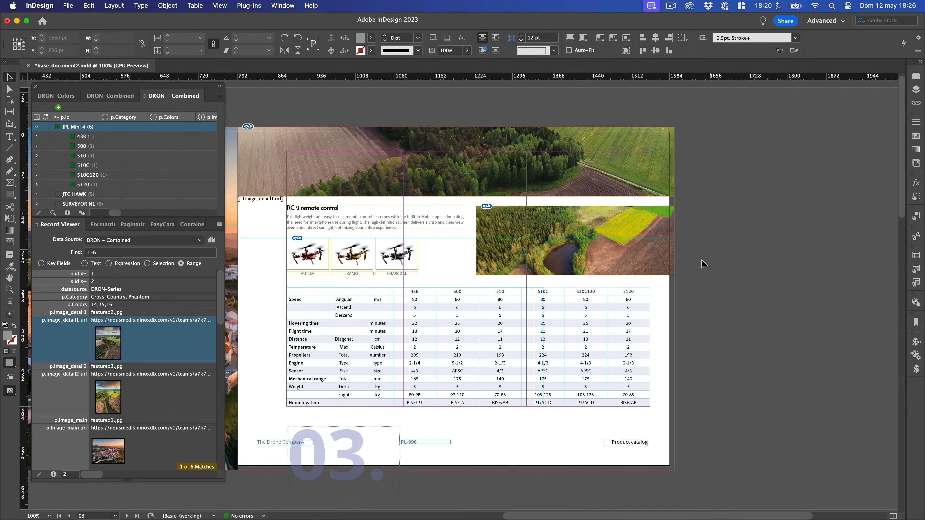
left_click(669, 256)
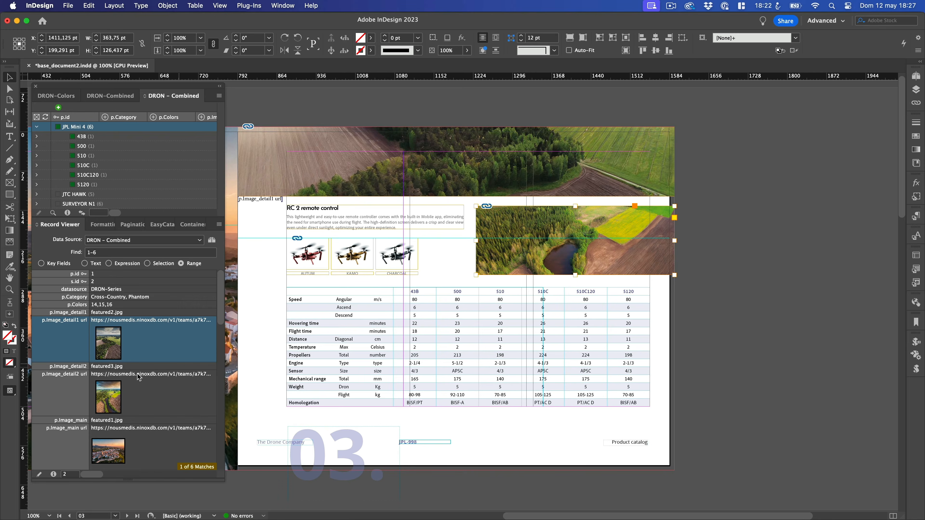
right_click(105, 379)
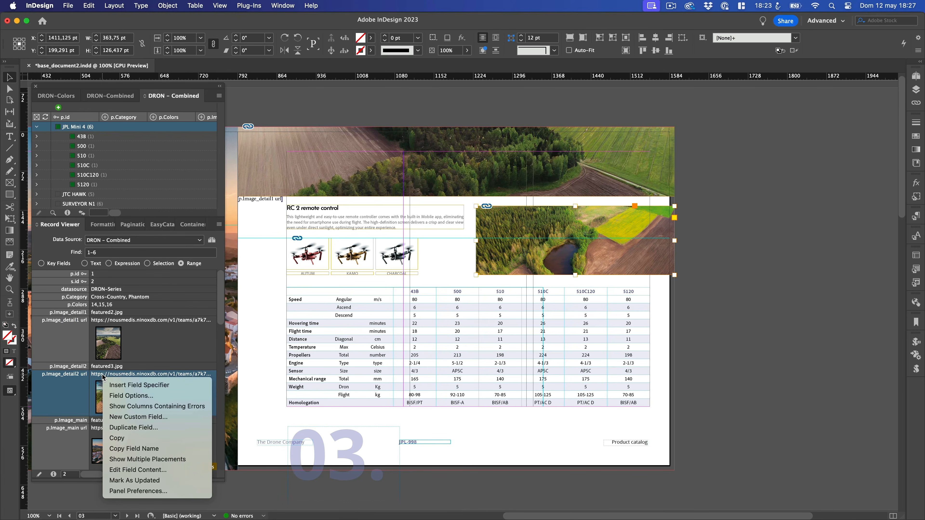
left_click(135, 384)
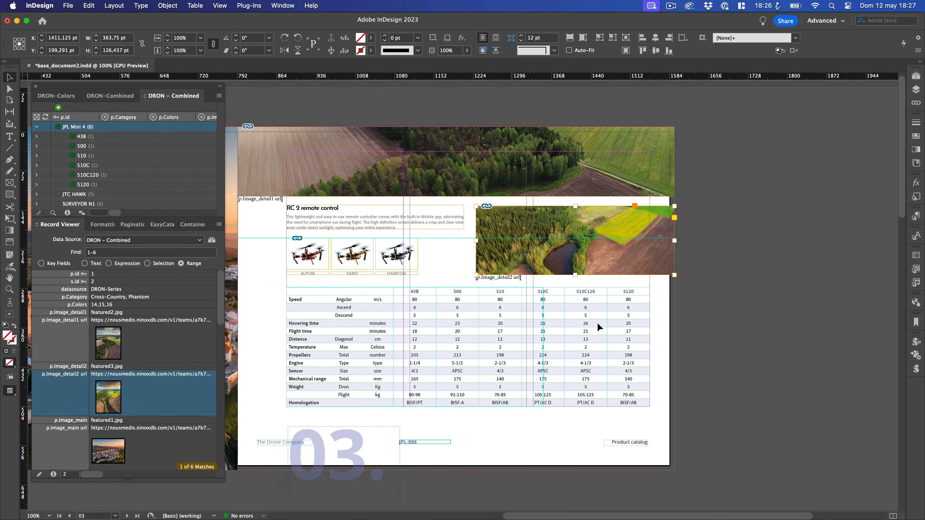
left_click(715, 261)
Delete the photos from the full-page, banner and smaller landscape picture frames, leaving the frames in place
scroll(438, 276, "left", 10)
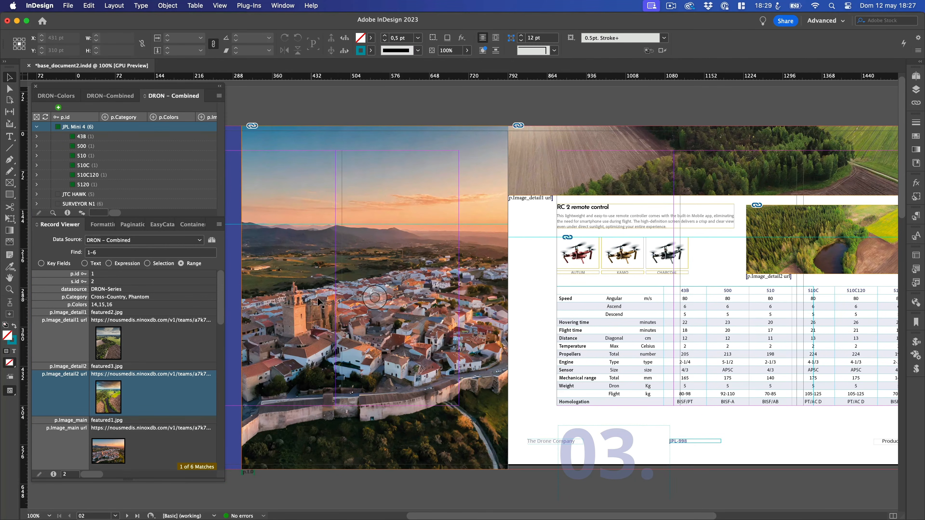
left_click(372, 295)
key("Delete")
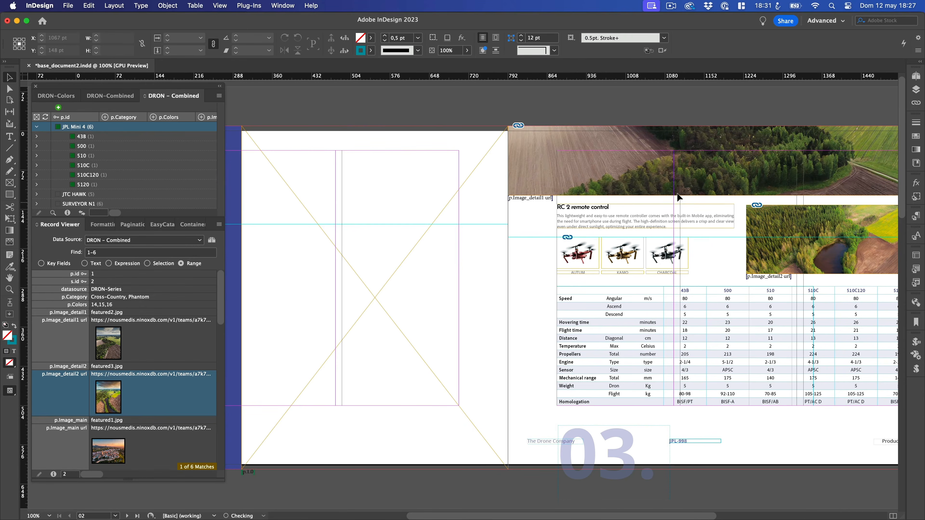
left_click(697, 162)
key("Delete")
scroll(727, 178, "right", 10)
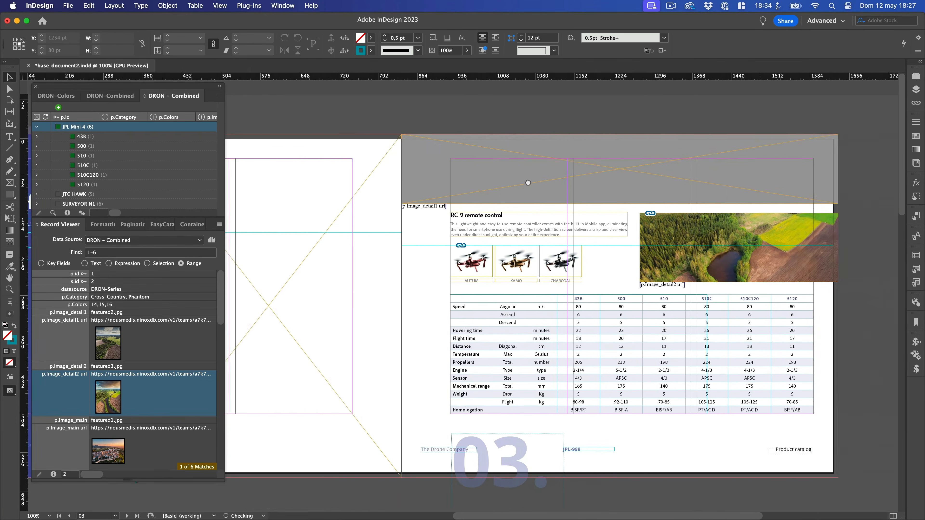
left_click(526, 249)
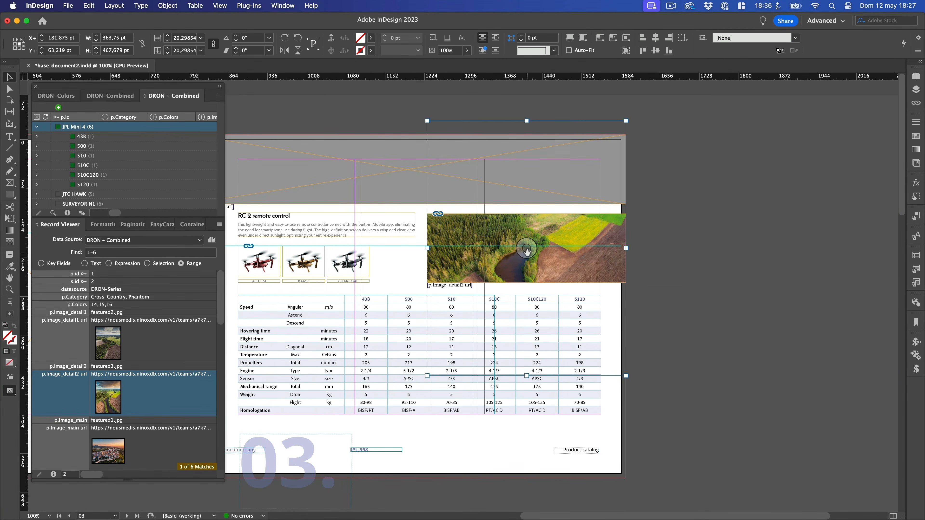
key("Delete")
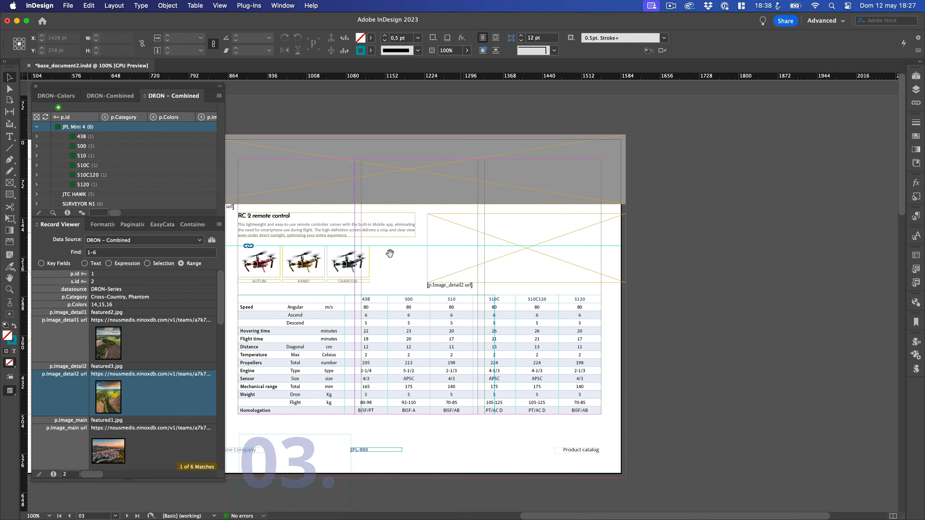
Select the entire heading and paragraph text in the RC 2 remote control frame
scroll(390, 253, "left", 5)
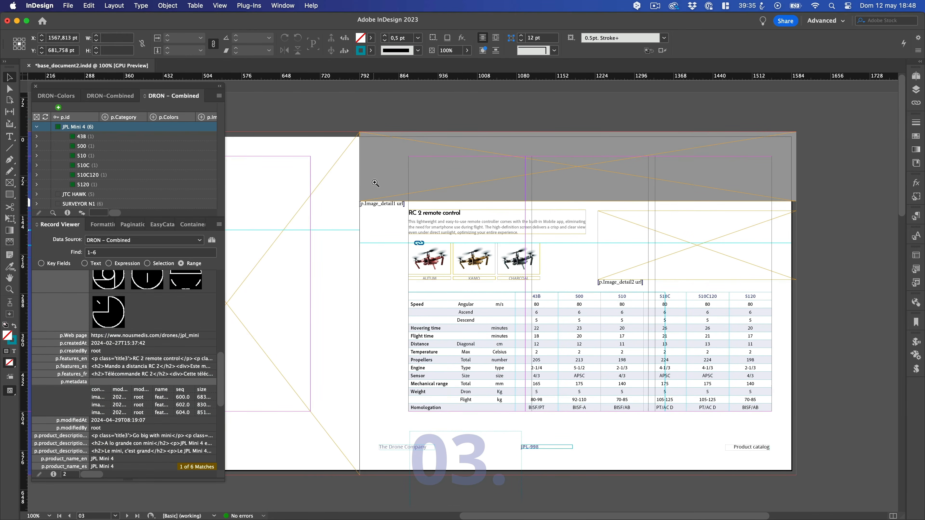
left_click_drag(375, 183, 499, 302)
left_click_drag(648, 280, 474, 270)
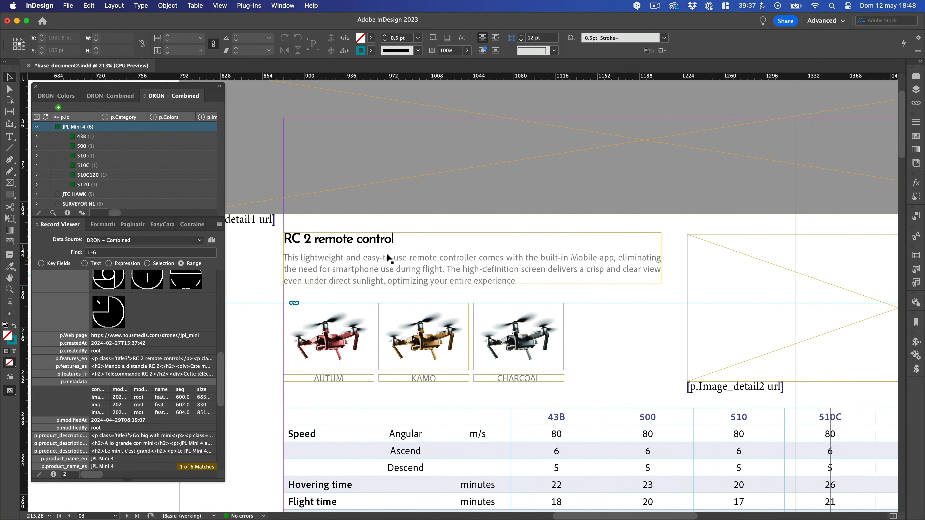
double_click(286, 238)
left_click_drag(285, 238, 567, 299)
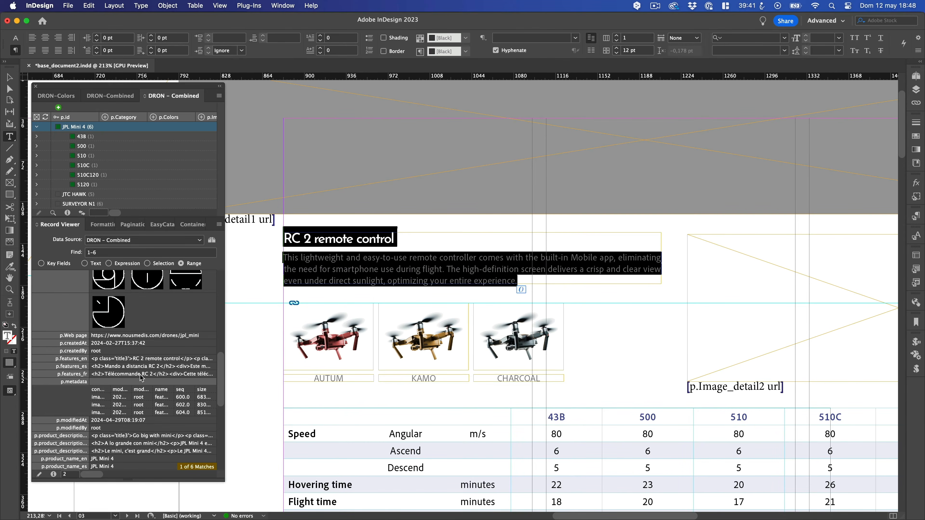
Check the cleansing options and enhanced HTML format settings in the p.features_en field options
right_click(139, 358)
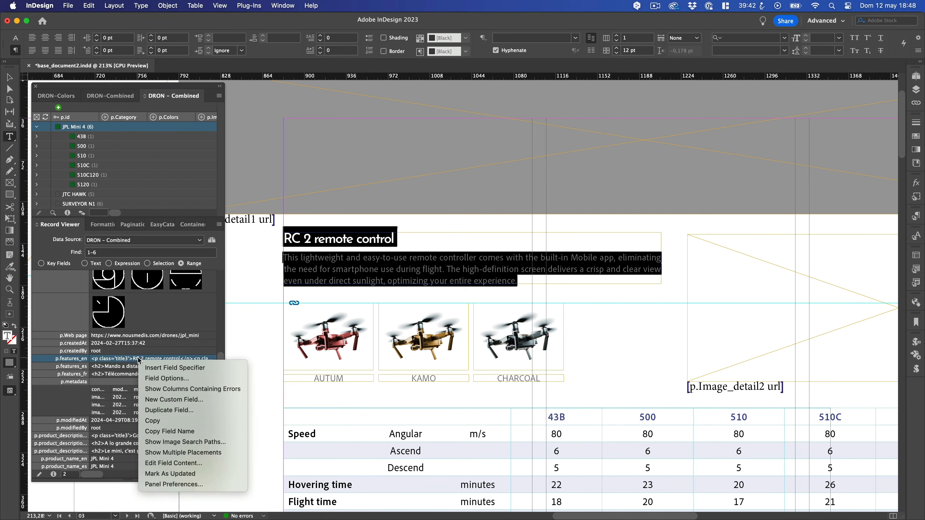
left_click(167, 379)
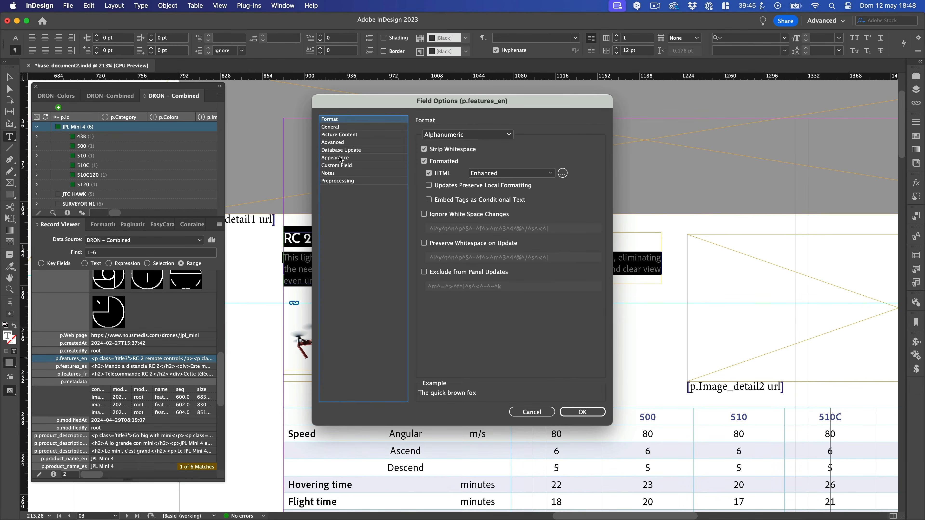
left_click(339, 127)
triple_click(473, 219)
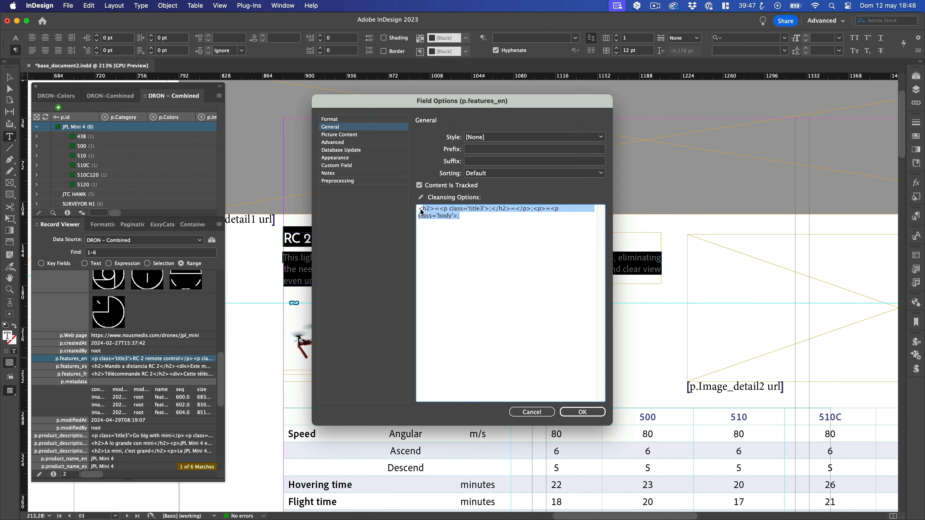
left_click(331, 120)
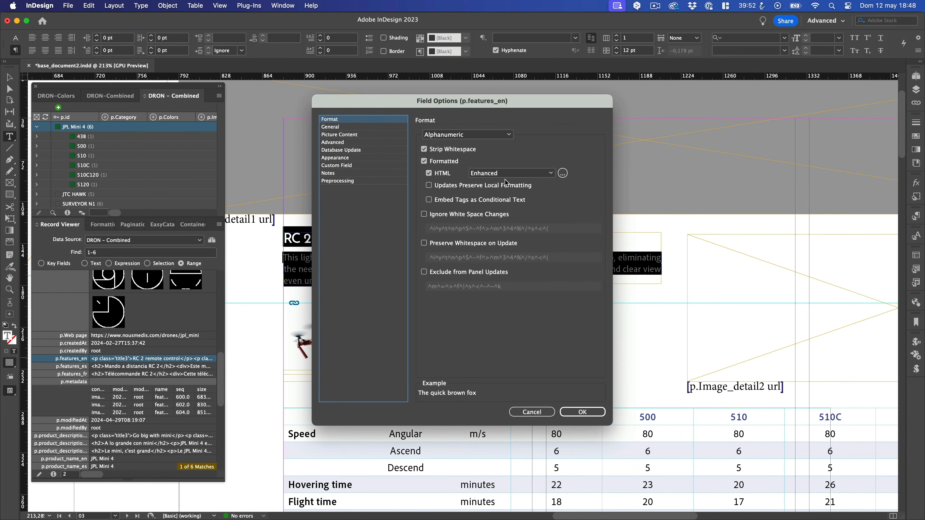
left_click(582, 412)
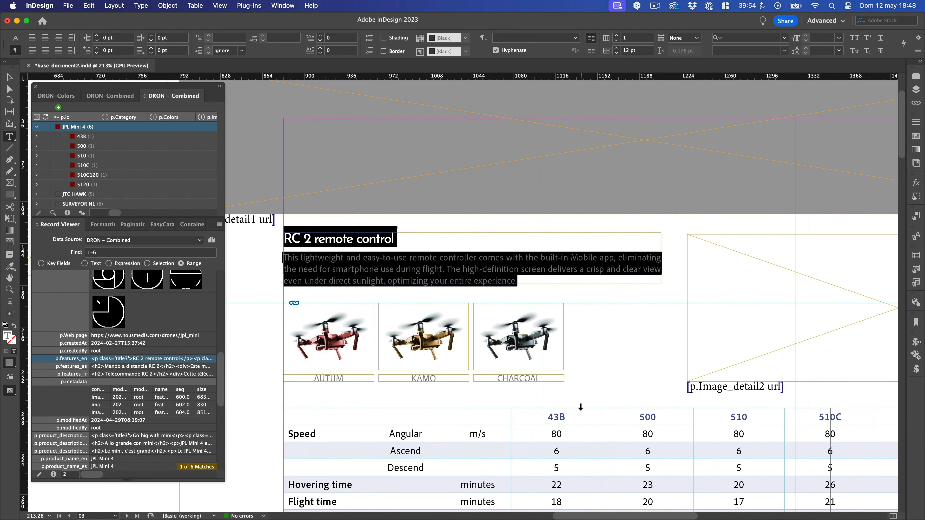
Replace the selected RC 2 remote control text with the p.features_en field specifier
right_click(160, 360)
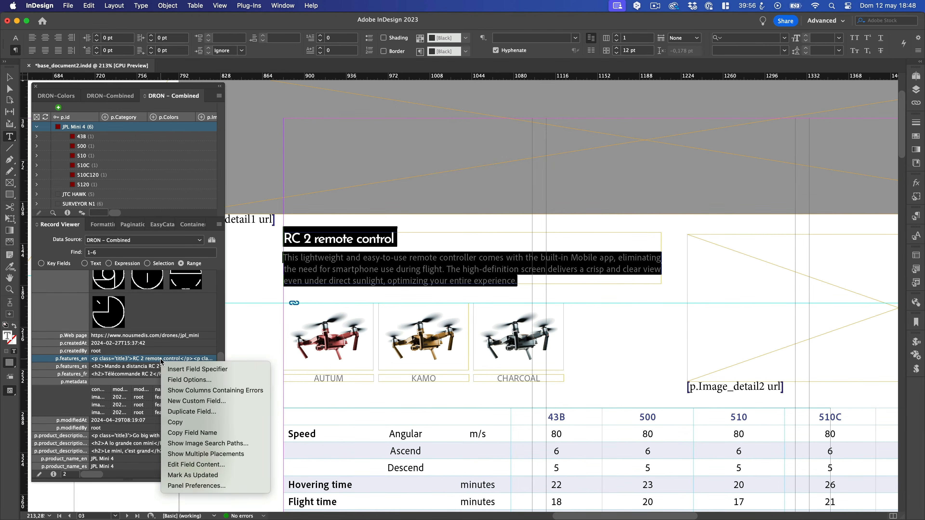
left_click(184, 369)
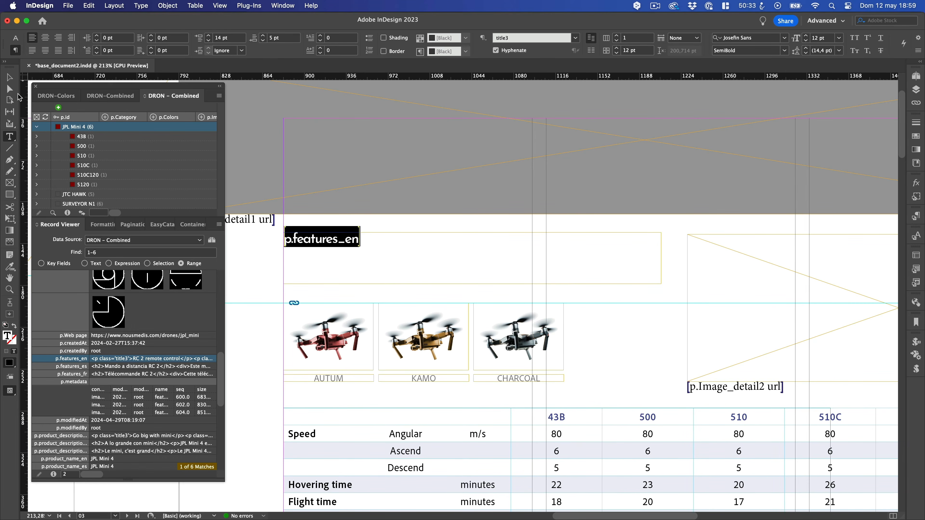
left_click(10, 78)
Examine the three captioned drone colour pictures and the first fields of the JPL Mini 4 record
scroll(364, 255, "down", 3)
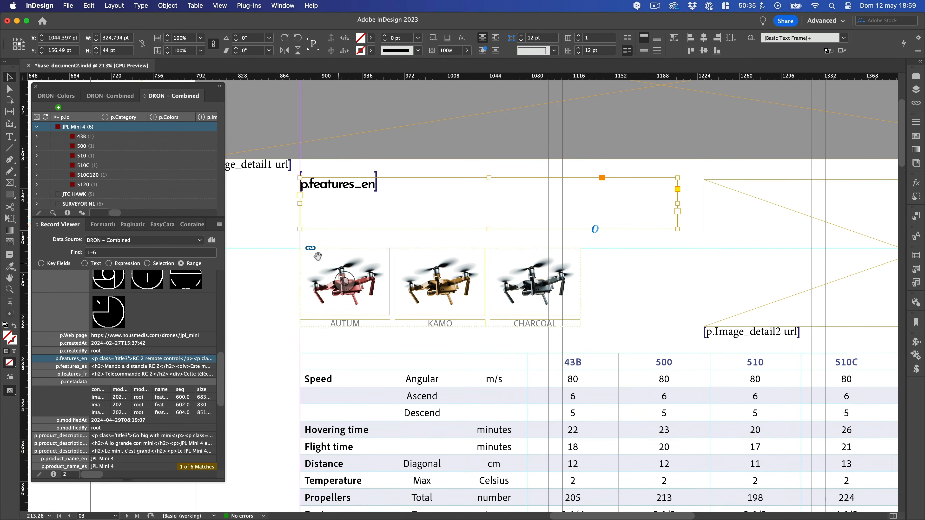
scroll(381, 221, "up", 5)
scroll(489, 288, "down", 1)
scroll(490, 288, "right", 1)
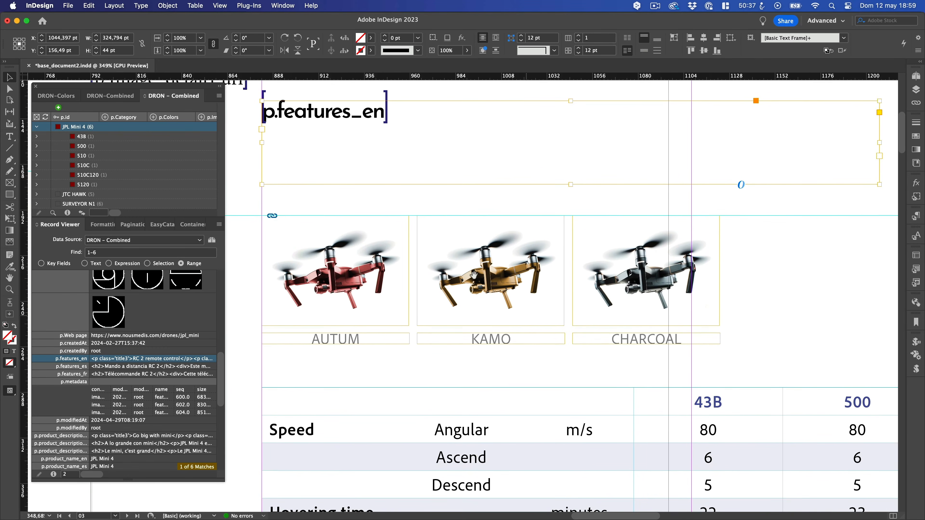
left_click(770, 315)
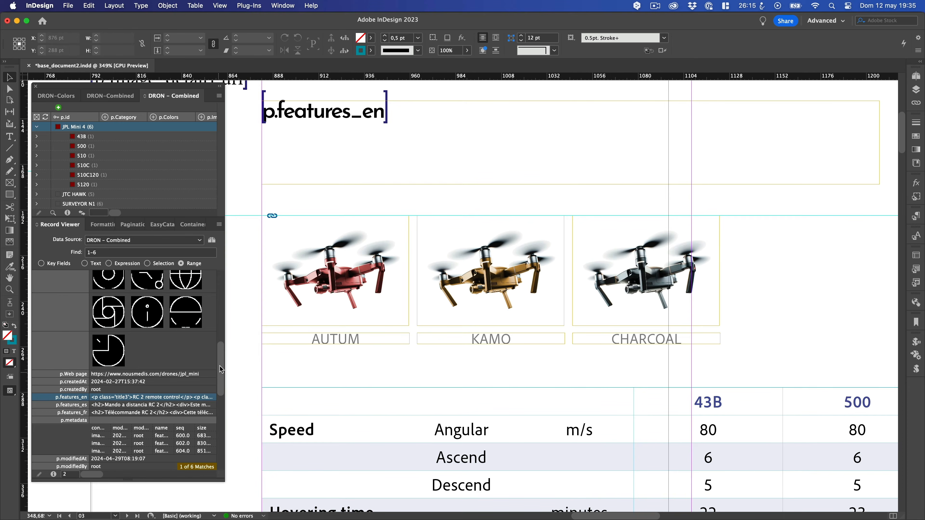
left_click_drag(222, 356, 222, 274)
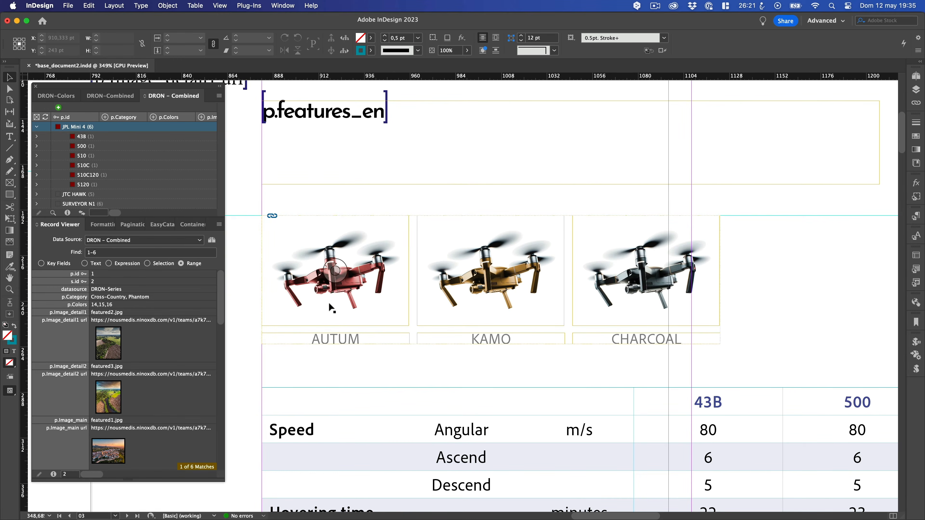
Switch to the drone database in the Arc browser and open the Products table's field editor
key("super+Tab")
left_click(364, 247)
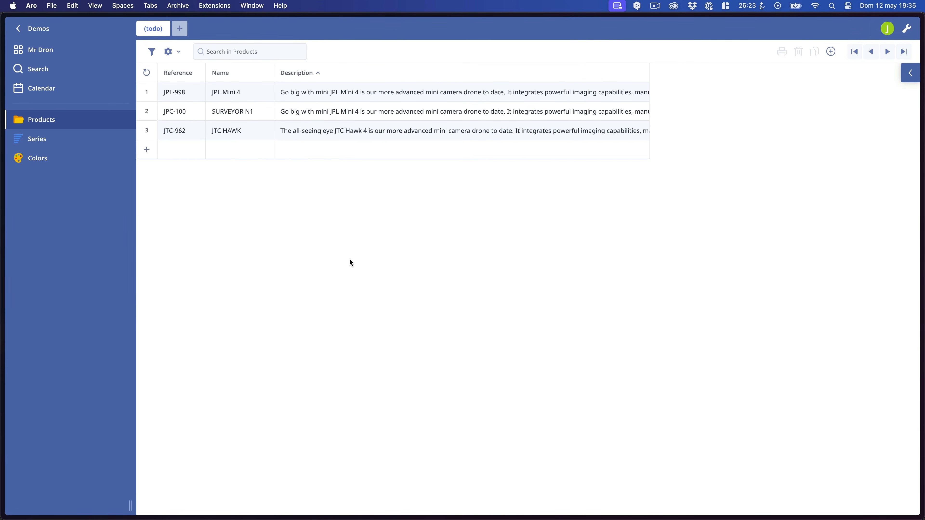
left_click(169, 53)
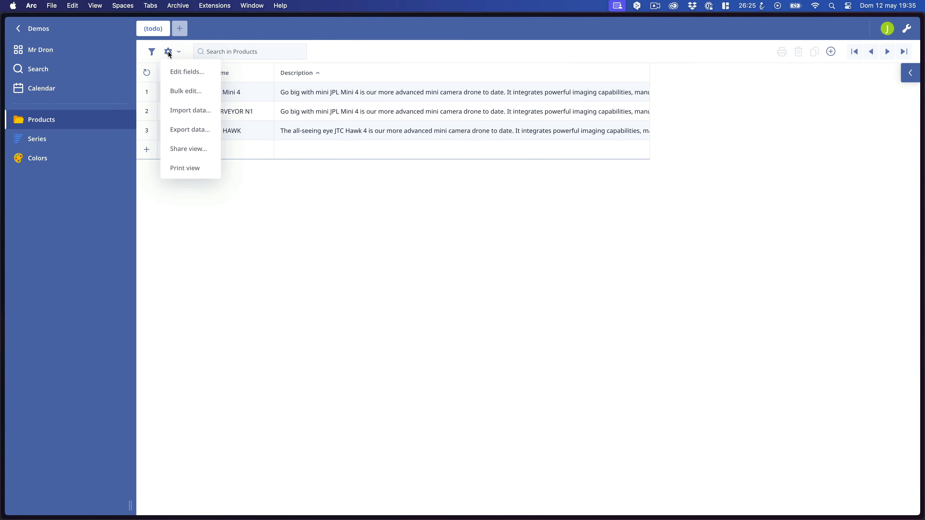
left_click(181, 72)
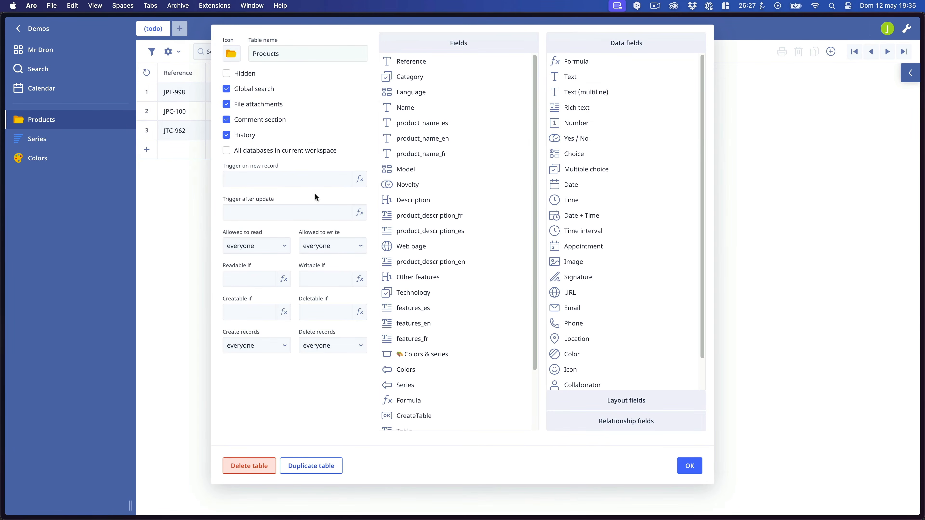
Examine the NX Script behind the Products table's Formula field without changing it
left_click(419, 400)
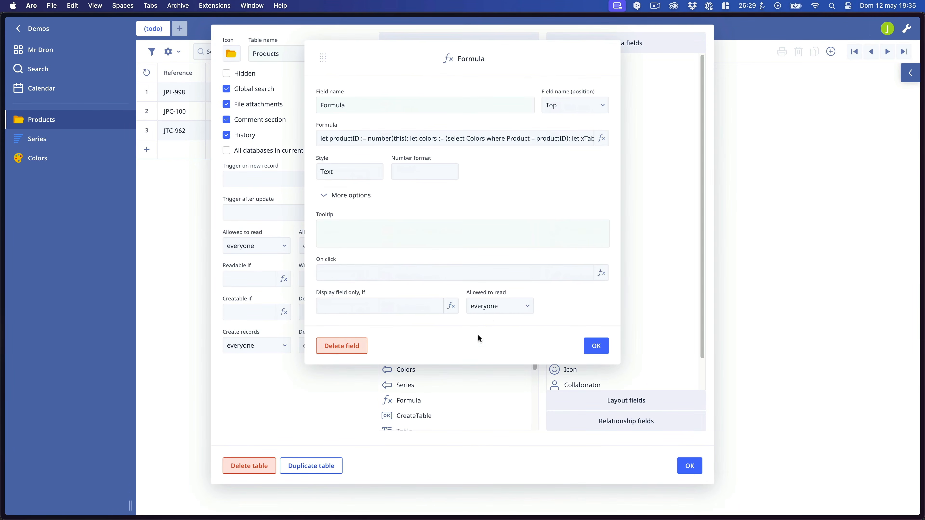
left_click(601, 139)
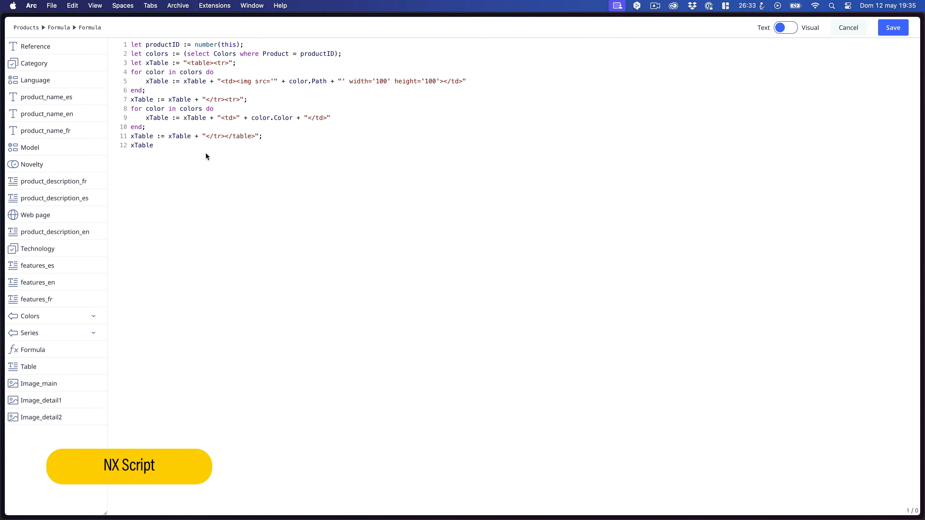
left_click(848, 32)
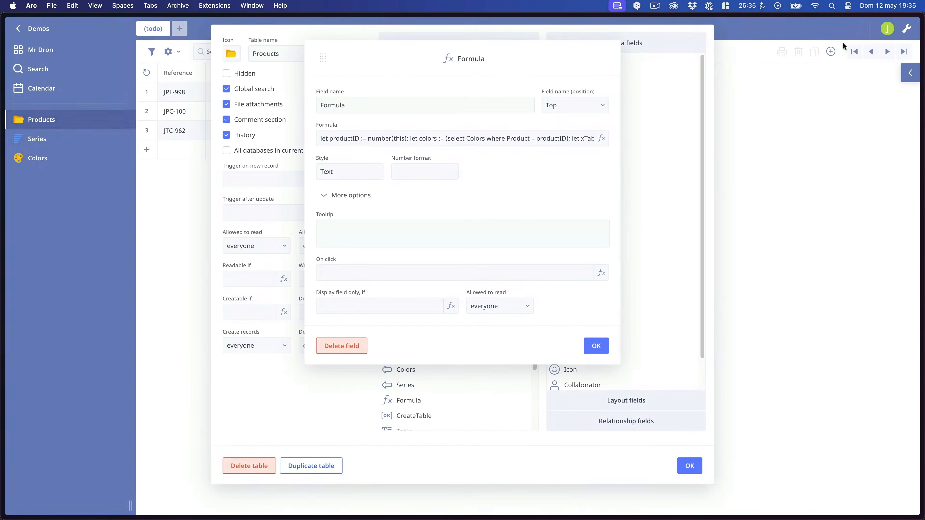
View the createformattedcontent.lua script in the Code editor, and return to the catalogue document in InDesign
key("super+Tab")
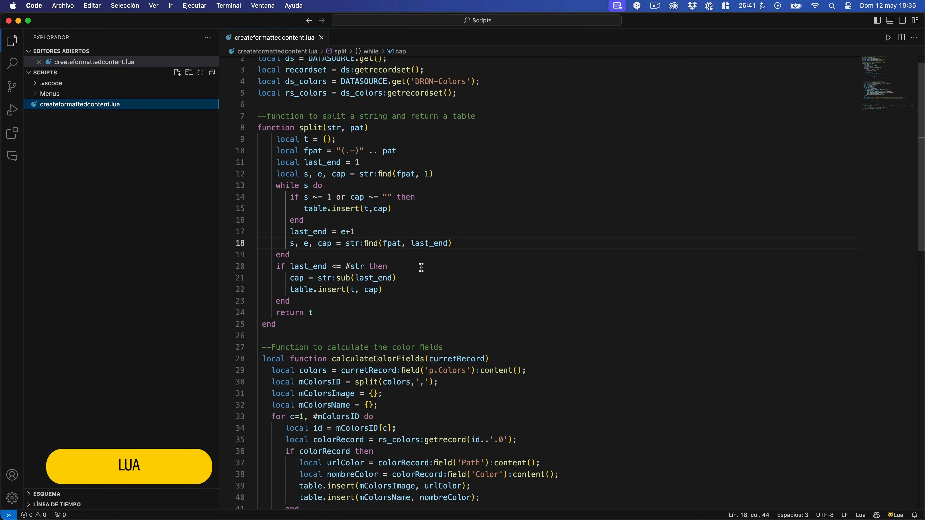
key("super+Tab")
key("super+Tab")
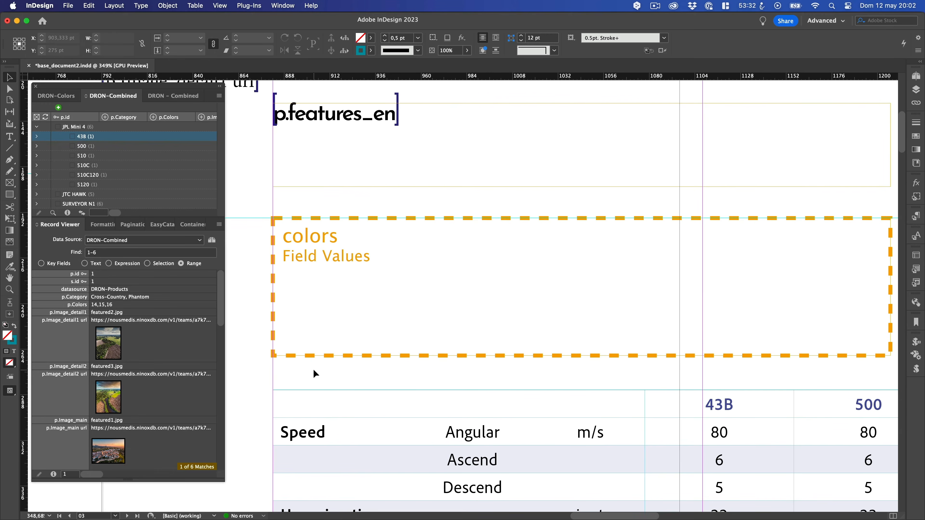
Check the custom field type and the advanced multiple-values setting in the colors_images field options
left_click_drag(220, 303, 217, 461)
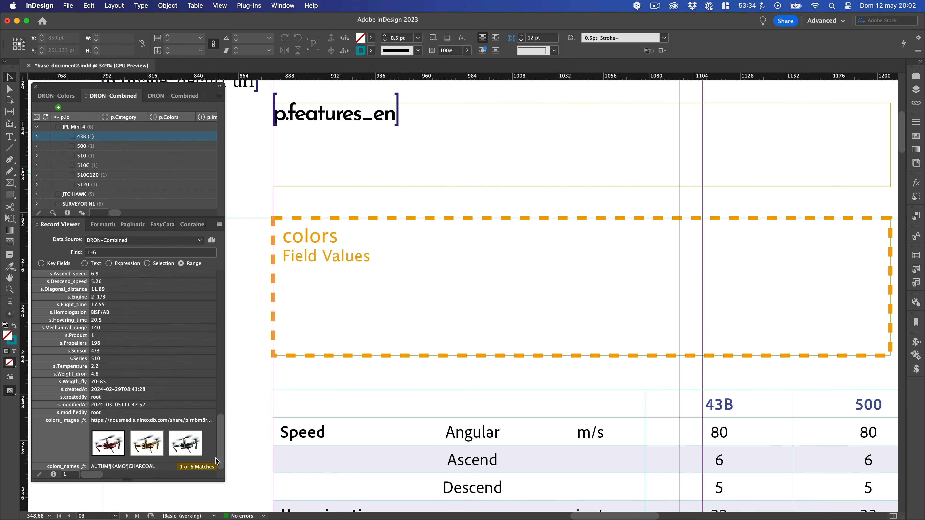
right_click(184, 425)
left_click(212, 414)
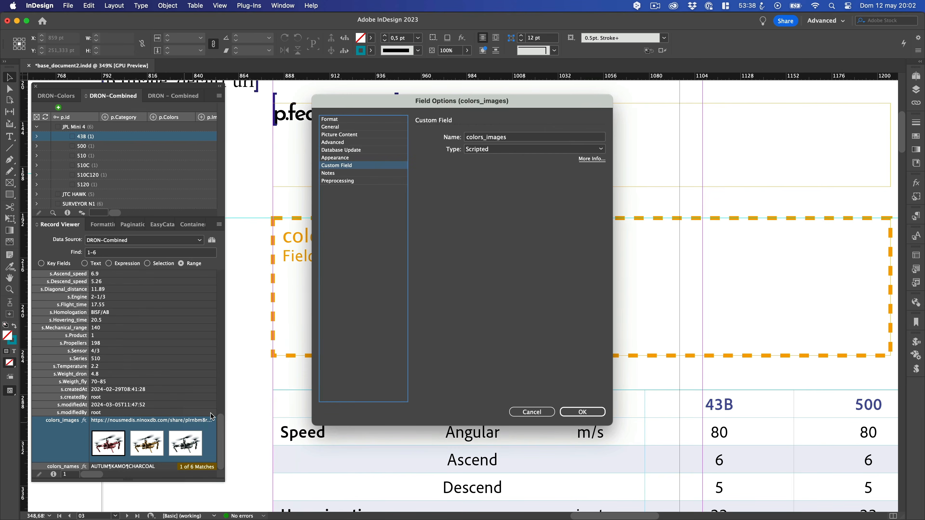
left_click(341, 143)
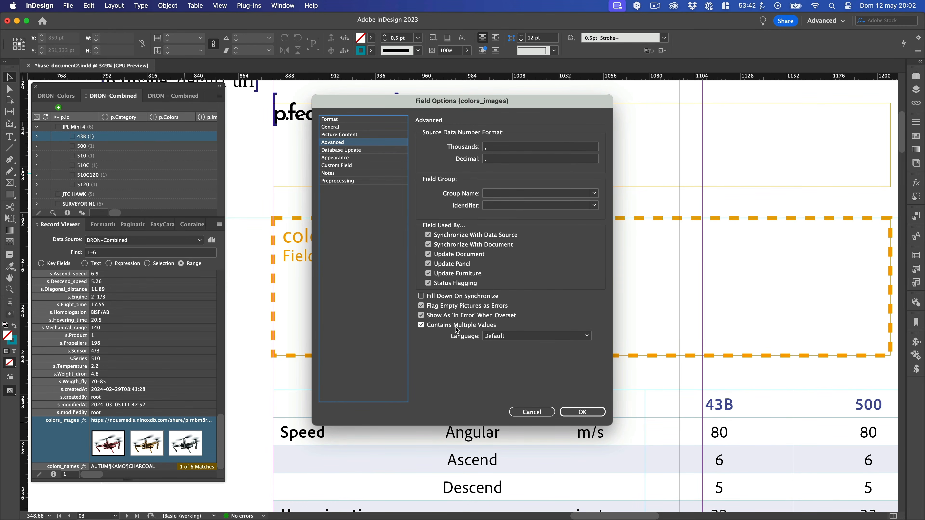
left_click(572, 410)
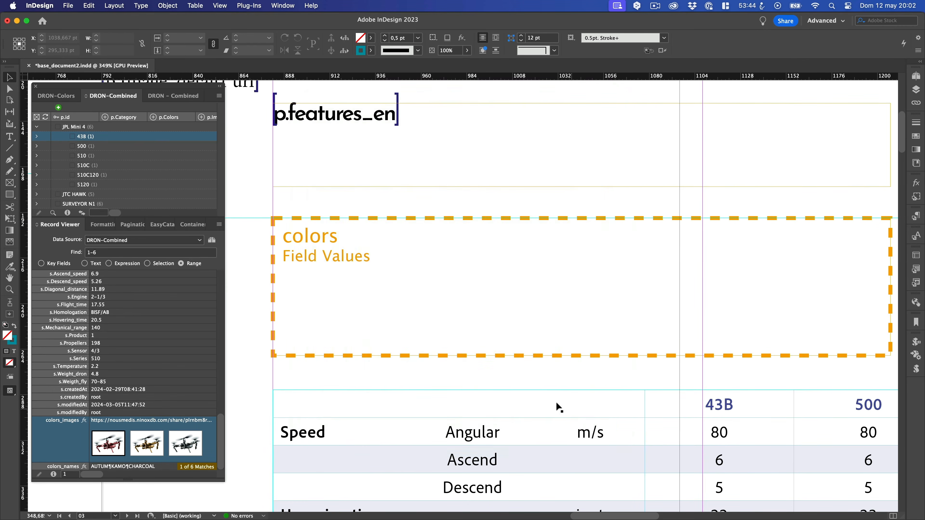
Check the general settings of the embedded colors formatting rule, including its data source and usage
left_click(108, 226)
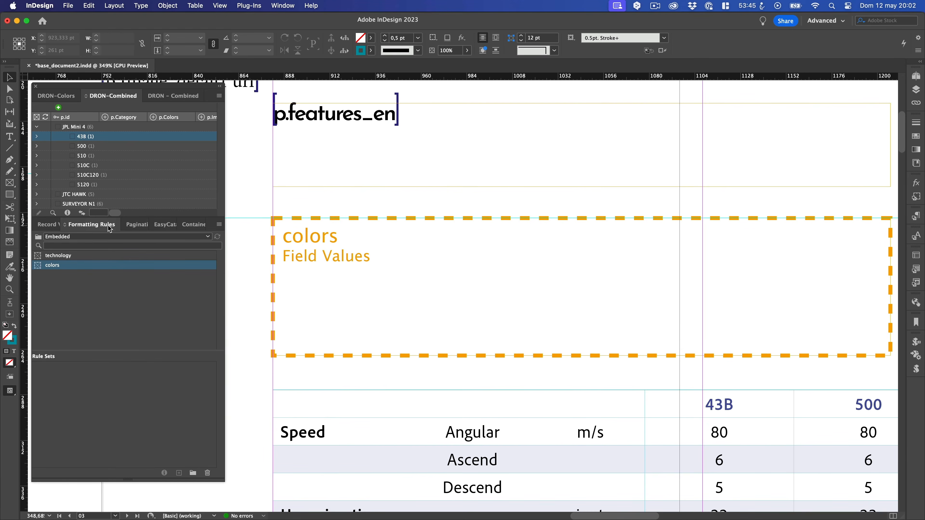
double_click(80, 266)
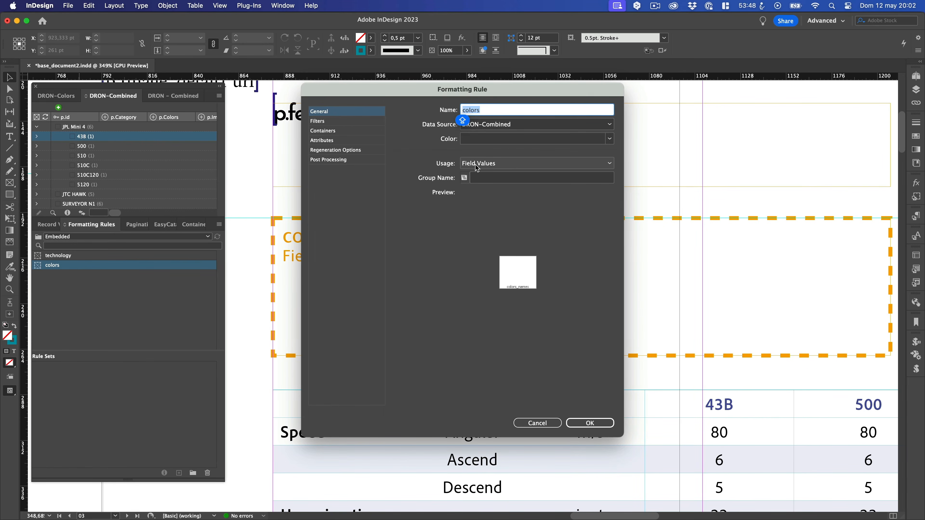
left_click(588, 423)
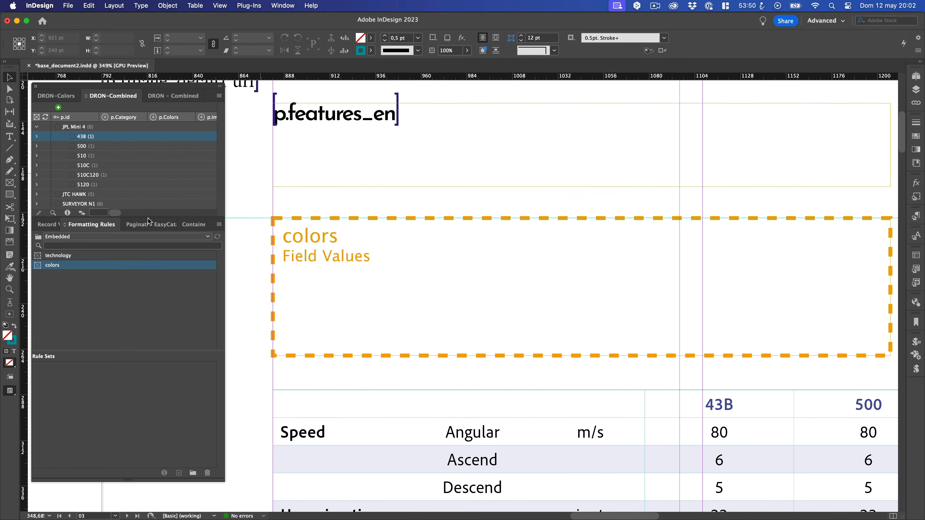
Populate the colors Field Values frame with the 43B record of JPL Mini 4 and preview the result without guides
left_click_drag(50, 140, 387, 265)
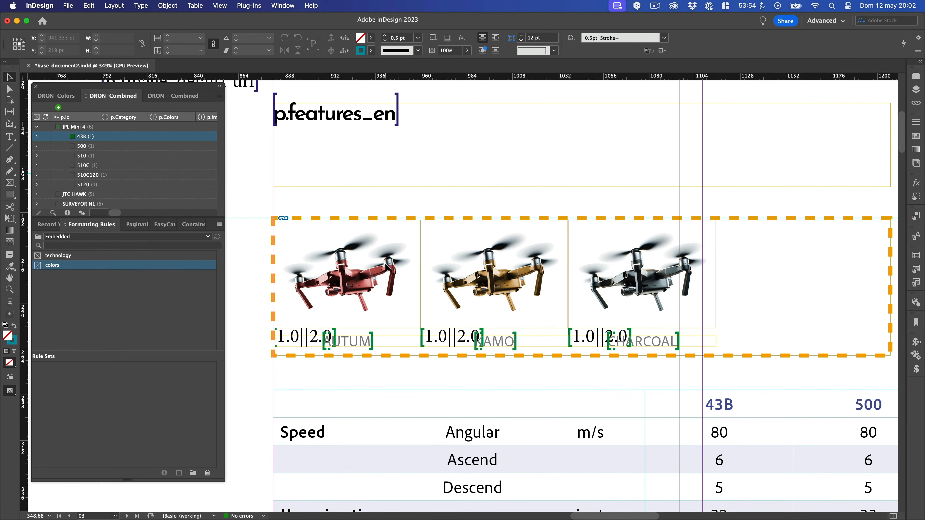
key("w")
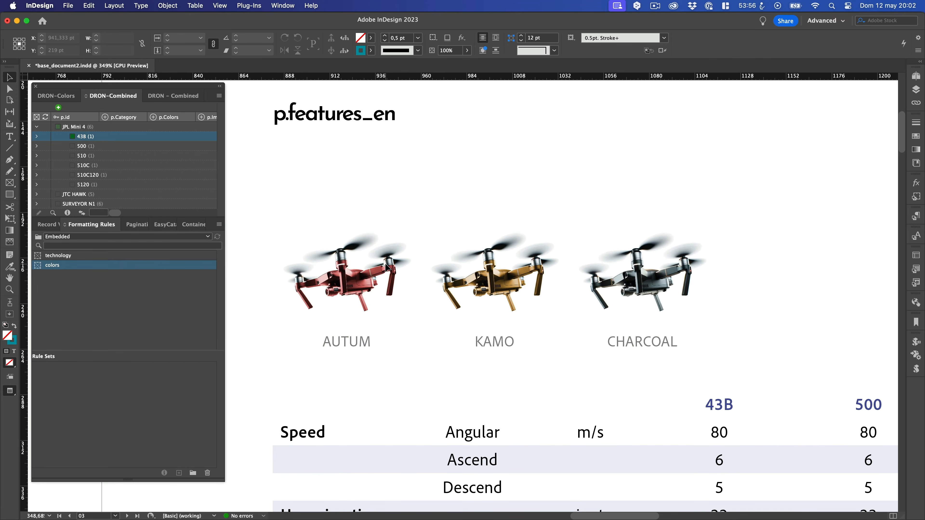
key("w")
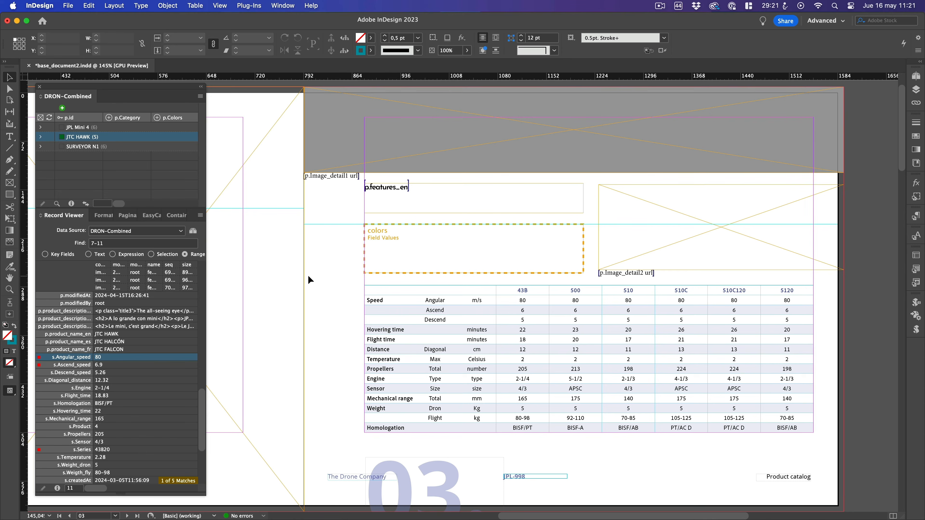
left_click_drag(531, 319, 504, 305)
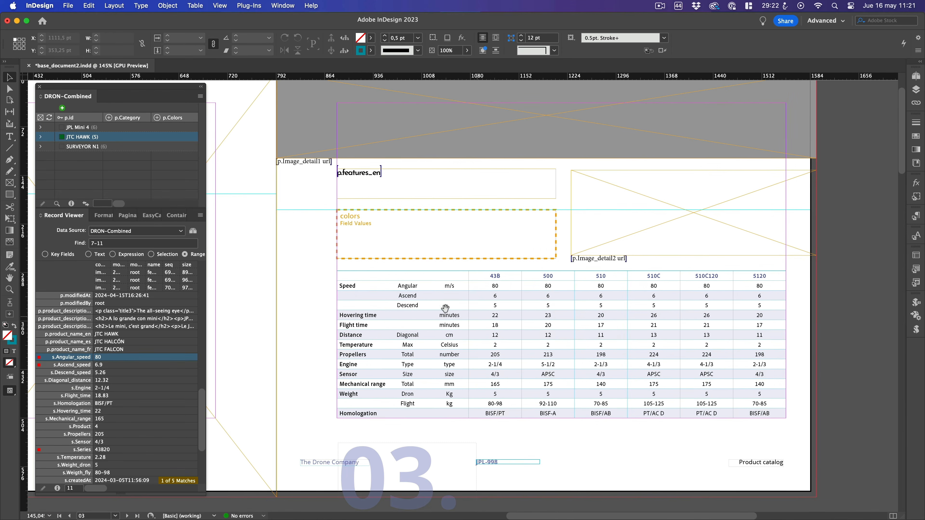
left_click_drag(313, 259, 371, 306)
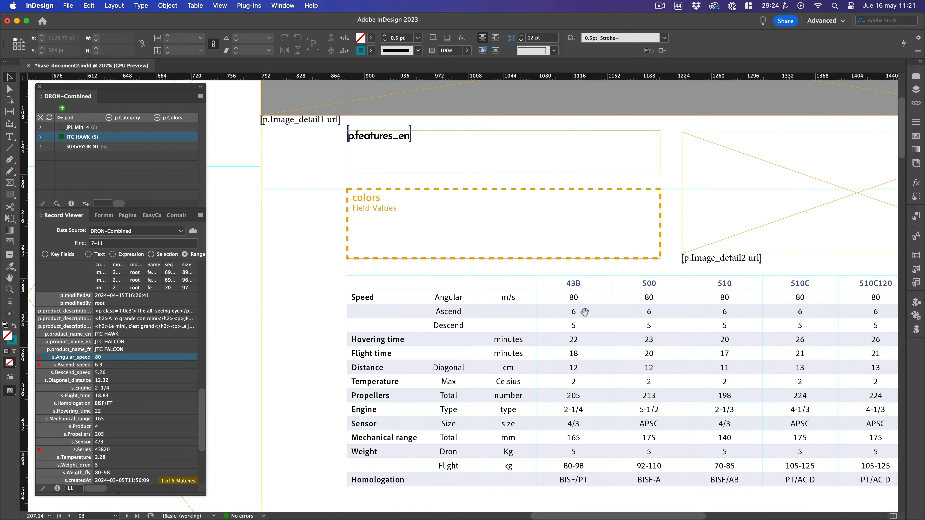
left_click_drag(579, 312, 485, 249)
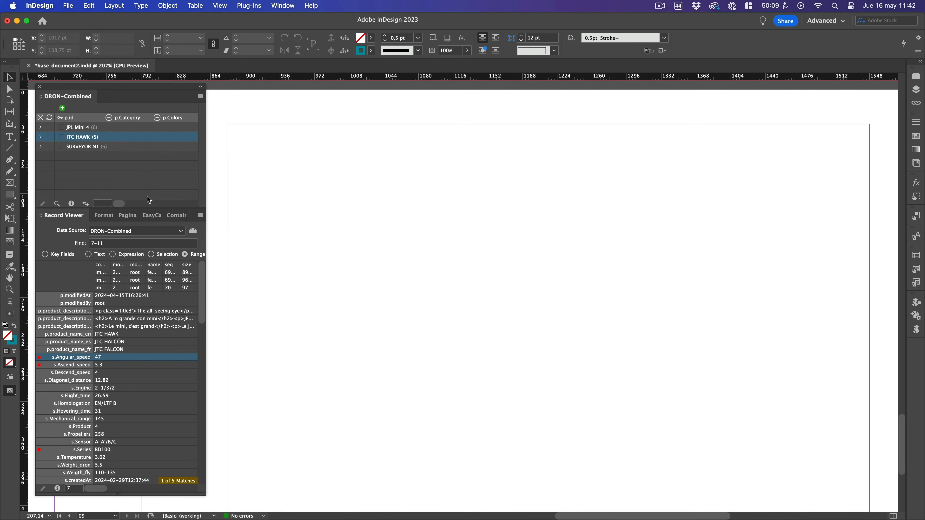
Draw a text frame about 337 by 121 pt on page 09 and insert a table with one header row, one body row and two columns
left_click(10, 136)
left_click_drag(346, 182, 669, 298)
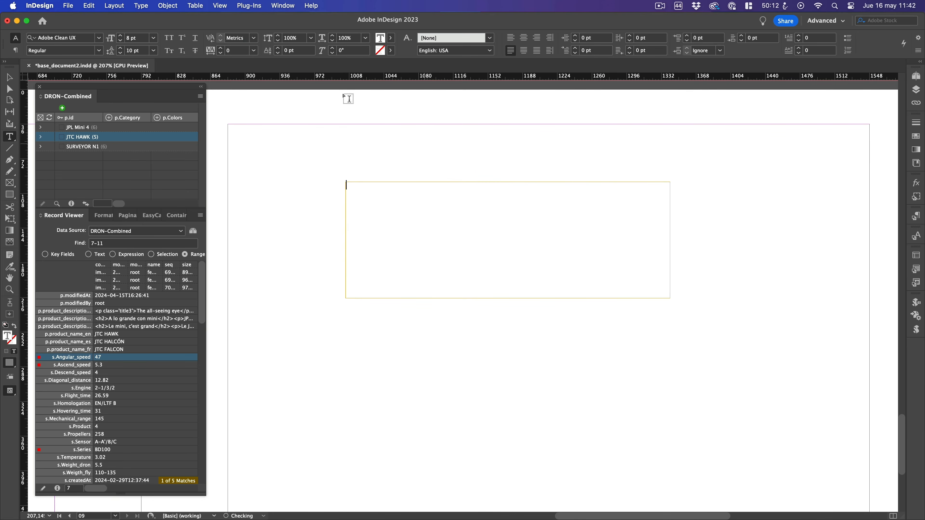
left_click(195, 5)
left_click(212, 19)
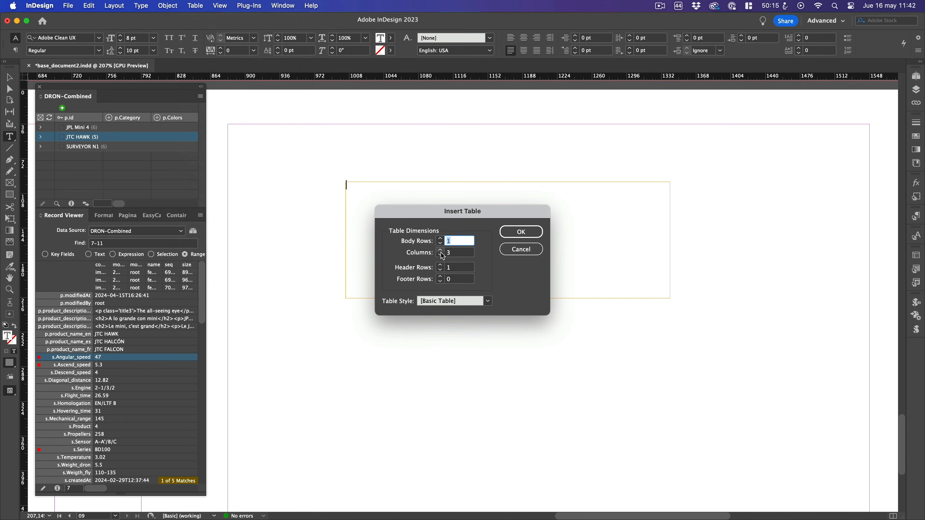
left_click(441, 255)
left_click(510, 233)
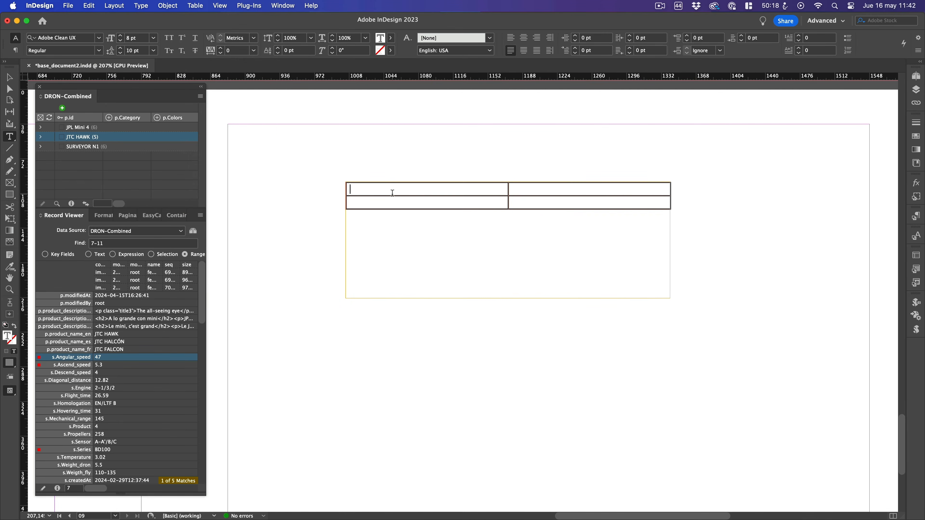
Label the first column's rows Series, Angular speed and Ascend speed, inserting one row below the second for the last label
type("Series ")
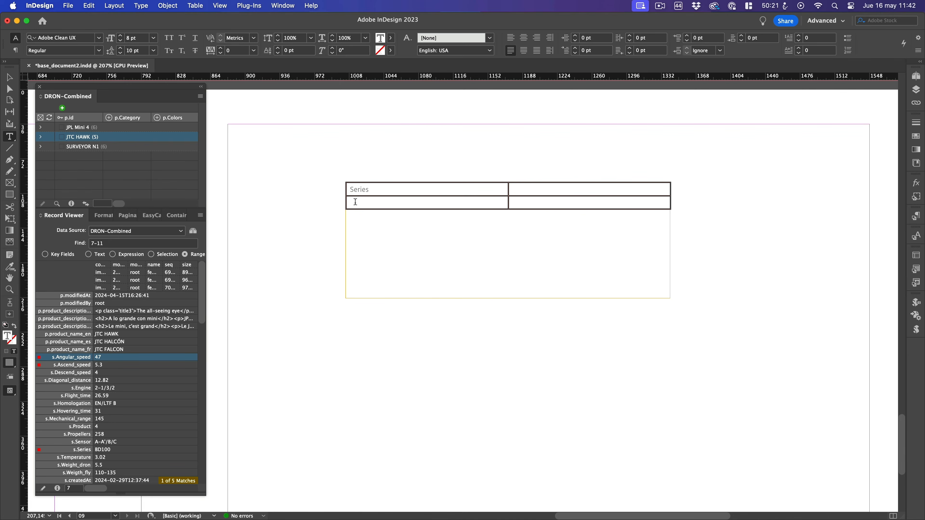
type("Angular speed")
scroll(463, 291, "down", 2)
left_click(333, 180)
right_click(360, 190)
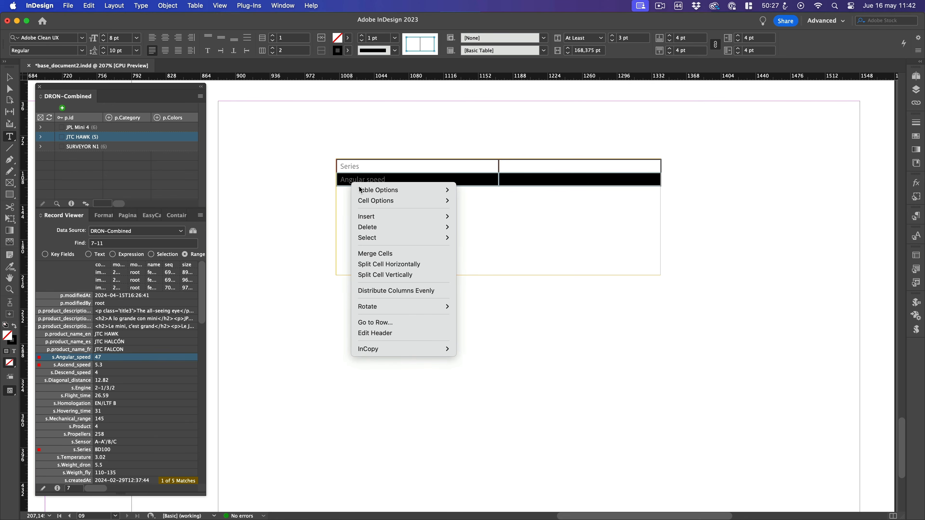
mouse_move(437, 216)
left_click(464, 218)
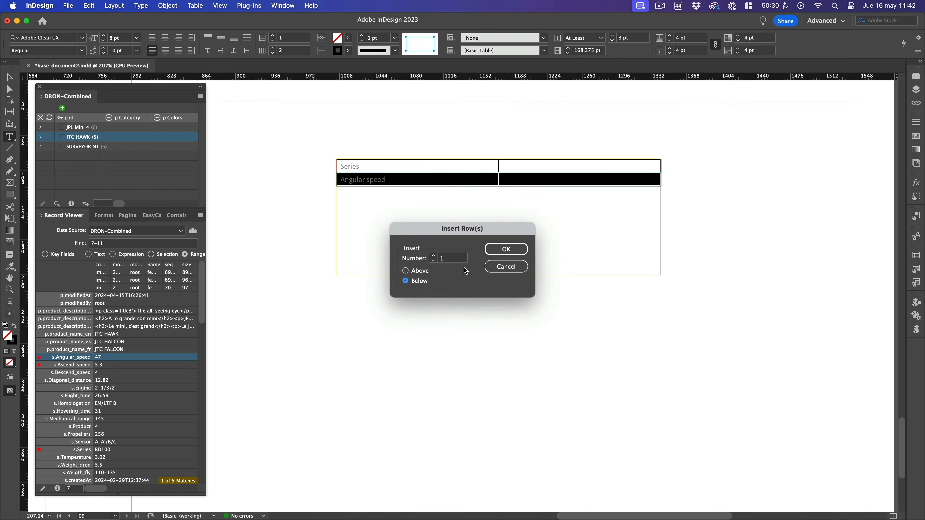
key("Return")
left_click(361, 195)
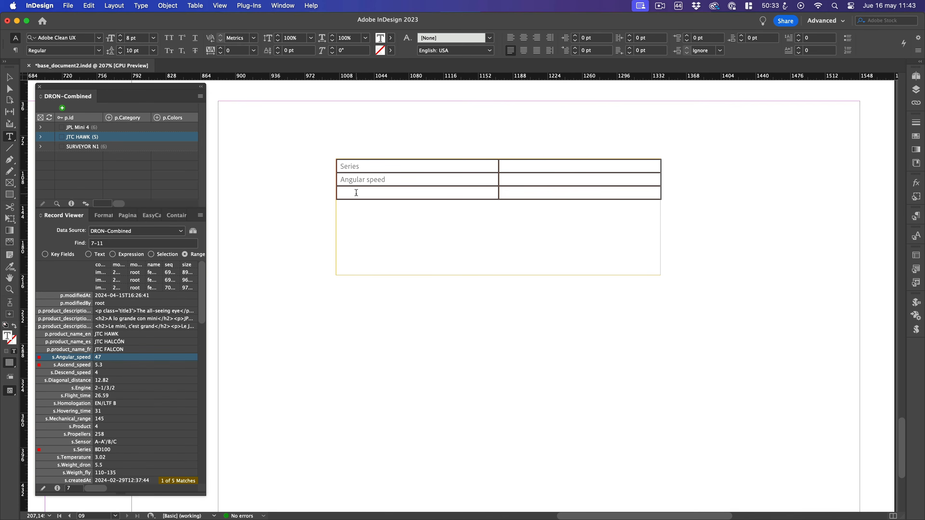
type("Ascend speed")
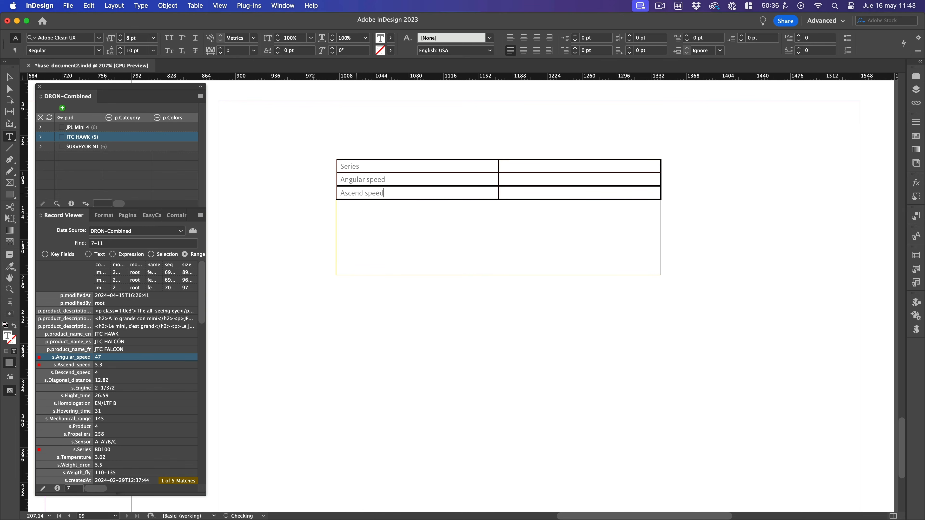
Insert the s.Series, s.Angular_speed and s.Ascend_speed field specifiers into the second column's matching cells and centre that column
right_click(115, 450)
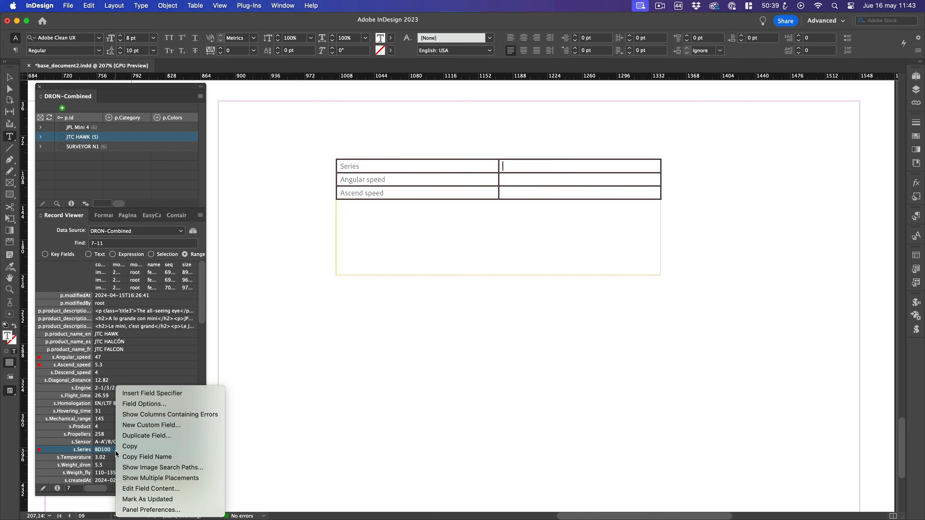
left_click(138, 392)
left_click(556, 181)
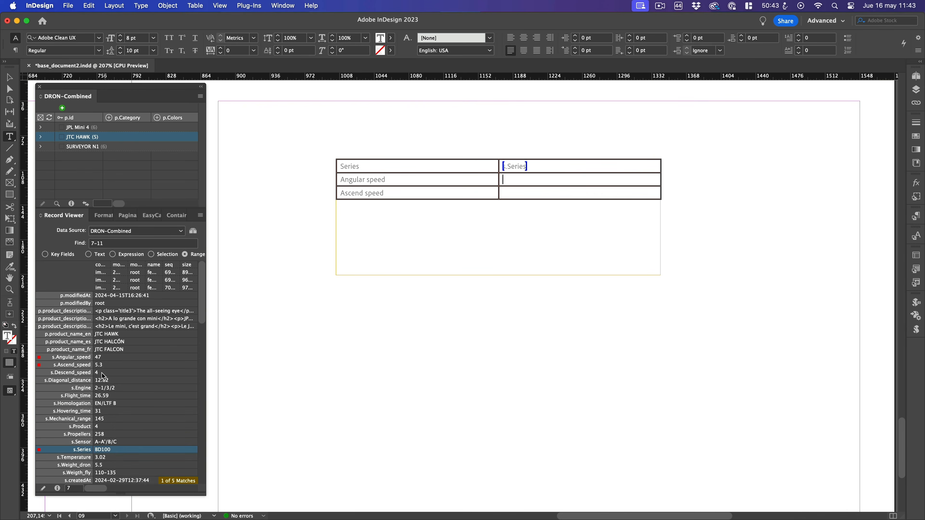
right_click(106, 357)
left_click(543, 193)
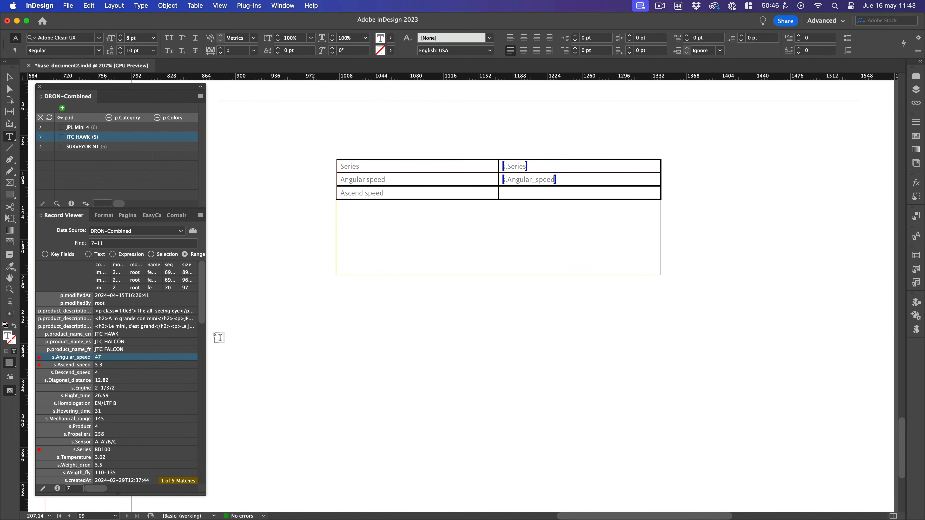
right_click(117, 365)
left_click(143, 374)
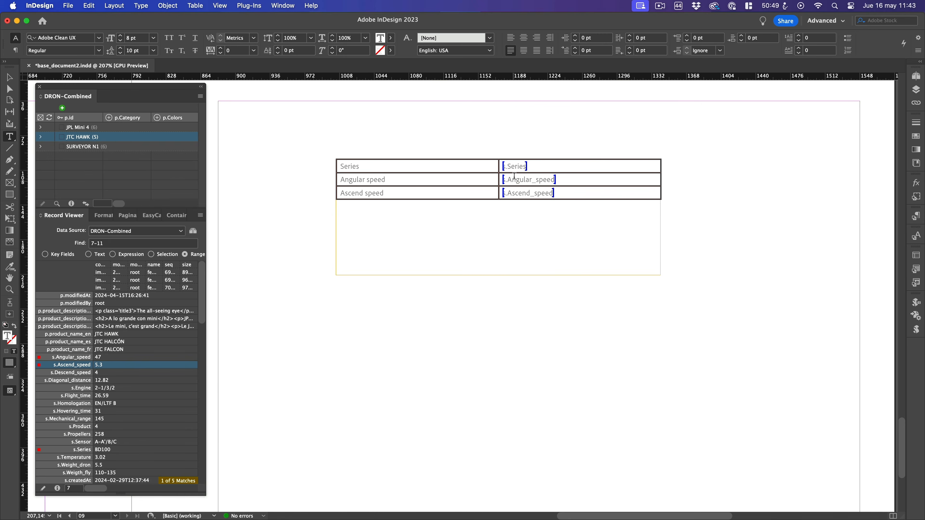
left_click(518, 156)
left_click(176, 39)
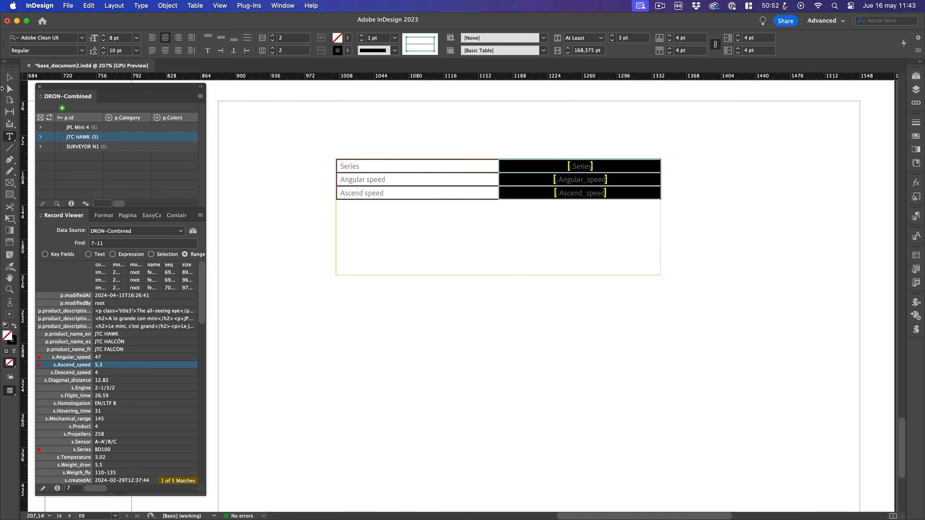
Expand the JTC HAWK group and populate the new table's text frame with its records
left_click(8, 80)
left_click(41, 136)
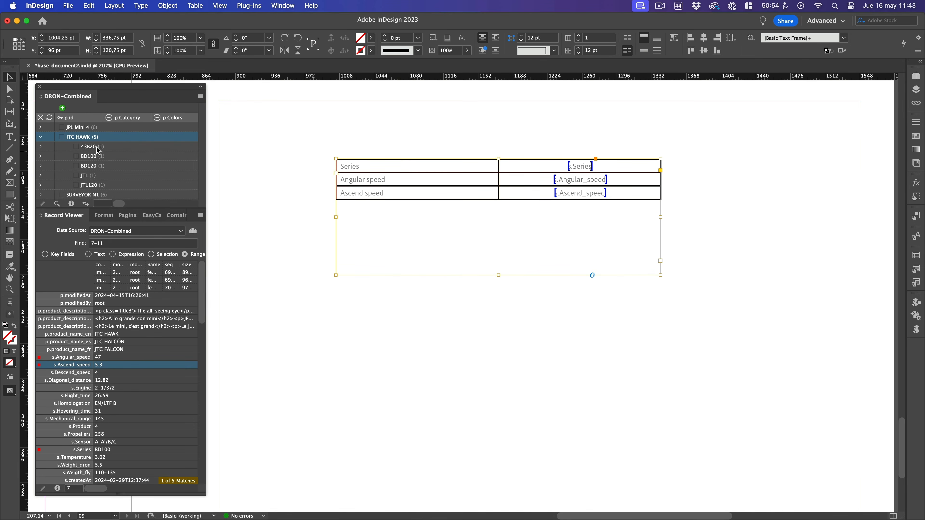
left_click_drag(48, 140, 394, 168)
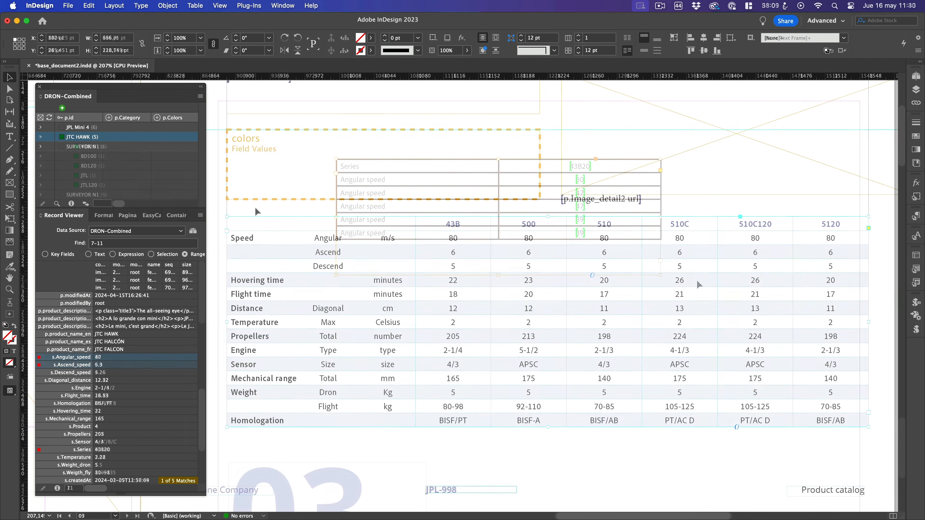
Examine the series columns of the page 03 specification table, selecting them one after another
double_click(437, 224)
left_click(439, 217)
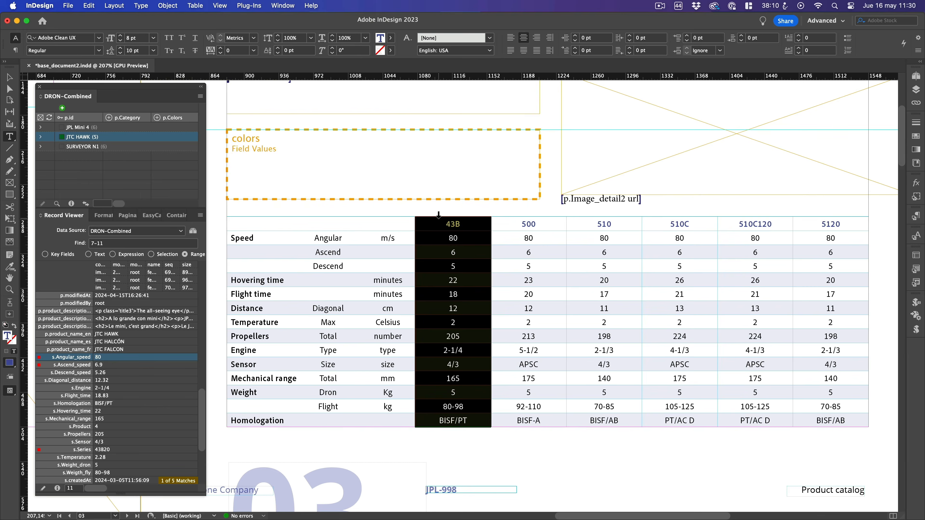
left_click(503, 215)
left_click(575, 215)
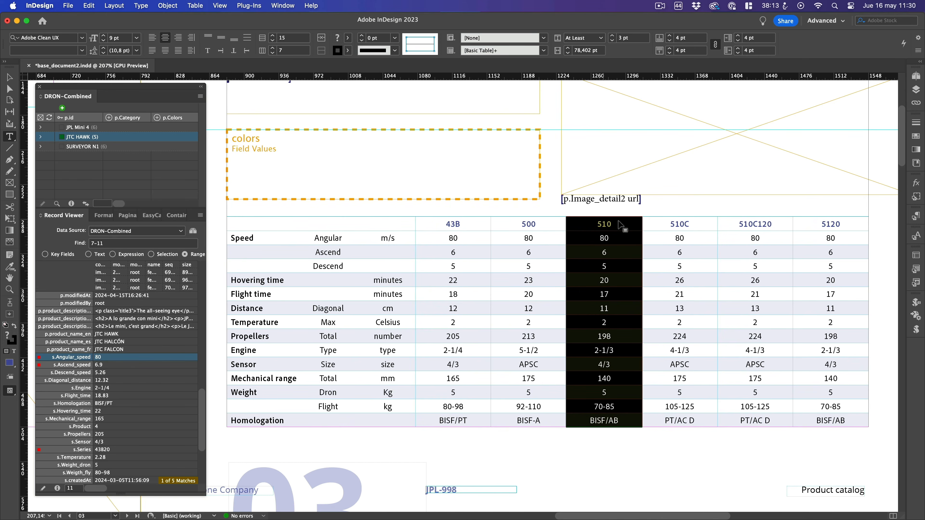
left_click(663, 215)
left_click(773, 213)
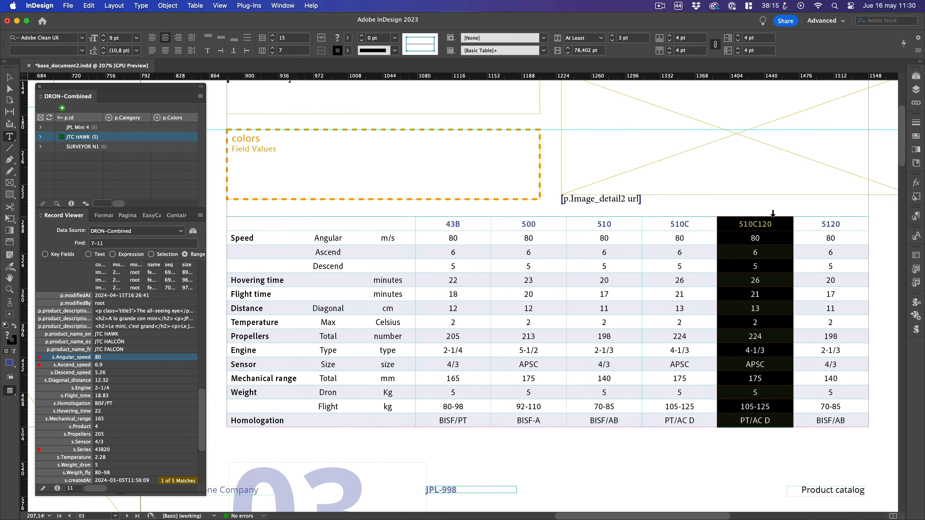
left_click(812, 214)
key("super")
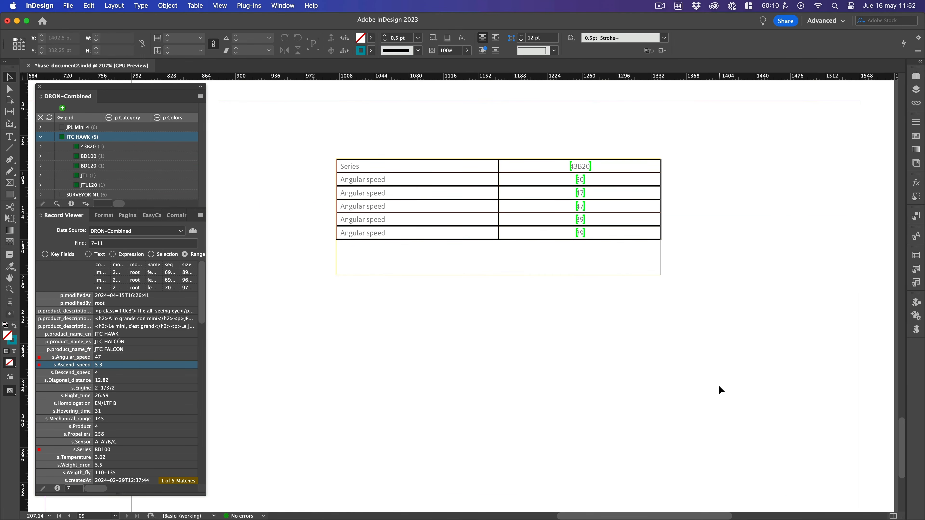
Undo the last table population and set the whole Simple, Design Driven Table to expand horizontally
left_click(90, 7)
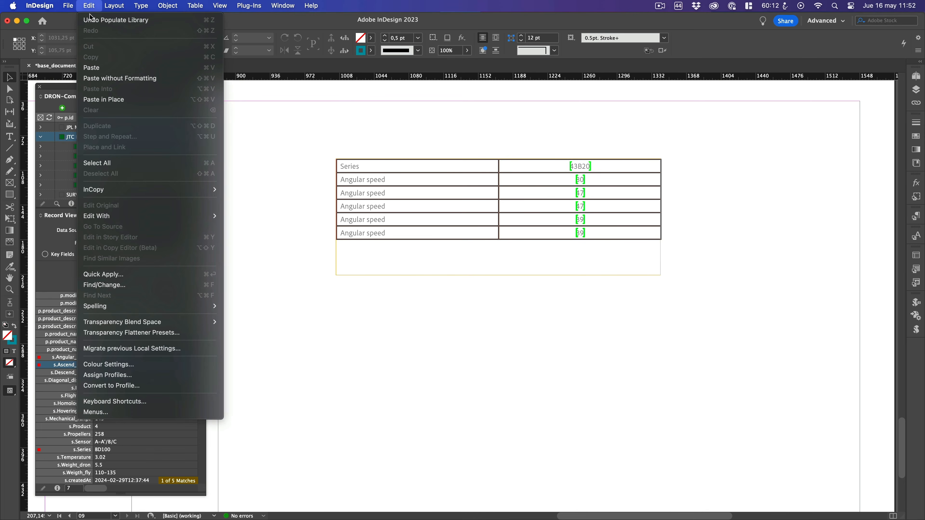
left_click(90, 19)
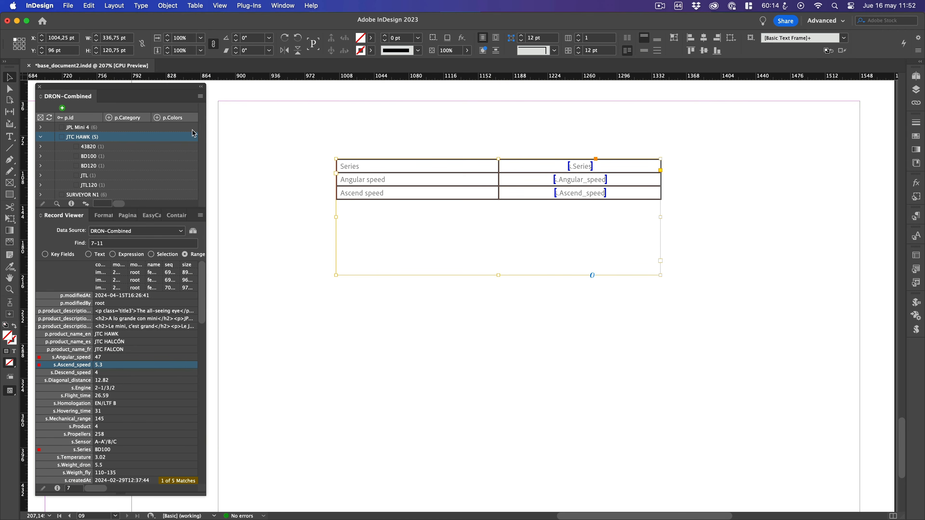
key("t")
left_click(335, 157)
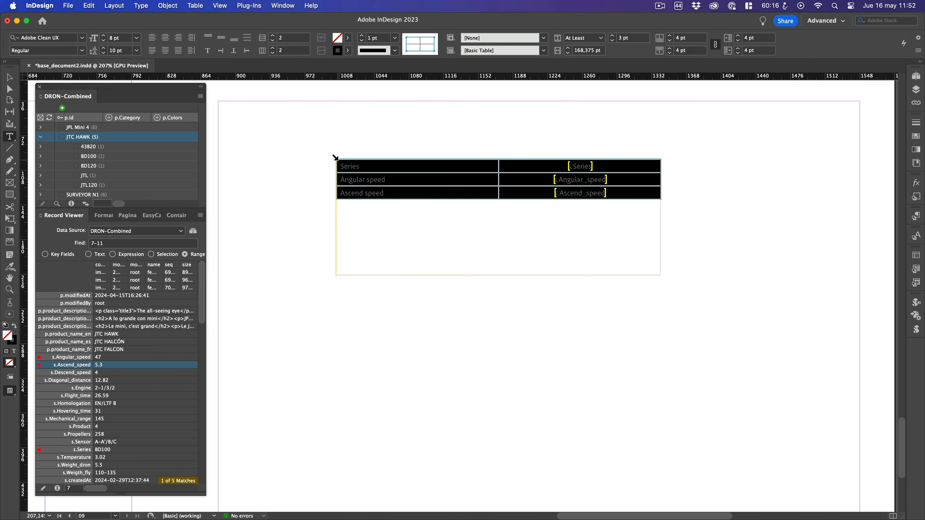
left_click(200, 97)
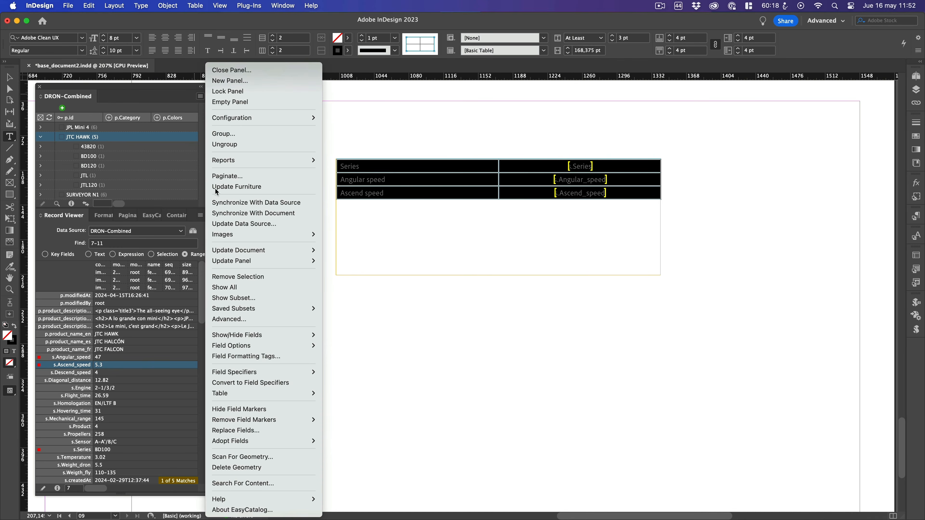
mouse_move(255, 394)
left_click(362, 392)
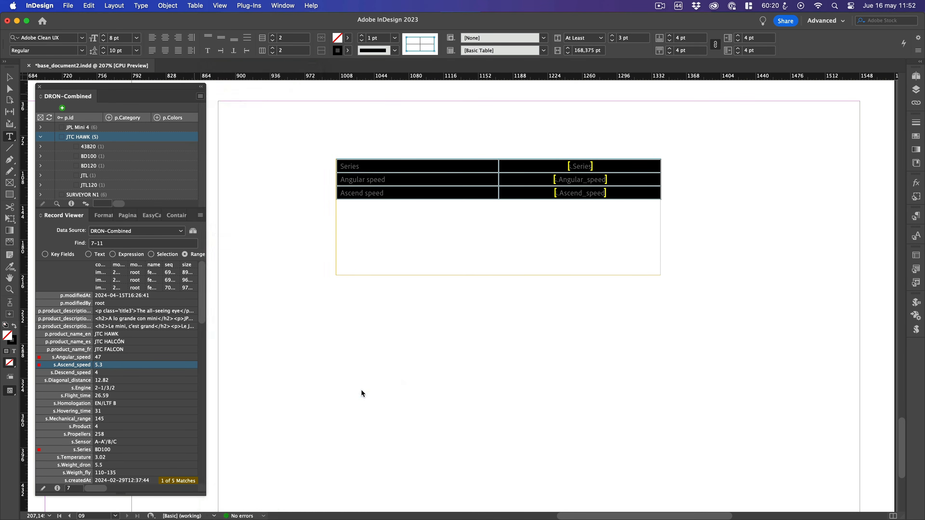
left_click(399, 215)
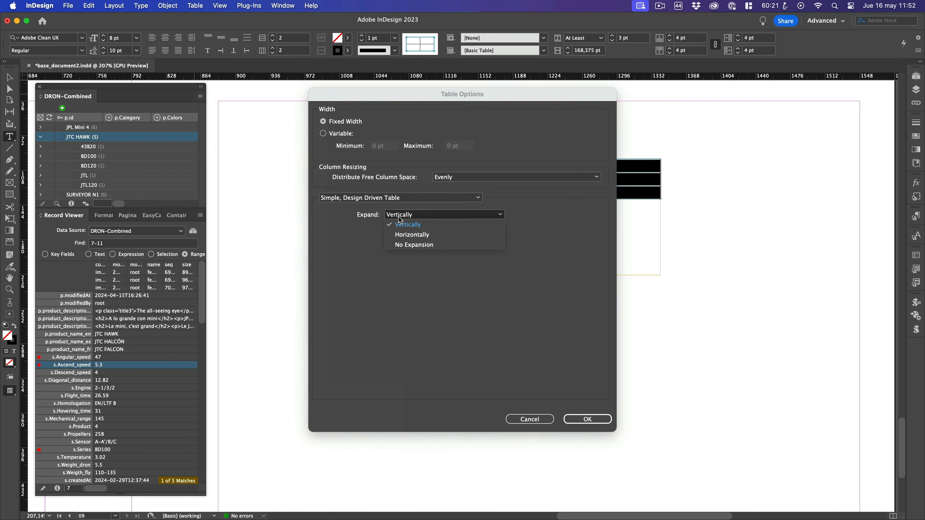
left_click(400, 236)
left_click(579, 419)
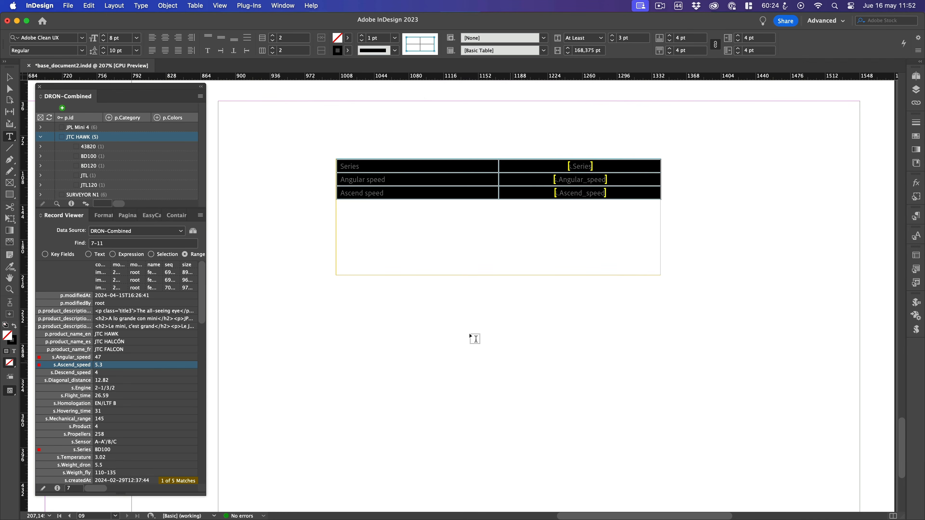
Try populating the horizontally expanding table with the JTC HAWK records, check its columns, and undo the population
left_click(61, 137)
scroll(654, 233, "right", 15)
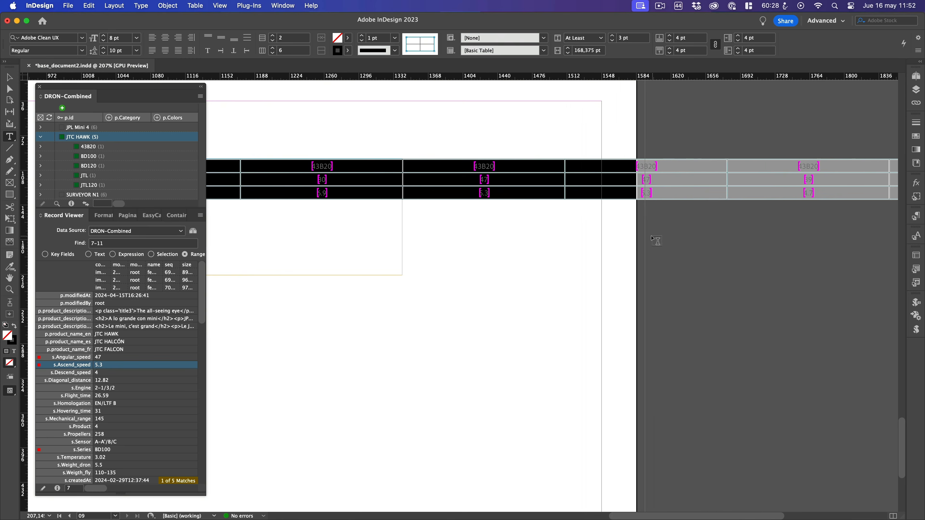
scroll(655, 240, "left", 14)
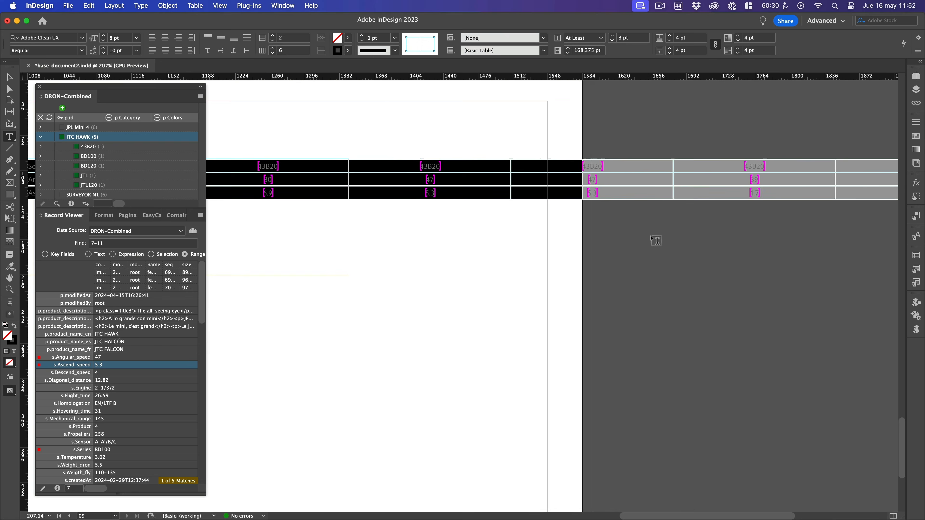
left_click(89, 5)
left_click(95, 26)
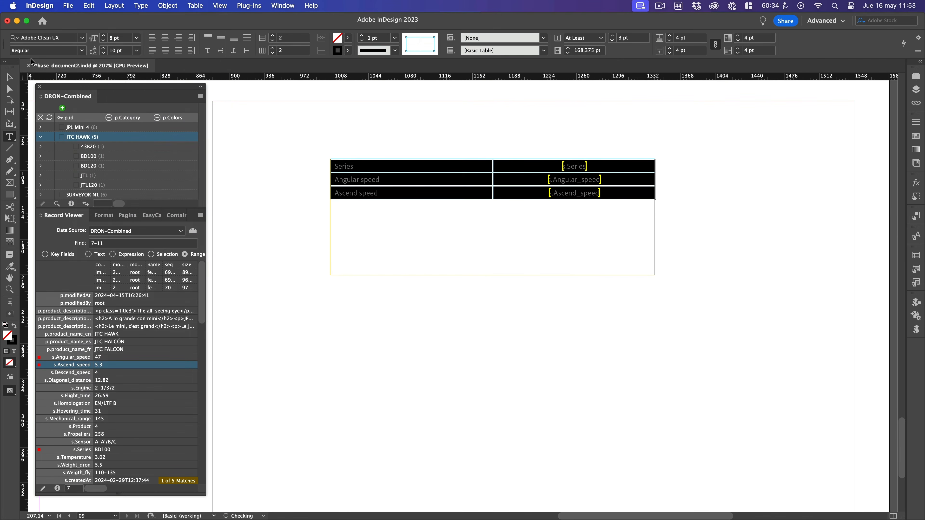
Move the table's text frame to X 882 pt, Y 123 pt and narrow the label column to about half its width
left_click(9, 77)
left_click_drag(355, 233, 323, 270)
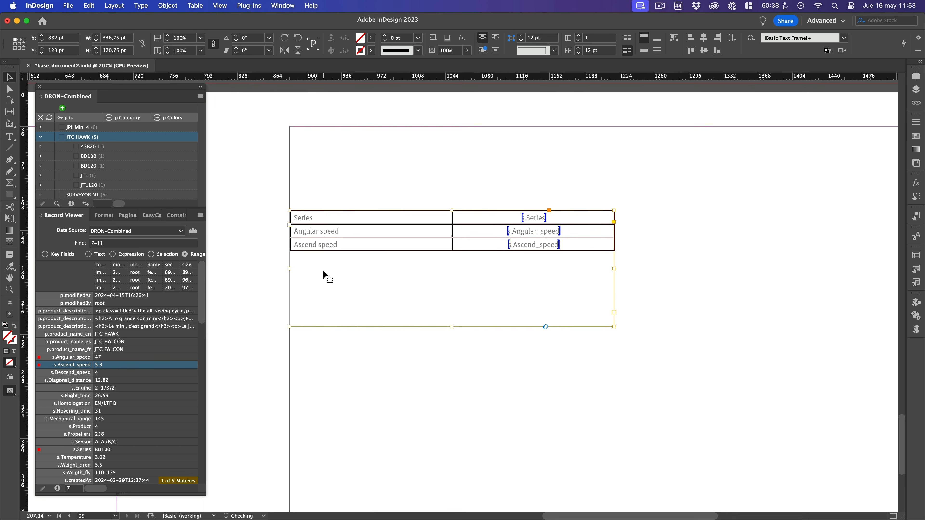
double_click(416, 215)
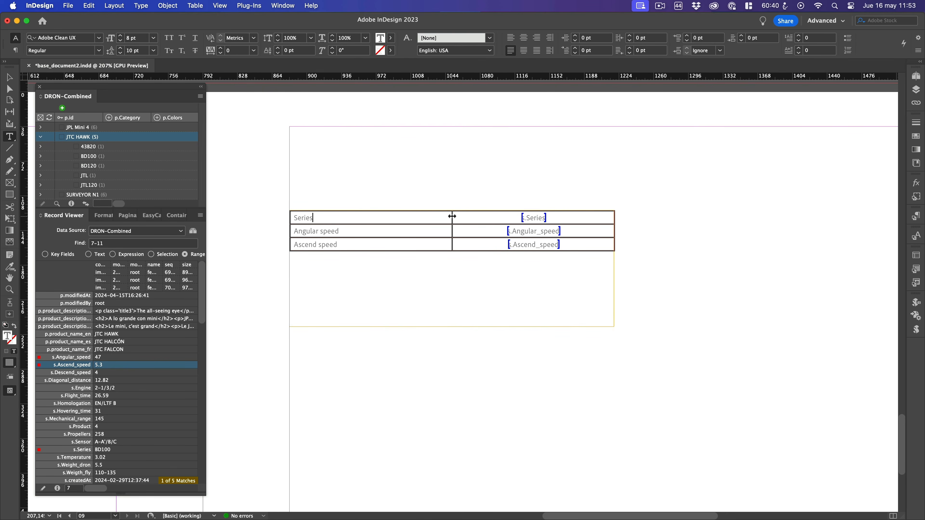
left_click_drag(453, 216, 367, 218)
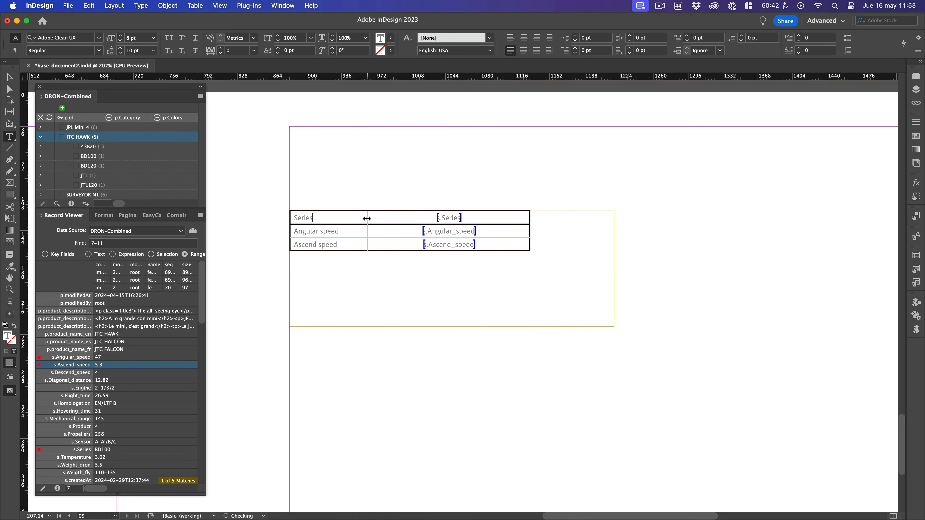
key("Escape")
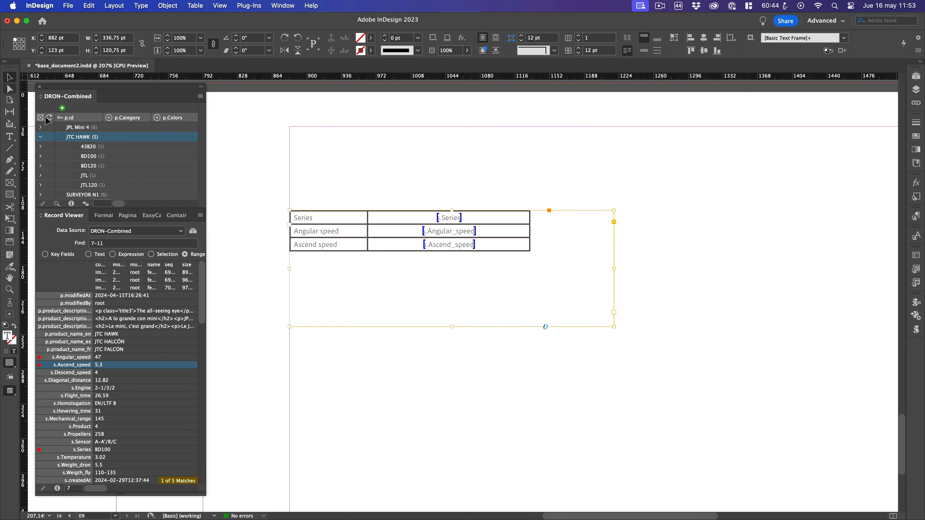
Widen the text frame to 666 pt, out to the page margin, and stretch the specifier column to about 585 pt to fill it
left_click_drag(563, 195, 412, 198)
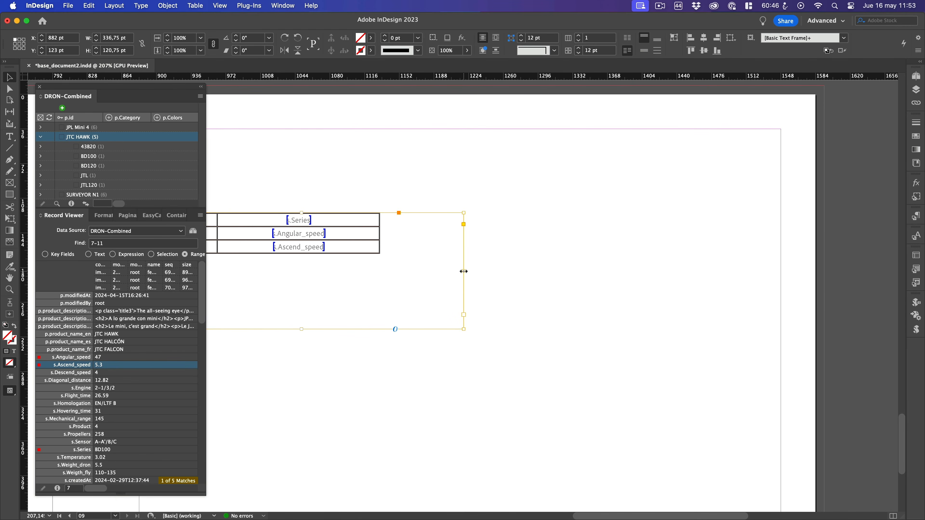
left_click_drag(464, 271, 781, 272)
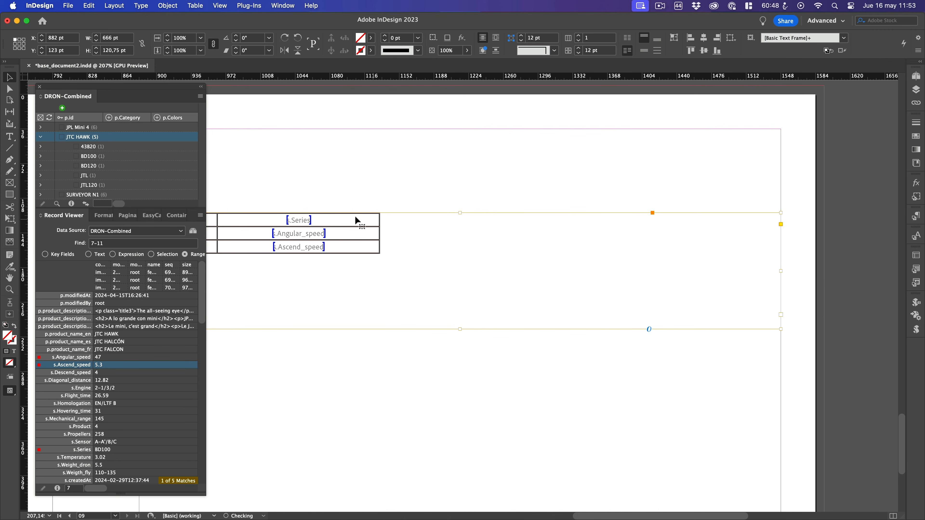
left_click(335, 219)
left_click_drag(379, 220, 780, 242)
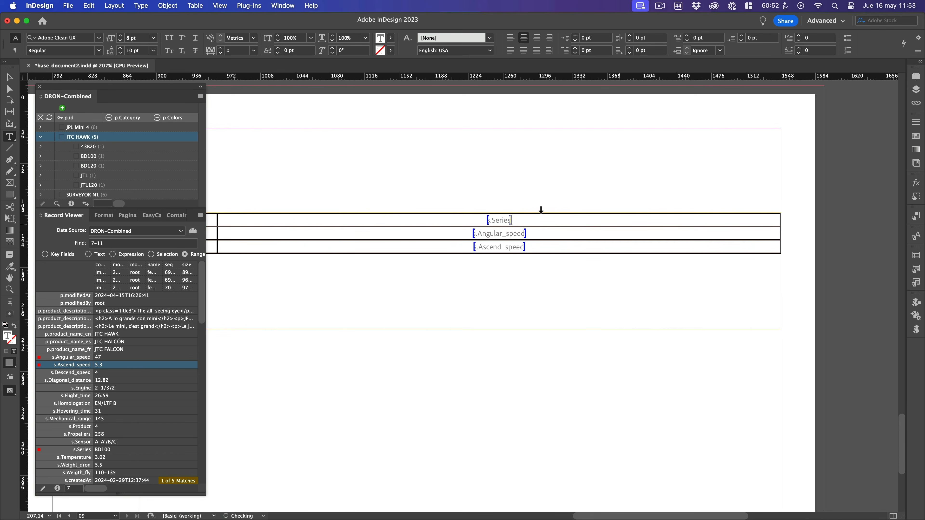
Set the field specifier column's width to Variable (Fill Space Of Deleted Columns)
left_click(478, 211)
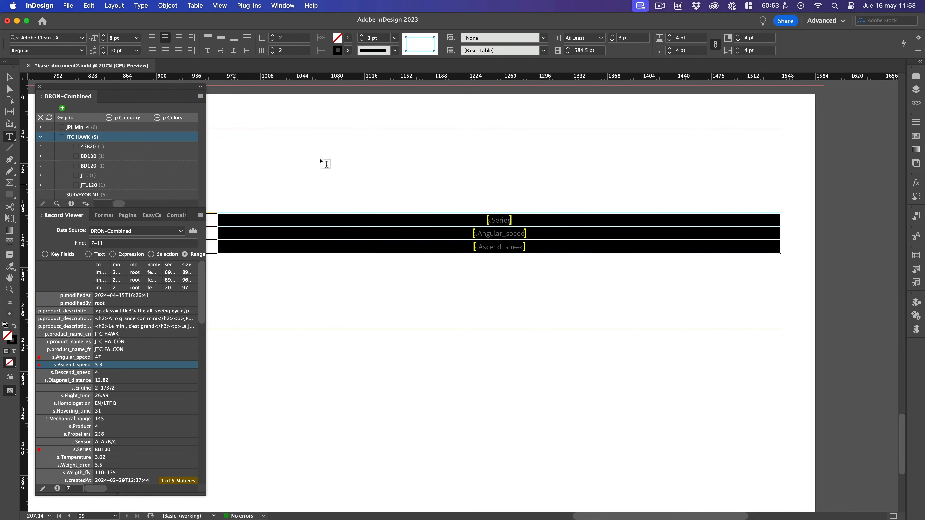
left_click(200, 96)
mouse_move(249, 397)
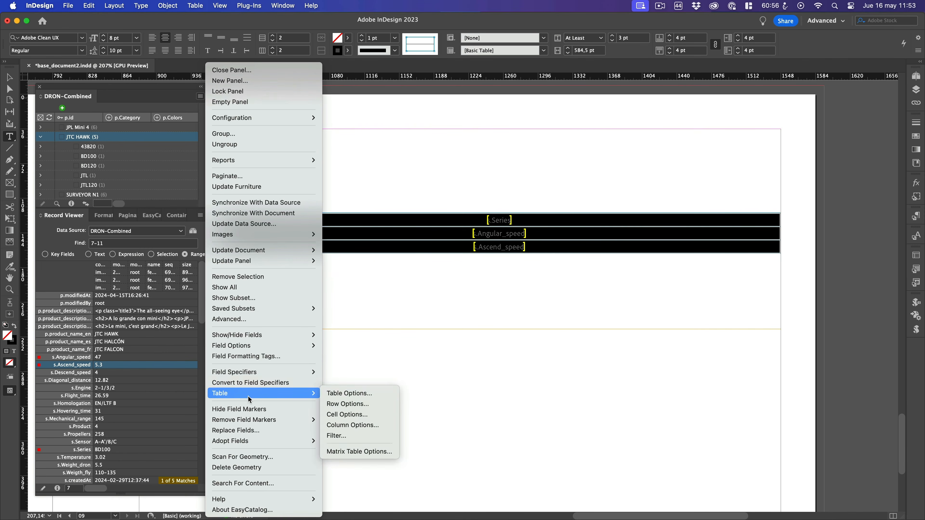
left_click(356, 426)
left_click(336, 225)
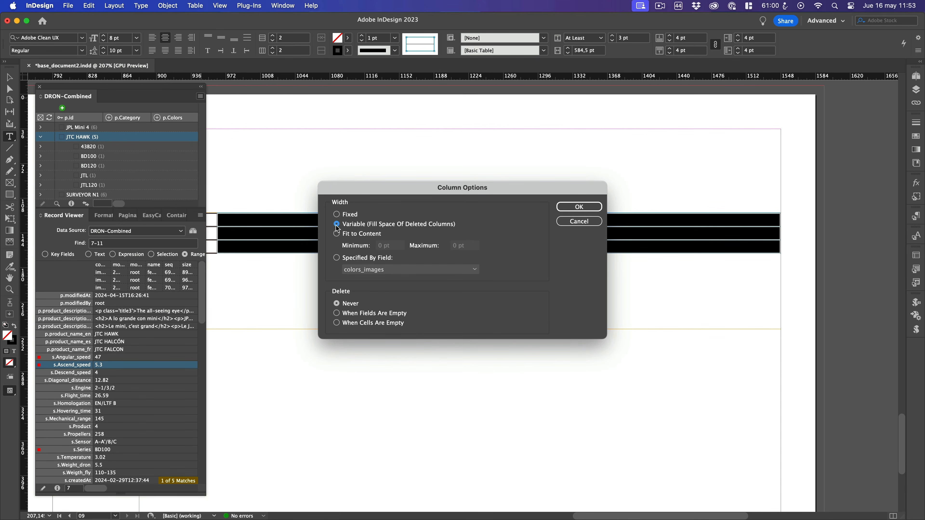
left_click(575, 207)
Populate the resized table's frame with the JTC HAWK group's records
left_click(10, 77)
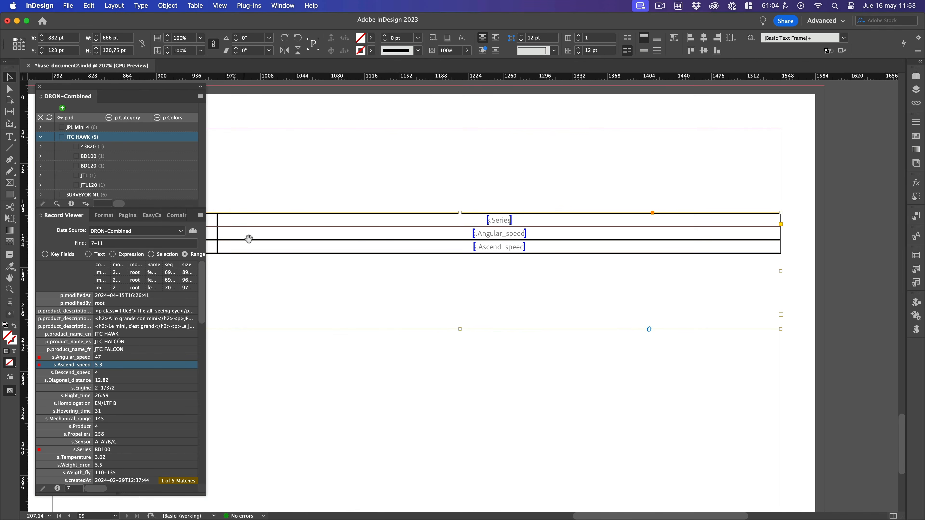
scroll(311, 260, "left", 5)
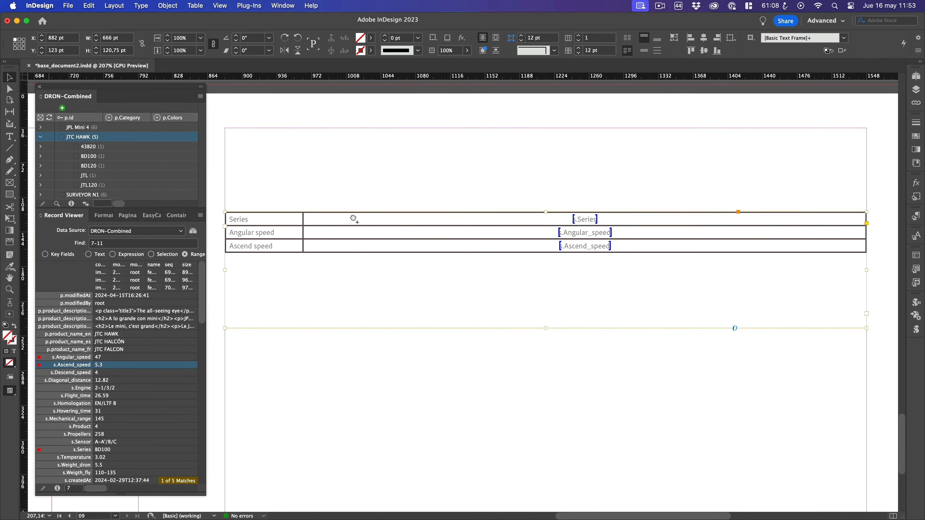
left_click_drag(49, 137, 354, 220)
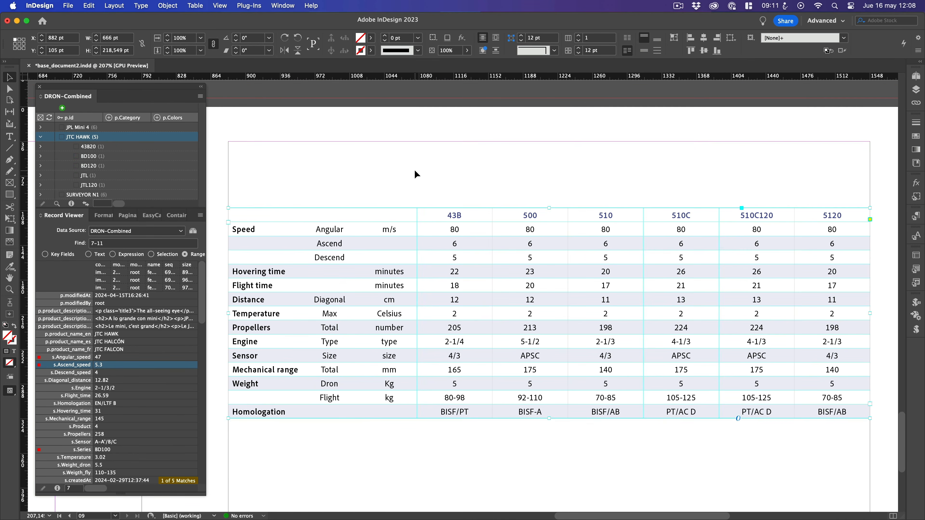
Delete the five columns 500 to 5120 from the full specification table on page 09, keeping only the 43B column
left_click(414, 168)
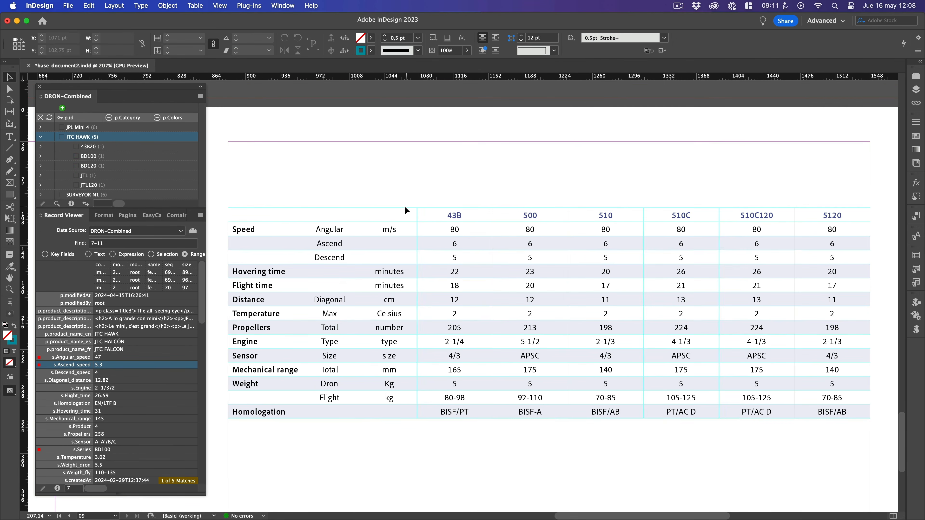
double_click(405, 212)
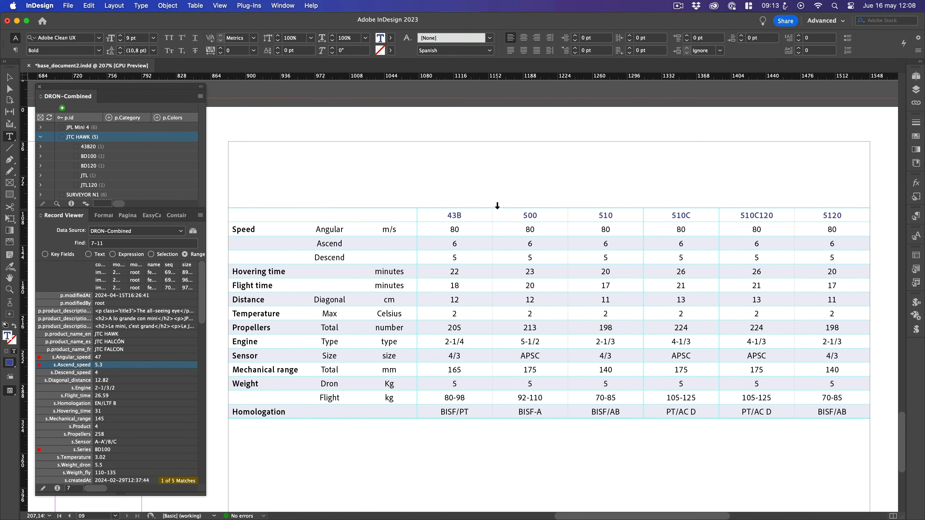
left_click_drag(497, 206, 832, 211)
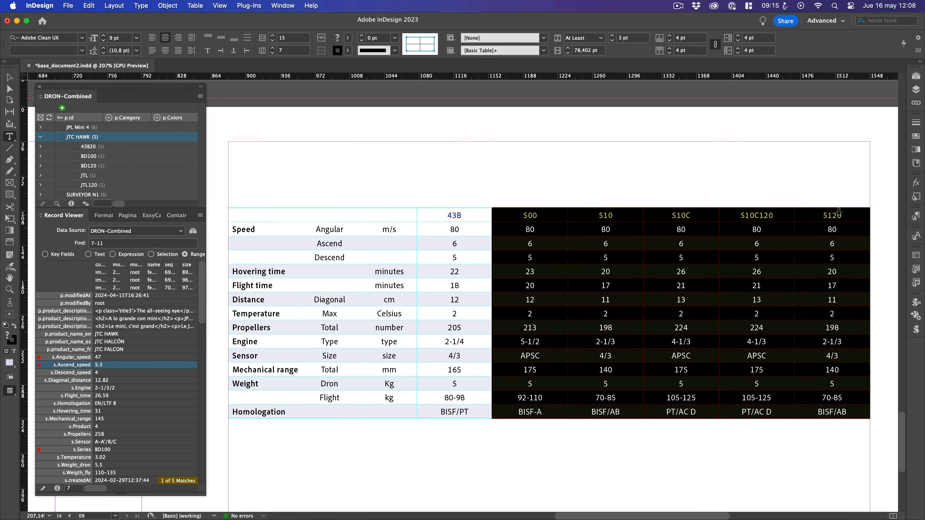
right_click(820, 223)
mouse_move(794, 266)
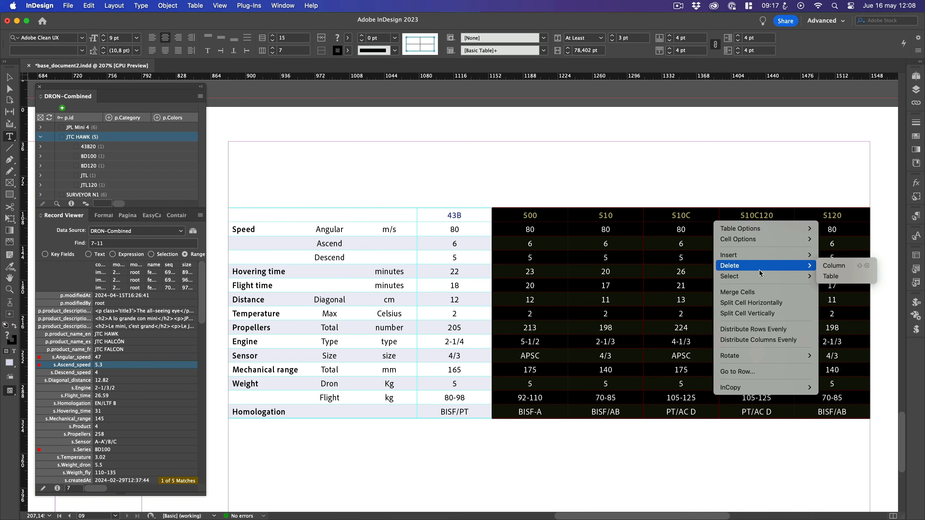
left_click(837, 266)
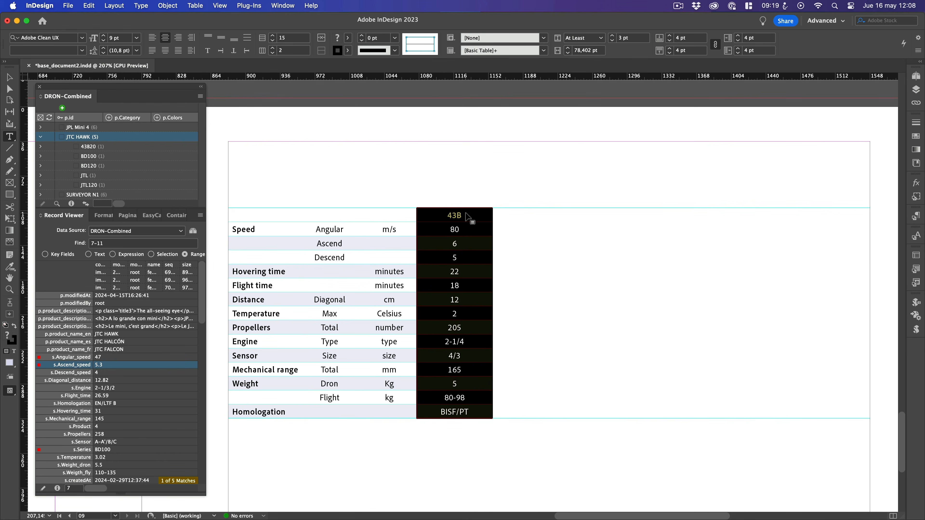
Replace the angular speed value in the 43B column with the s.Angular_speed field specifier
left_click(467, 216)
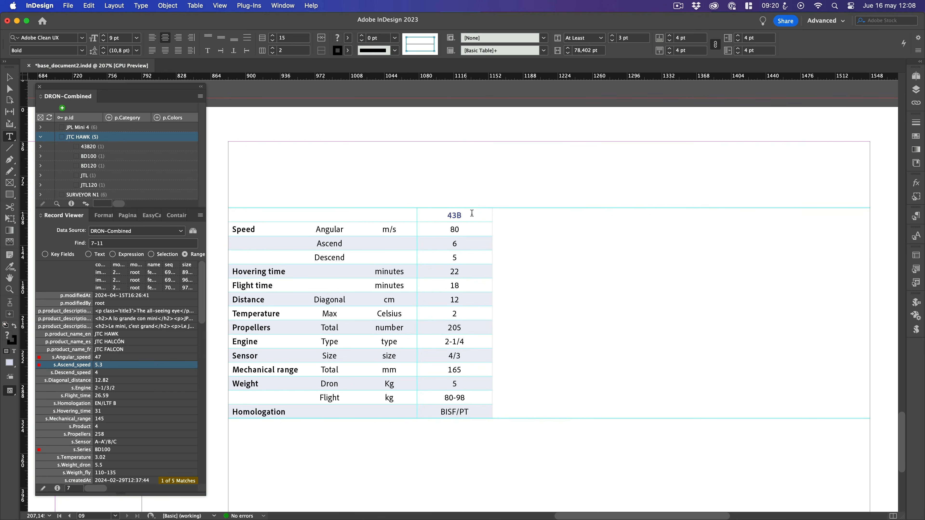
double_click(450, 228)
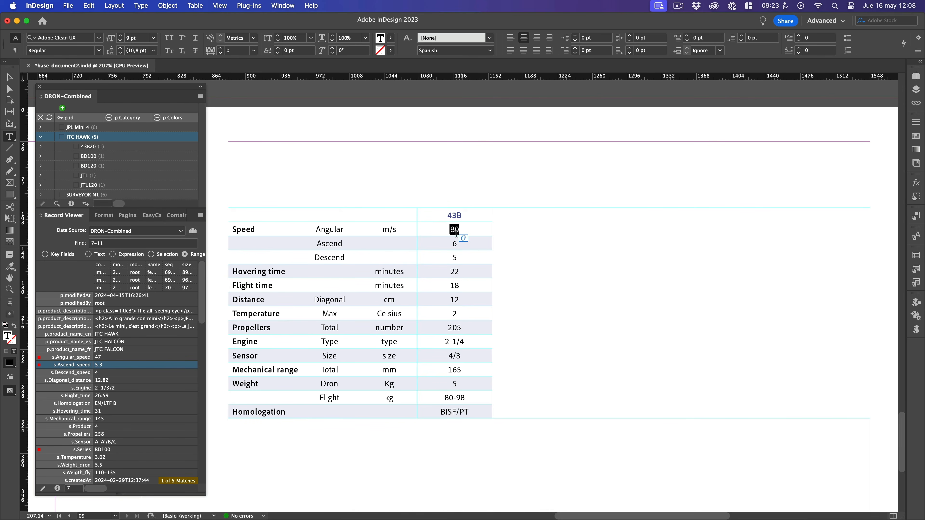
right_click(121, 357)
left_click(149, 366)
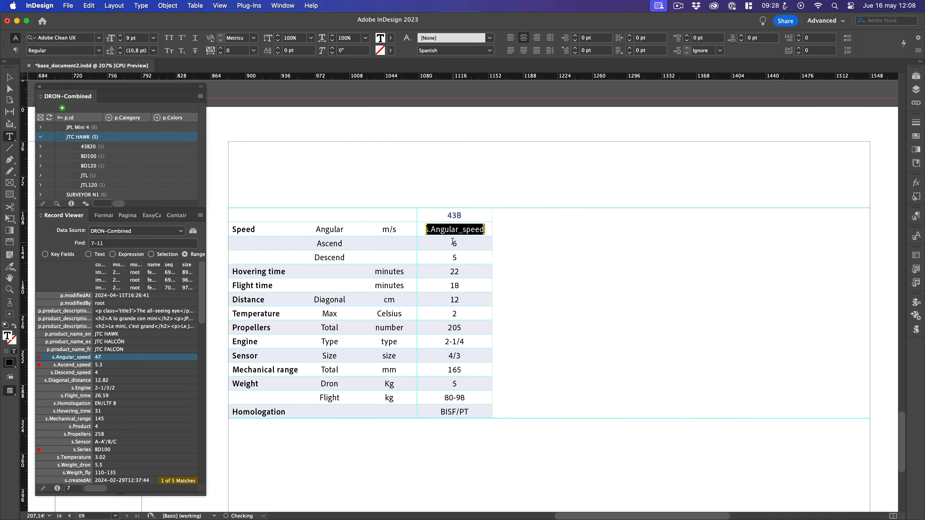
Replace the Ascend and Descend speed values in the 43B column with the s.Ascend_speed and s.Descend_speed field specifiers
double_click(454, 243)
right_click(109, 366)
left_click(134, 377)
double_click(454, 257)
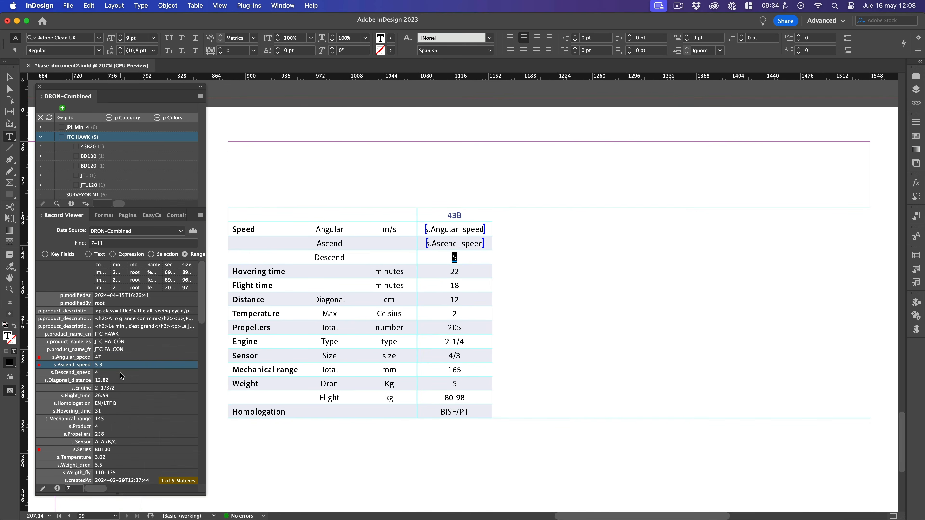
right_click(120, 372)
left_click(142, 381)
Replace the 43B column's hovering time and flight time values with the s.Hovering_time and s.Flight_time field specifiers
double_click(449, 272)
right_click(118, 411)
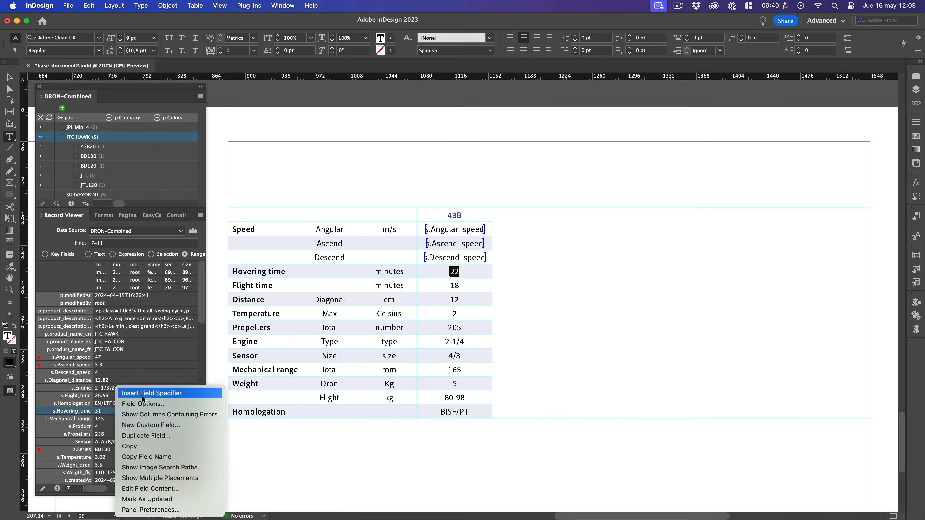
left_click(143, 397)
right_click(116, 396)
left_click(146, 401)
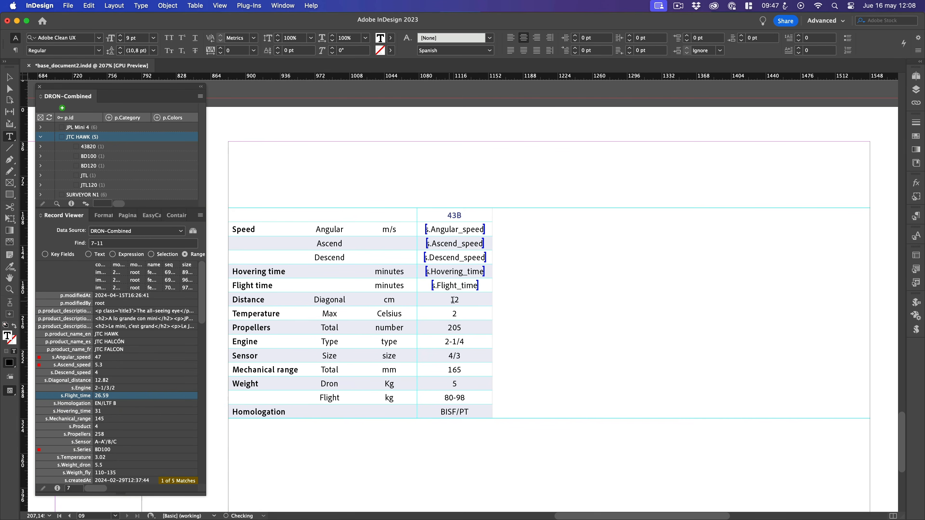
Replace the distance, temperature and propellers values in the 43B column with the s.Diagonal_distance, s.Temperature and s.Propellers field specifiers
right_click(109, 379)
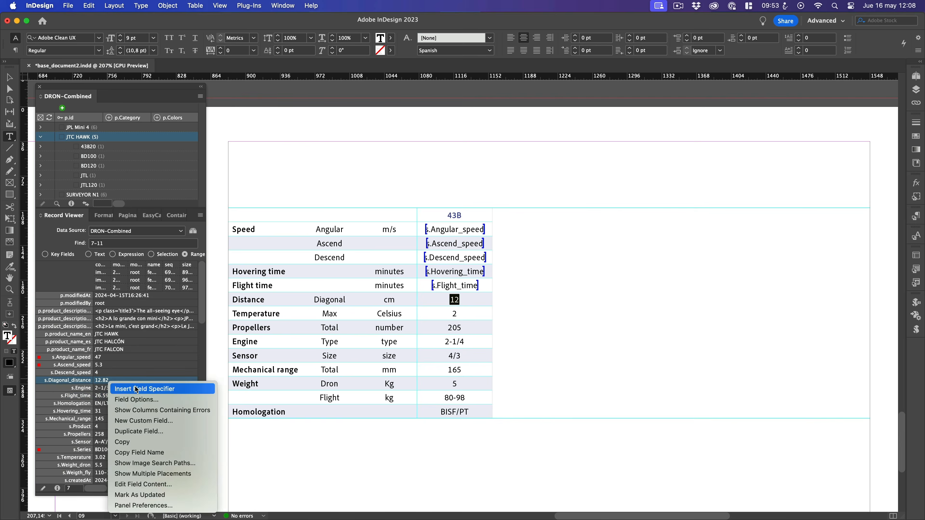
left_click(118, 386)
right_click(105, 458)
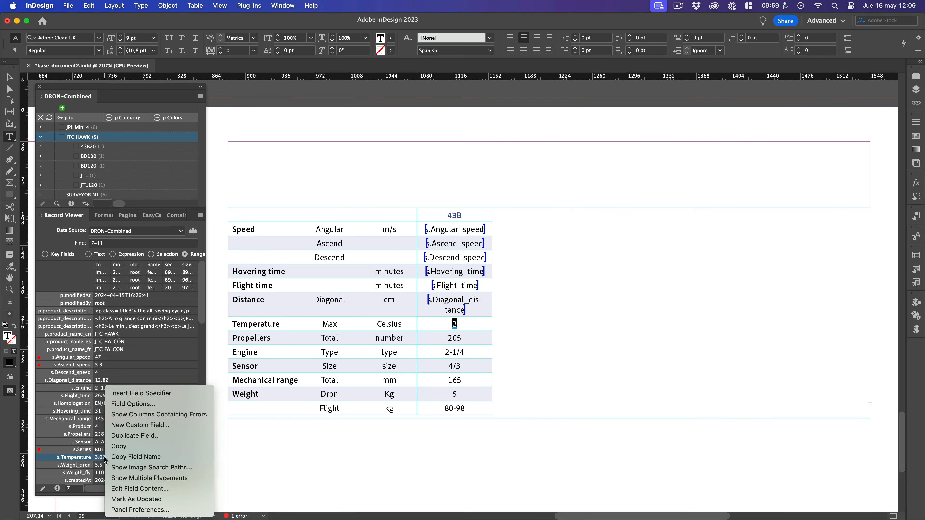
left_click(120, 394)
right_click(109, 438)
left_click(121, 389)
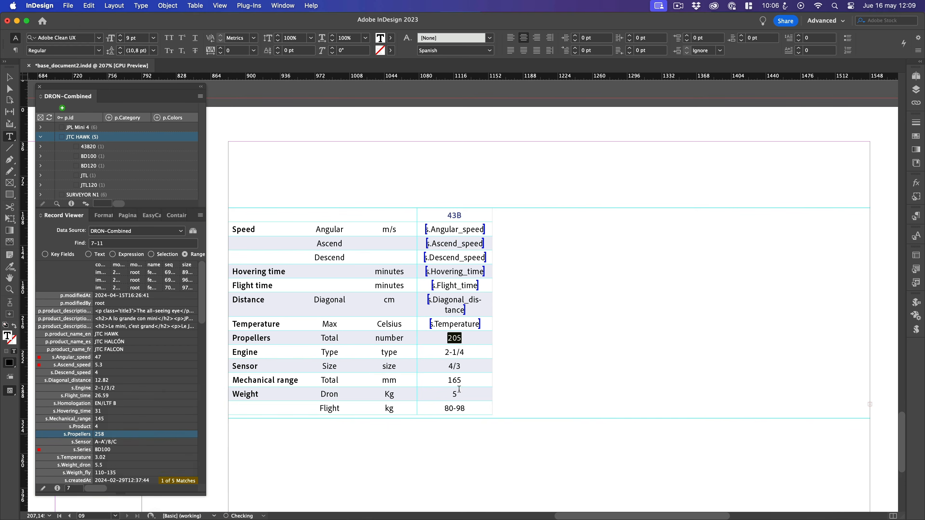
Replace the engine, sensor and mechanical range values in the 43B column with the s.Engine, s.Sensor and s.Mechanical_range field specifiers
right_click(115, 388)
left_click(120, 393)
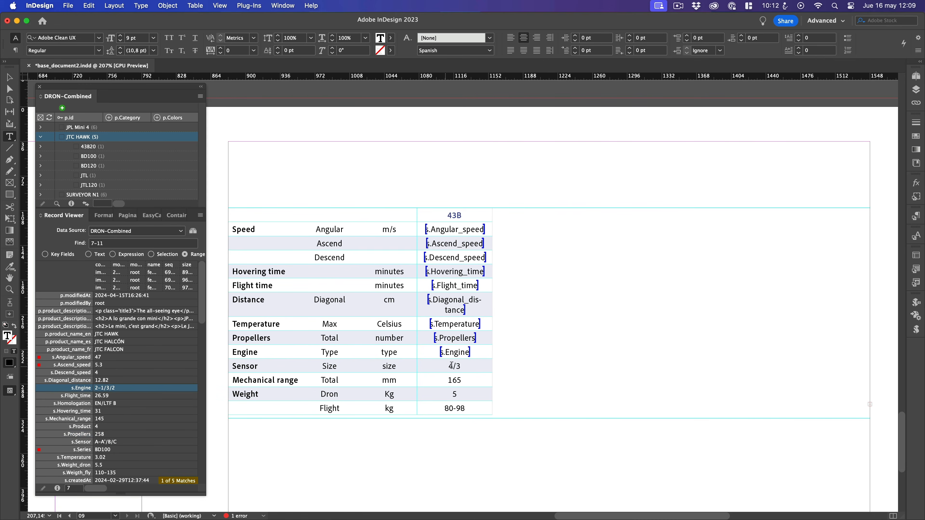
right_click(101, 437)
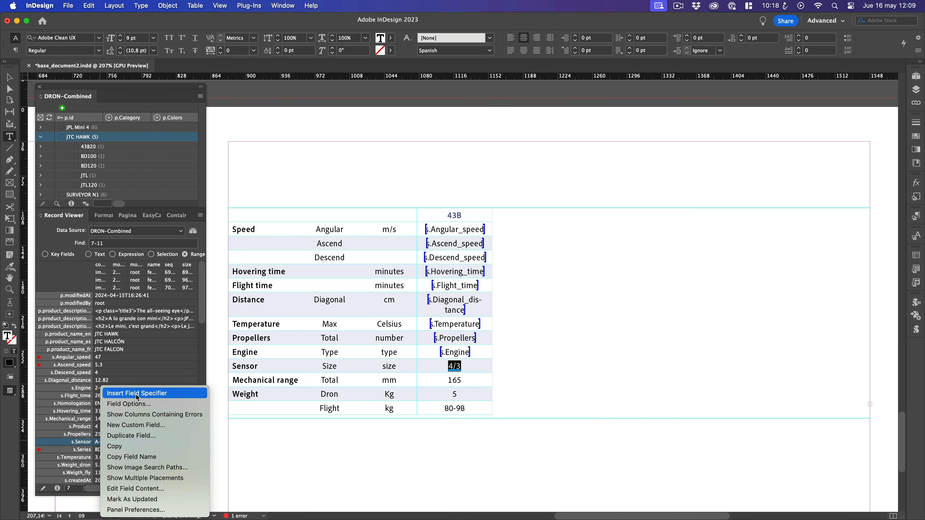
left_click(120, 393)
right_click(107, 419)
left_click(120, 393)
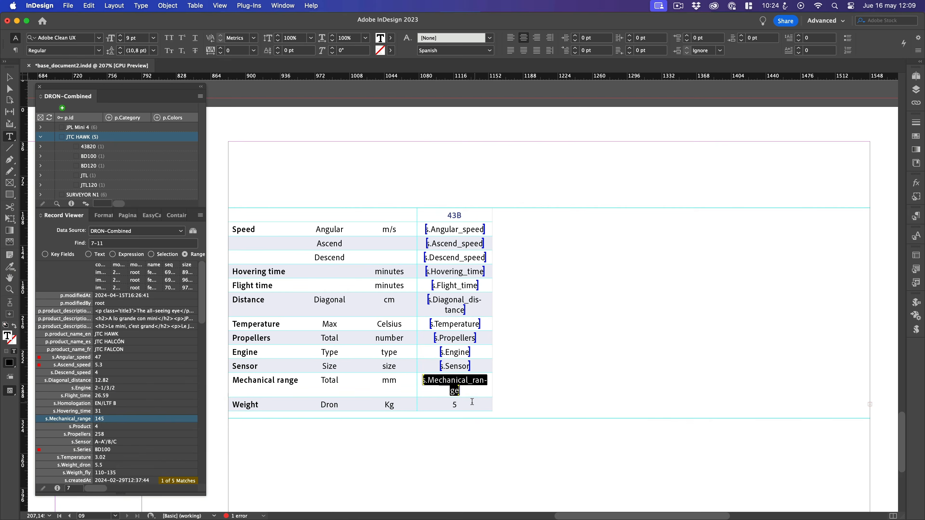
Replace the drone weight value with the s.Weight_dron field specifier and widen the 43B column so each specifier fits on one line
right_click(102, 464)
left_click(121, 392)
left_click_drag(491, 215, 510, 214)
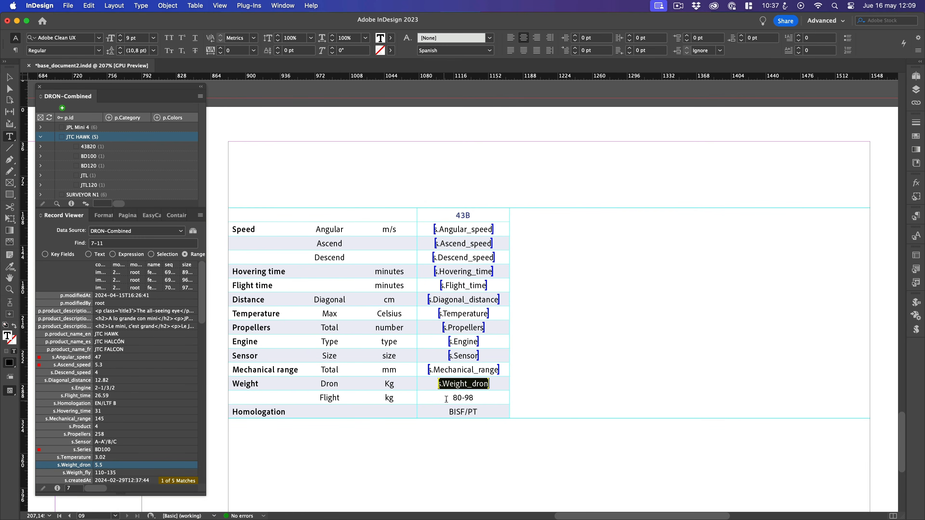
Replace the flight weight and homologation values in the 43B column with the s.Weigth_fly and s.Homologation field specifiers
left_click_drag(445, 397, 481, 419)
right_click(103, 472)
left_click(121, 392)
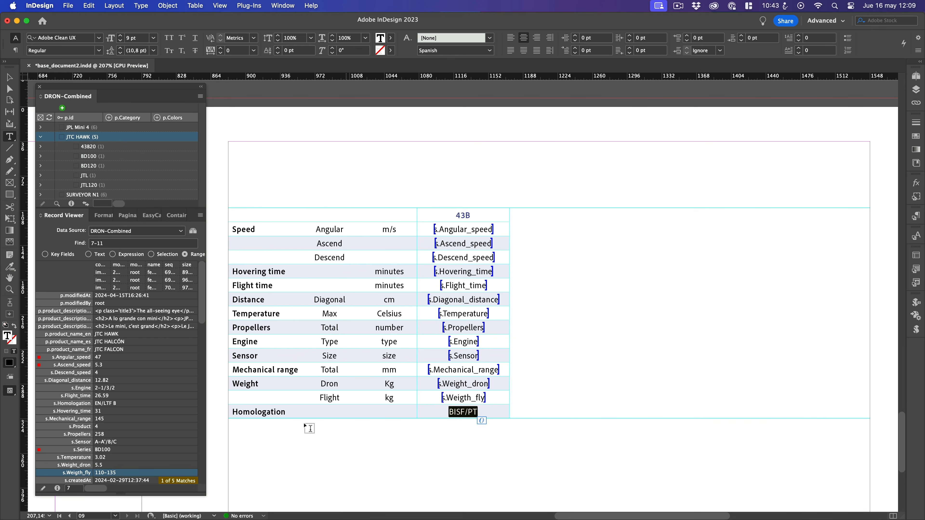
scroll(202, 320, "down", 5)
scroll(203, 320, "down", 10)
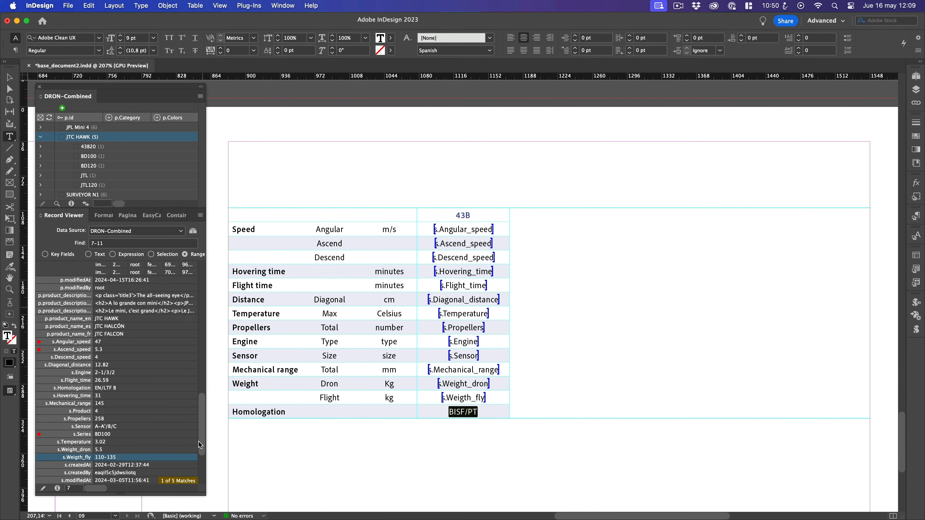
right_click(130, 373)
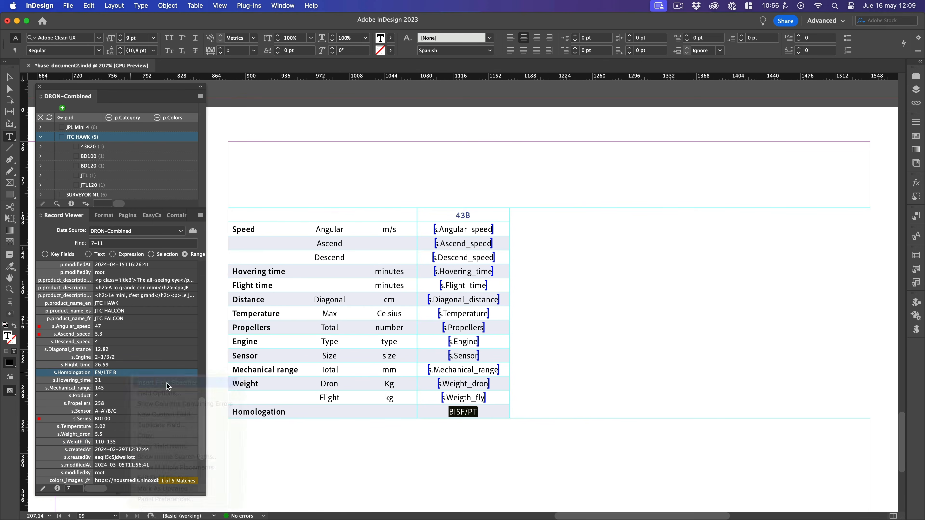
left_click(147, 415)
key("Escape")
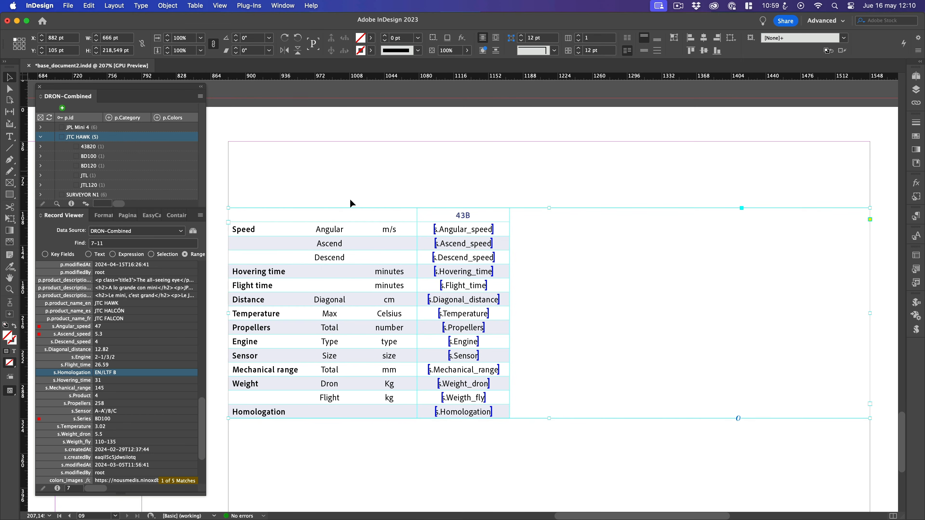
Widen the field specifier column to the frame's right edge and replace its 43B heading with the s.Series field specifier
double_click(506, 215)
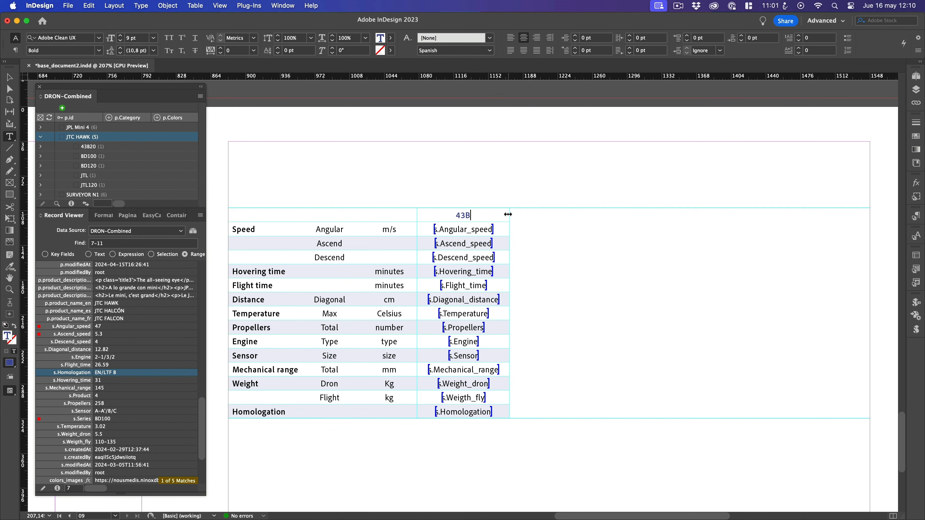
left_click_drag(508, 214, 869, 215)
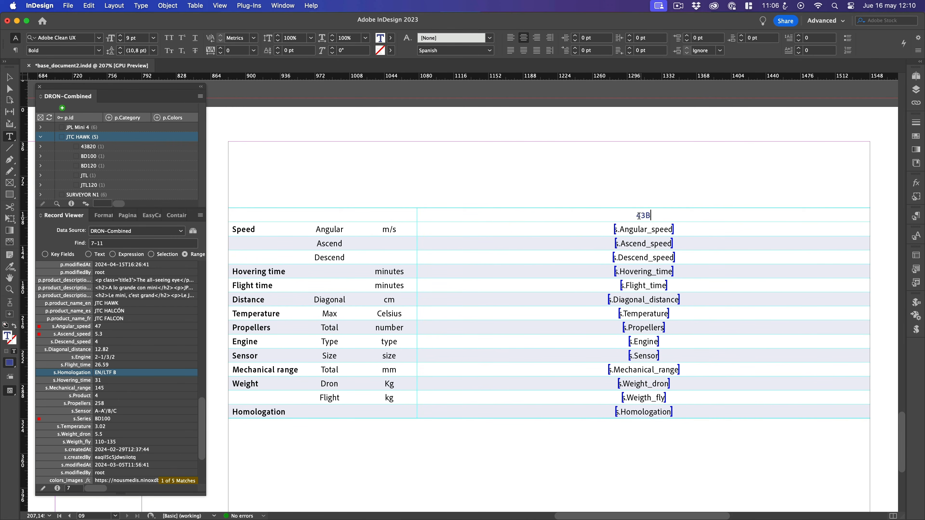
left_click_drag(633, 215, 654, 215)
right_click(114, 419)
left_click(149, 394)
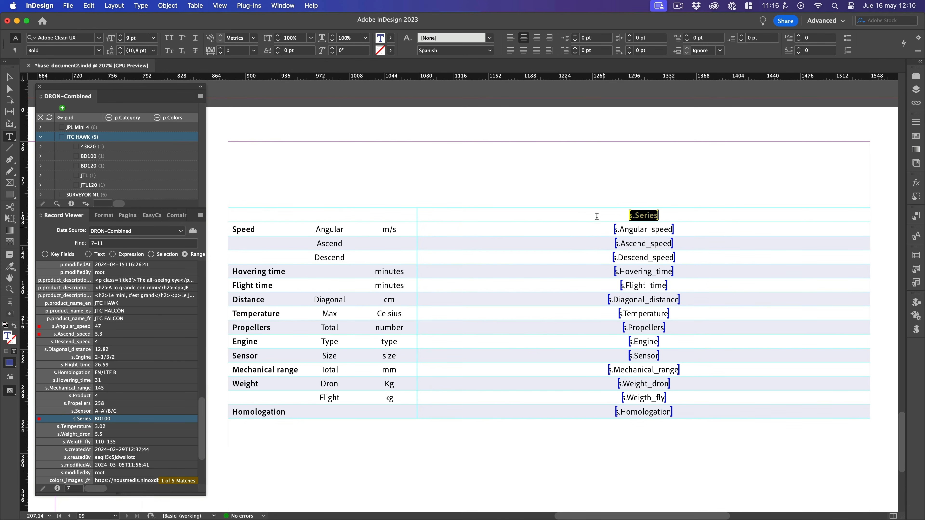
Set the whole s.Series column's width to Variable (Fill Space Of Deleted Columns), with deletion set to Never
left_click(594, 205)
left_click(200, 97)
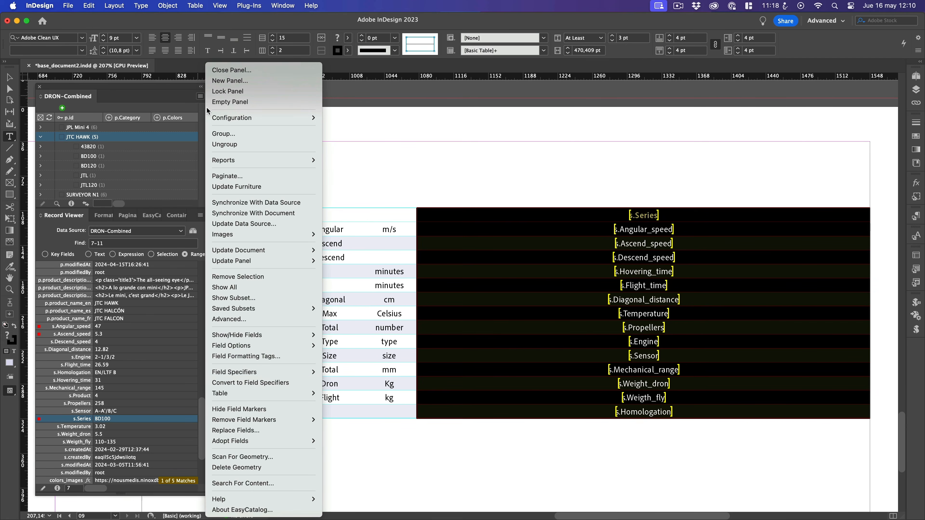
mouse_move(237, 400)
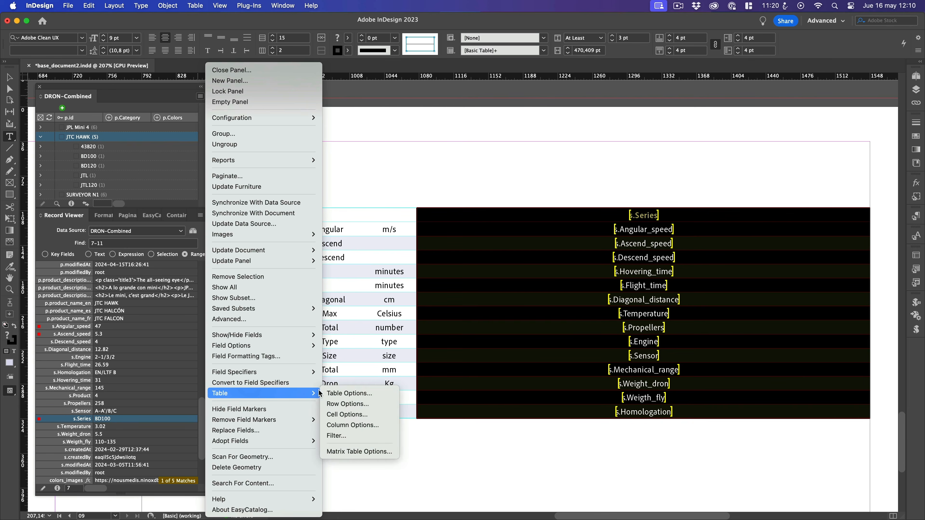
left_click(351, 425)
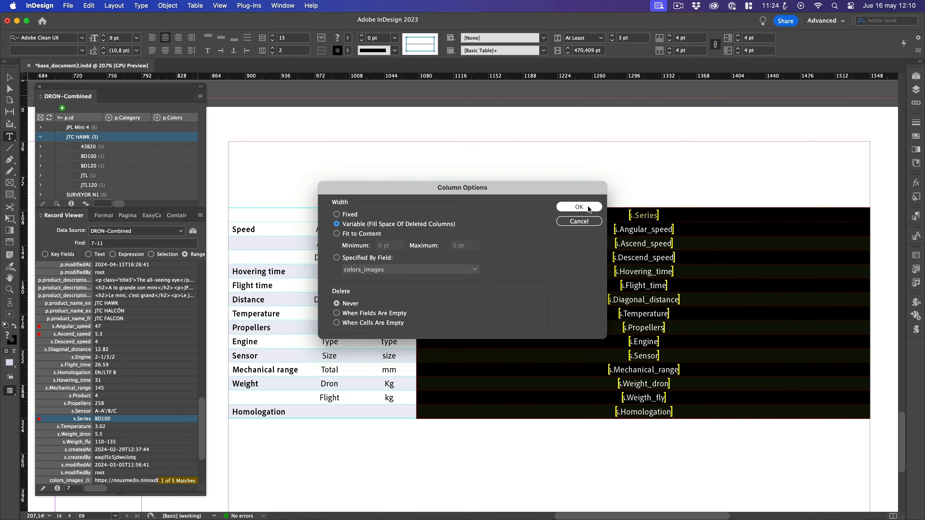
left_click(577, 207)
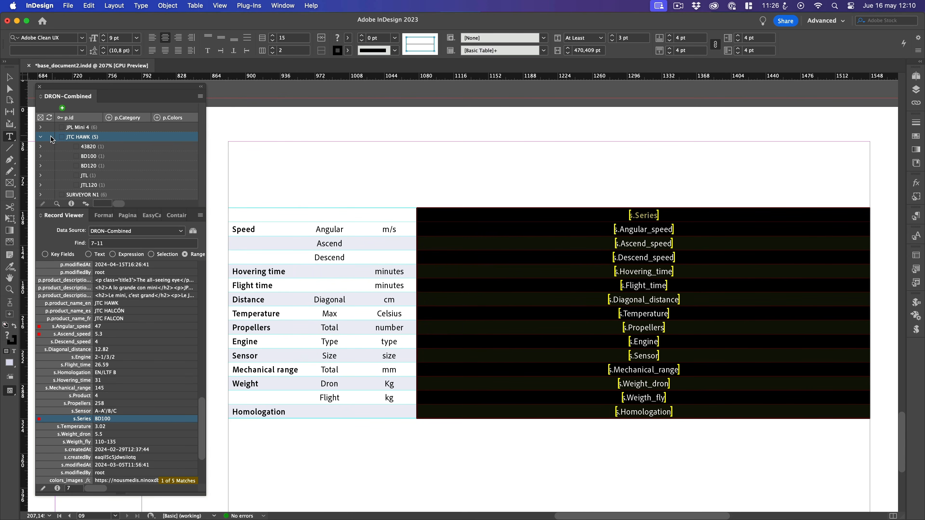
Populate the specification table with the JTC HAWK group's records and toggle the page preview
left_click_drag(51, 137, 299, 214)
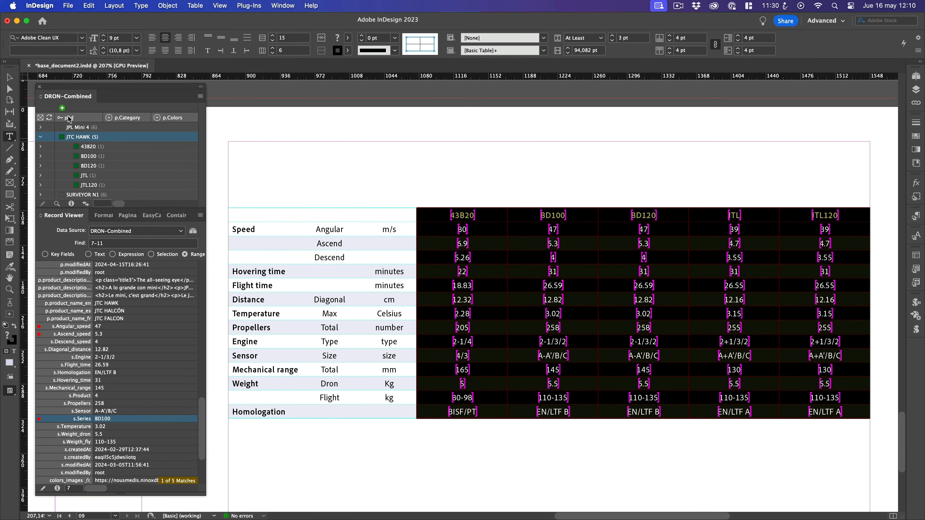
left_click(10, 77)
key("w")
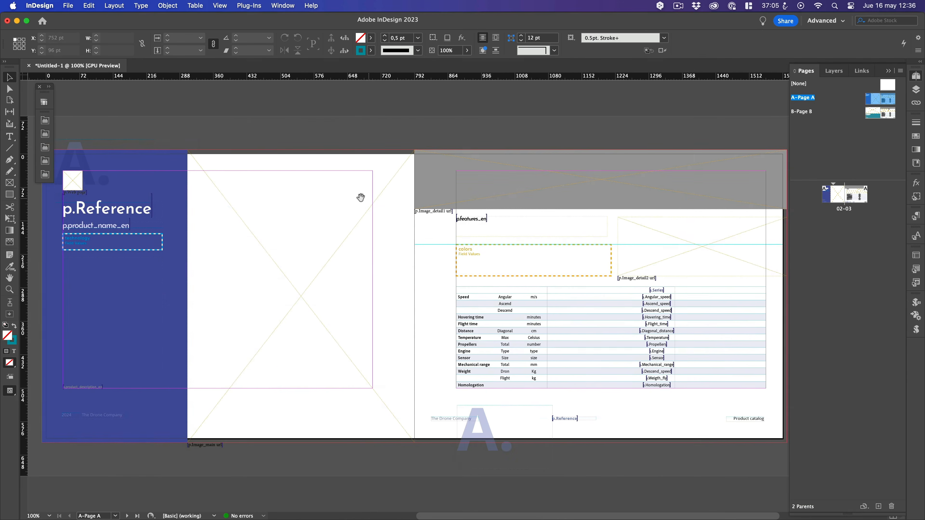
Examine the field specifiers, image frames and specification tables on the A-Page A and B-Page B parent spreads
left_click_drag(361, 198, 431, 195)
double_click(802, 112)
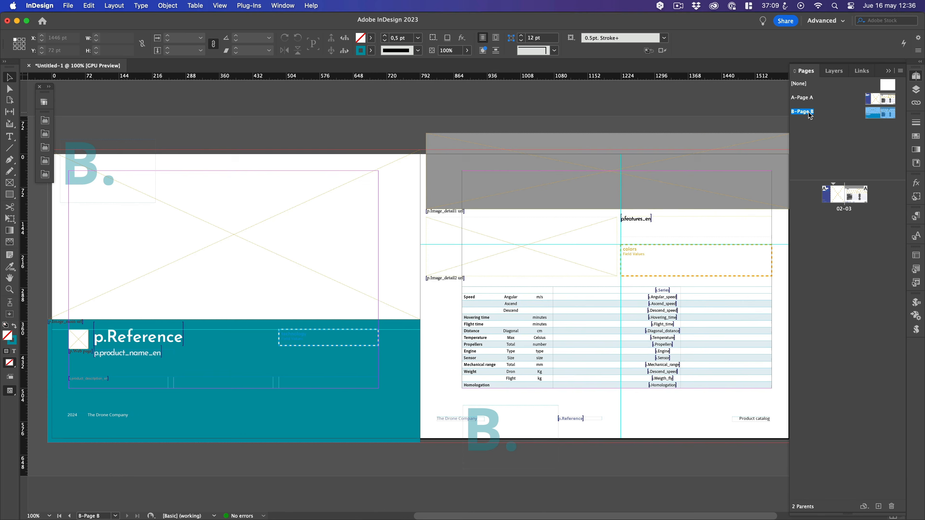
left_click_drag(339, 250, 367, 250)
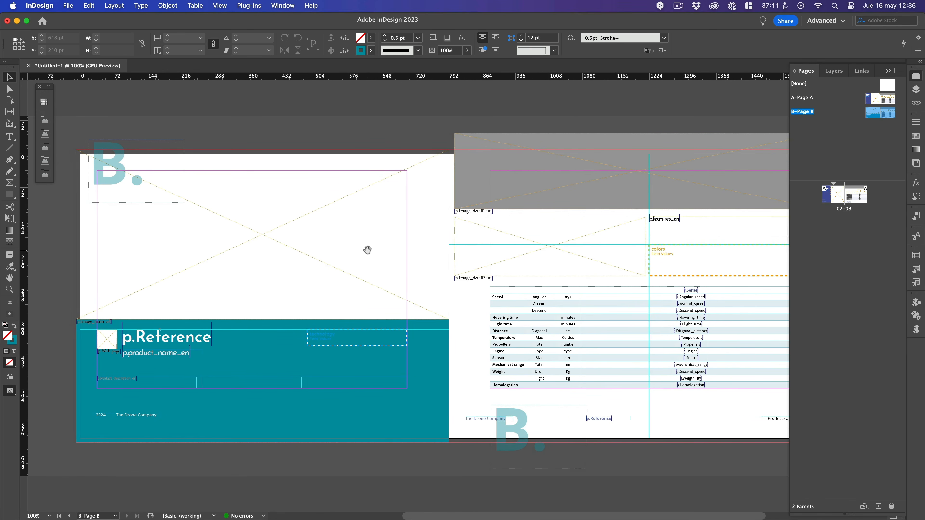
left_click_drag(85, 268, 180, 337)
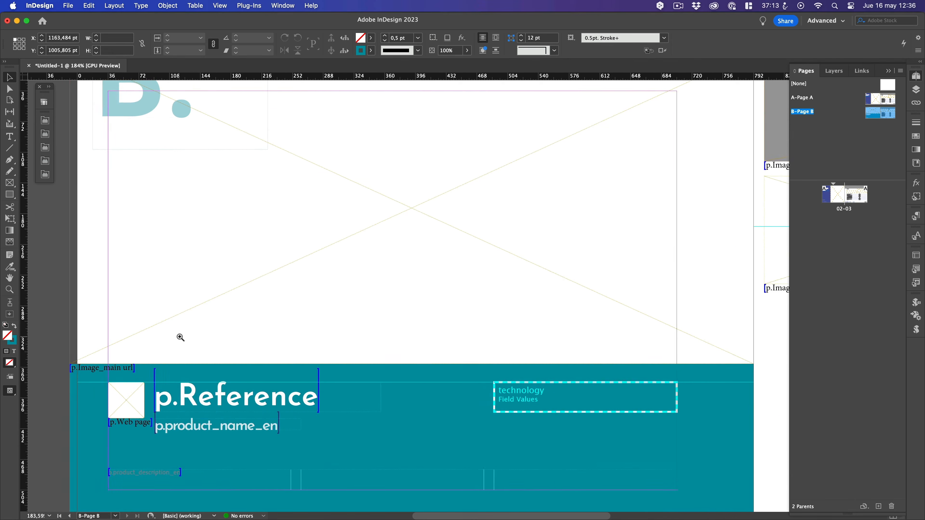
left_click_drag(336, 379, 348, 243)
left_click_drag(637, 223, 256, 260)
left_click_drag(660, 201, 434, 250)
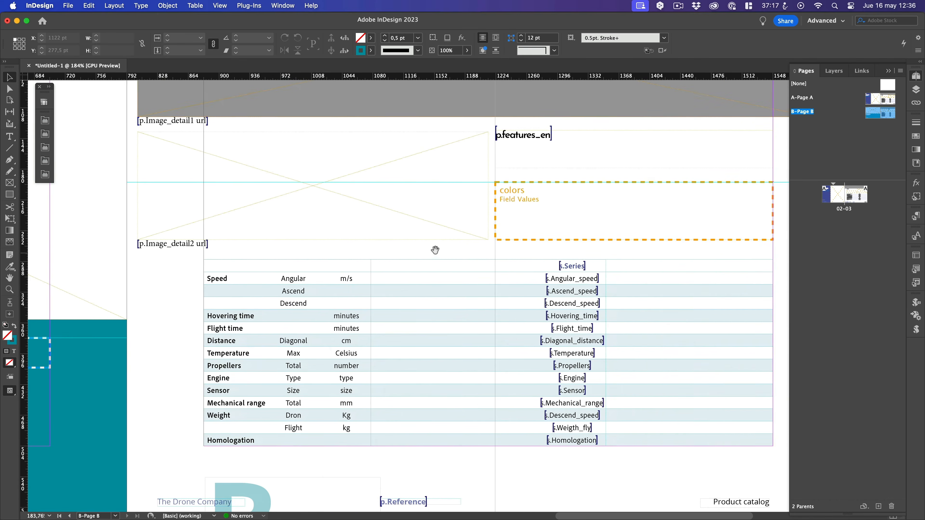
left_click_drag(641, 254, 596, 250)
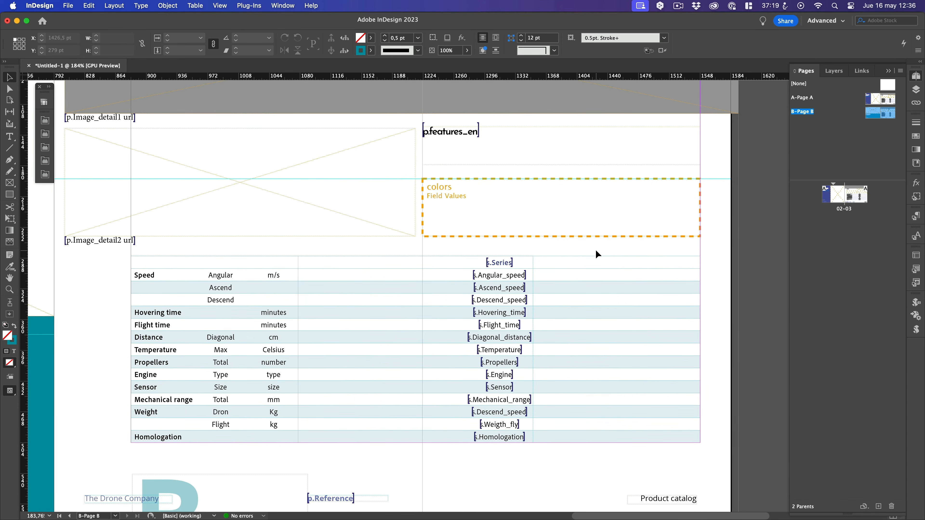
key("super+minus")
key("super+minus")
key("super+minus")
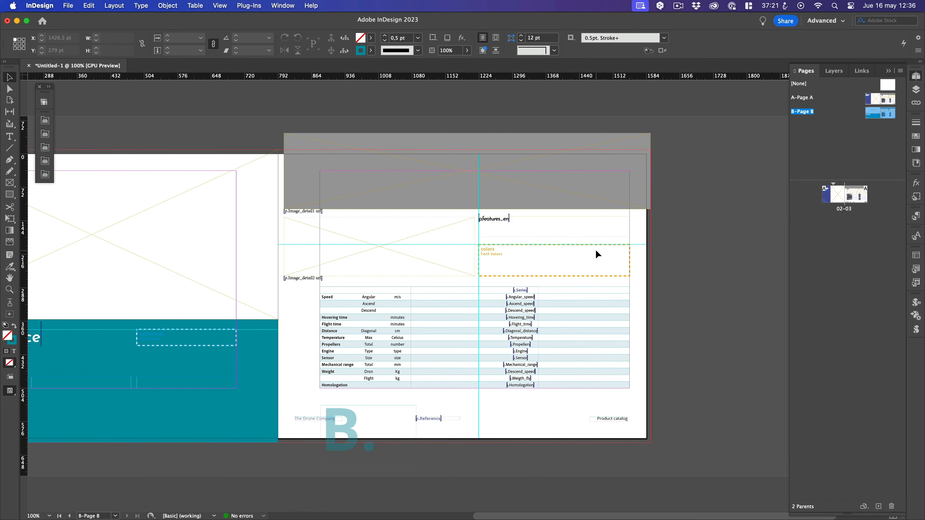
left_click_drag(330, 270, 471, 275)
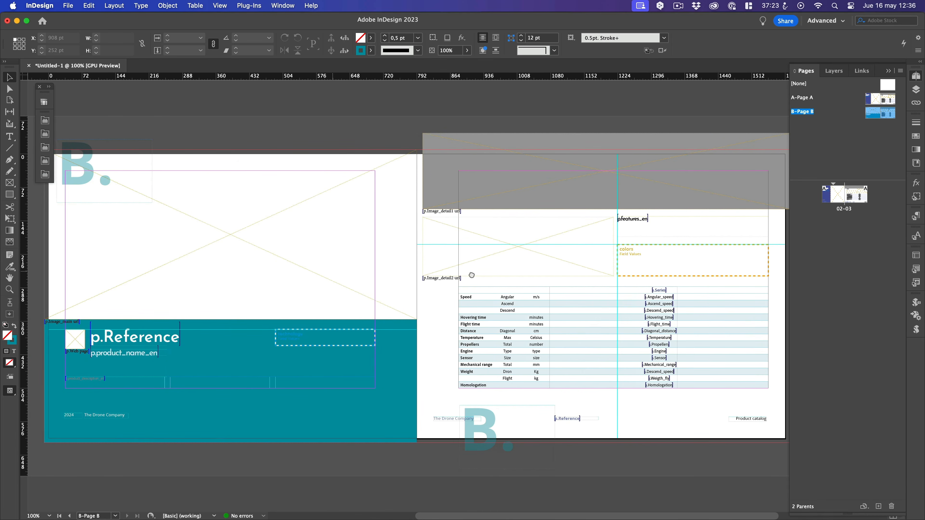
Expand the collapsed DRON-Combined data panels and collapse the JTC HAWK group's record list
left_click(50, 89)
left_click(41, 137)
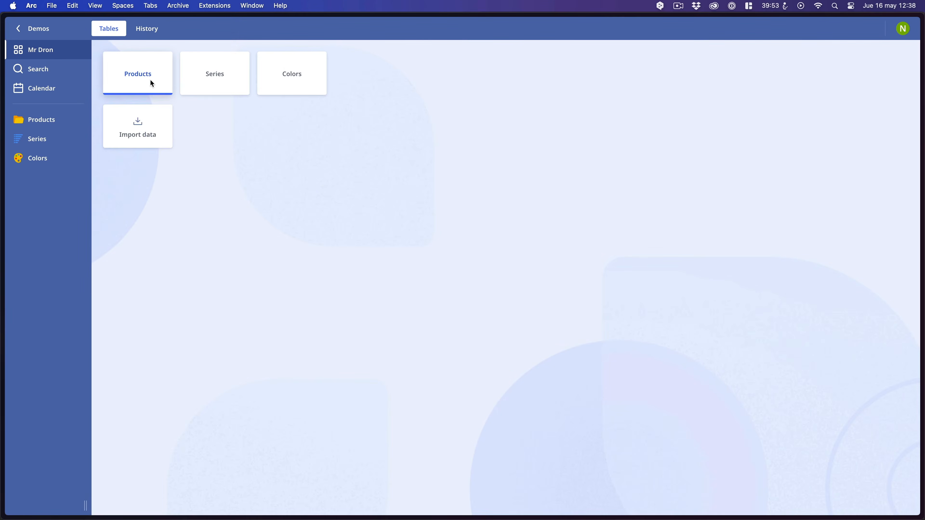
In the Mr Dron database in Arc, open the JPL Mini 4 product record and check the page options of its Model field
left_click(150, 79)
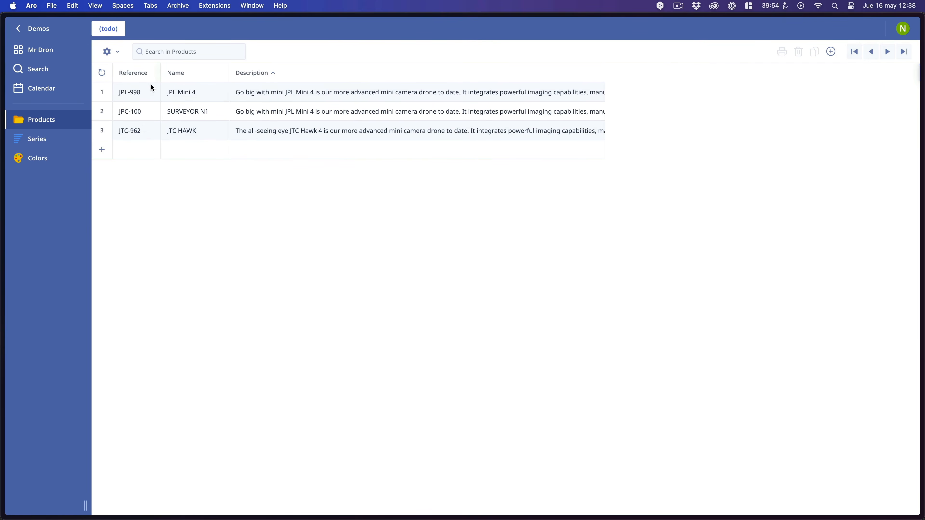
left_click(154, 97)
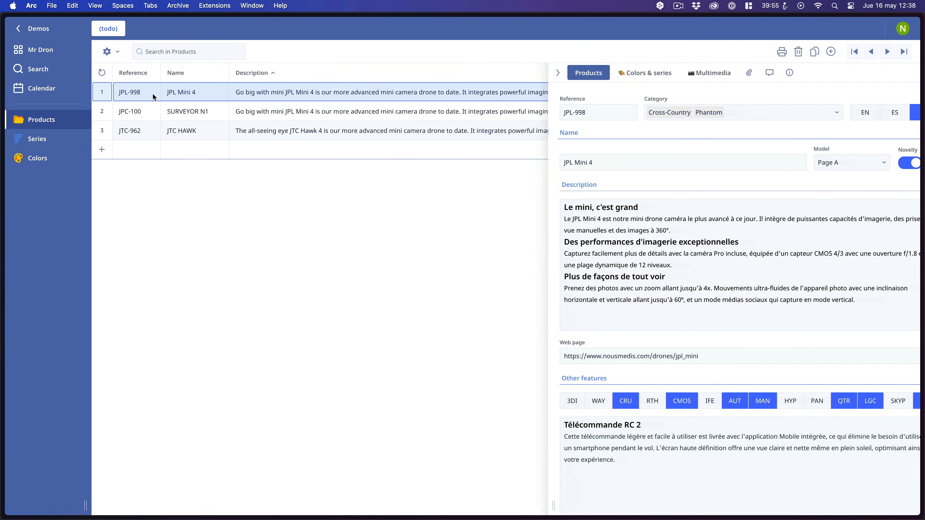
left_click(840, 165)
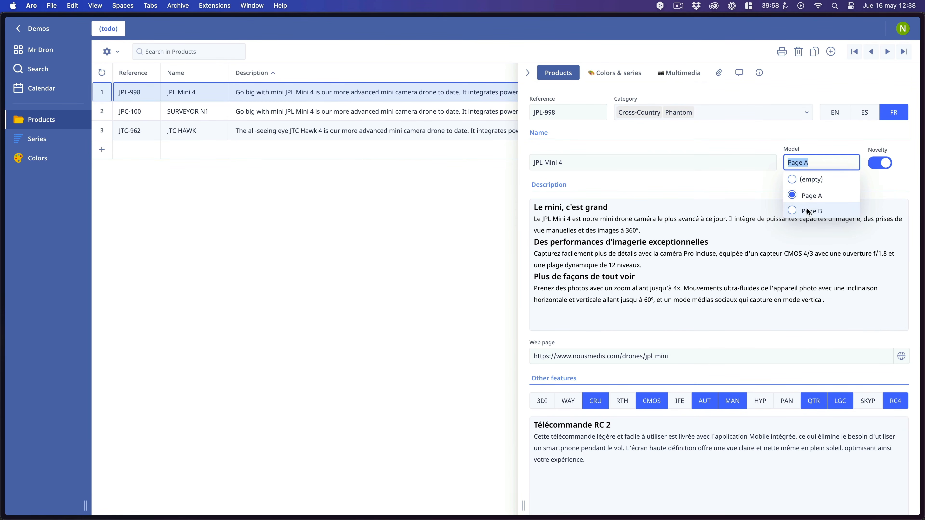
left_click(807, 148)
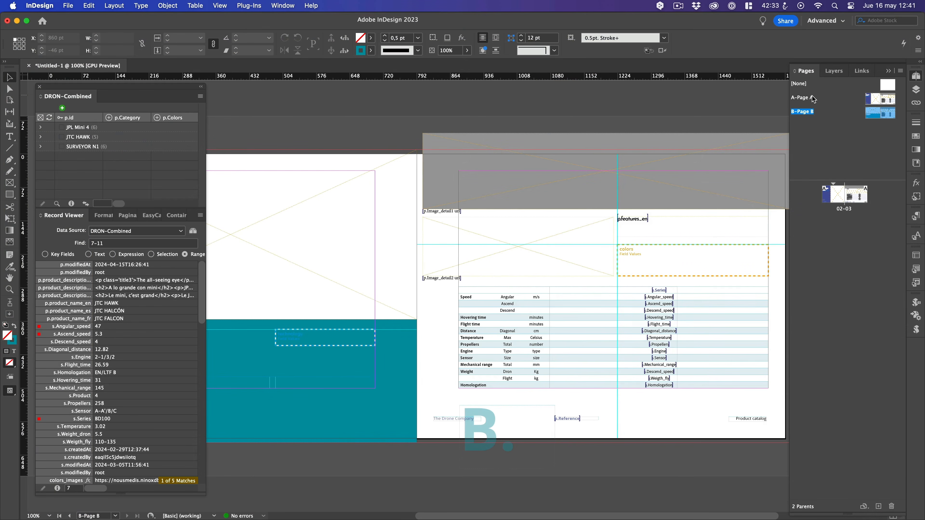
Paginate the JPL Mini 4, JTC HAWK and SURVEYOR N1 groups from pages 02-03 as spreads using master pages, with parents named in p.Model
left_click(813, 99)
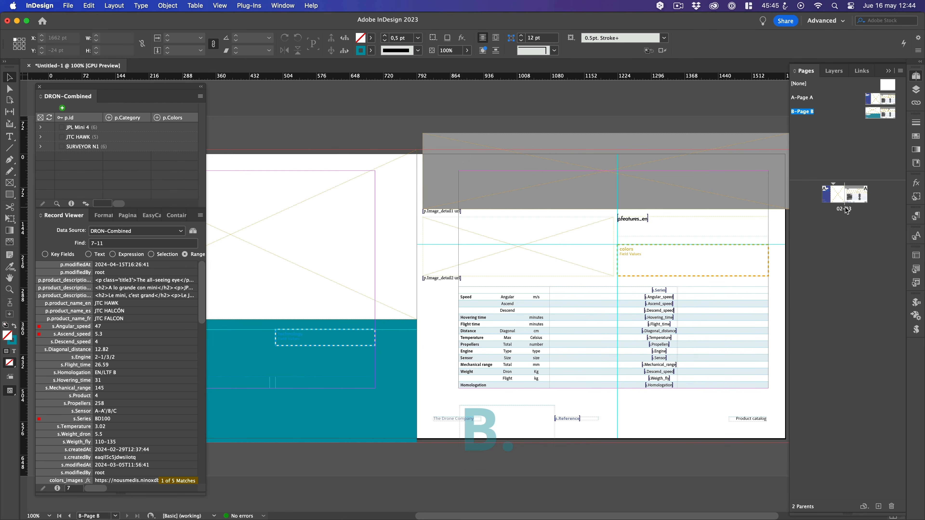
double_click(840, 207)
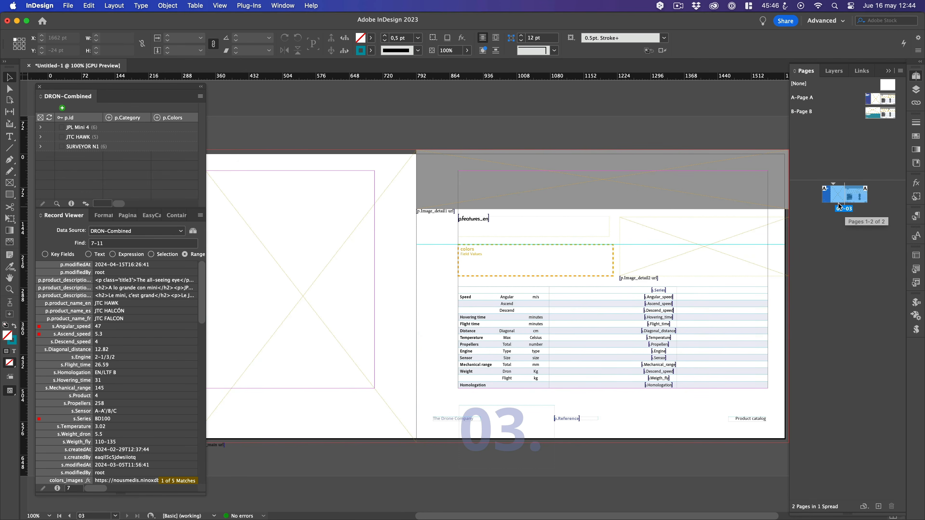
left_click(78, 132)
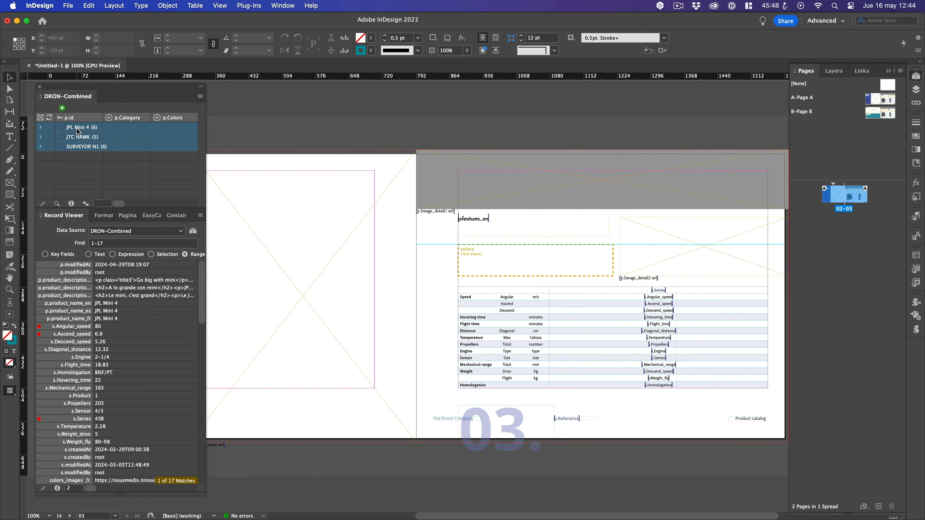
left_click(200, 96)
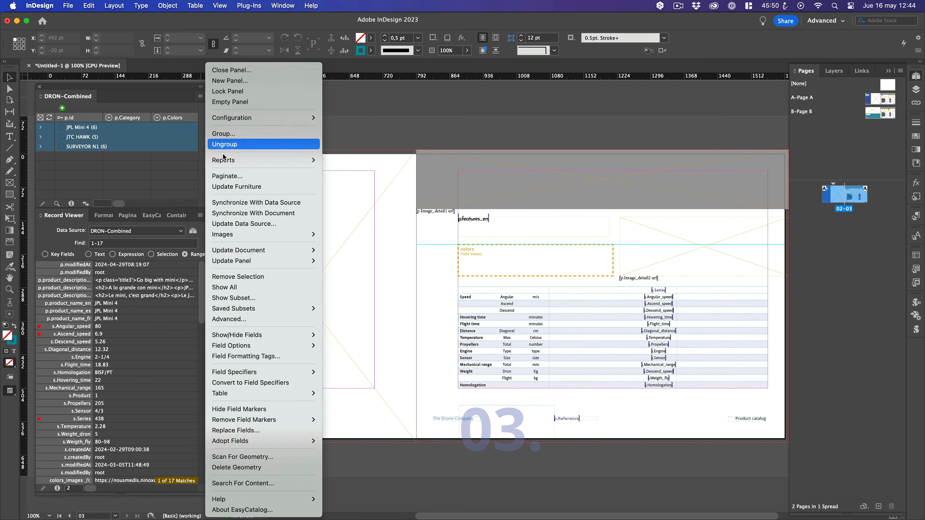
left_click(223, 175)
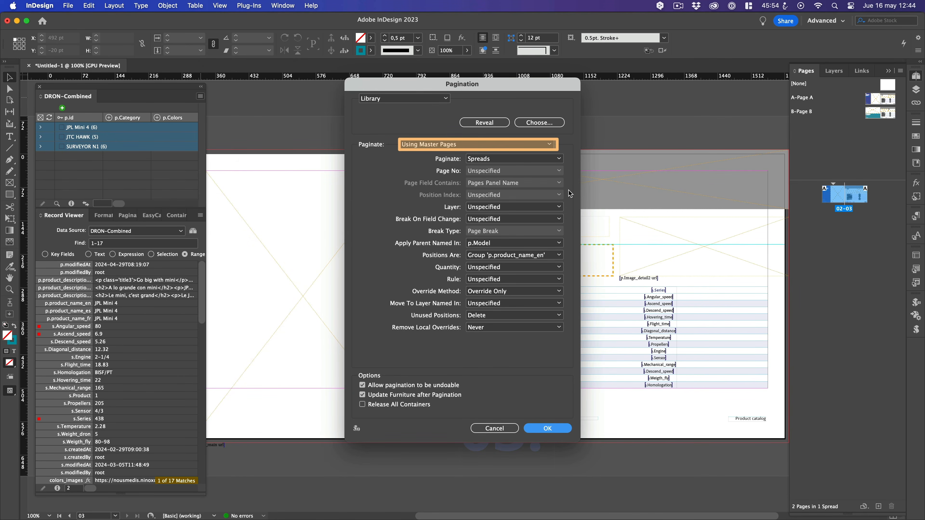
key("Tab")
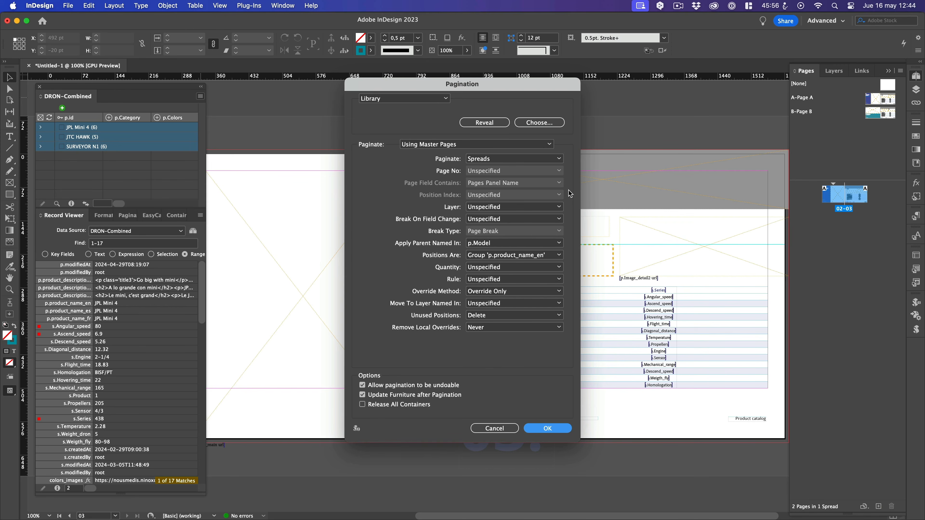
left_click(548, 430)
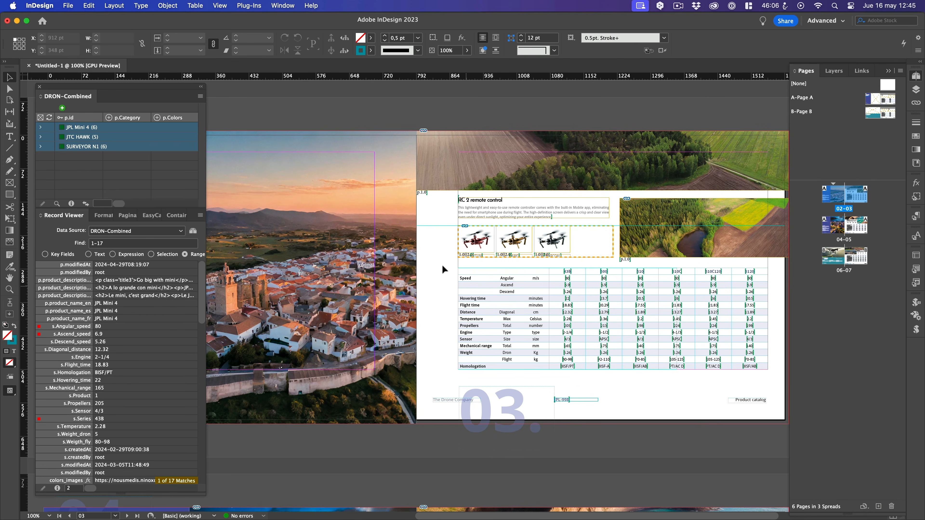
Collapse the floating DRON-Combined data panels and switch the document to the page preview
left_click(201, 86)
scroll(270, 207, "down", 2)
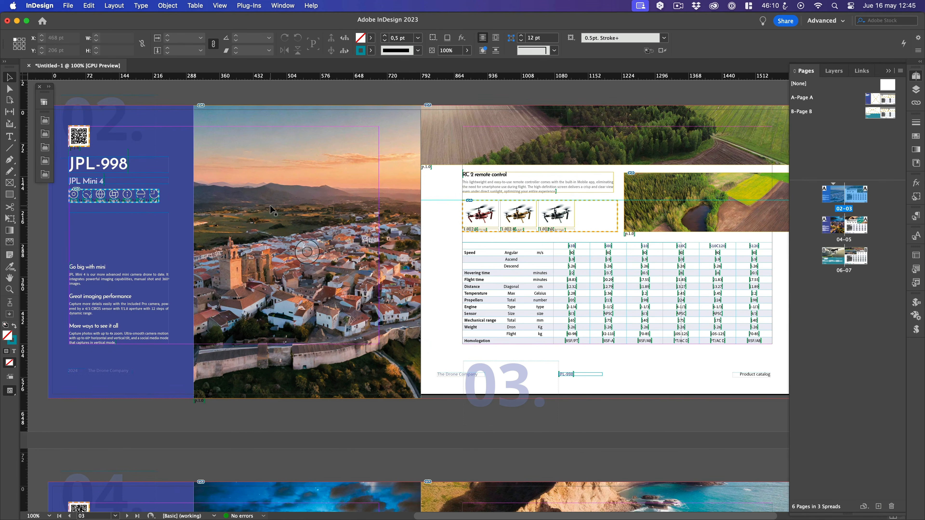
key("w")
Examine the paginated catalogue spreads from 02-03 through 04-05 to 06-07, checking their layouts, images and specification tables
left_click_drag(545, 404, 526, 258)
scroll(526, 258, "down", 1)
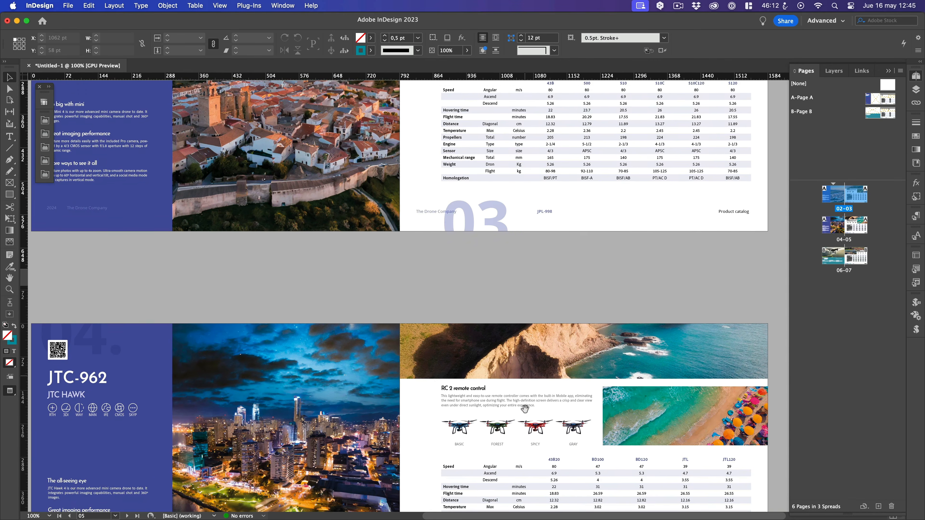
scroll(525, 416, "down", 5)
scroll(503, 395, "down", 5)
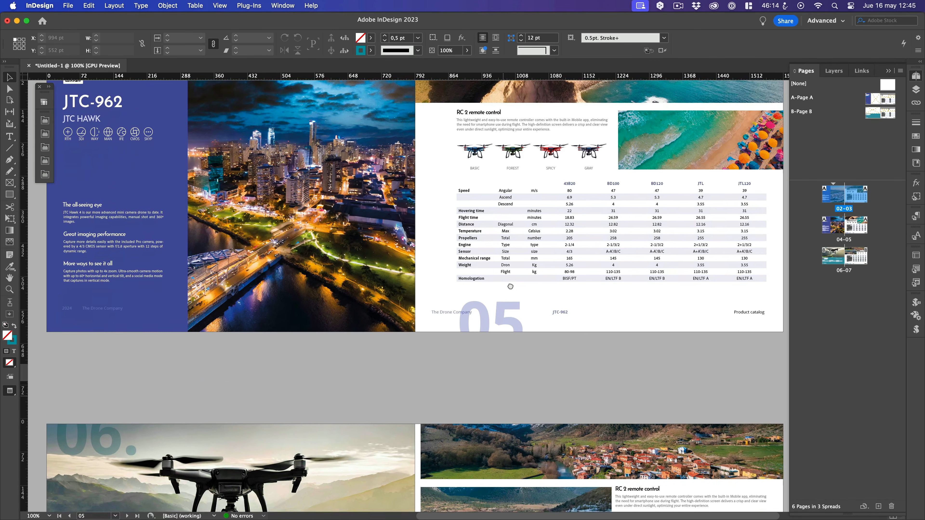
scroll(509, 291, "down", 3)
scroll(510, 291, "down", 2)
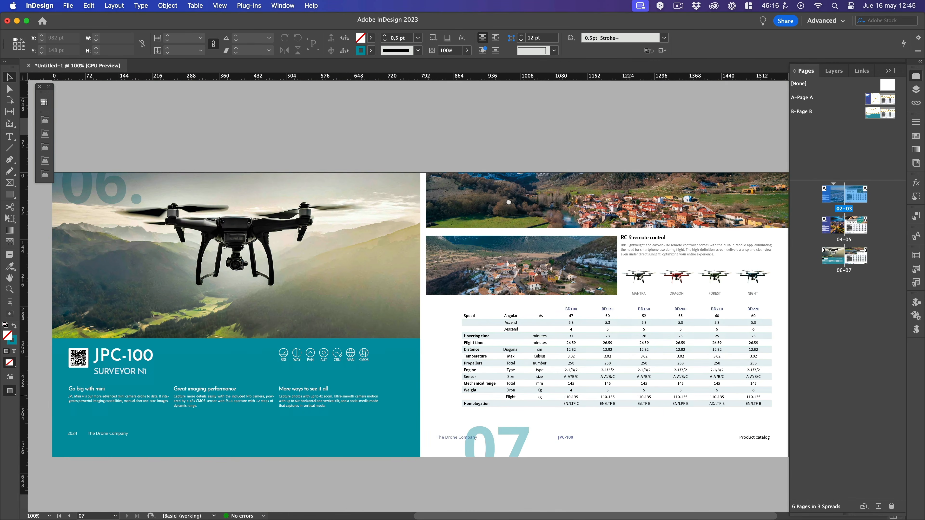
scroll(540, 256, "right", 1)
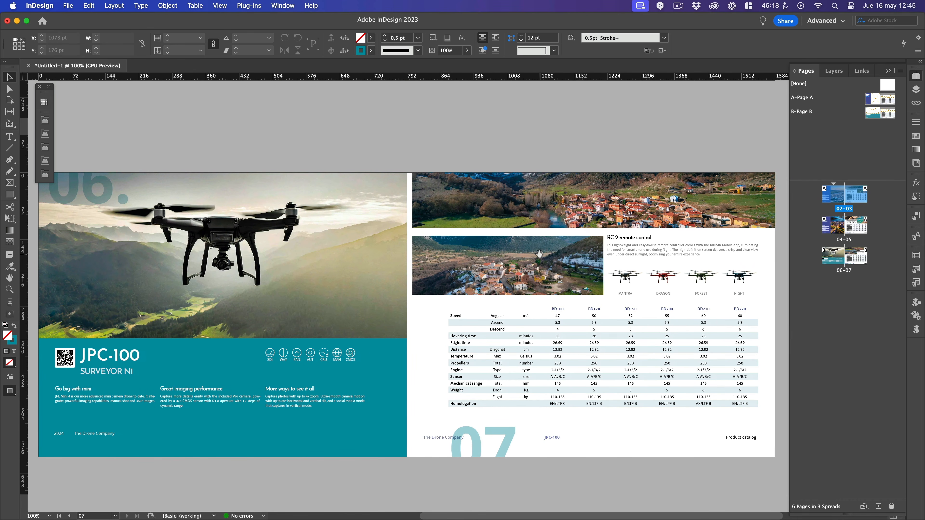